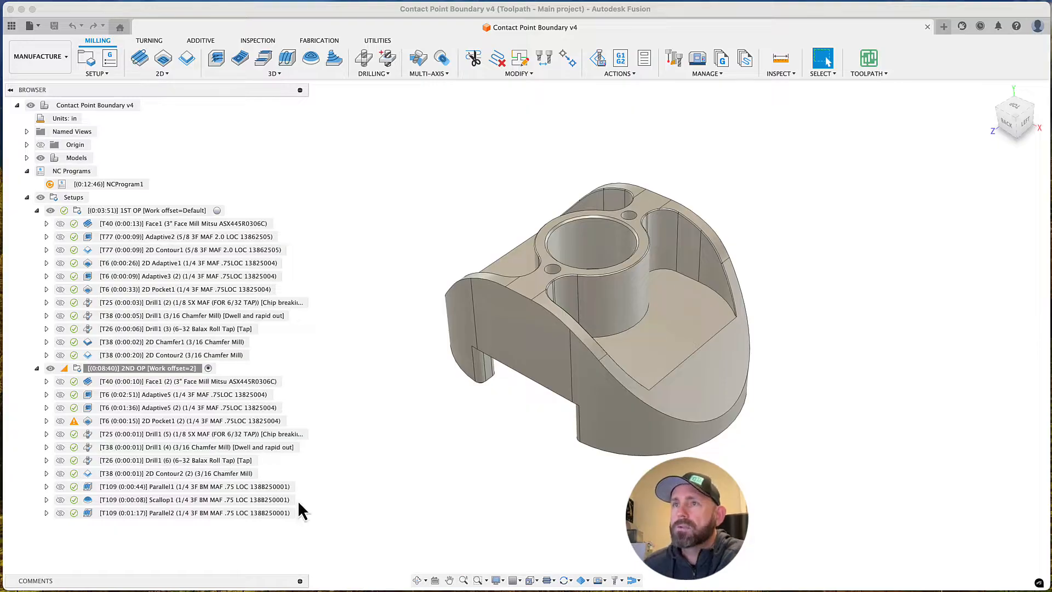
pyautogui.click(504, 233)
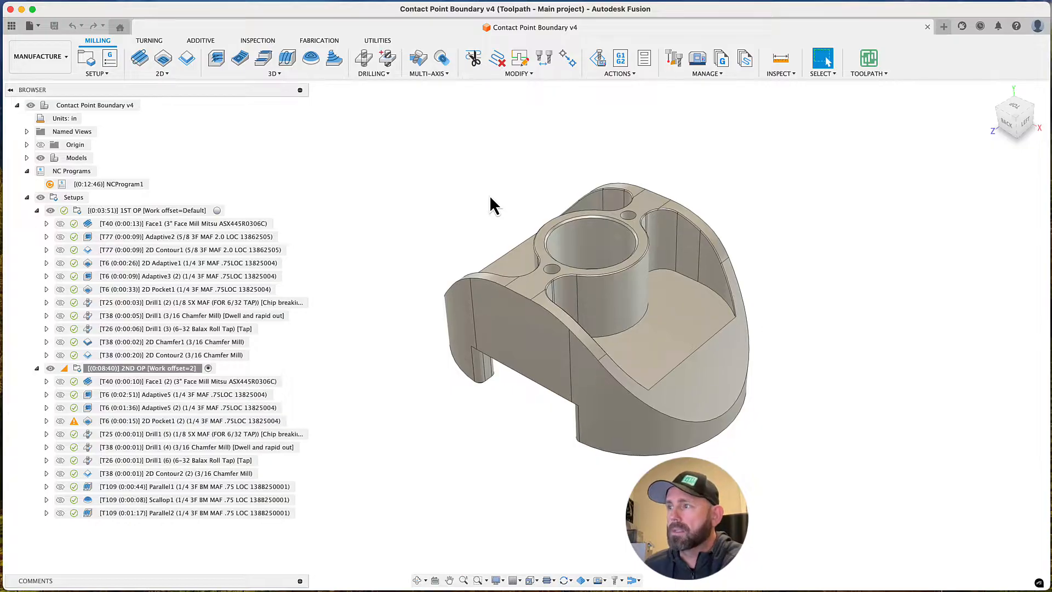
pyautogui.scroll(3, 489, 196)
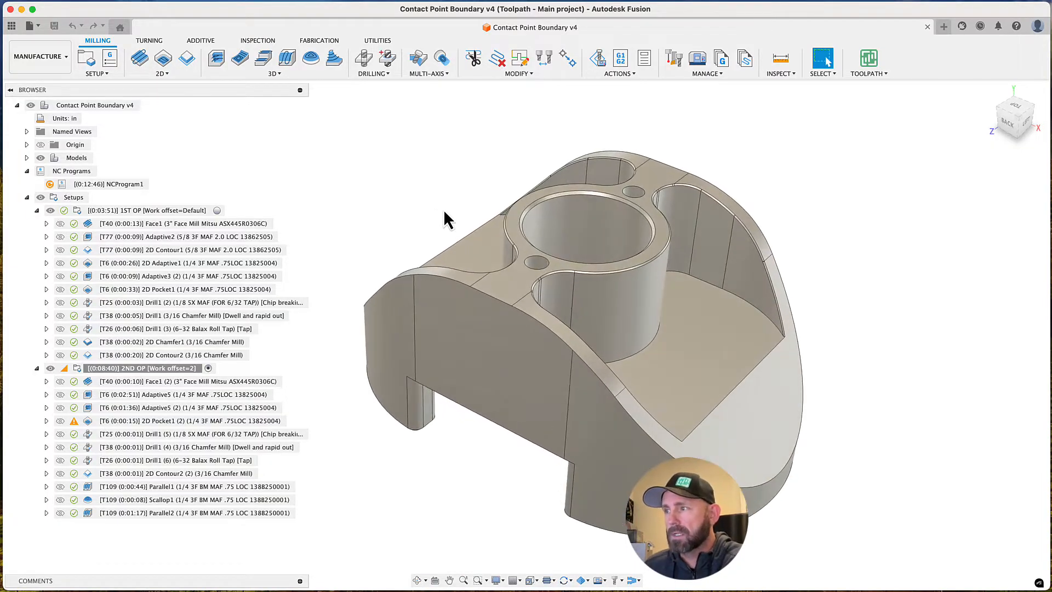
pyautogui.keyDown('shift'); pyautogui.moveTo(443, 210); pyautogui.dragTo(348, 228, button='middle'); pyautogui.keyUp('shift')
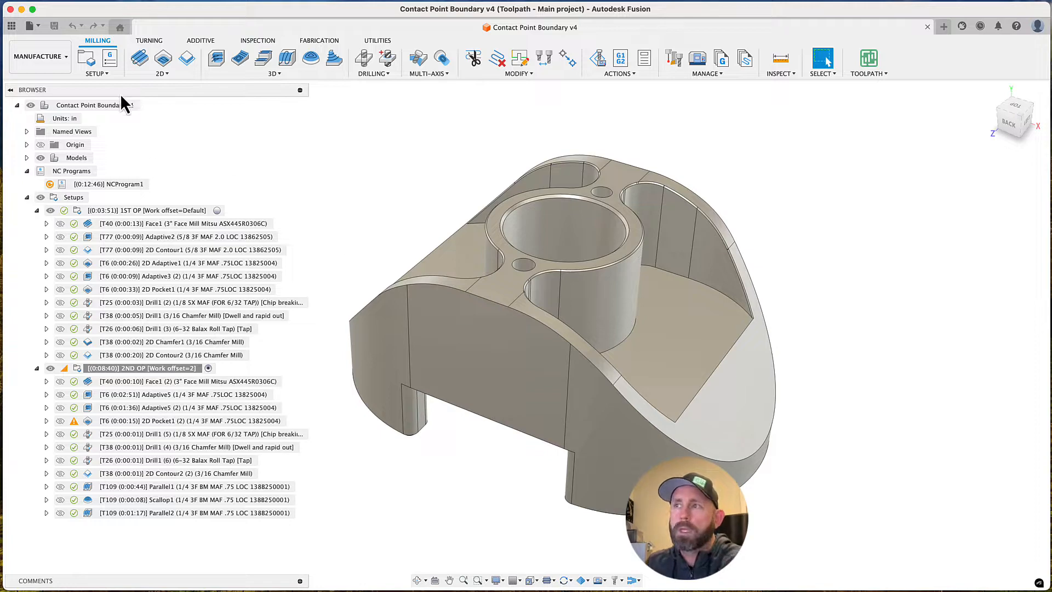
# Browse the CAM Samples project's Tutorials folder to locate the Contact Point Boundary sample file, then close the data browser
pyautogui.click(11, 25)
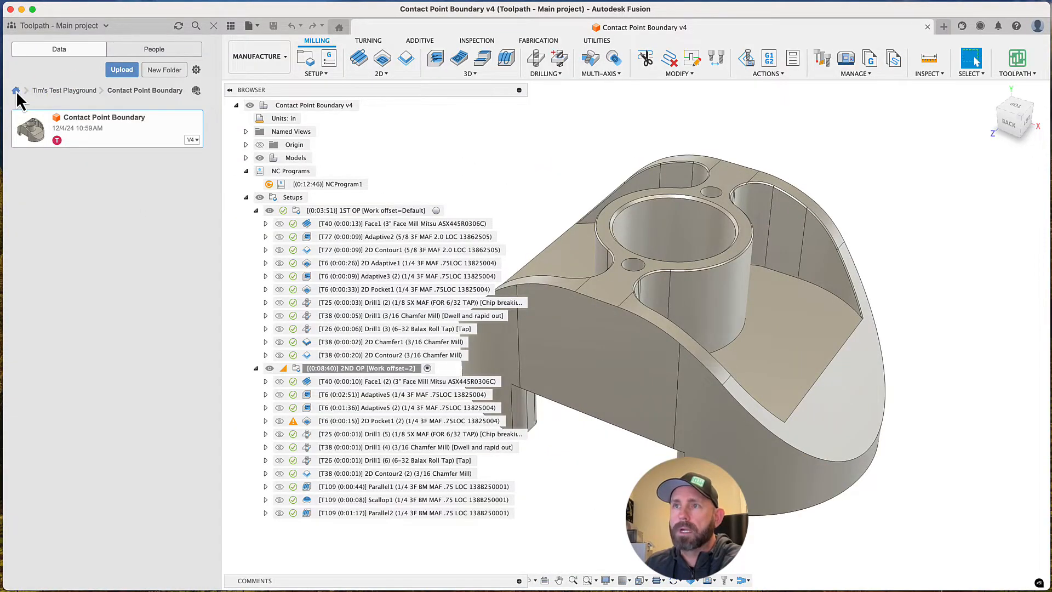
pyautogui.click(15, 90)
pyautogui.scroll(-2, 123, 310)
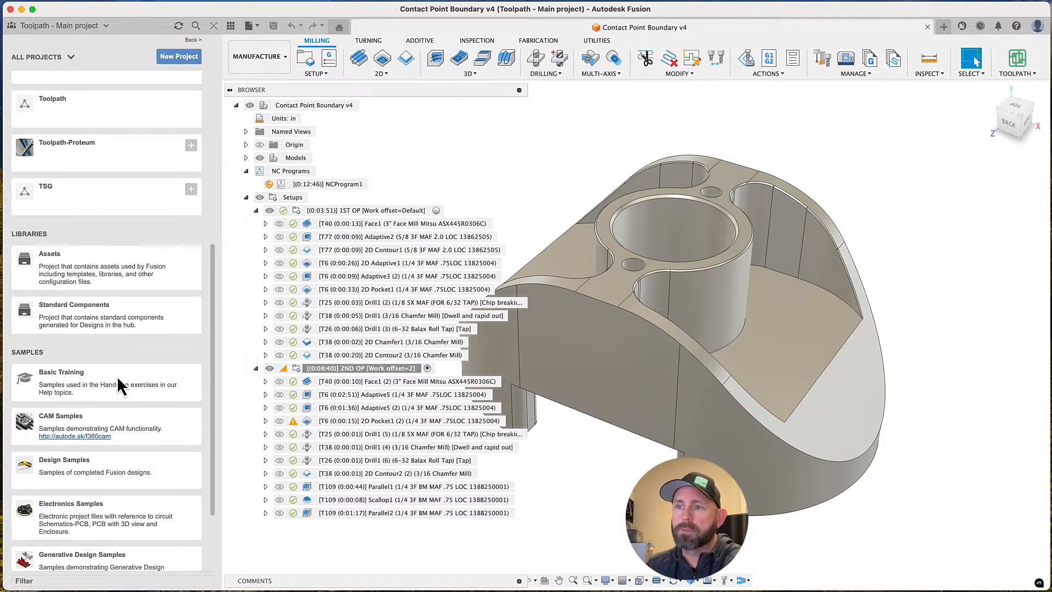
pyautogui.click(93, 420)
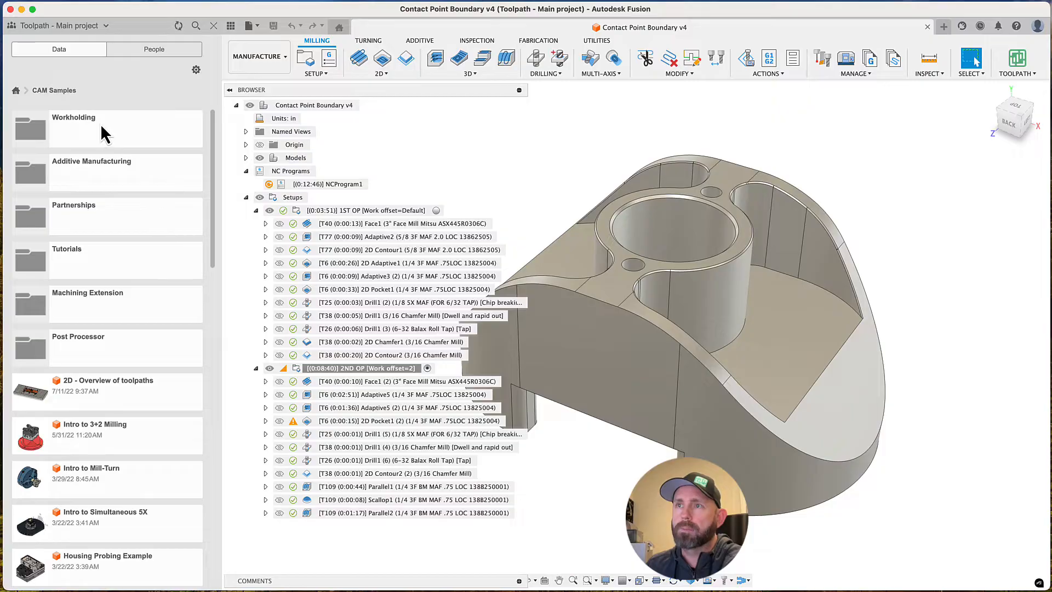
pyautogui.click(107, 263)
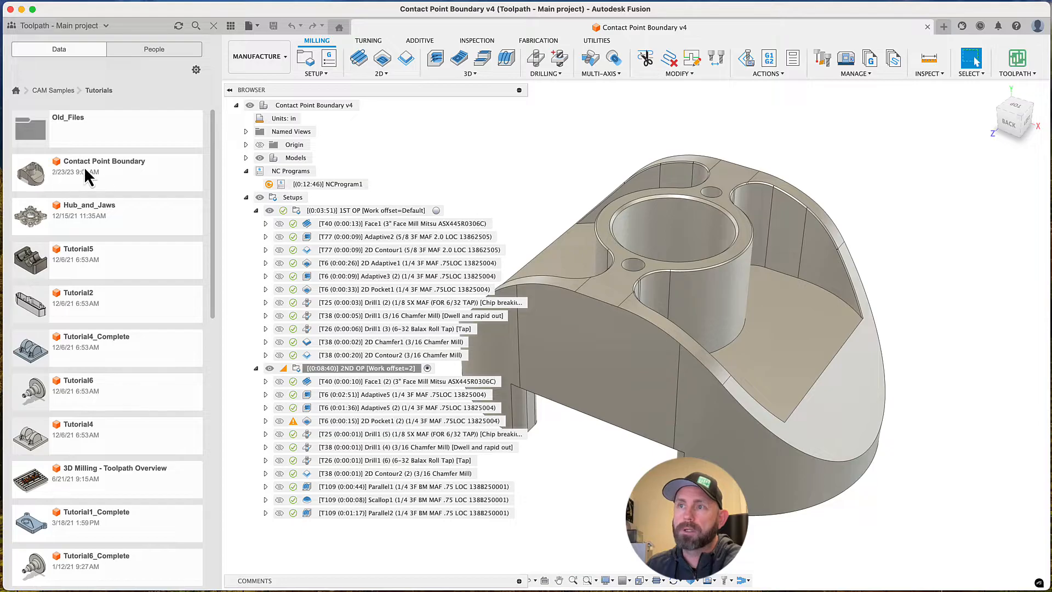
pyautogui.click(214, 25)
pyautogui.click(39, 27)
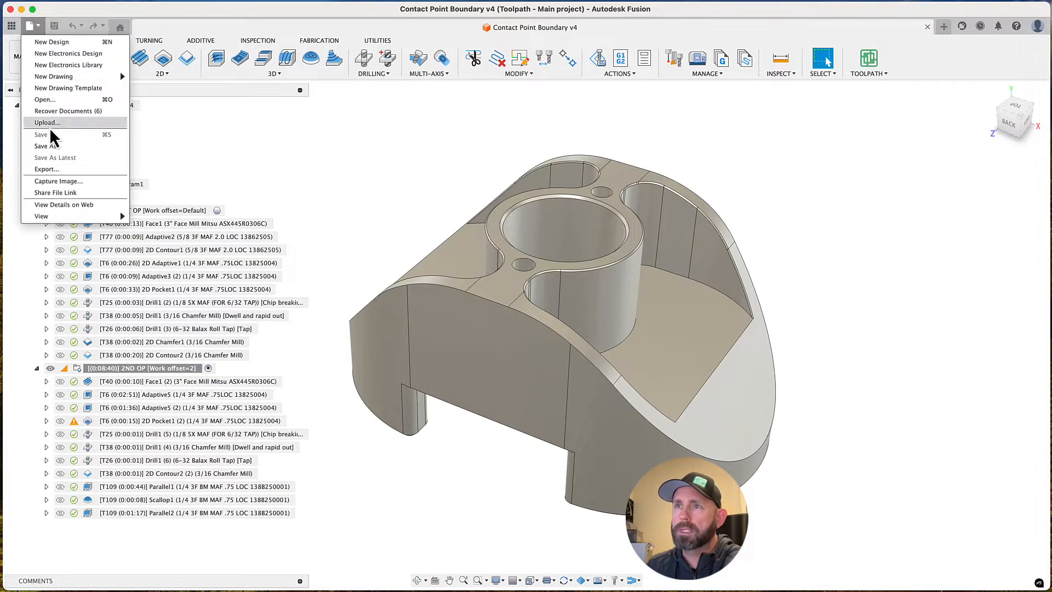
pyautogui.click(430, 148)
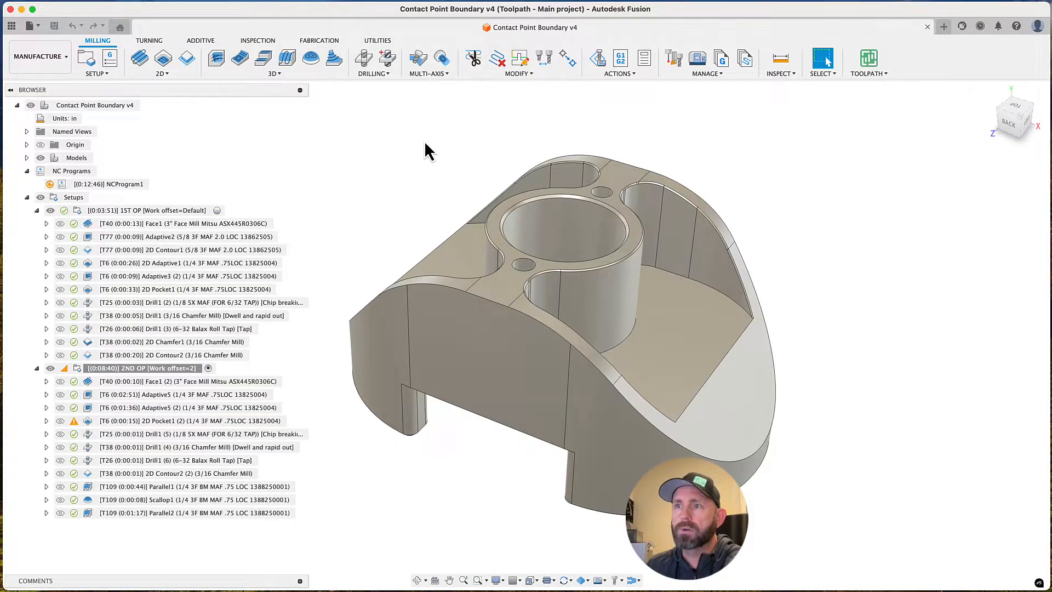
# Preview the Face1, Adaptive2 and 2D Contour1 toolpaths and make the 1ST OP setup active
pyautogui.click(172, 225)
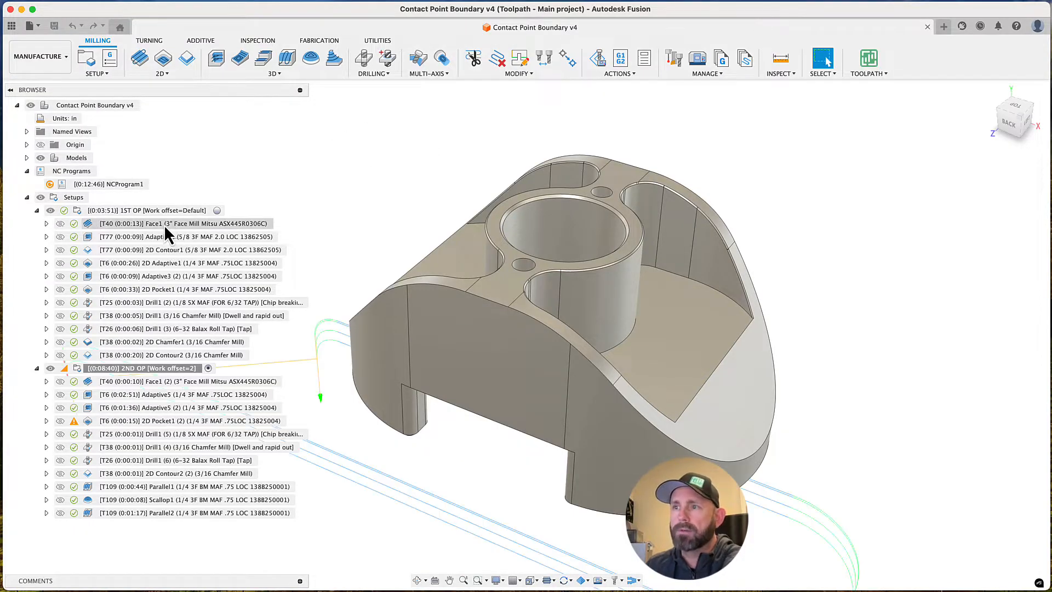
pyautogui.click(164, 225)
pyautogui.click(163, 237)
pyautogui.click(160, 250)
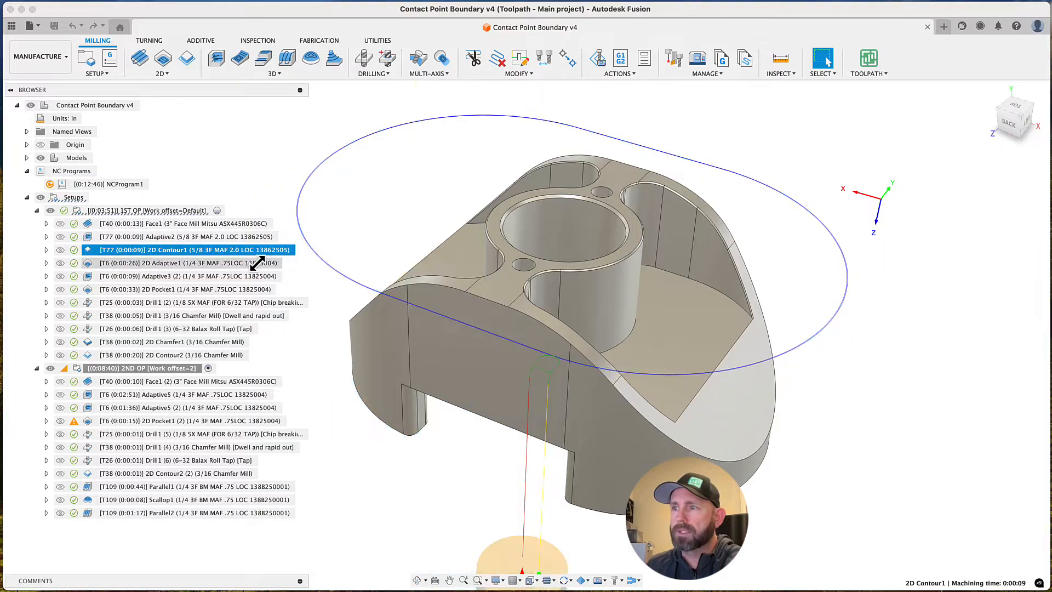
pyautogui.click(217, 210)
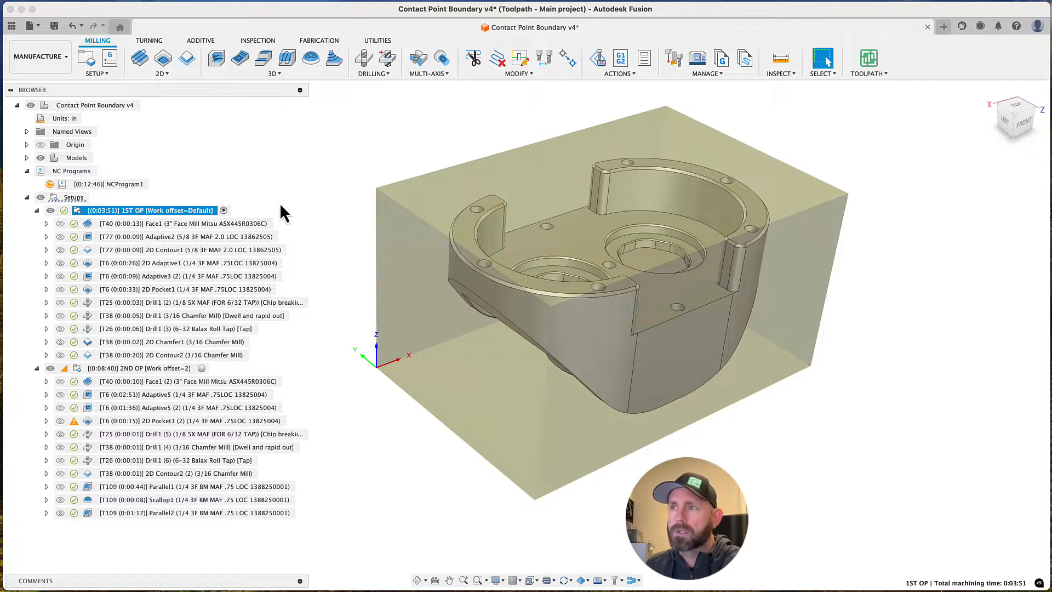
# Open the Face1 operation of 1ST OP for editing and review its tool, geometry and height settings
pyautogui.click(141, 224)
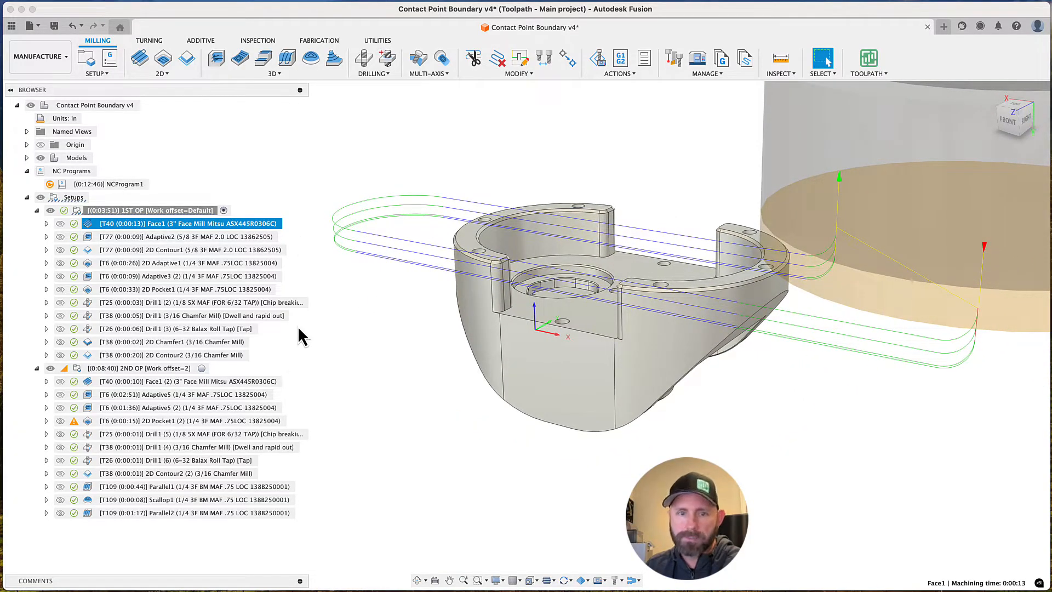
pyautogui.rightClick(204, 228)
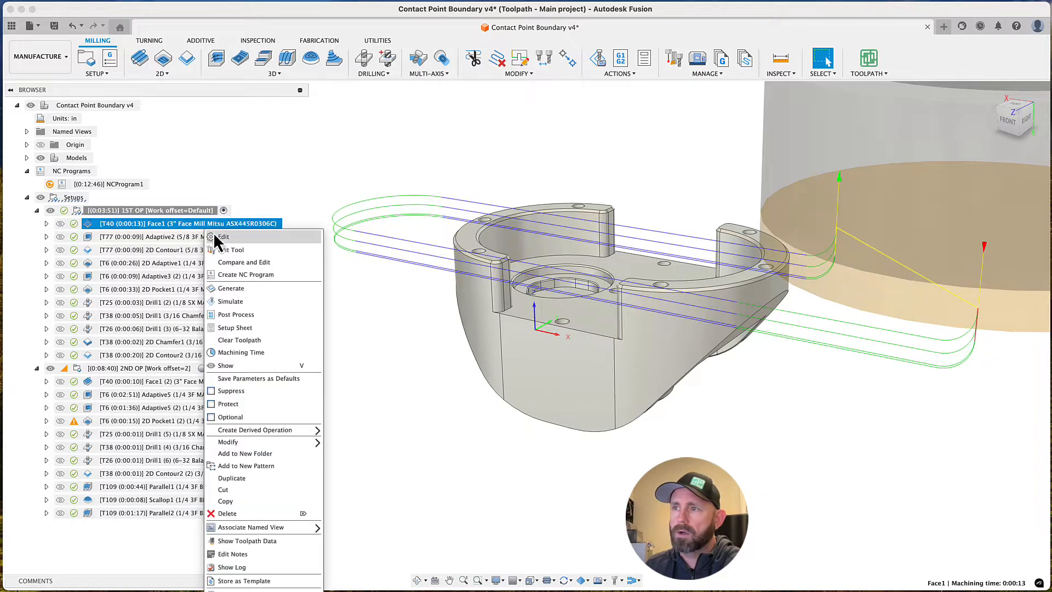
pyautogui.click(222, 236)
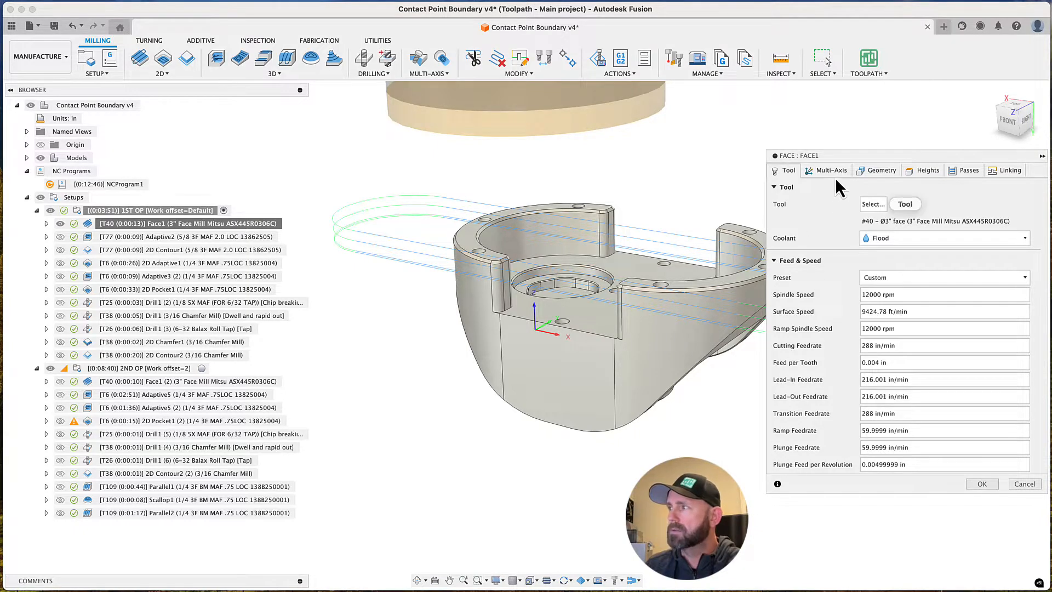
pyautogui.click(873, 171)
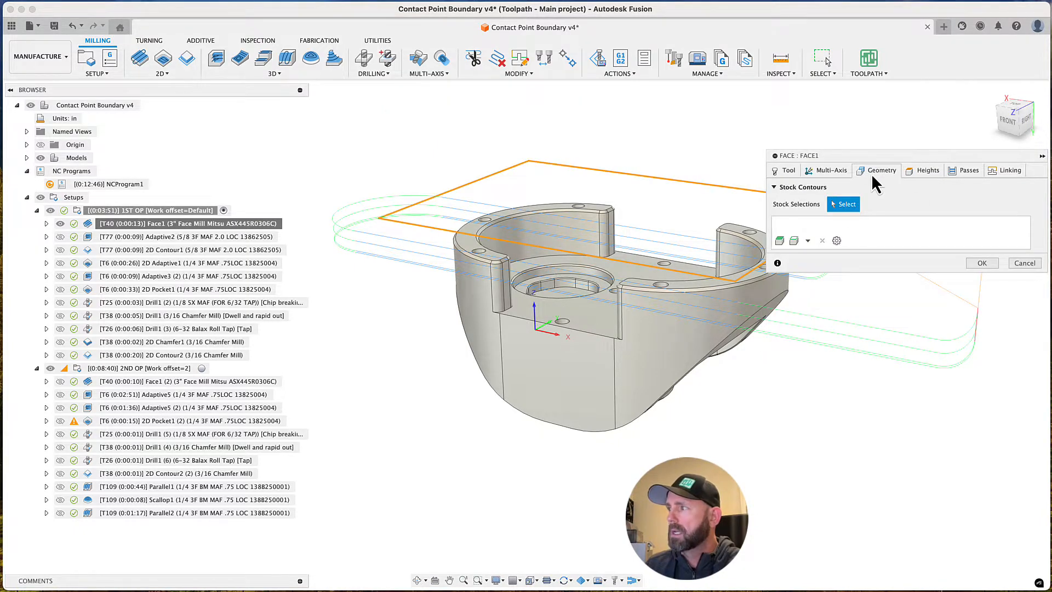
pyautogui.click(928, 171)
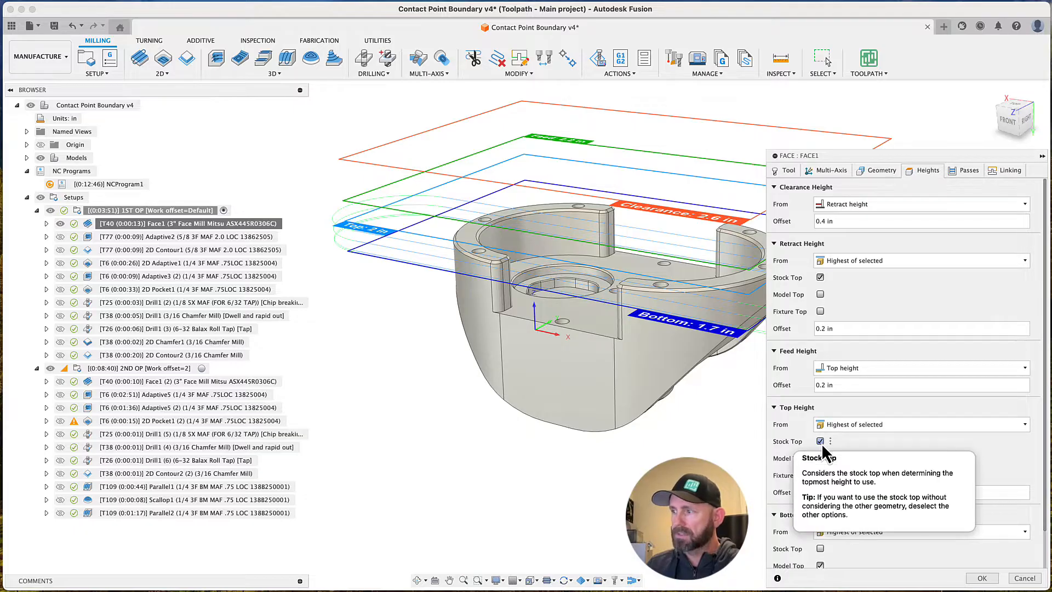
pyautogui.scroll(-1, 877, 469)
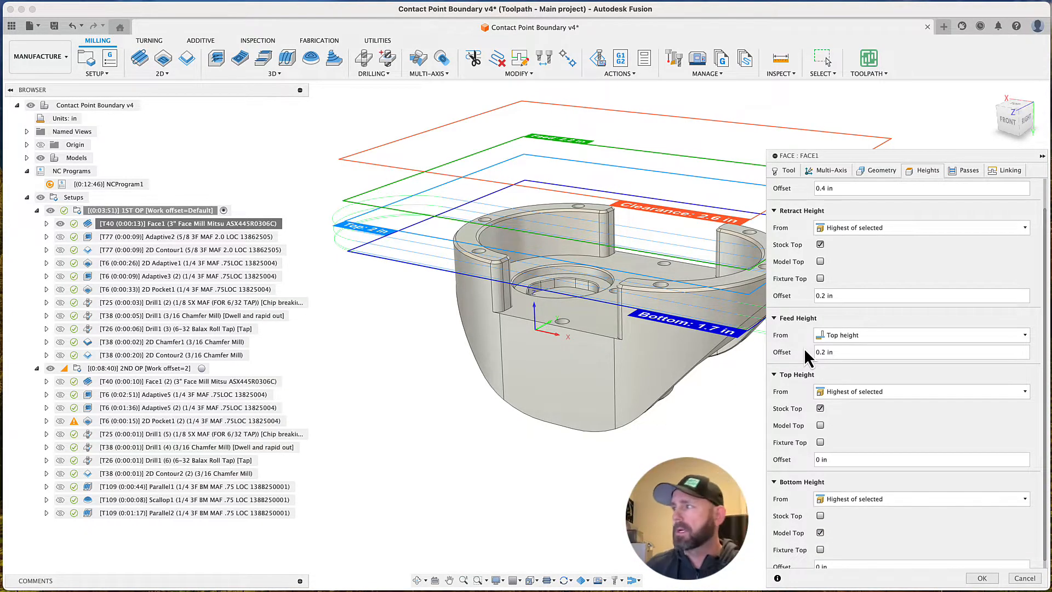
# Inspect the expression behind the Stepover value in Face1's pass settings and close it without changes
pyautogui.click(960, 172)
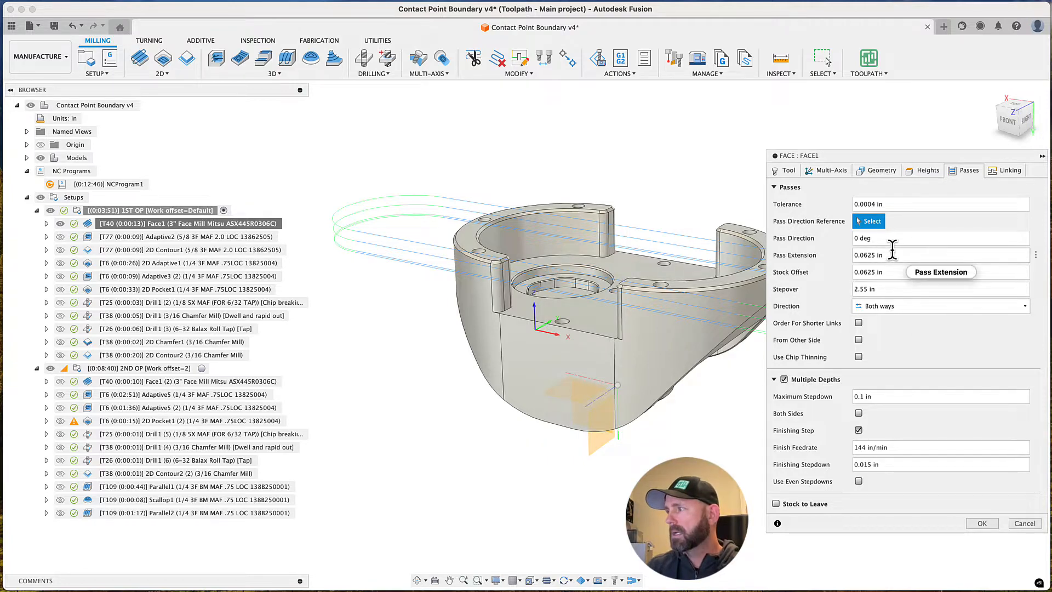
pyautogui.click(1036, 288)
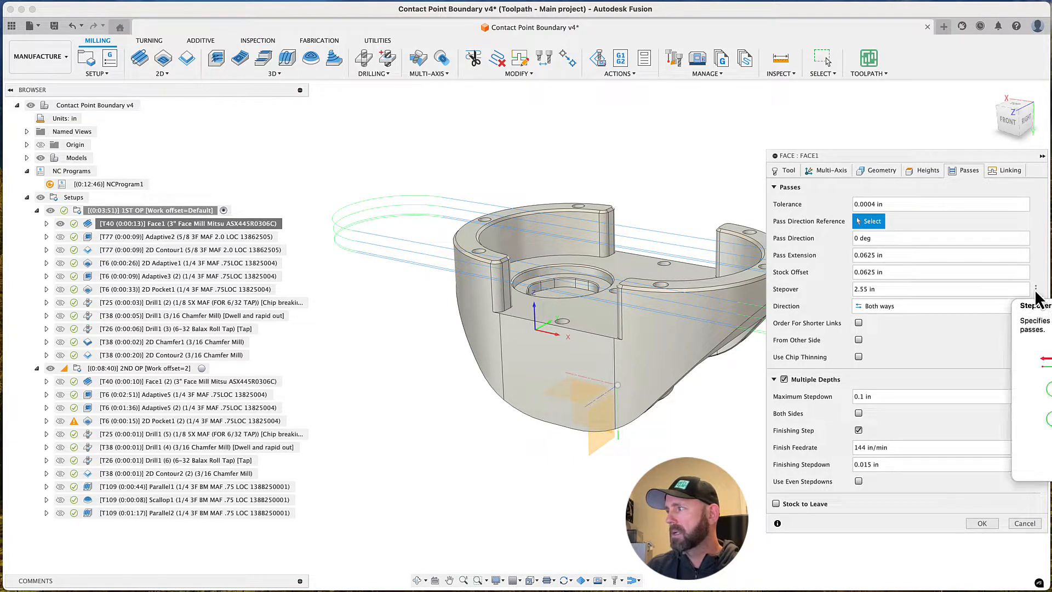
pyautogui.click(1045, 338)
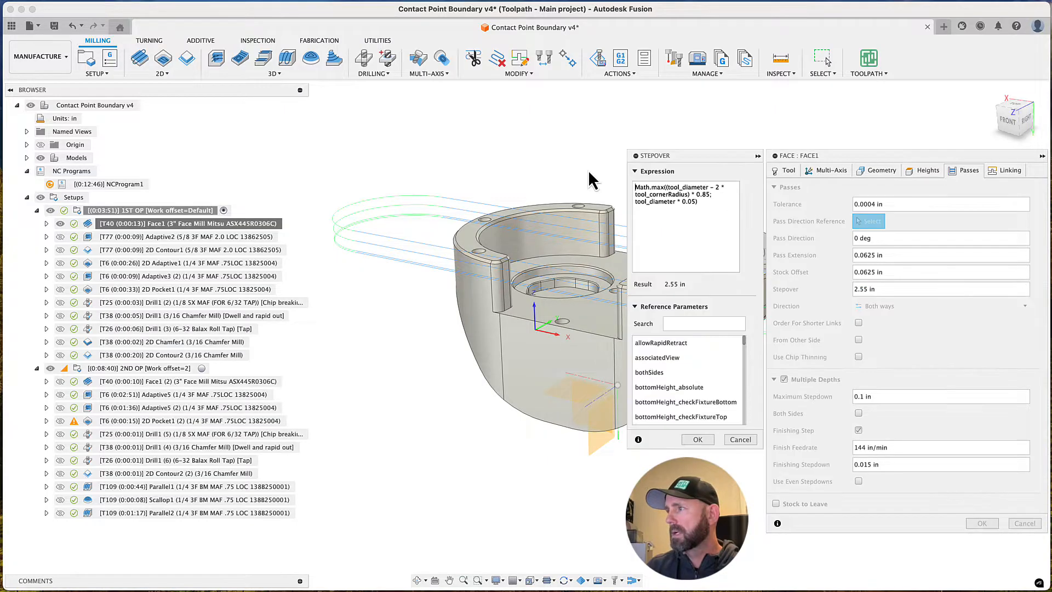
pyautogui.moveTo(706, 206); pyautogui.dragTo(630, 188)
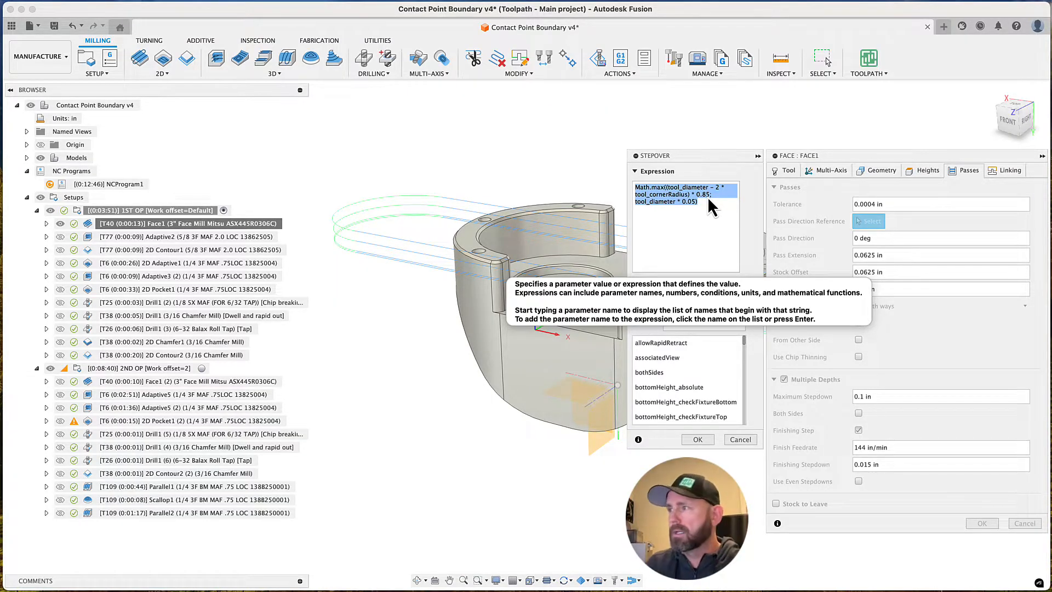
pyautogui.click(745, 441)
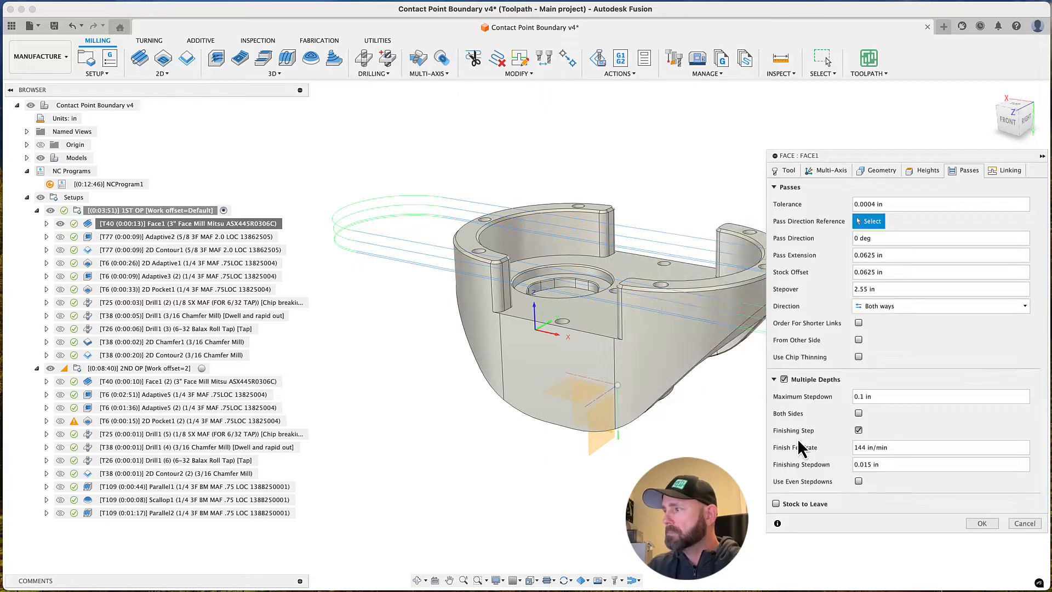
# Inspect the expression behind Face1's Maximum Stepdown under Multiple Depths and close it without changes
pyautogui.moveTo(783, 380)
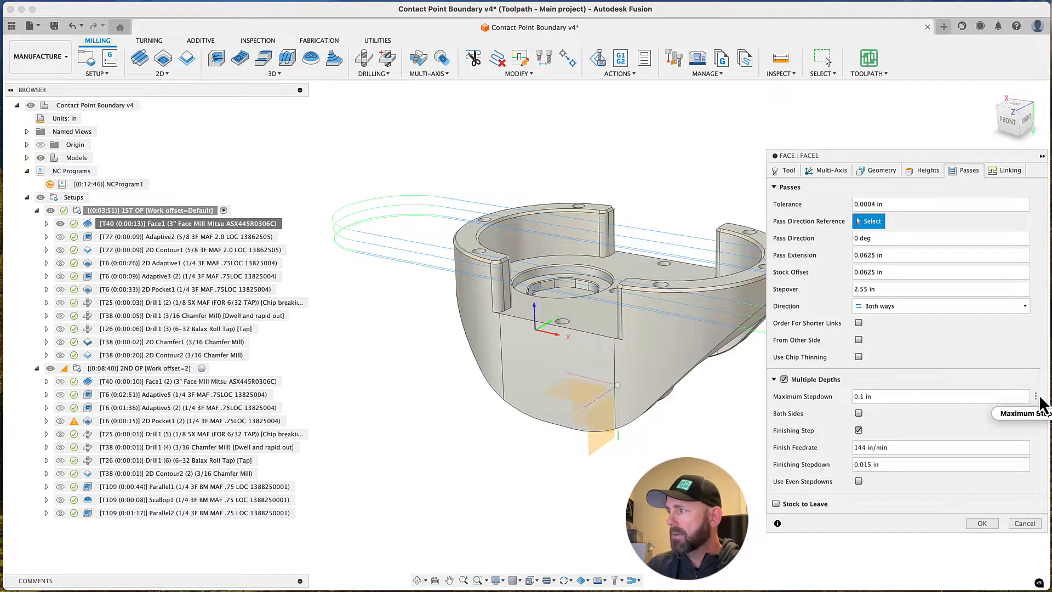
pyautogui.click(1035, 396)
pyautogui.click(1045, 445)
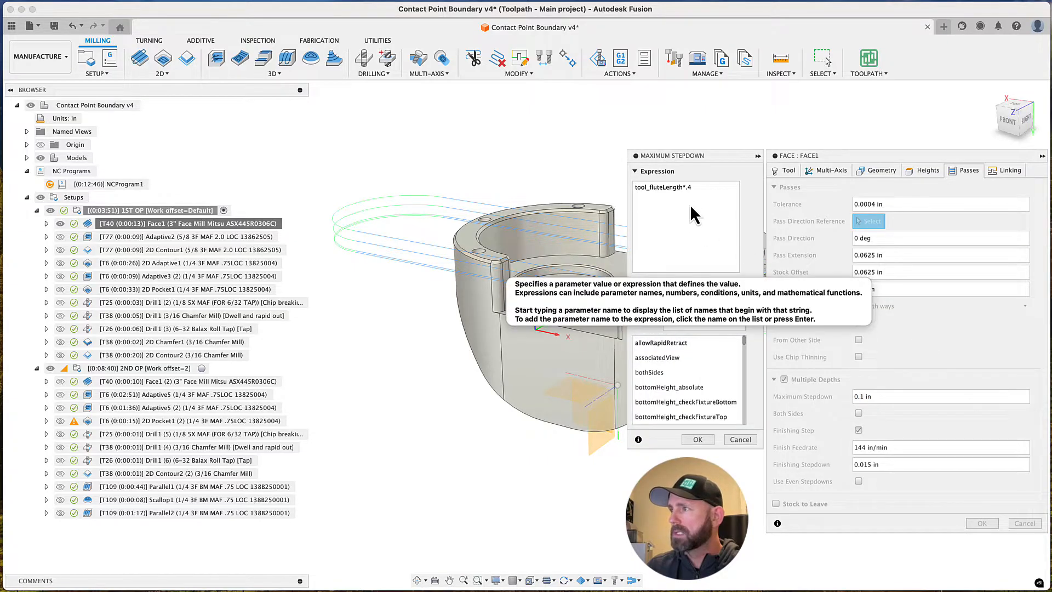
pyautogui.moveTo(700, 188); pyautogui.dragTo(637, 188)
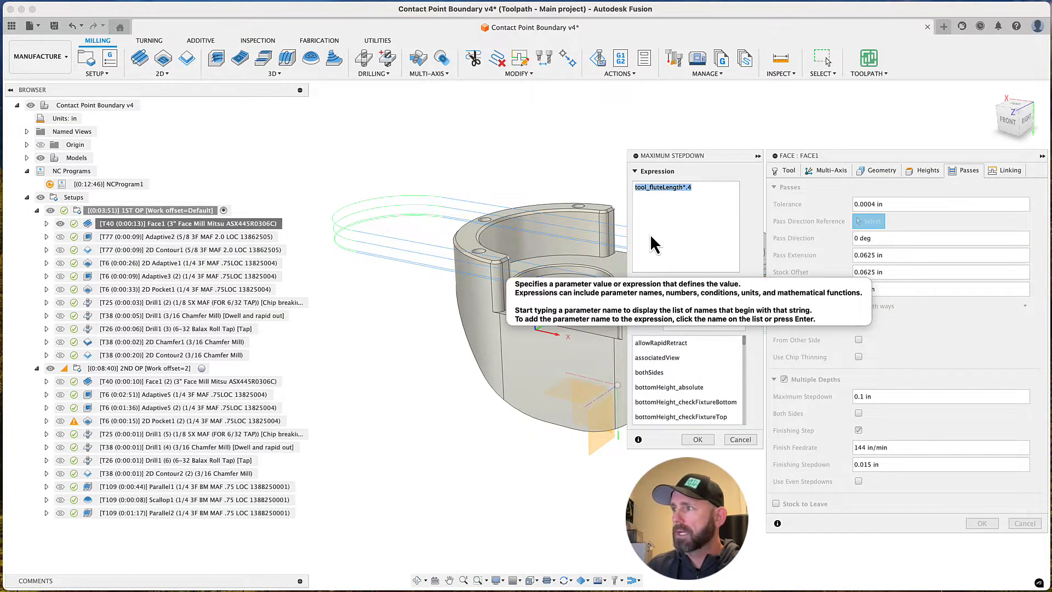
pyautogui.click(739, 439)
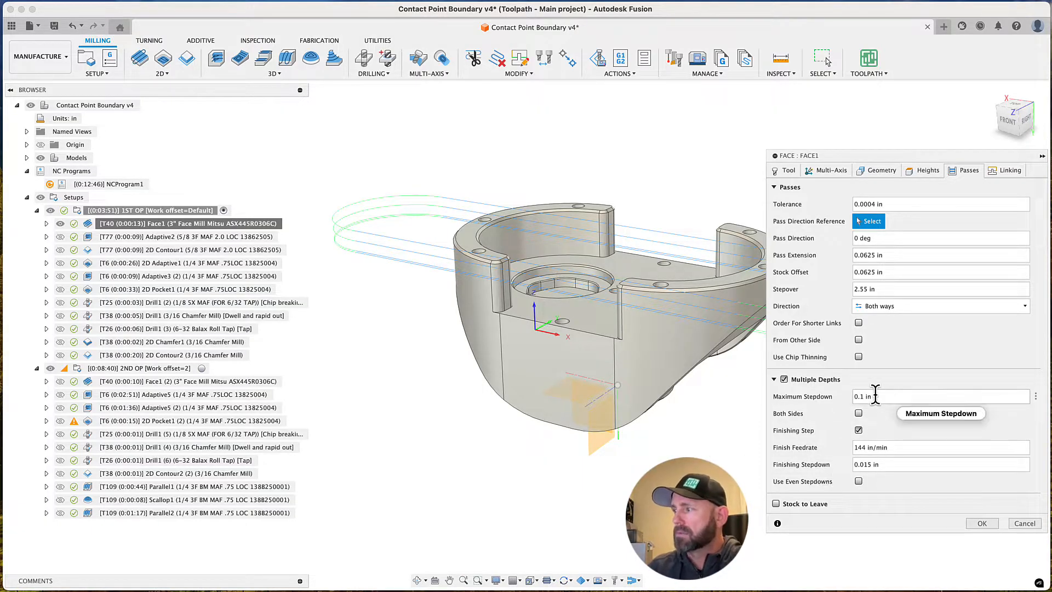
pyautogui.moveTo(873, 396); pyautogui.dragTo(837, 443)
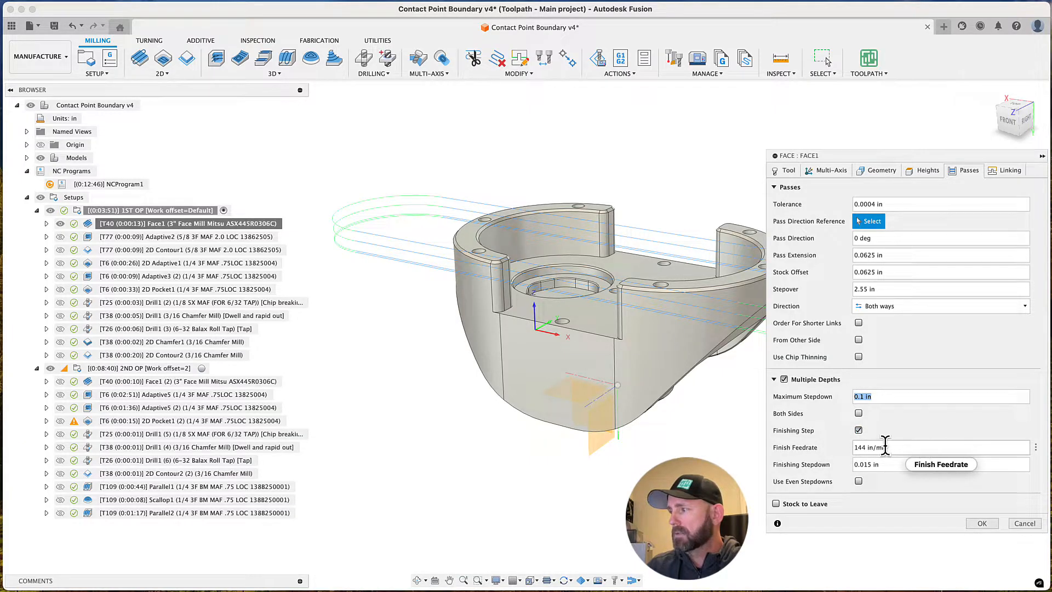
# Examine Face1's Finish Feedrate expression and Finishing Stepdown, then leave the operation without saving changes
pyautogui.click(1035, 447)
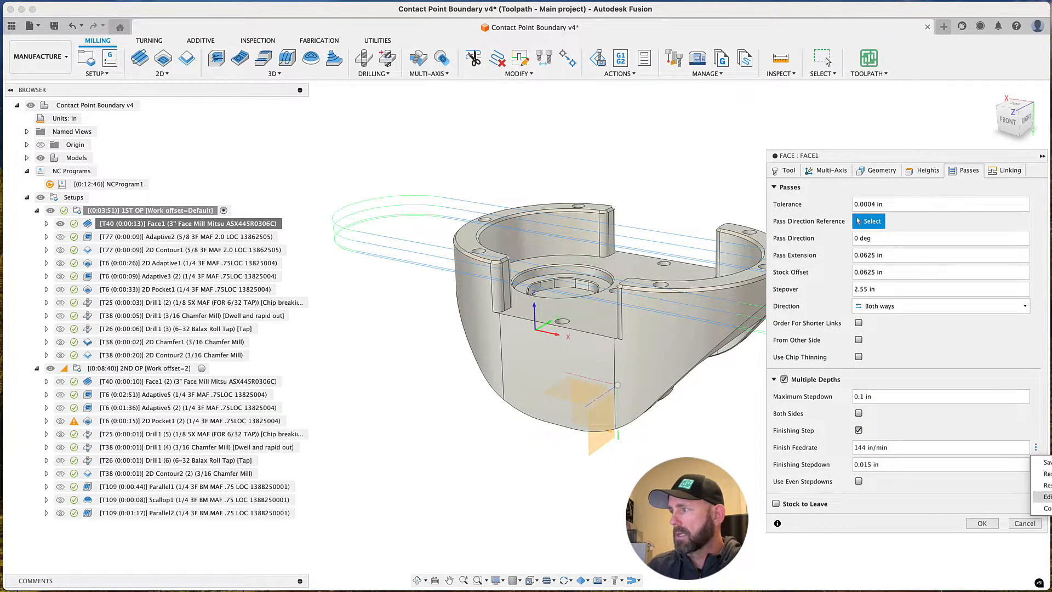
pyautogui.click(1045, 496)
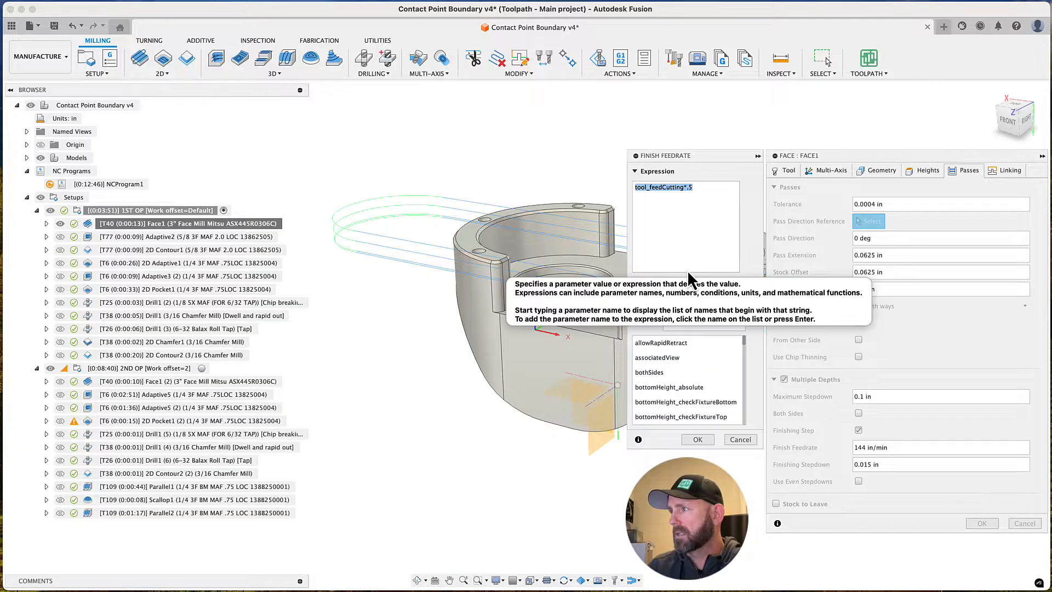
pyautogui.click(739, 439)
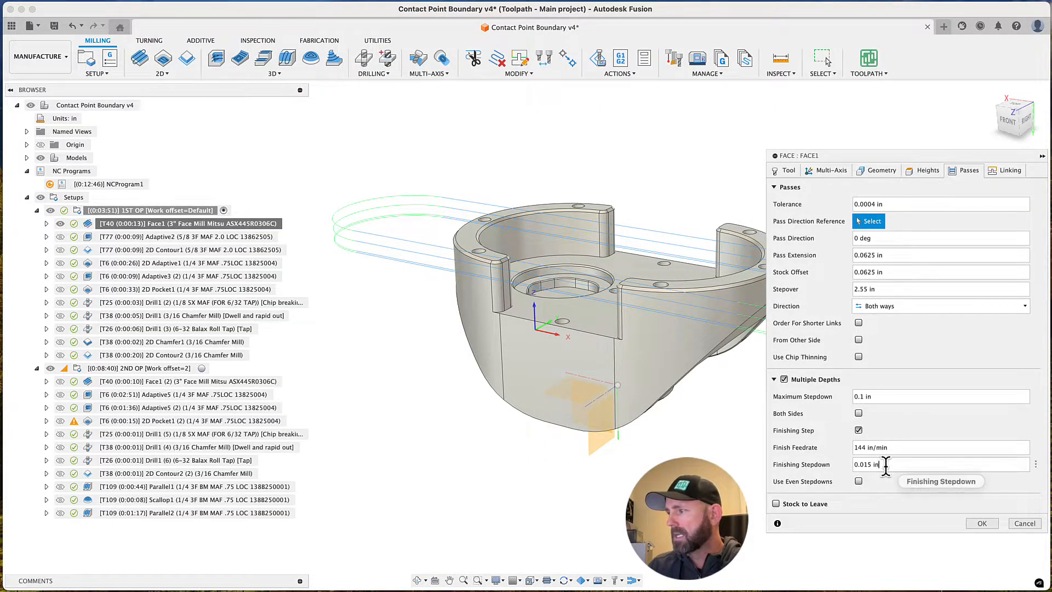
pyautogui.click(868, 464)
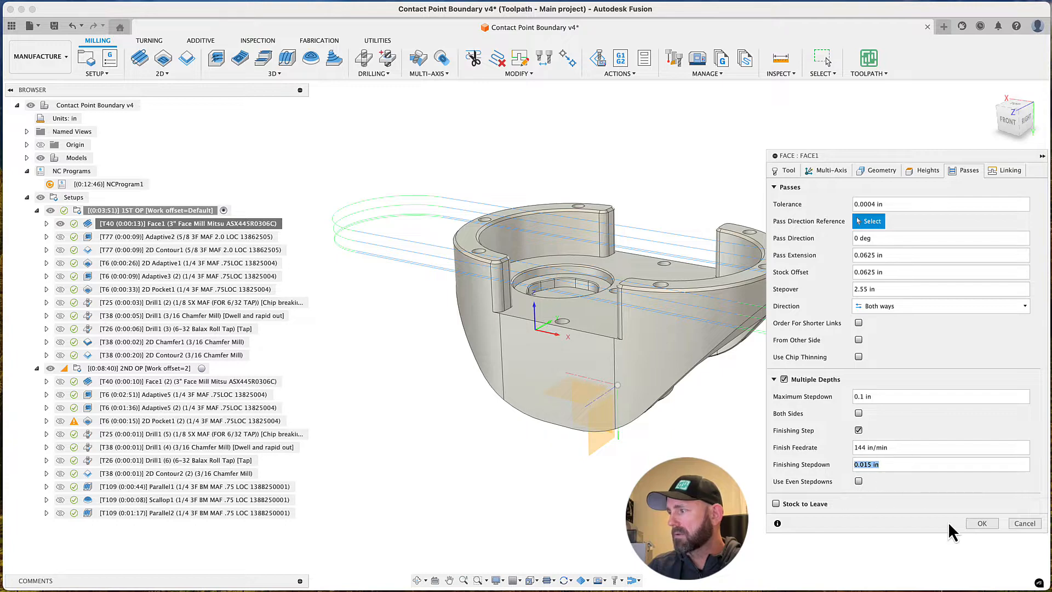
pyautogui.click(1023, 523)
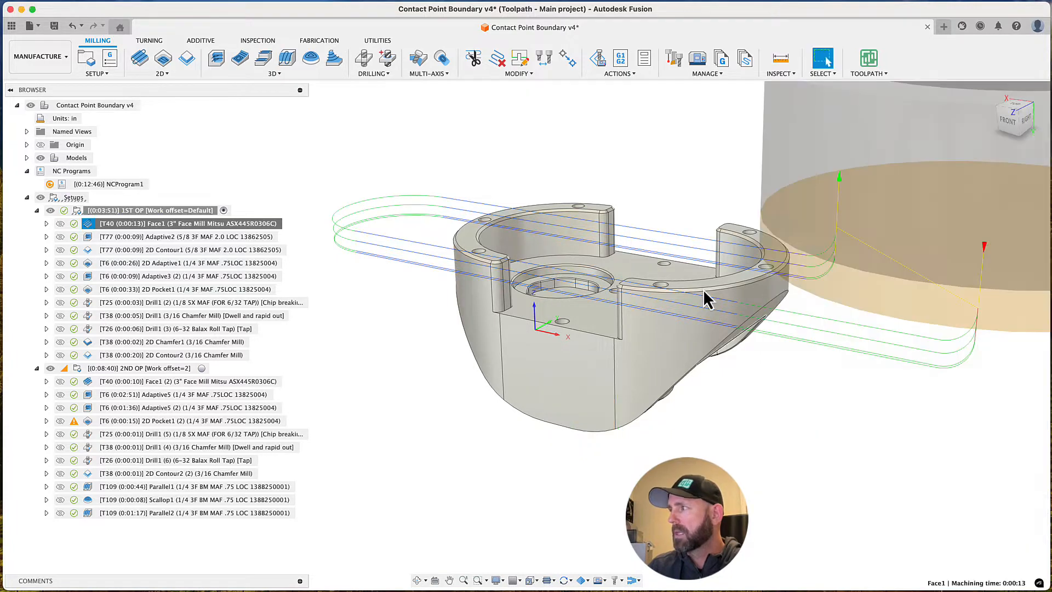
pyautogui.rightClick(195, 225)
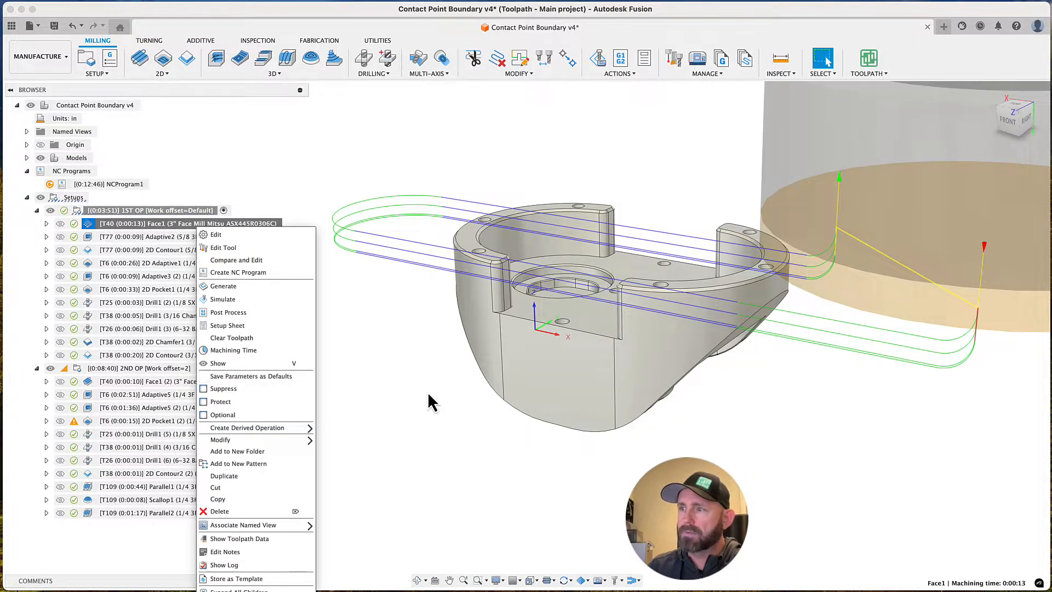
pyautogui.click(440, 329)
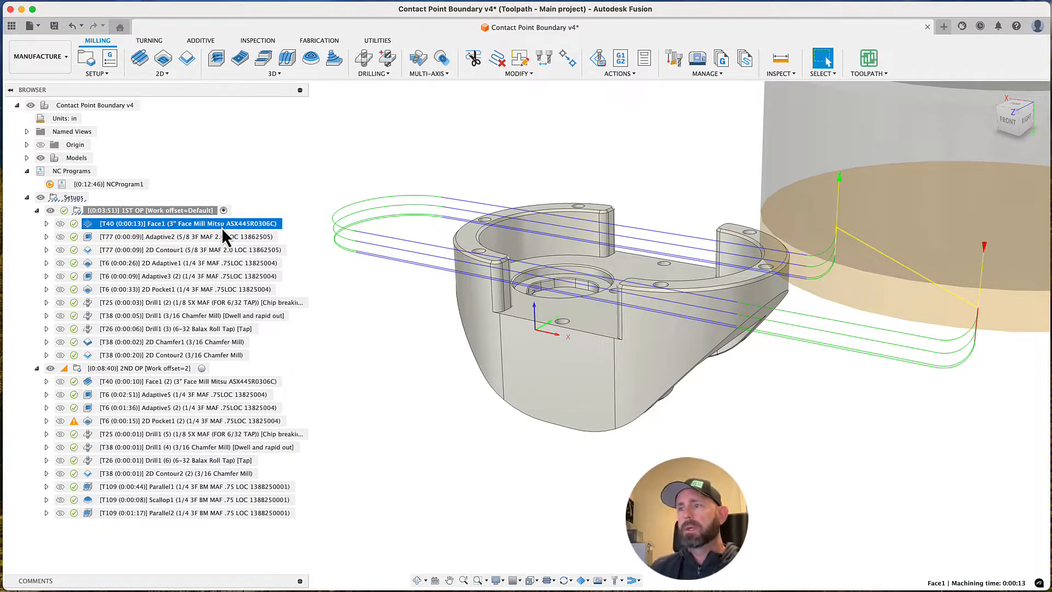
pyautogui.click(348, 134)
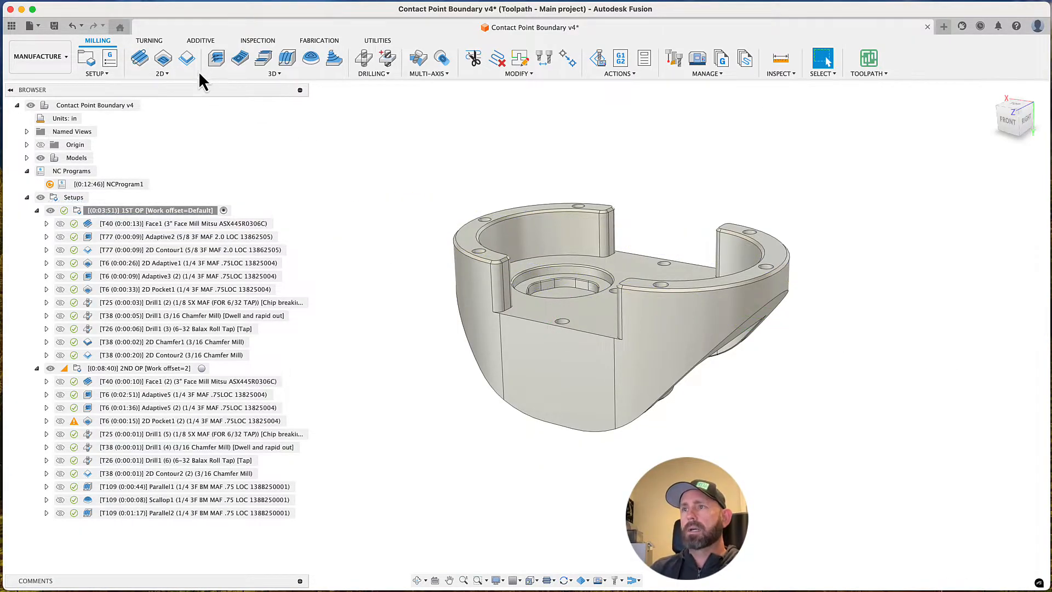
pyautogui.click(141, 57)
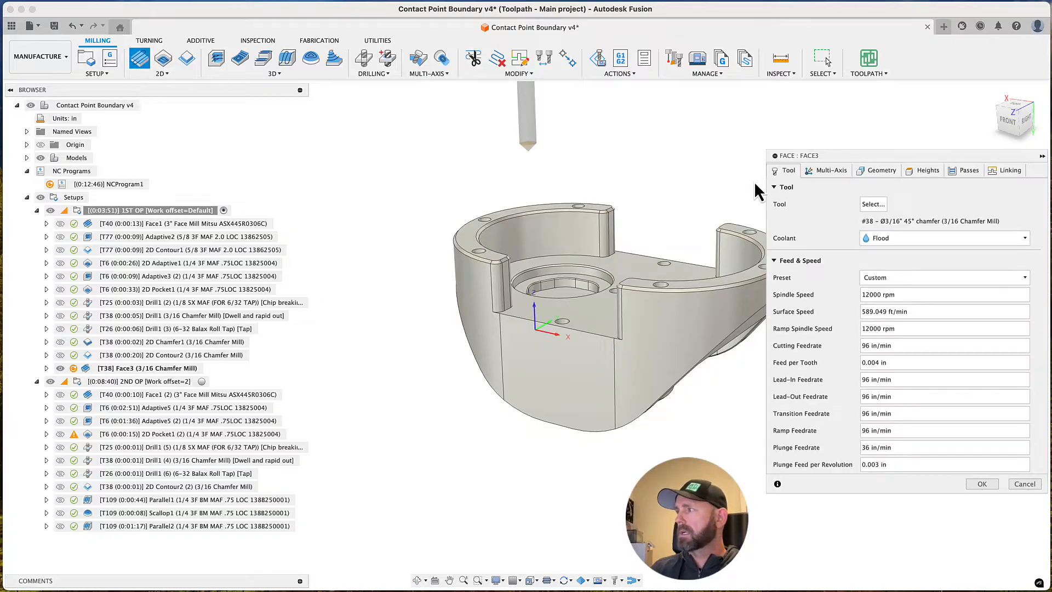
pyautogui.click(873, 204)
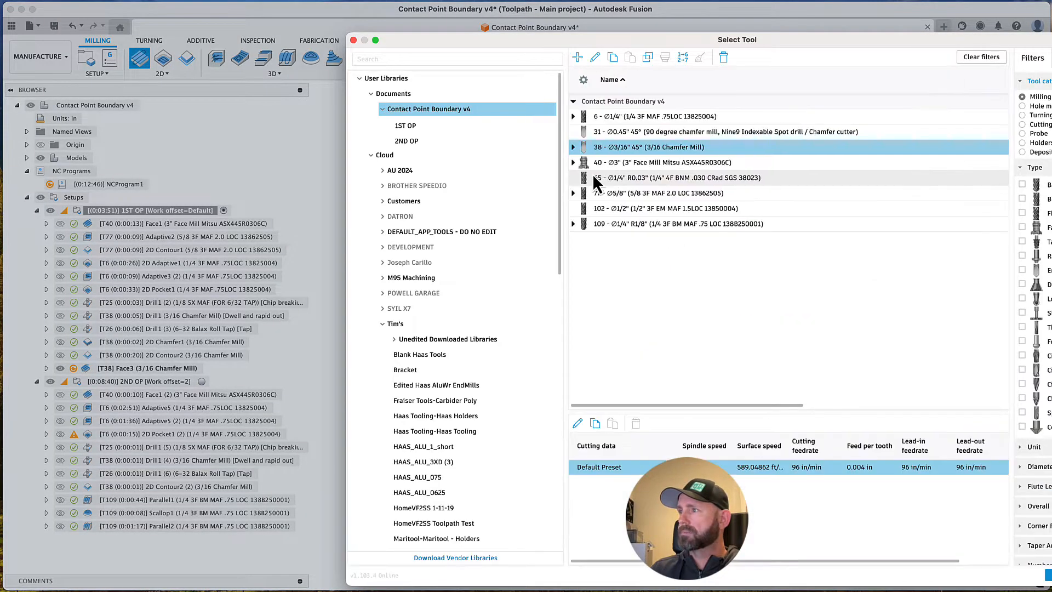
pyautogui.click(600, 161)
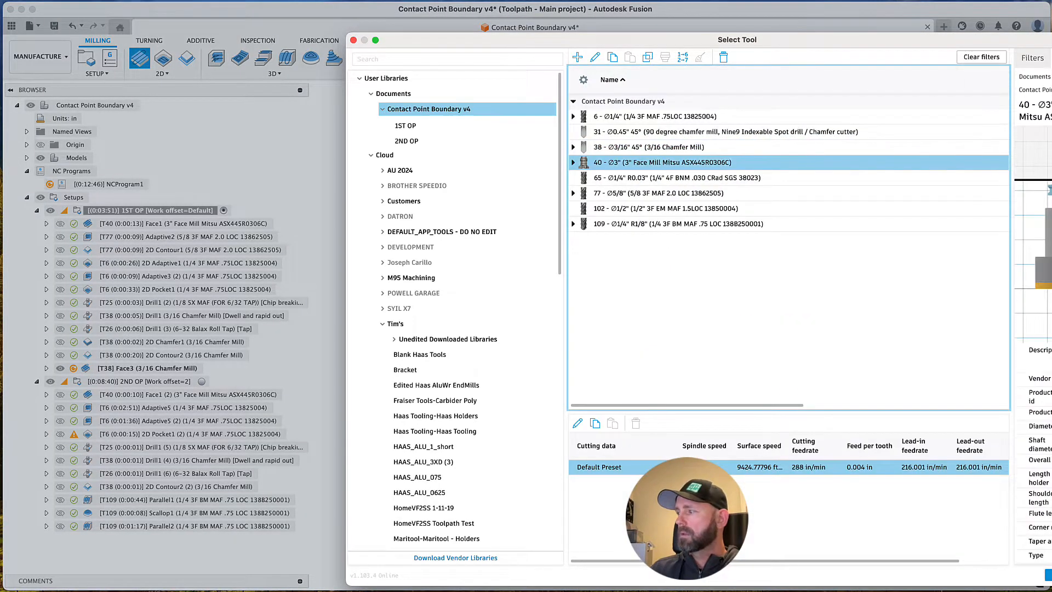
pyautogui.press('Return')
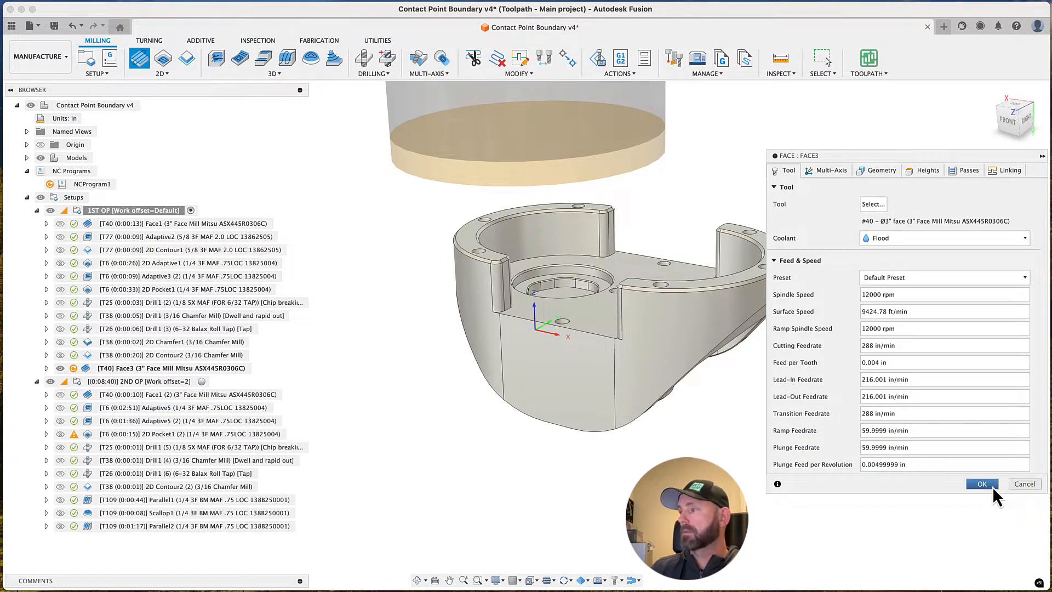
pyautogui.click(1019, 484)
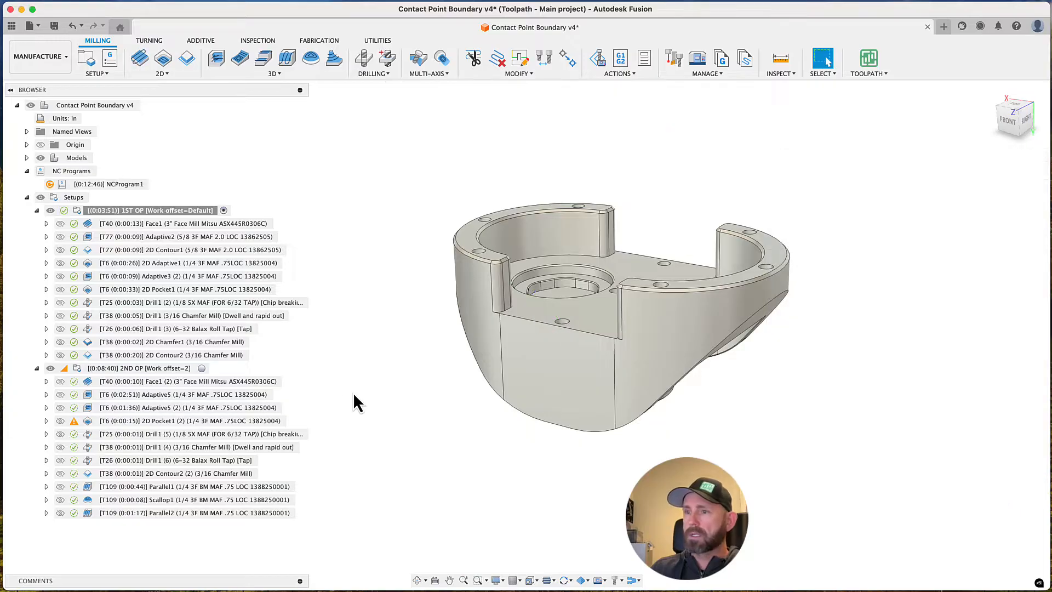
# Compare the toolpaths of Face1 and Adaptive2 in 1ST OP with those of Scallop1 and Parallel1 in 2ND OP
pyautogui.click(193, 225)
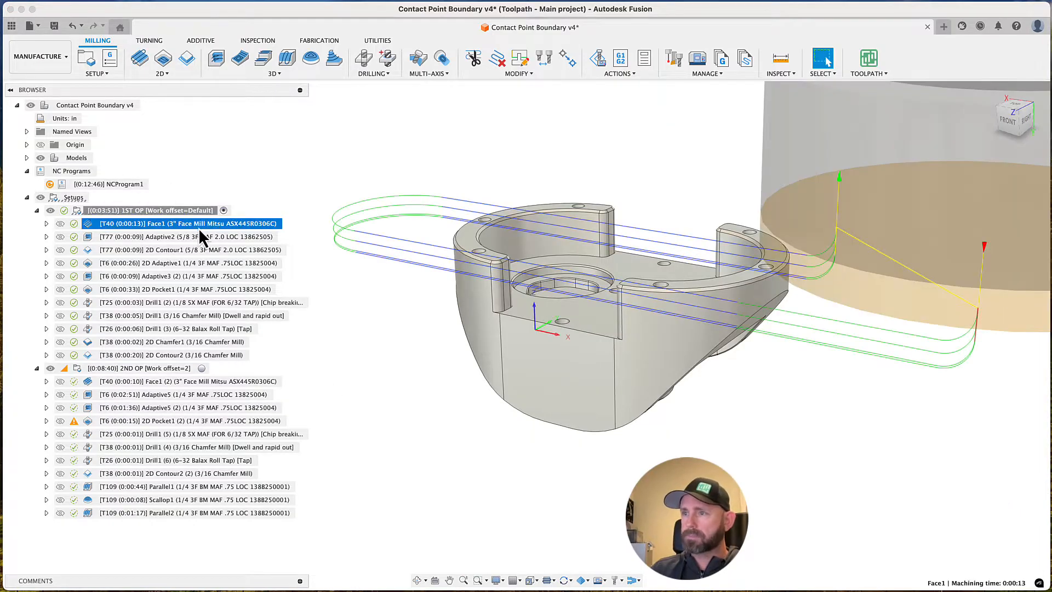
pyautogui.click(187, 237)
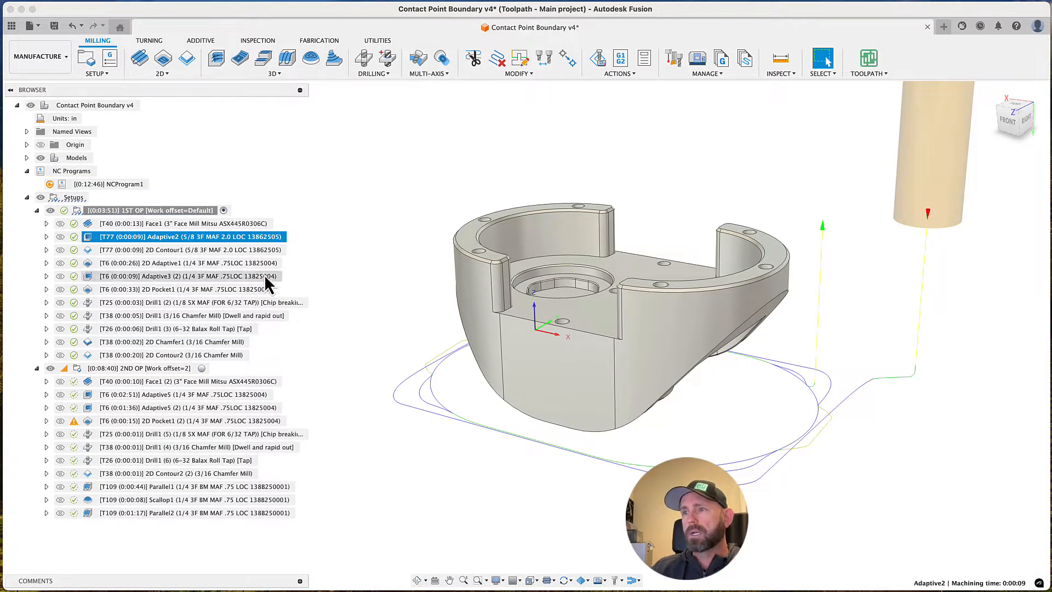
pyautogui.click(169, 500)
pyautogui.click(194, 487)
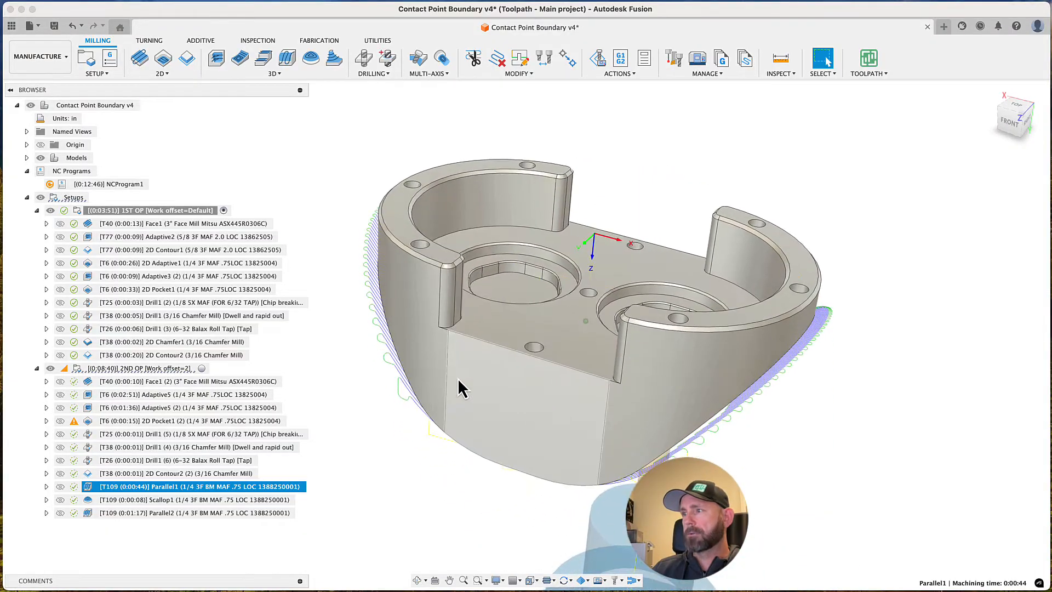
# Open the Adaptive2 operation of 1ST OP for editing and review its tool and geometry settings
pyautogui.click(161, 242)
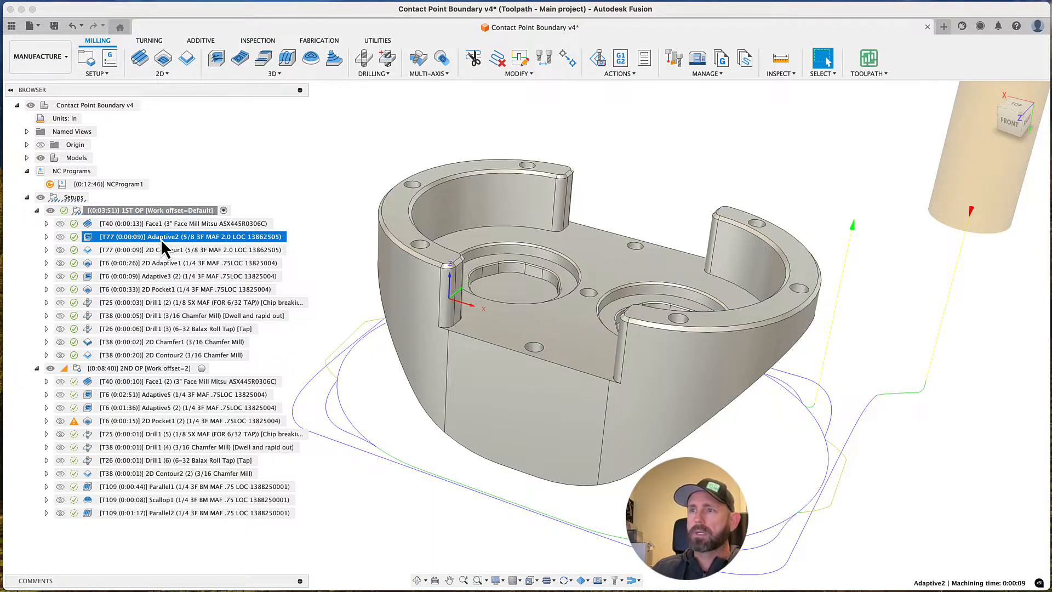
pyautogui.rightClick(160, 239)
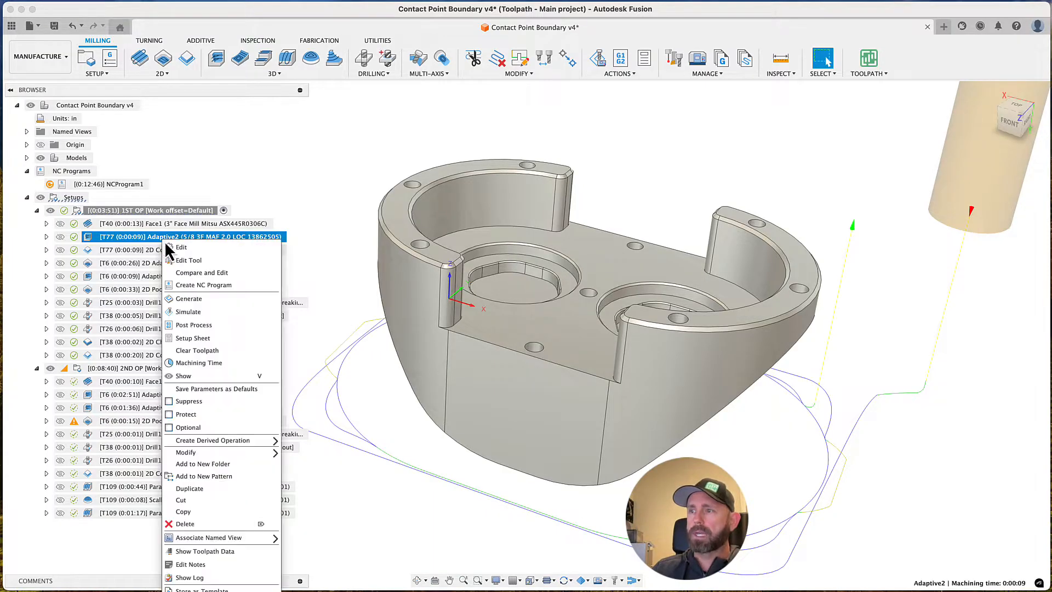
pyautogui.click(176, 251)
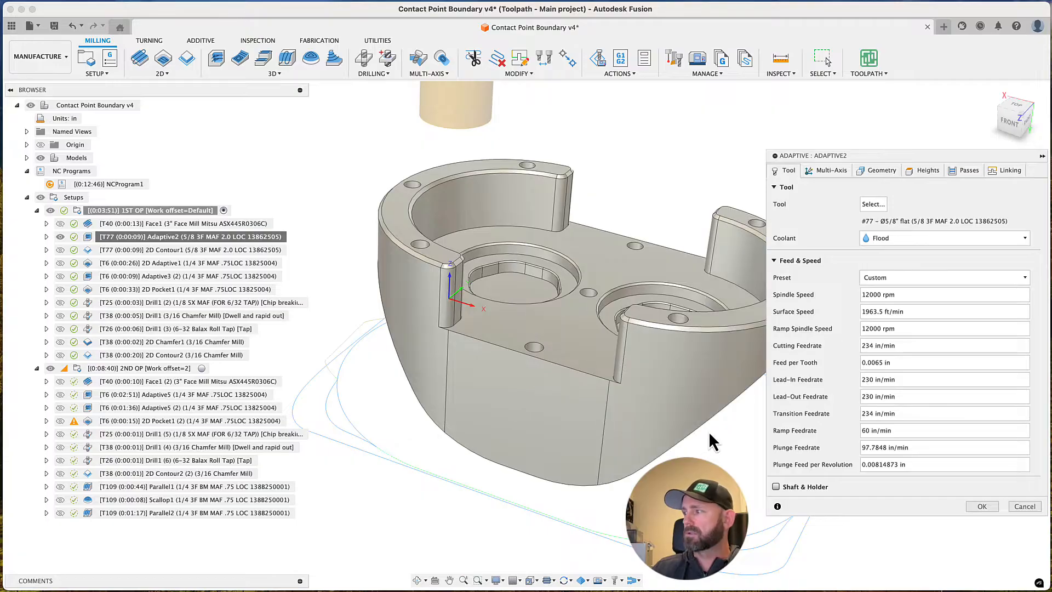
pyautogui.scroll(-3, 639, 382)
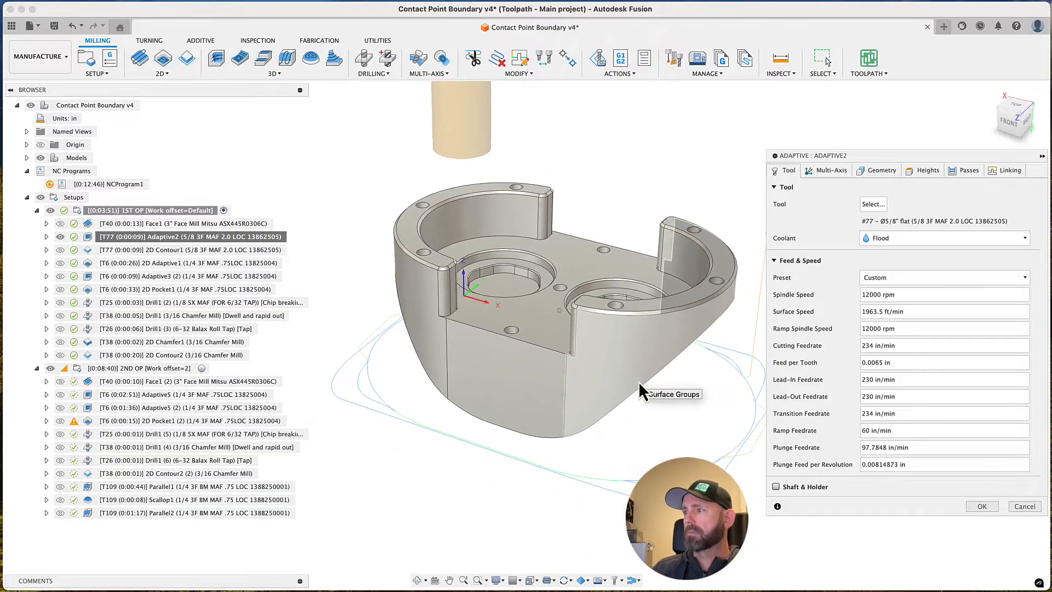
pyautogui.keyDown('shift'); pyautogui.moveTo(639, 381); pyautogui.dragTo(654, 383, button='middle'); pyautogui.keyUp('shift')
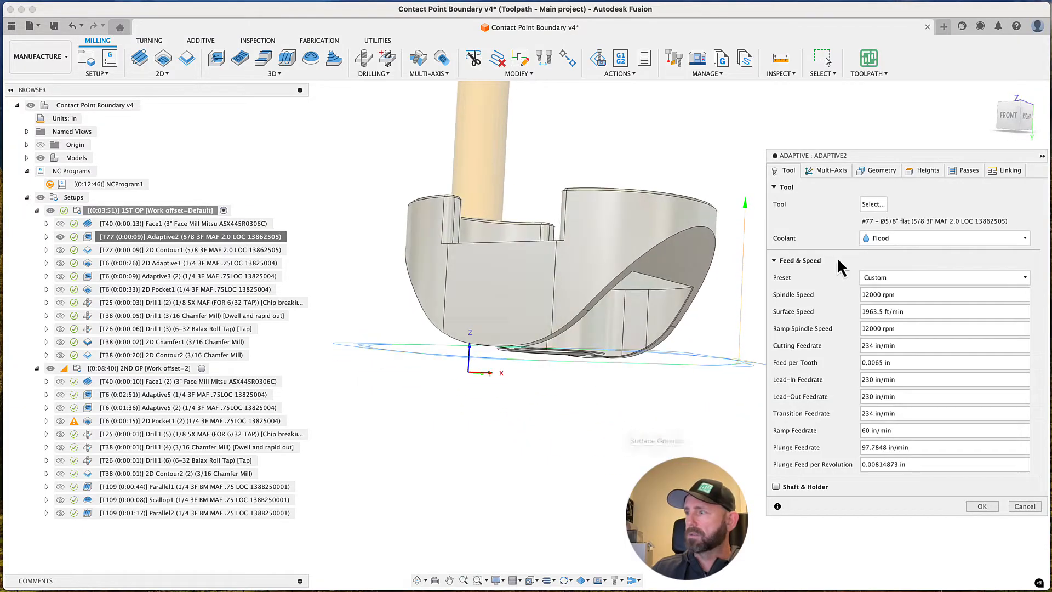
pyautogui.click(881, 172)
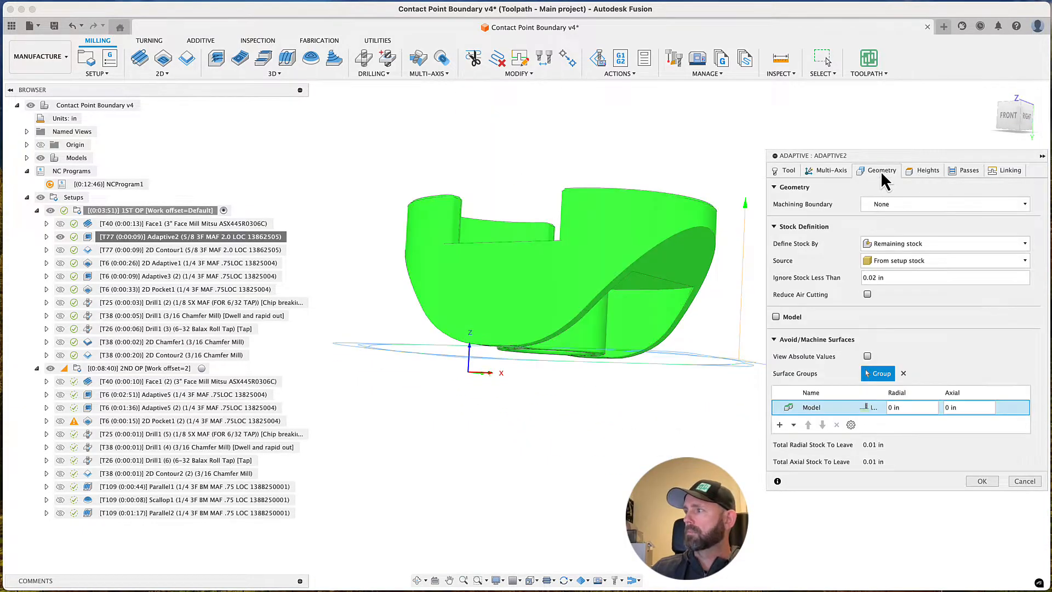
# Examine Adaptive2's top and bottom height offsets against the part's underside from the front, then leave the operation without saving changes
pyautogui.click(927, 171)
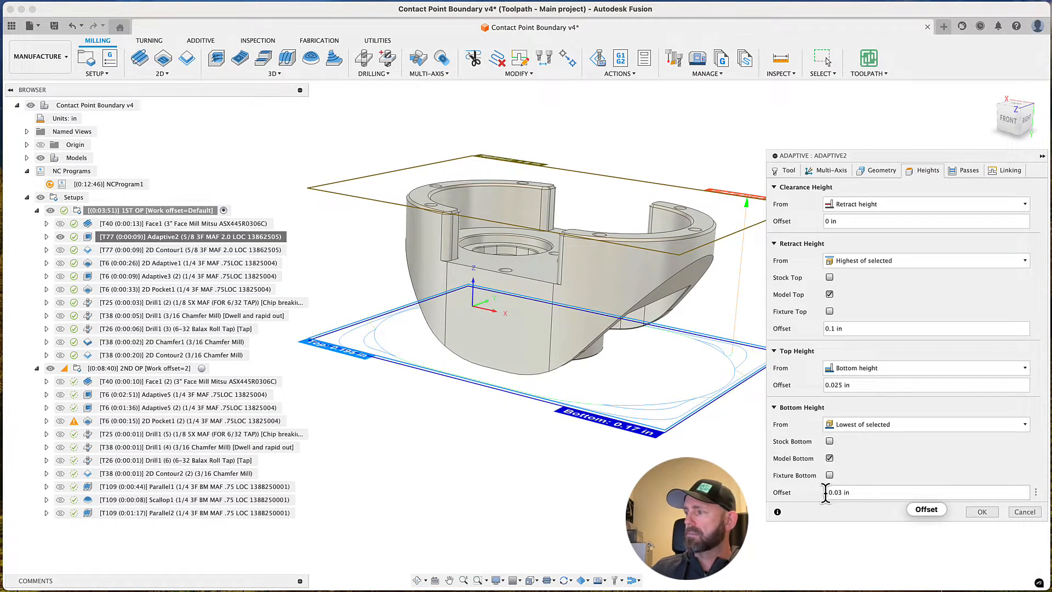
pyautogui.moveTo(850, 492); pyautogui.dragTo(830, 492)
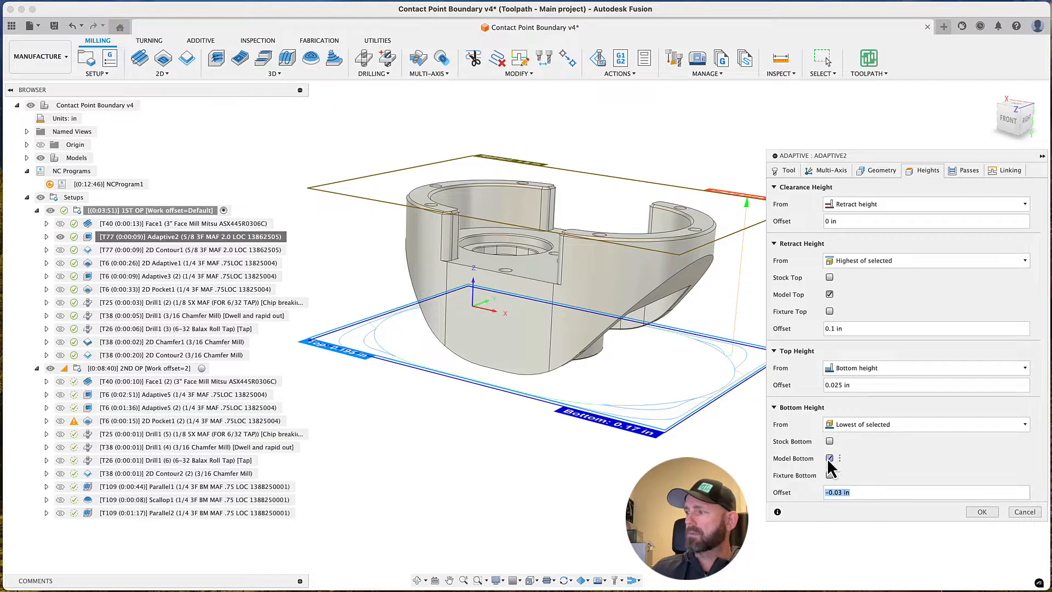
pyautogui.click(847, 385)
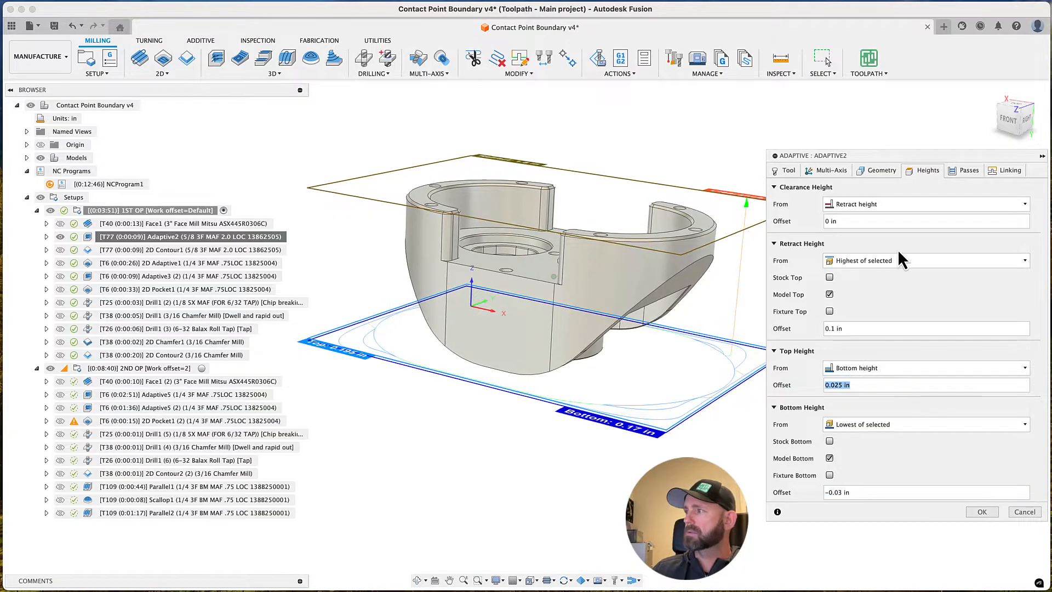
pyautogui.click(1012, 125)
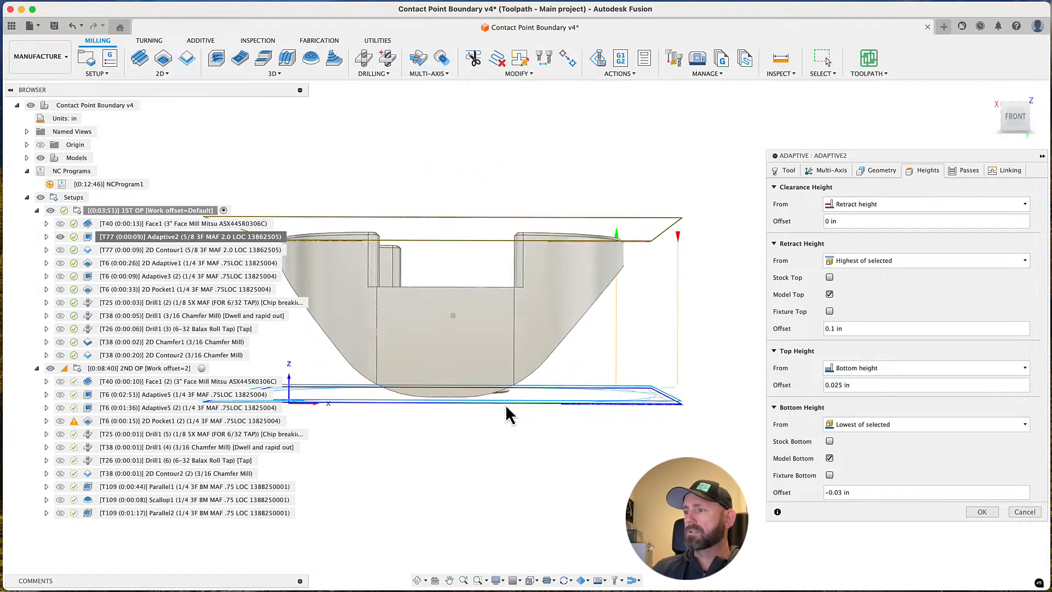
pyautogui.scroll(5, 505, 404)
pyautogui.scroll(1, 513, 357)
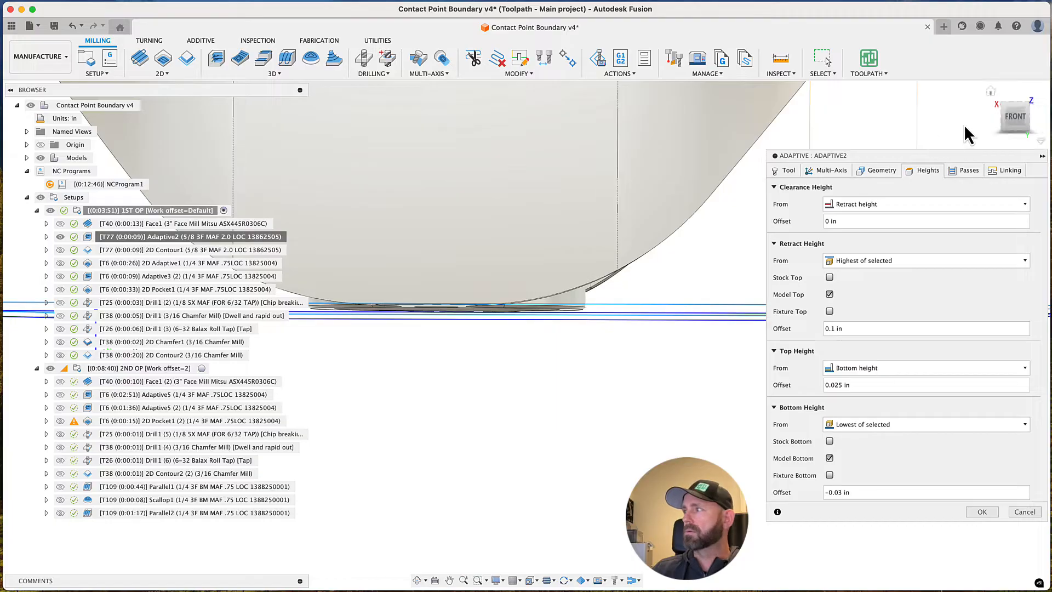
pyautogui.click(1015, 125)
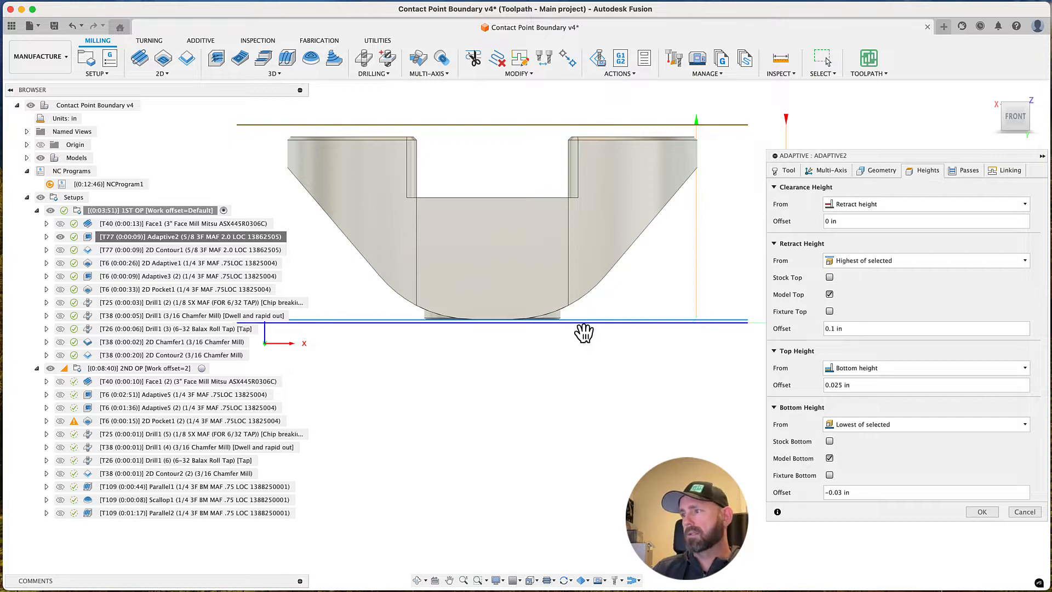
pyautogui.scroll(-4, 591, 392)
pyautogui.keyDown('shift'); pyautogui.moveTo(591, 393); pyautogui.dragTo(688, 415, button='middle'); pyautogui.keyUp('shift')
pyautogui.scroll(4, 539, 351)
pyautogui.scroll(-3, 540, 358)
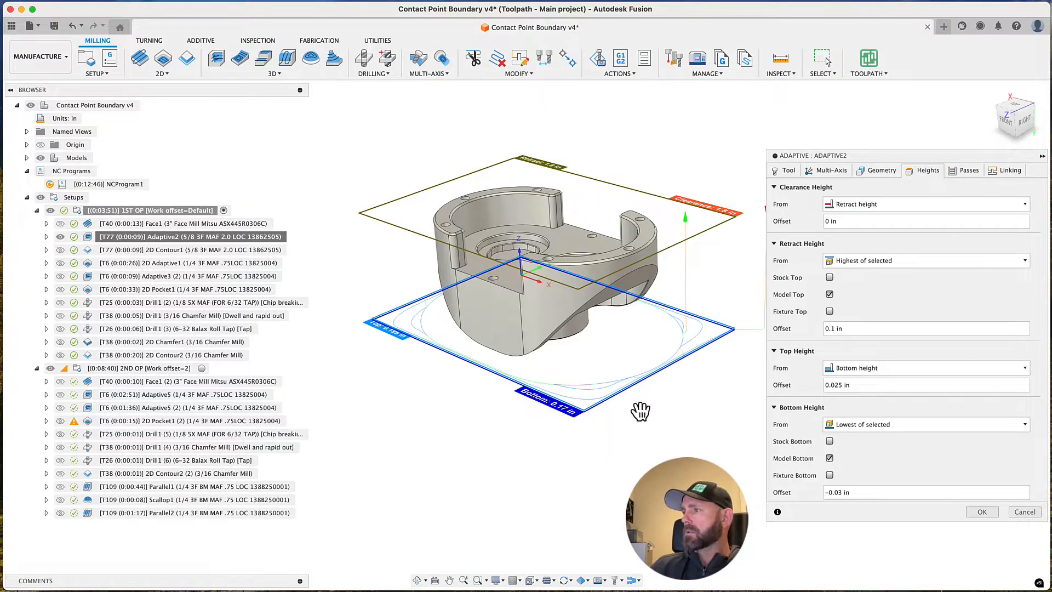
pyautogui.click(1038, 514)
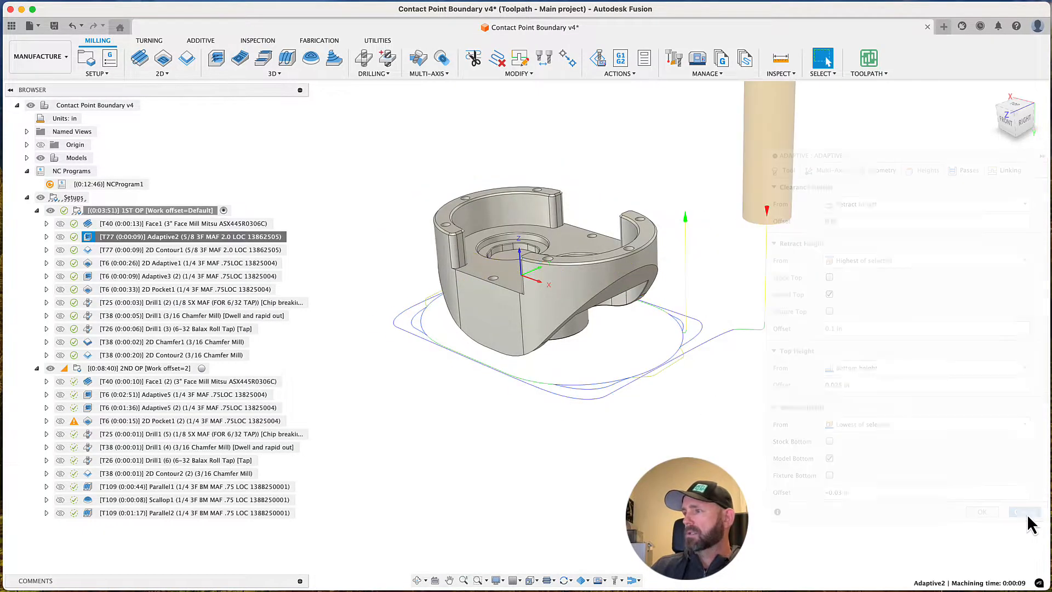
# Open the 2D Contour1 operation of 1ST OP for editing and examine its selected contour around the part
pyautogui.click(189, 249)
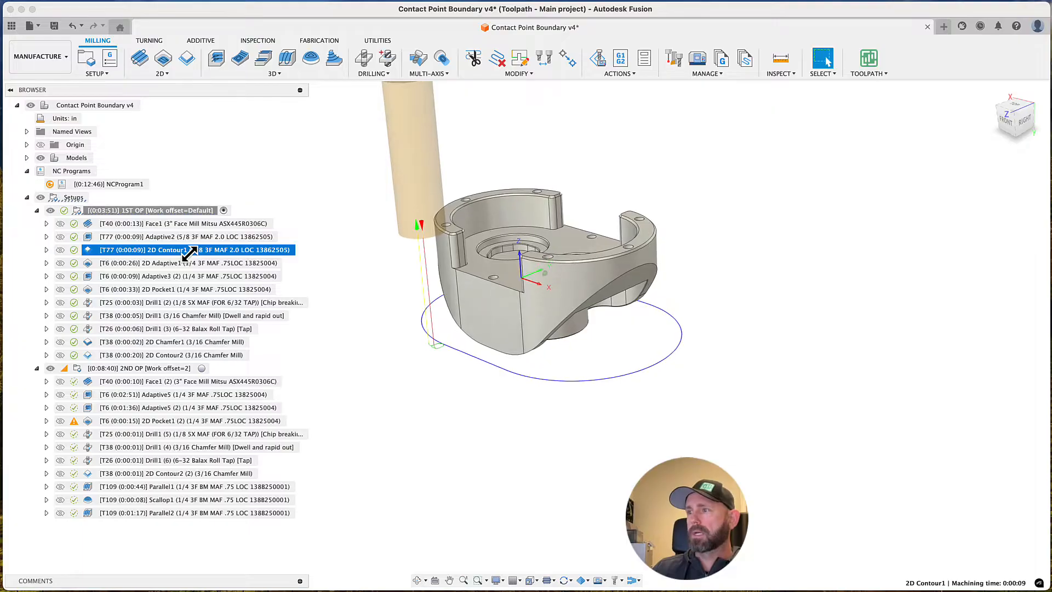
pyautogui.rightClick(189, 252)
pyautogui.click(349, 279)
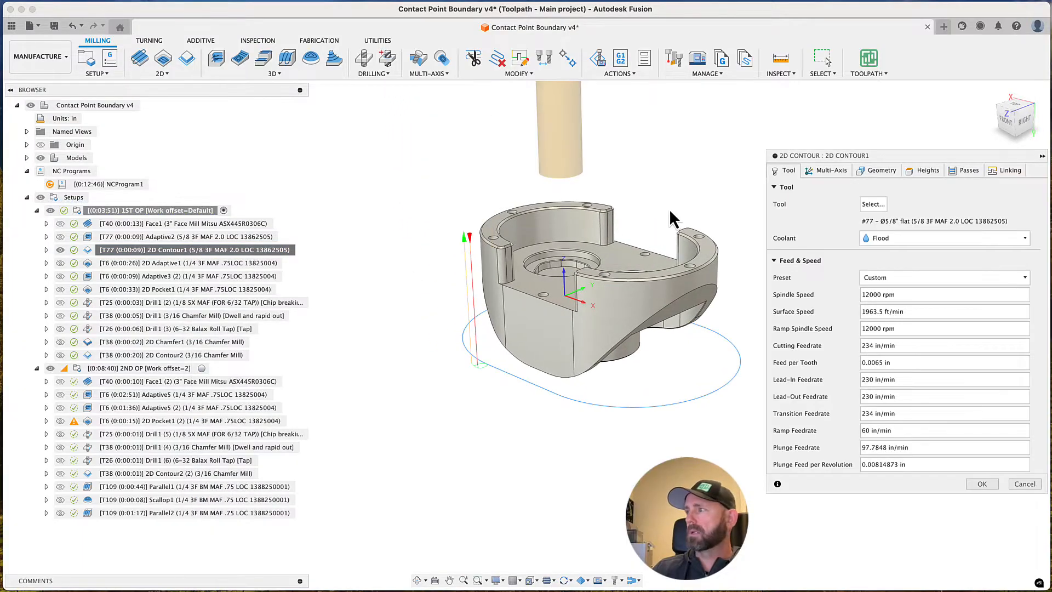
pyautogui.click(877, 170)
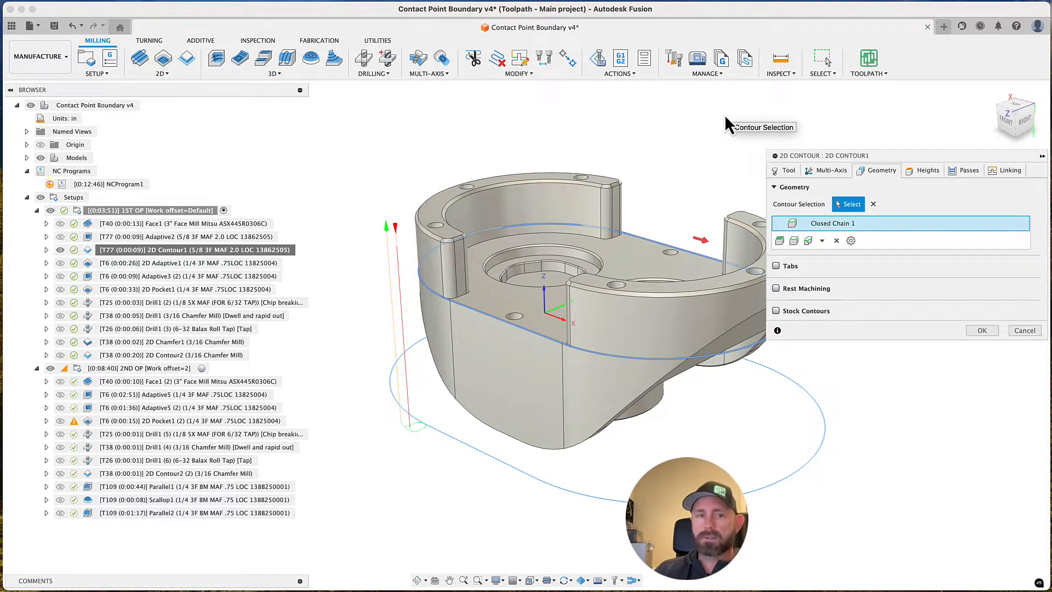
pyautogui.keyDown('shift'); pyautogui.moveTo(651, 262); pyautogui.dragTo(553, 282, button='middle'); pyautogui.keyUp('shift')
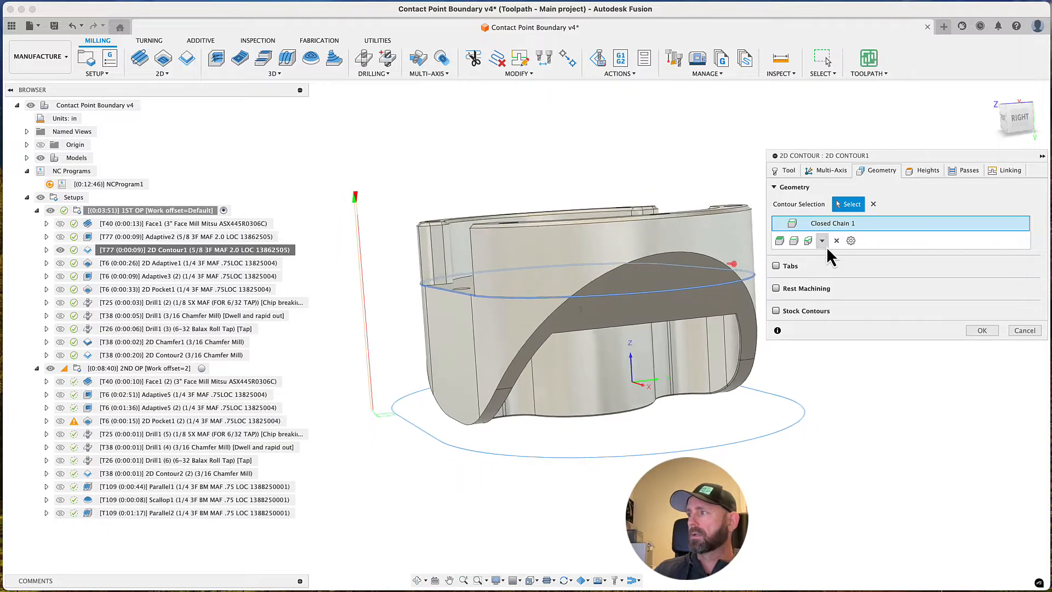
# Clear 2D Contour1's contour selection and reselect the outline around the recessed floor as a closed chain
pyautogui.click(873, 205)
pyautogui.keyDown('shift'); pyautogui.moveTo(873, 205); pyautogui.dragTo(547, 331, button='middle'); pyautogui.keyUp('shift')
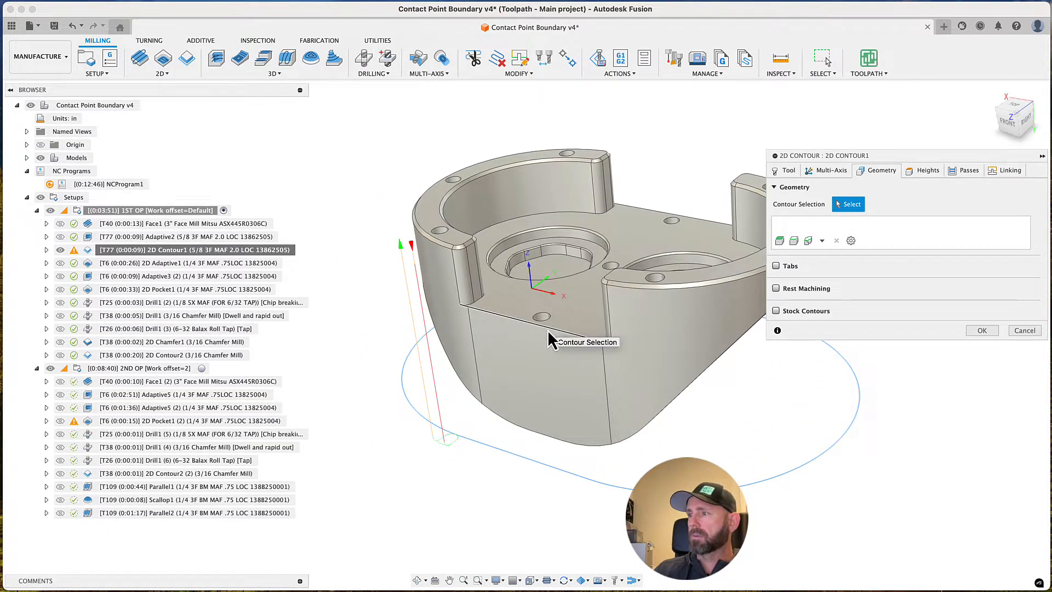
pyautogui.click(548, 331)
pyautogui.click(549, 330)
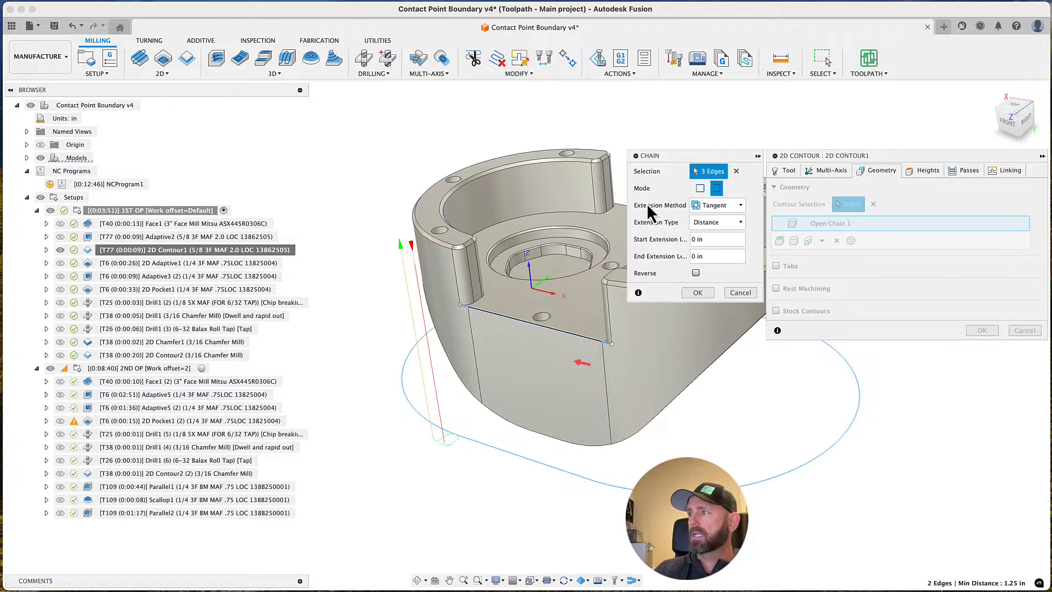
pyautogui.click(700, 188)
pyautogui.keyDown('shift'); pyautogui.moveTo(526, 257); pyautogui.dragTo(482, 326, button='middle'); pyautogui.keyUp('shift')
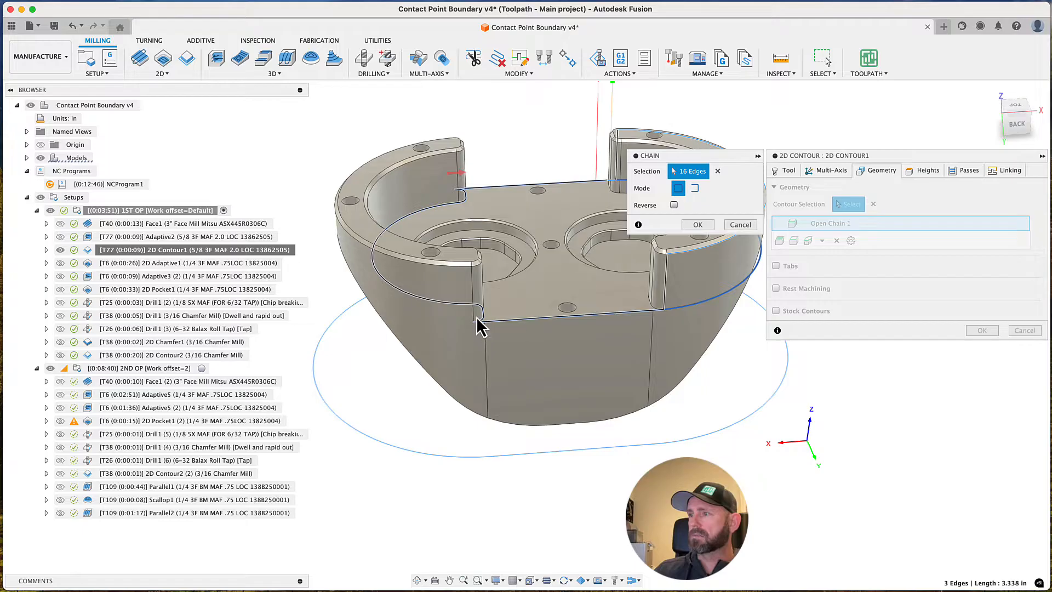
pyautogui.click(474, 311)
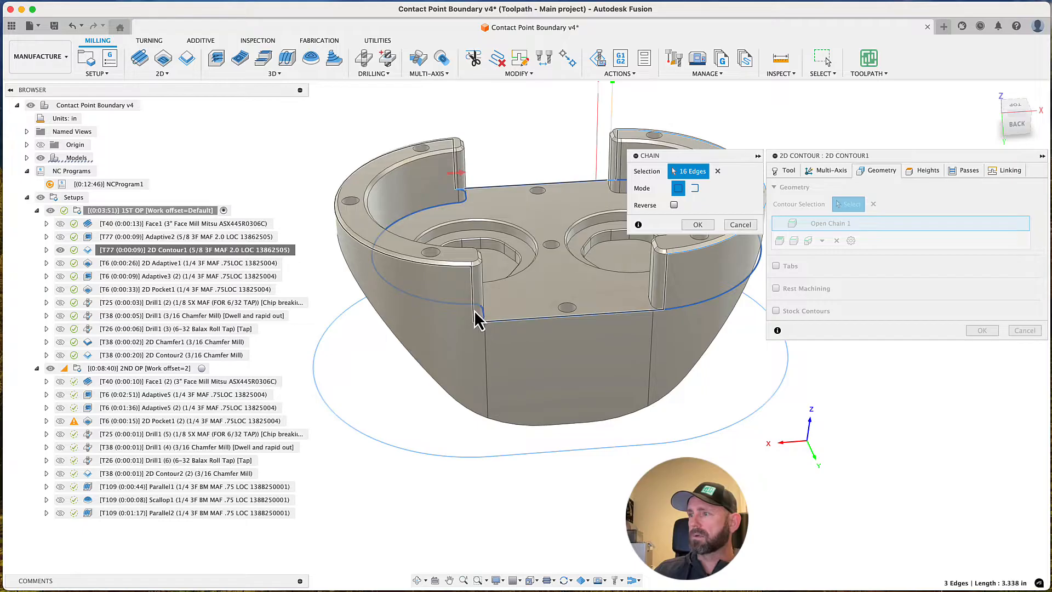
pyautogui.click(698, 224)
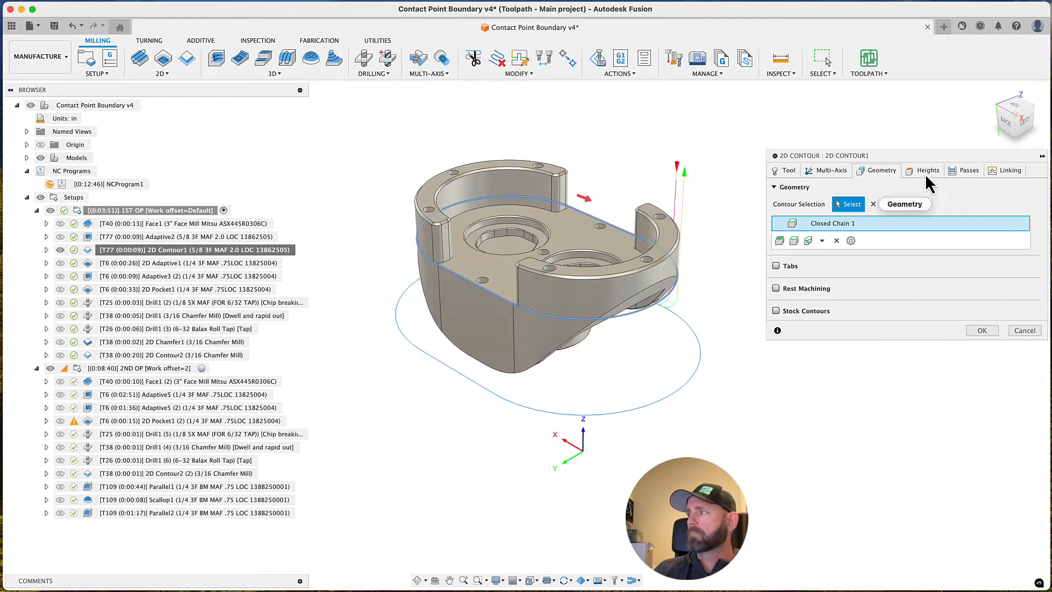
# Review 2D Contour1's height settings and leave the operation without saving changes
pyautogui.click(925, 173)
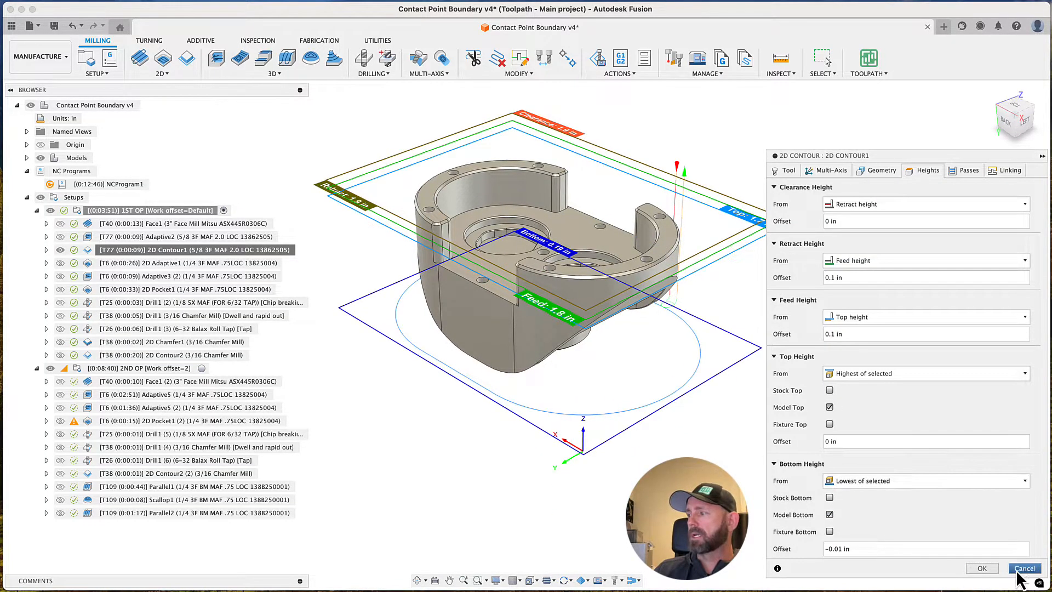
pyautogui.click(996, 571)
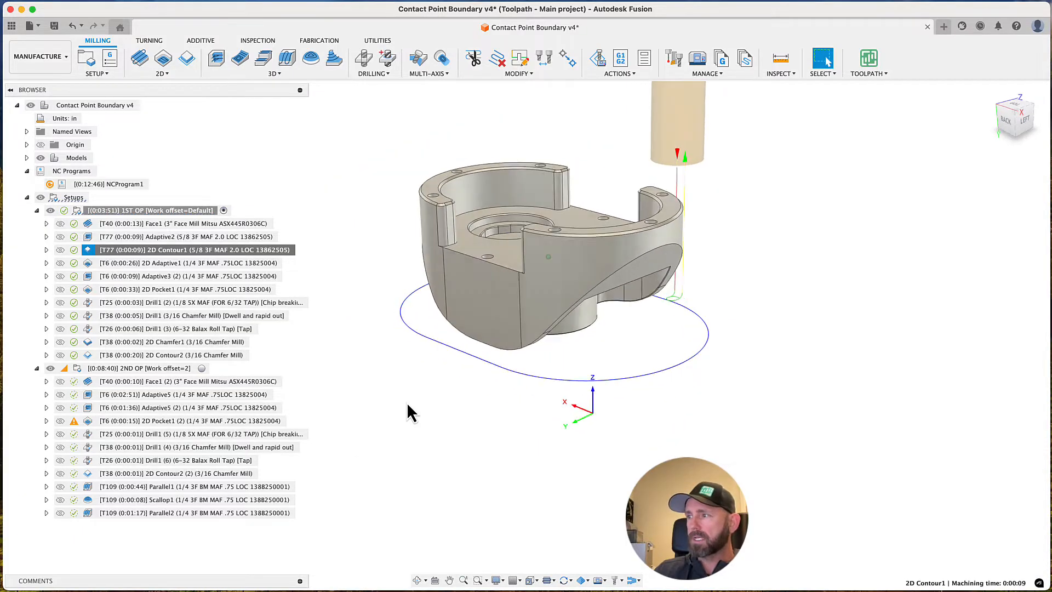
# Turn off Stock Contours in the 2D Adaptive1 operation of 1ST OP and recalculate its toolpath
pyautogui.click(172, 266)
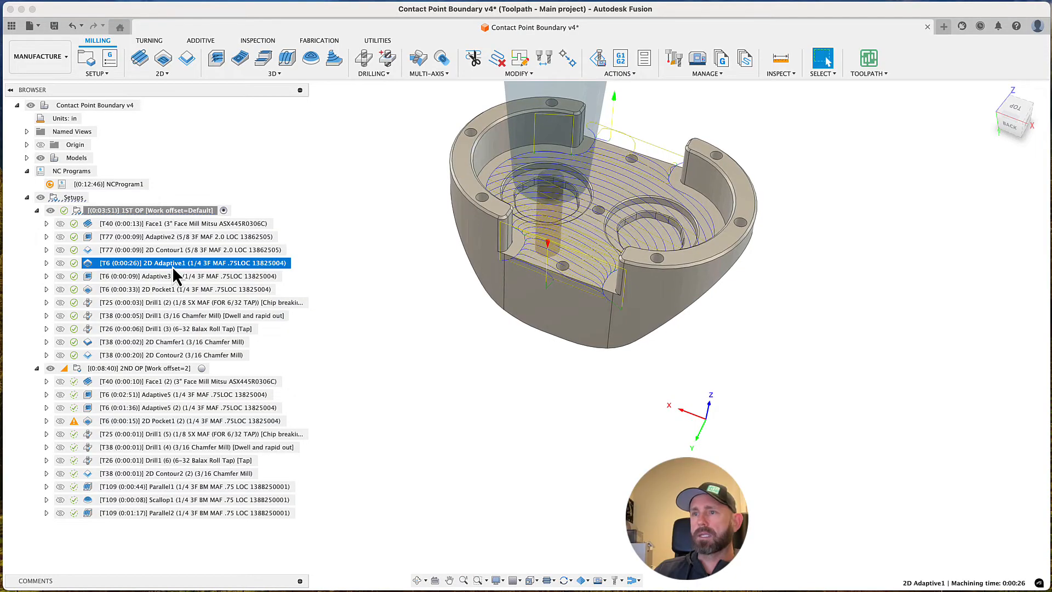
pyautogui.rightClick(172, 266)
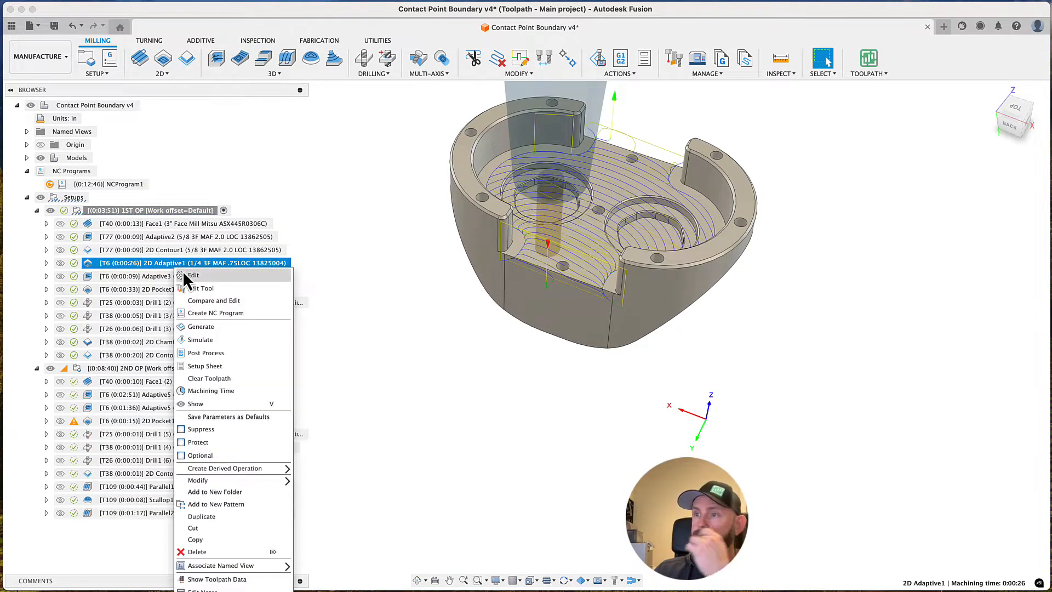
pyautogui.click(189, 278)
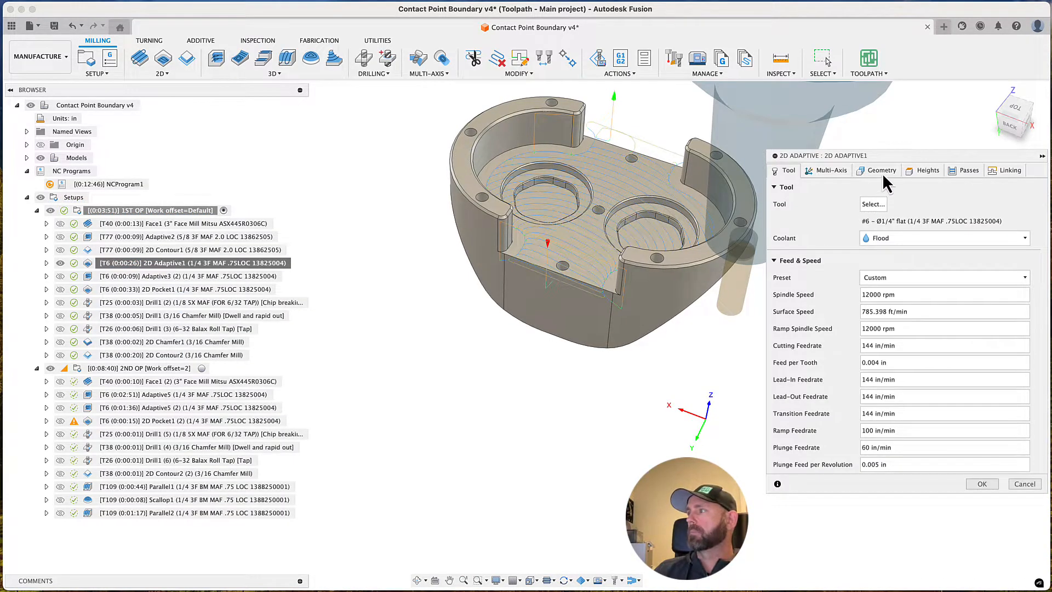
pyautogui.click(882, 173)
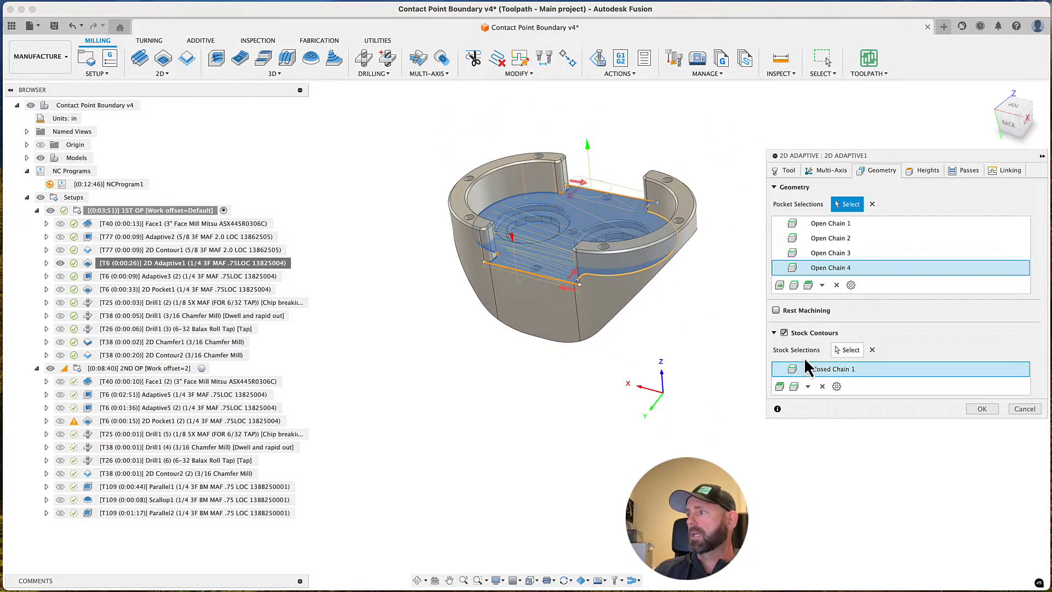
pyautogui.click(784, 333)
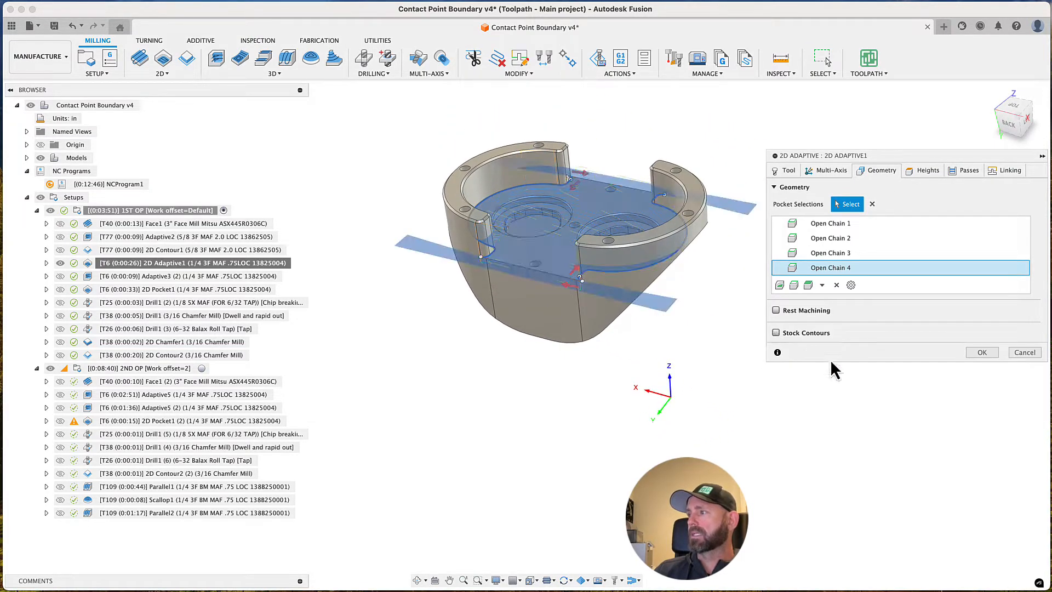
pyautogui.click(984, 352)
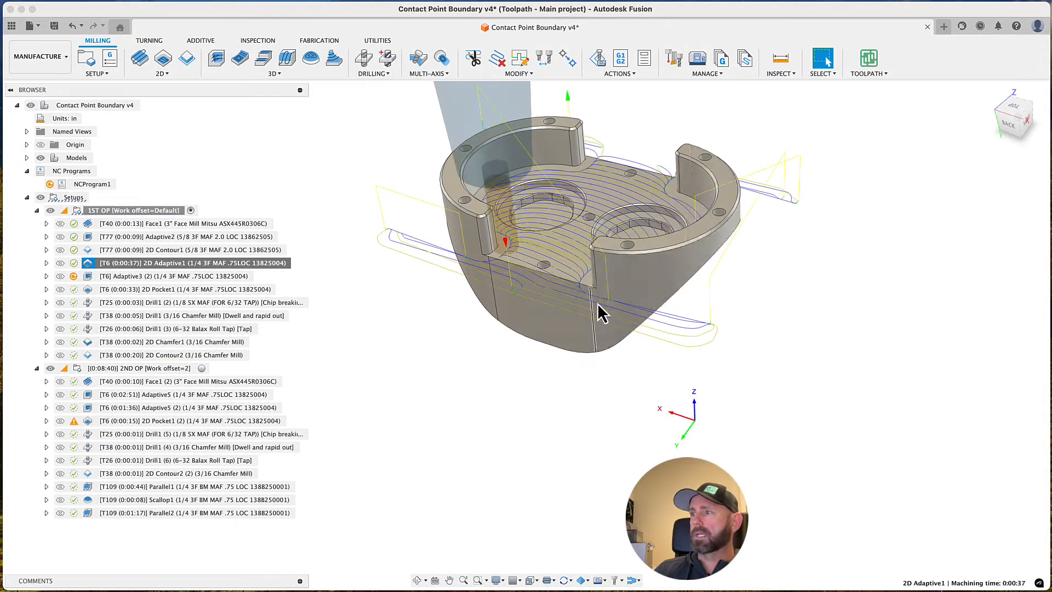
# Re-enable Stock Contours in 2D Adaptive1, select the part's outer outline as a closed chain and recalculate the toolpath
pyautogui.rightClick(156, 265)
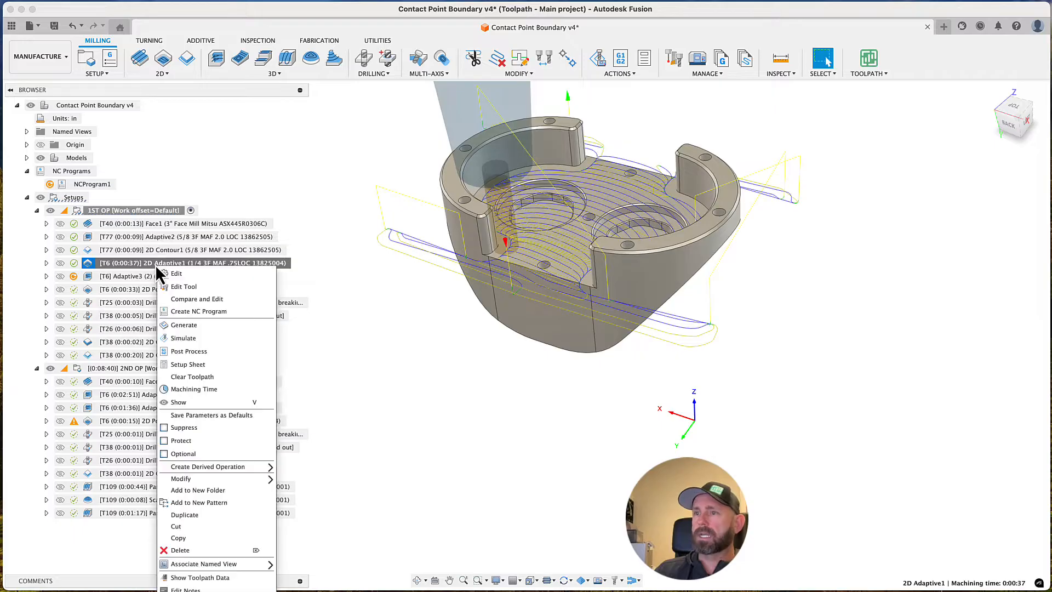
pyautogui.click(167, 275)
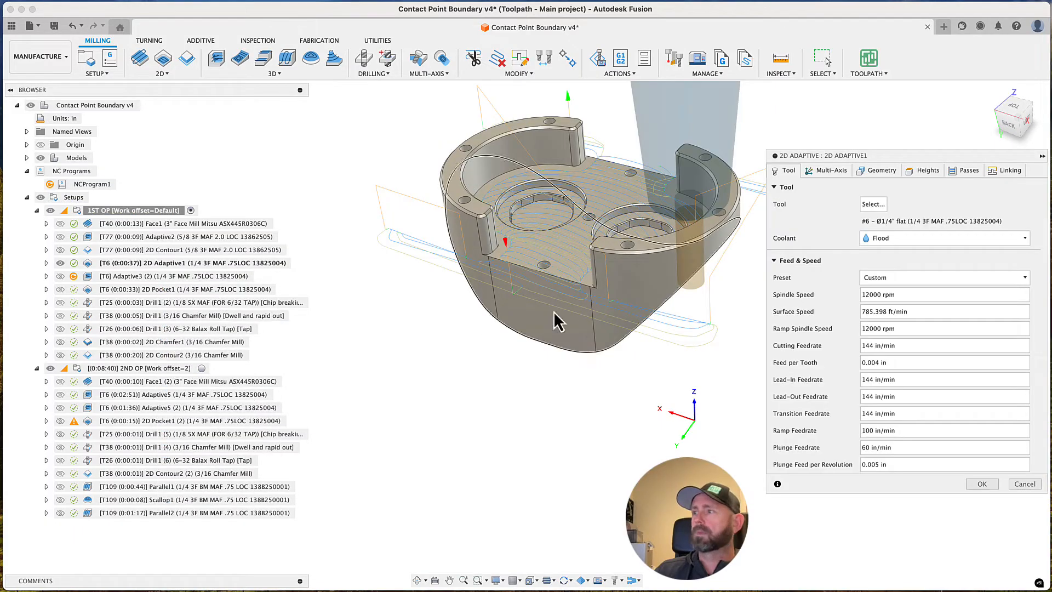
pyautogui.click(871, 173)
pyautogui.click(776, 332)
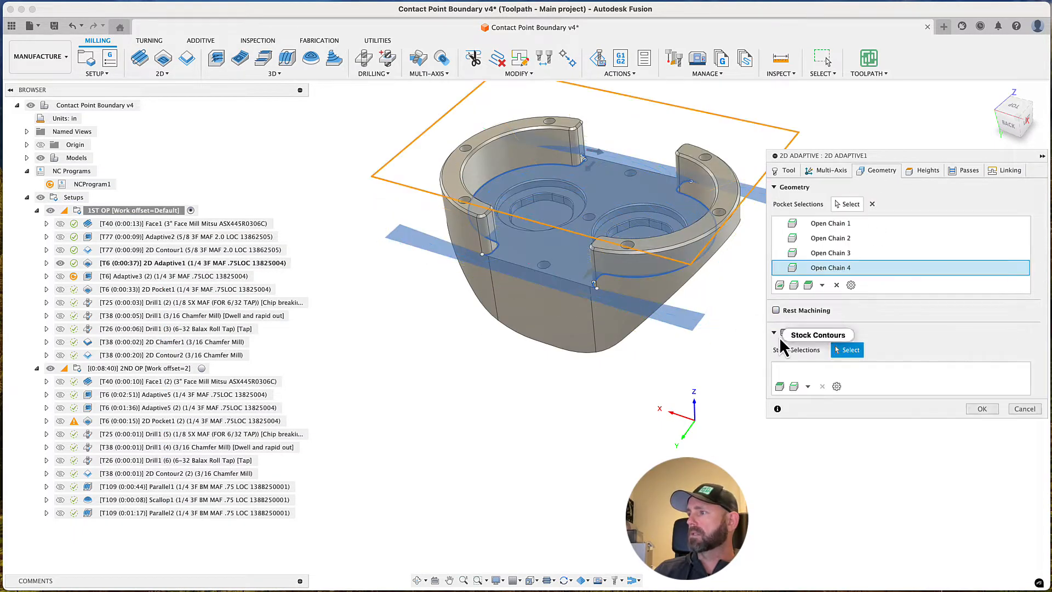
pyautogui.click(570, 288)
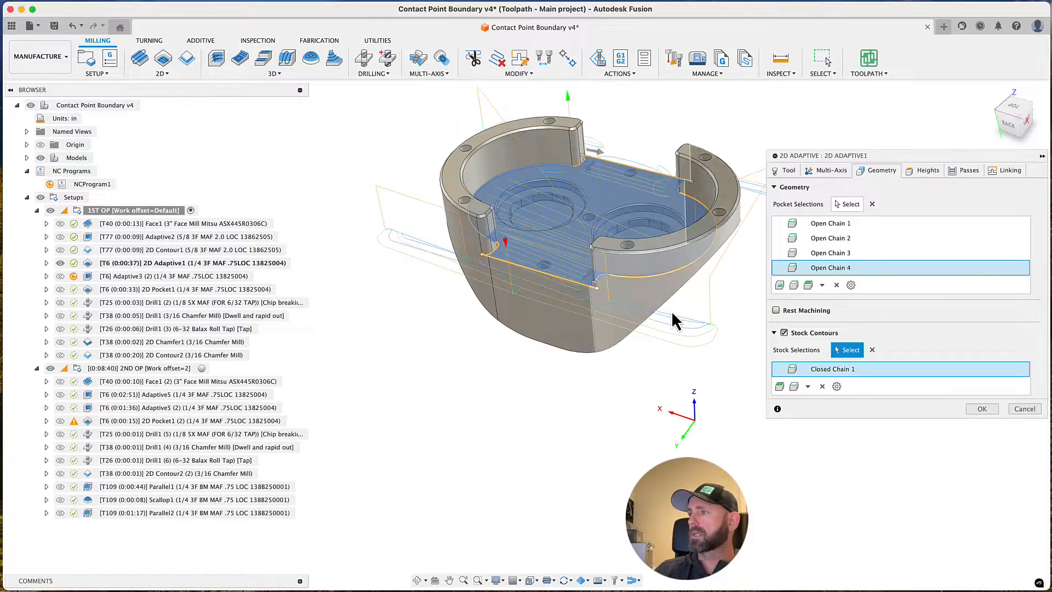
pyautogui.click(982, 409)
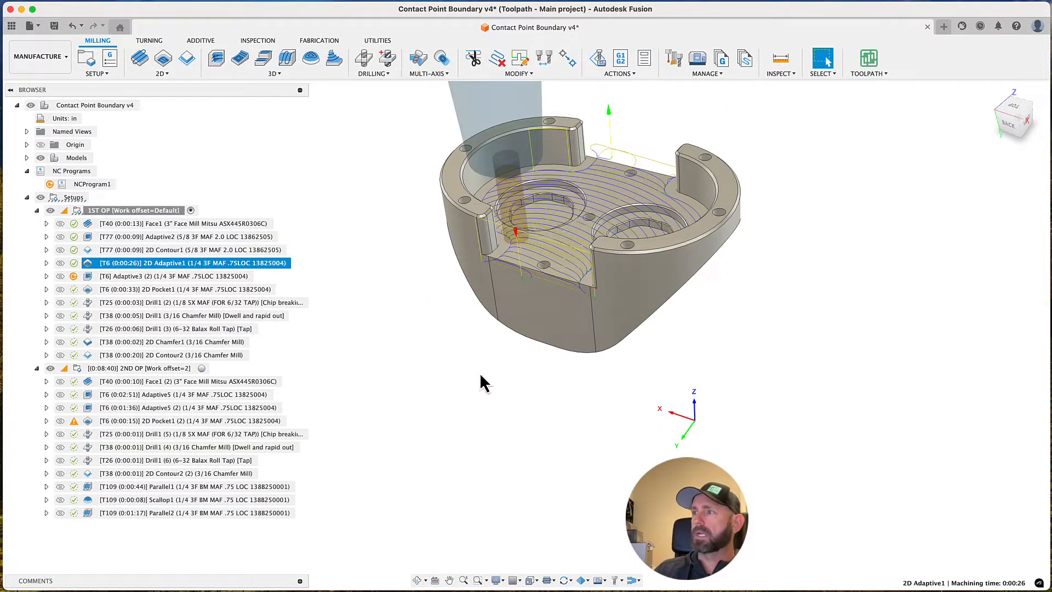
# Regenerate the outdated toolpath of the Adaptive3 (2) operation in 1ST OP
pyautogui.rightClick(161, 276)
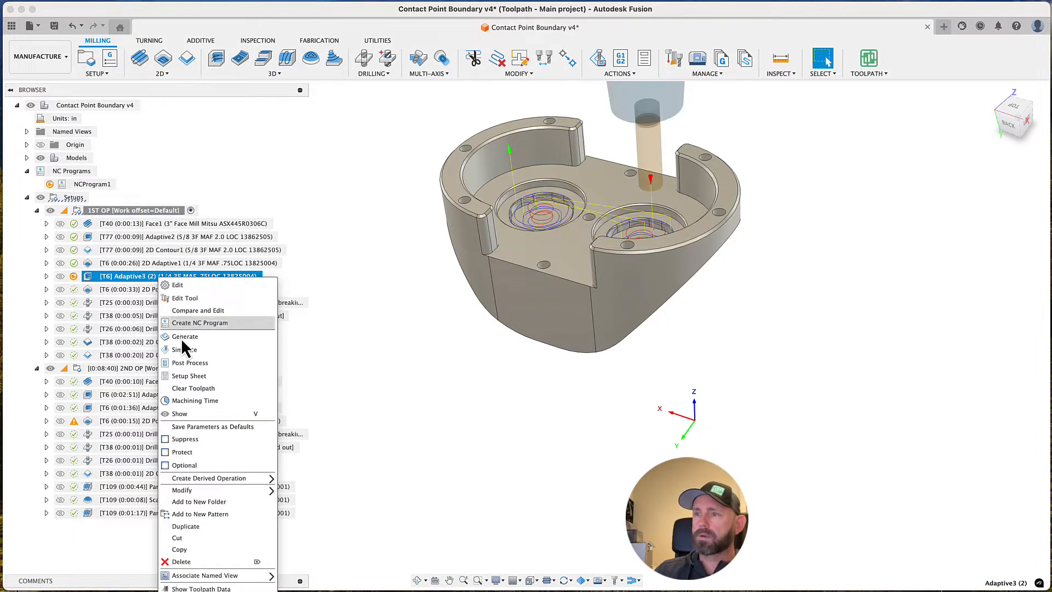
pyautogui.click(222, 337)
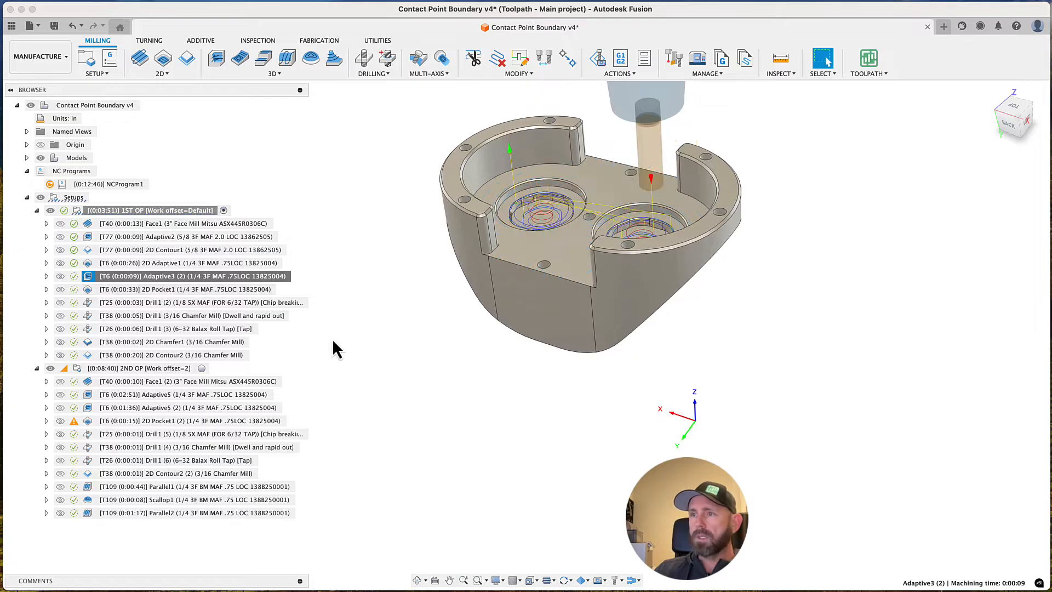
pyautogui.click(430, 379)
# Open Adaptive3 (2) for editing and examine its stock definition and the reference faces of its top and bottom heights
pyautogui.click(166, 279)
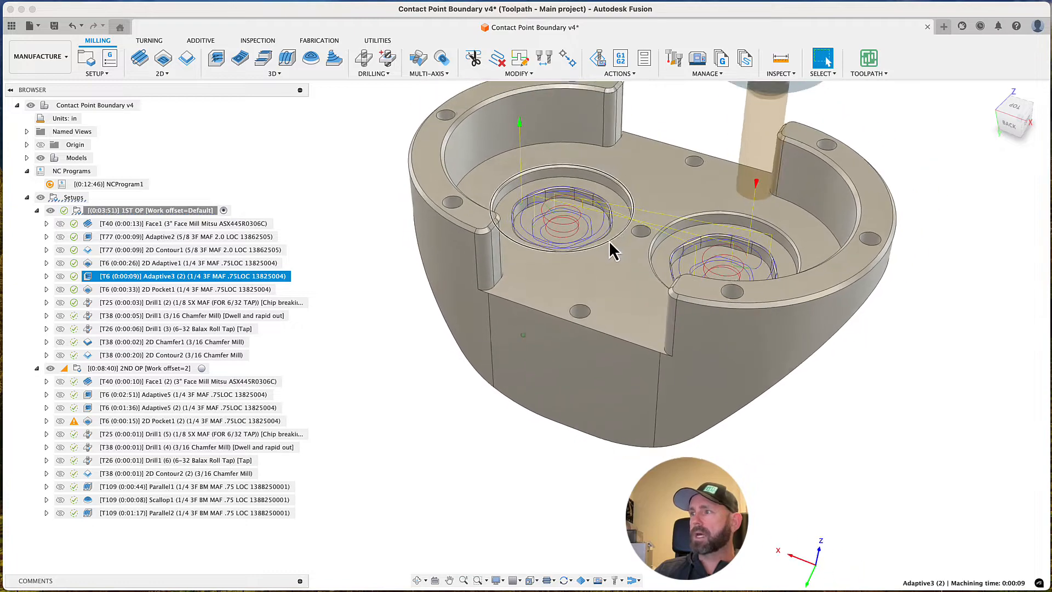
pyautogui.rightClick(226, 278)
pyautogui.click(243, 288)
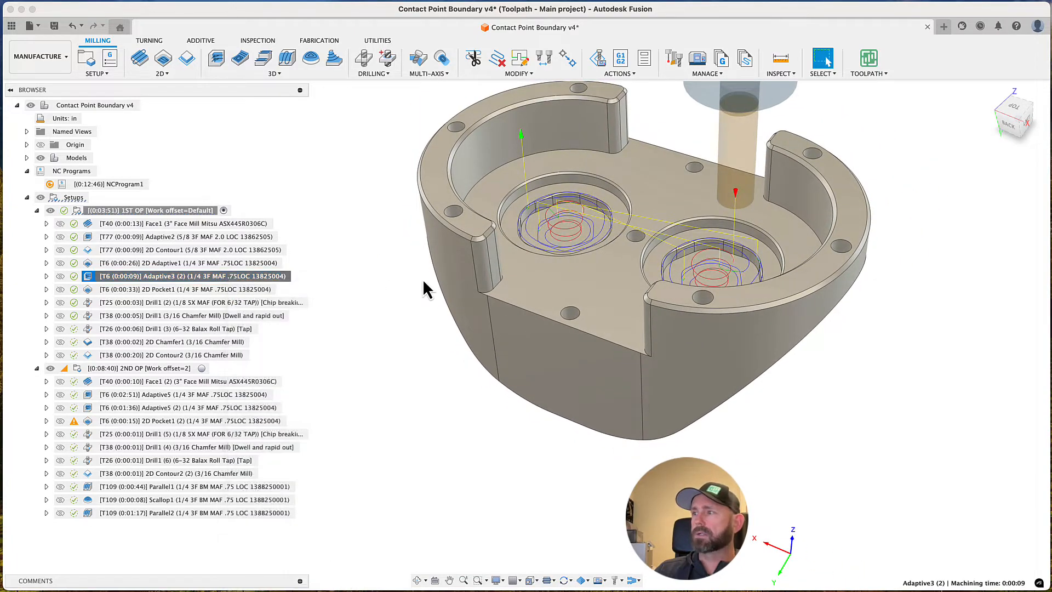
pyautogui.click(878, 174)
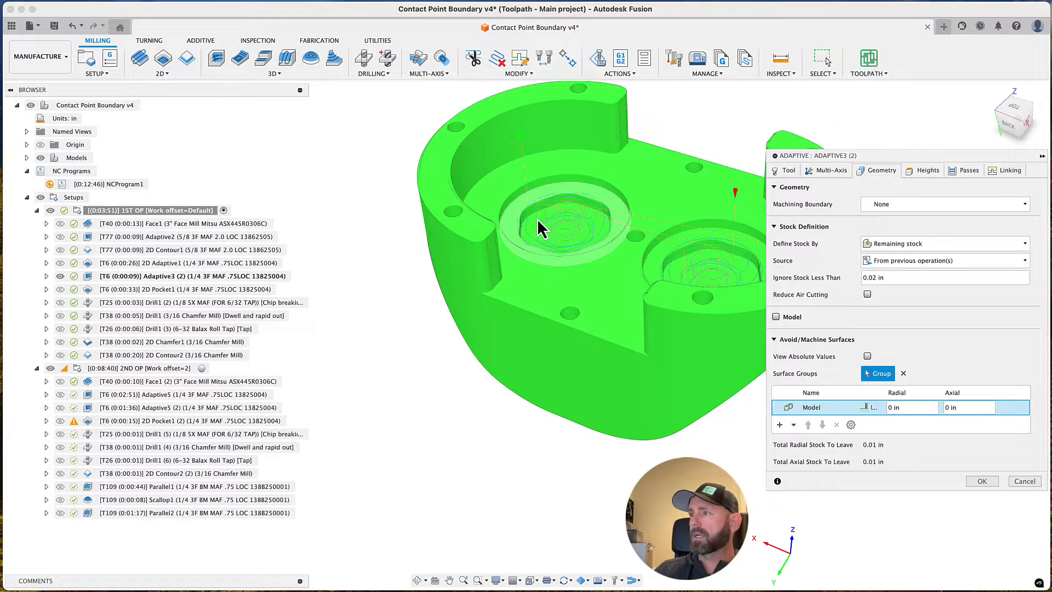
pyautogui.click(928, 173)
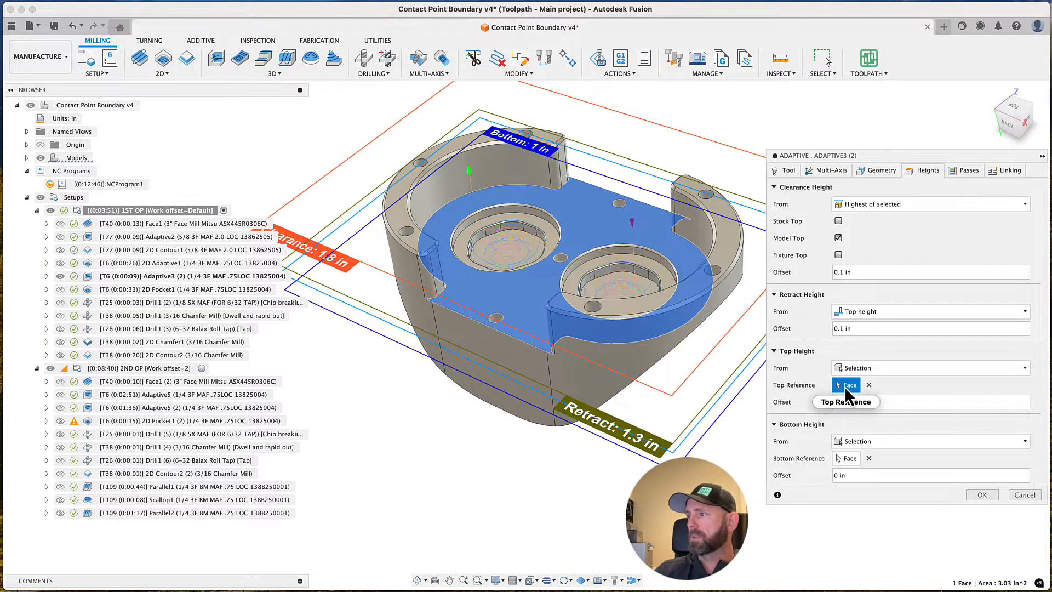
pyautogui.click(849, 459)
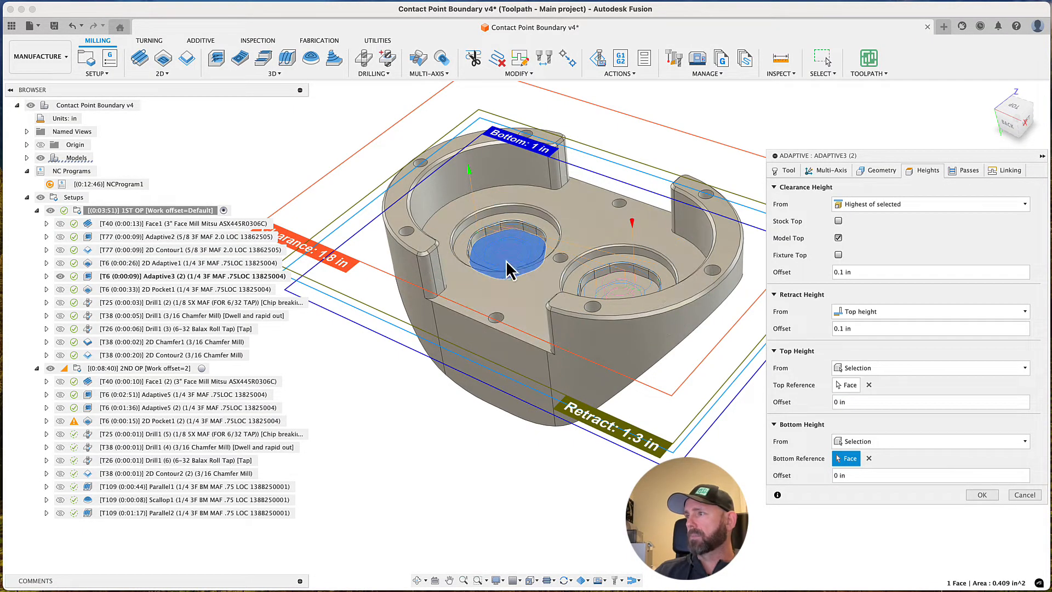
# Recheck Adaptive3 (2)'s remaining-stock definition and top height reference, and leave the operation without saving changes
pyautogui.click(883, 170)
pyautogui.click(838, 169)
pyautogui.click(875, 174)
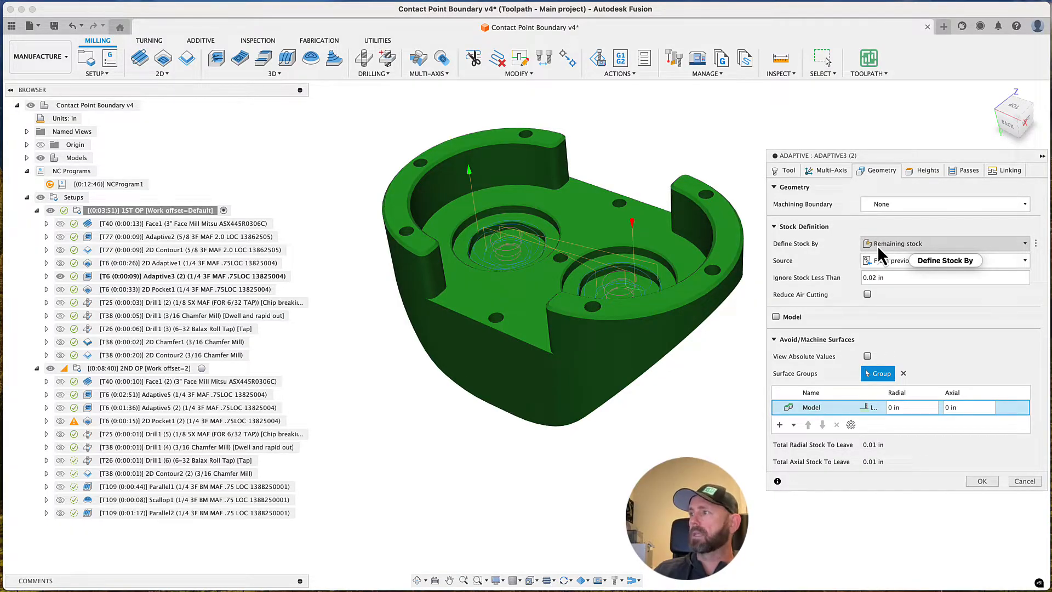
pyautogui.click(920, 171)
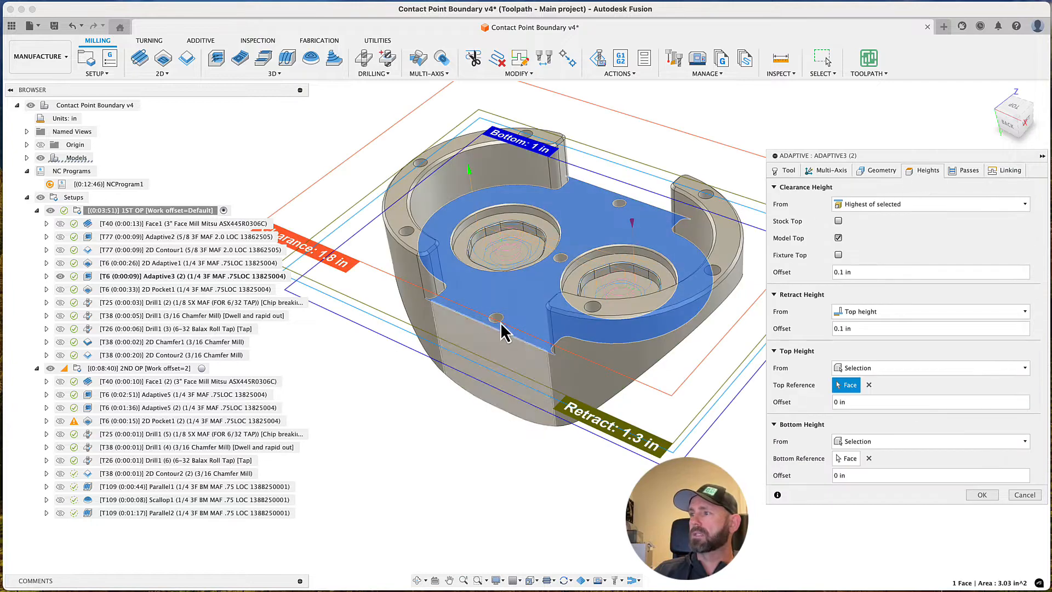
pyautogui.click(1017, 495)
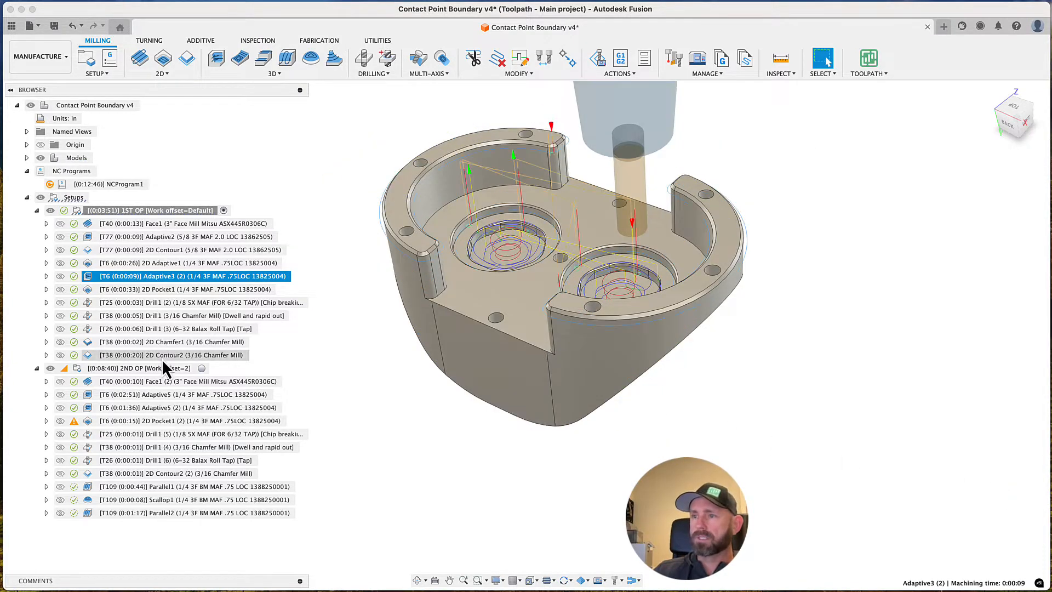
# Open the 2D Pocket1 operation, examine its pocket selections on the recessed floor and bores, and leave without saving changes
pyautogui.click(151, 291)
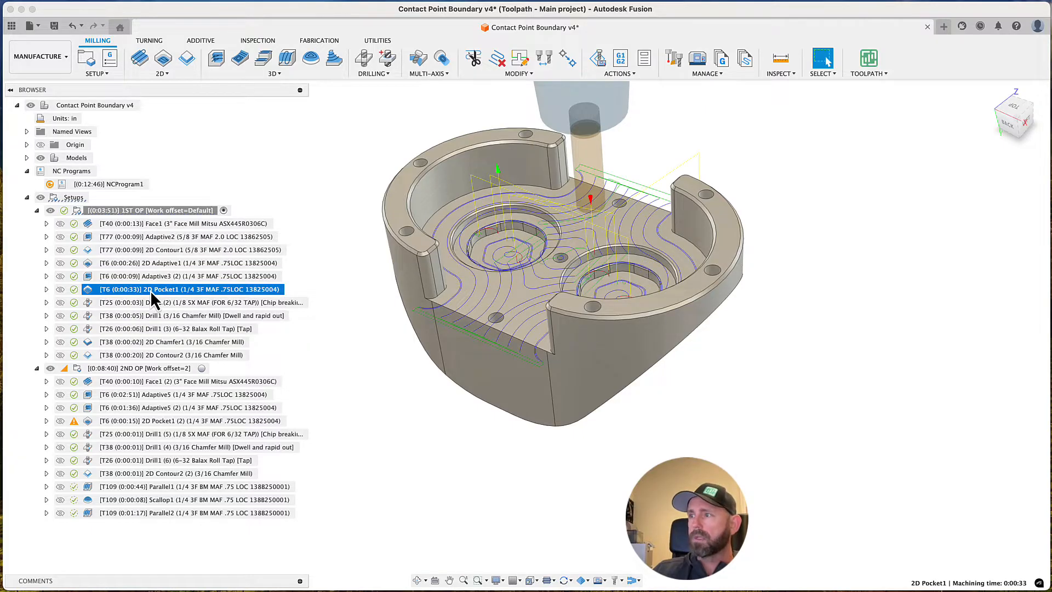
pyautogui.rightClick(150, 291)
pyautogui.click(163, 301)
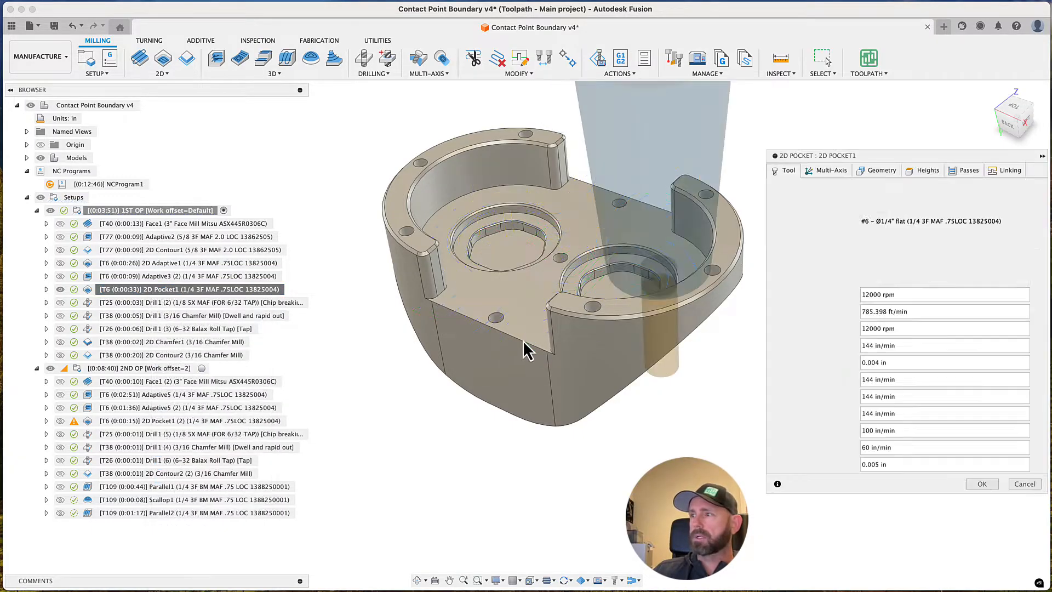
pyautogui.click(875, 170)
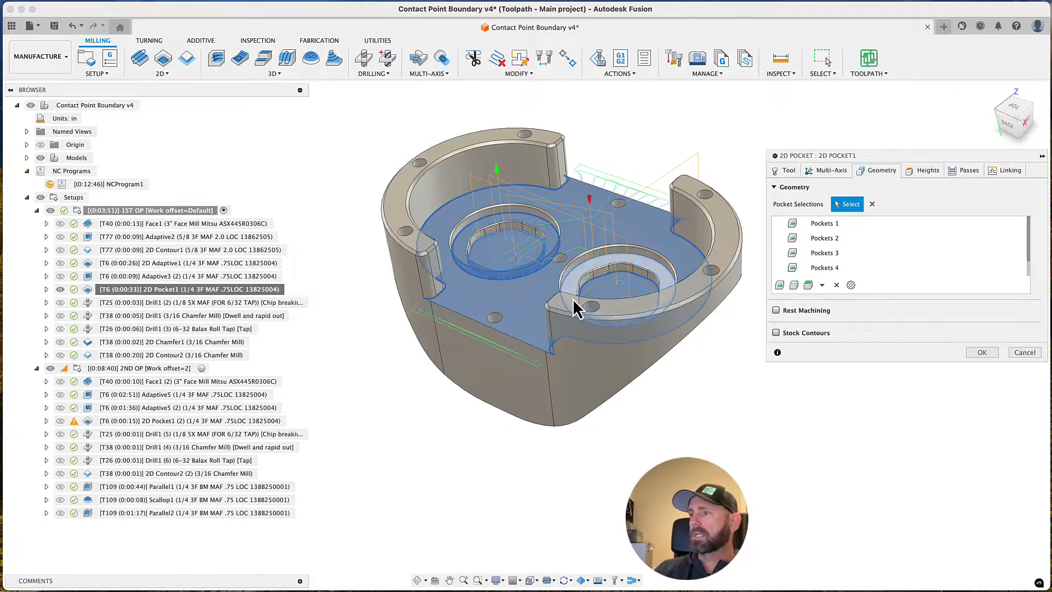
pyautogui.keyDown('shift'); pyautogui.moveTo(573, 299); pyautogui.dragTo(768, 337, button='middle'); pyautogui.keyUp('shift')
pyautogui.click(1024, 352)
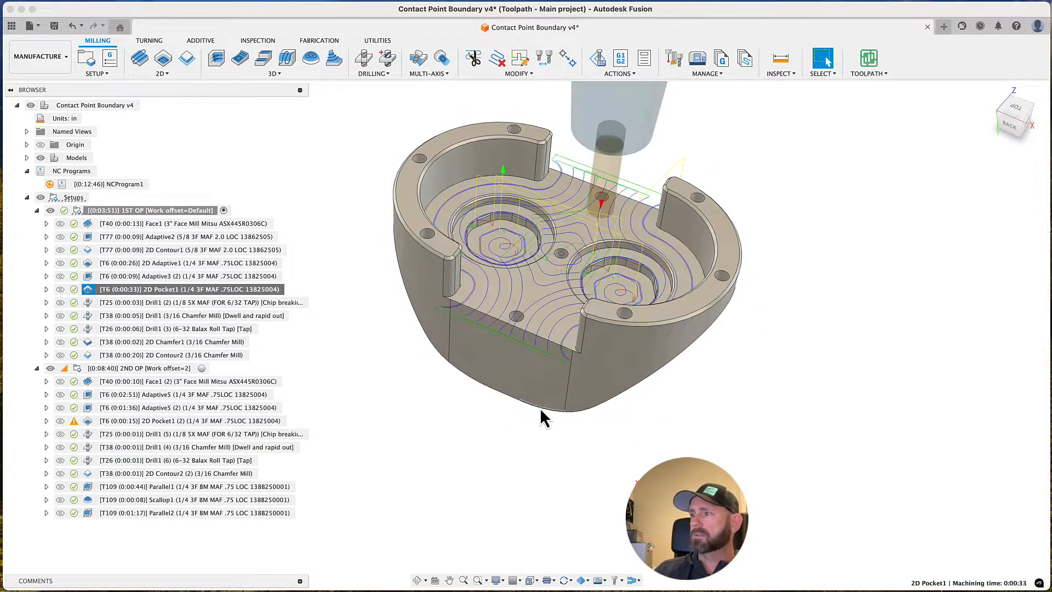
# Open the Drill1 (2) operation for editing and review its 1/8 drill settings and height settings
pyautogui.click(157, 304)
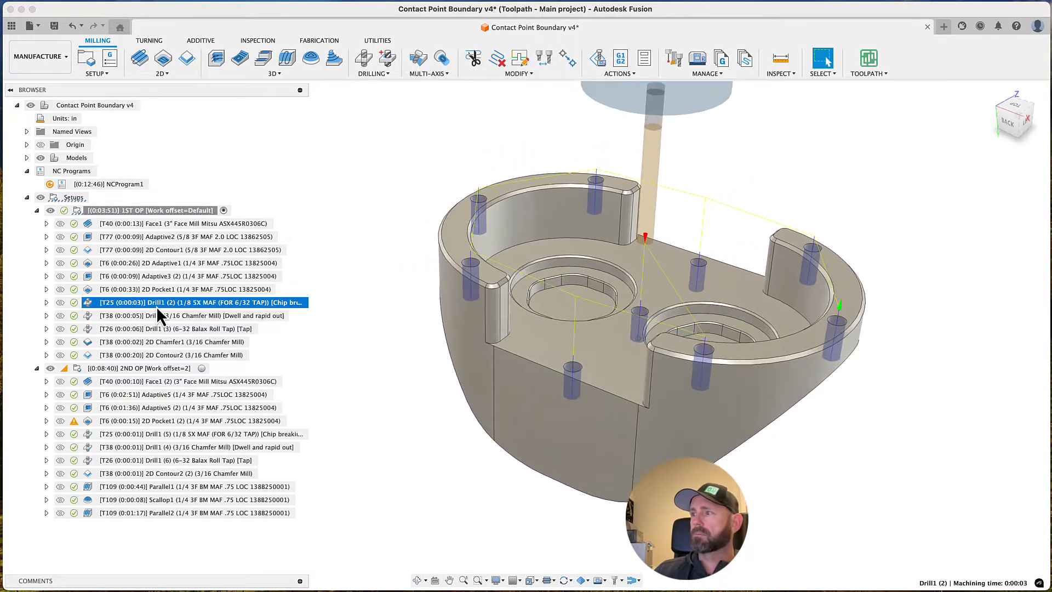
pyautogui.rightClick(156, 307)
pyautogui.click(219, 315)
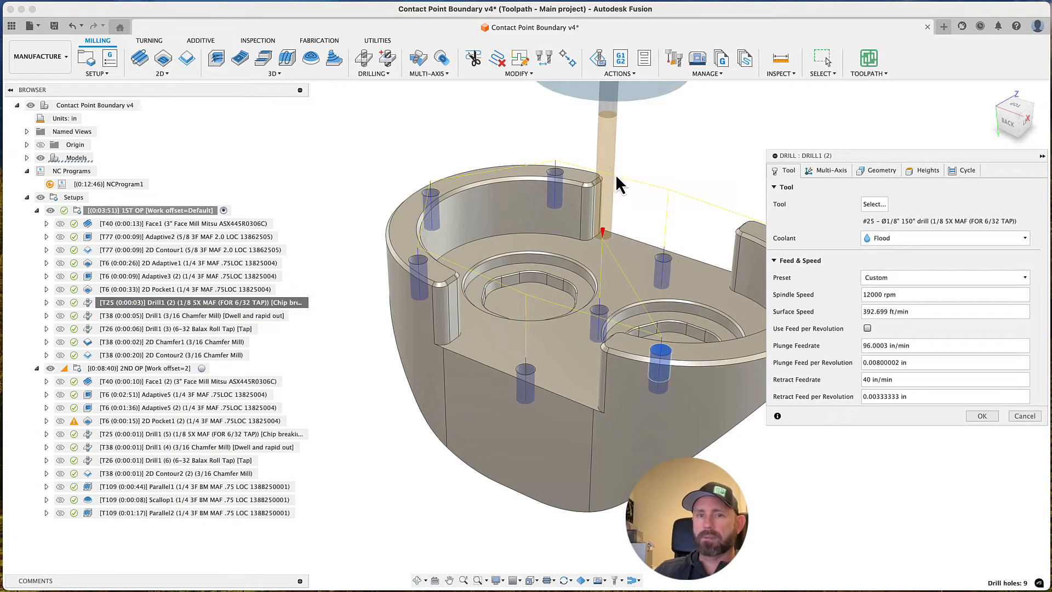
pyautogui.click(920, 171)
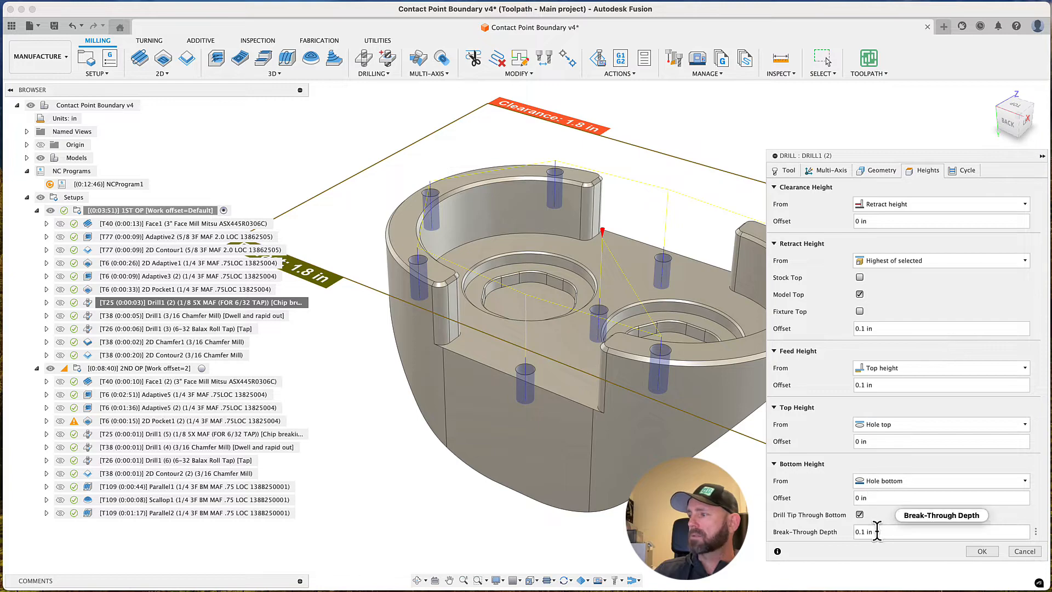
# Inspect the expression behind Drill1 (2)'s break-through depth without changing it, and accept the drill operation
pyautogui.click(1035, 534)
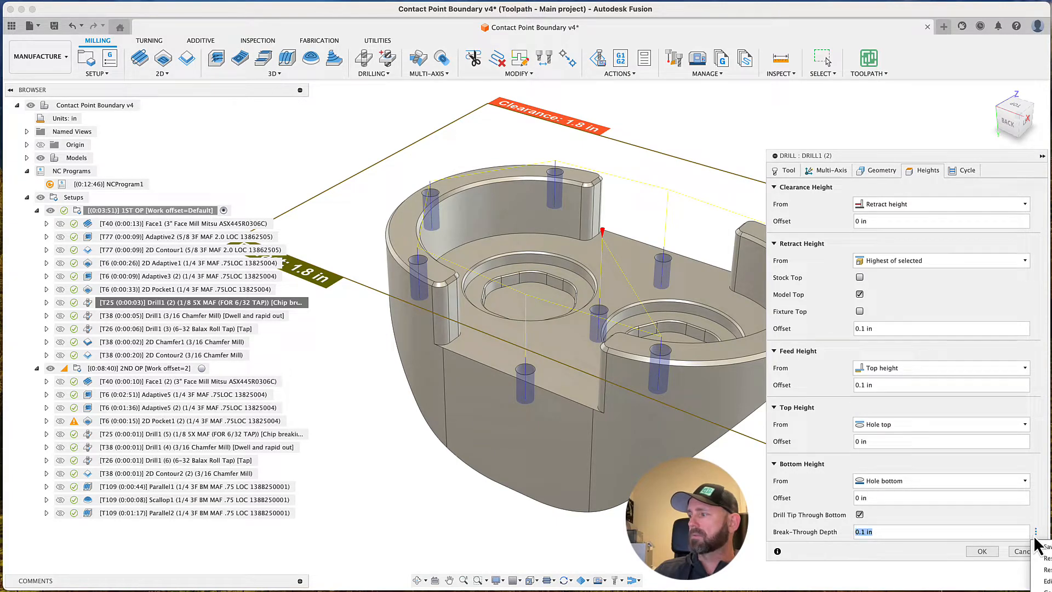
pyautogui.click(1039, 579)
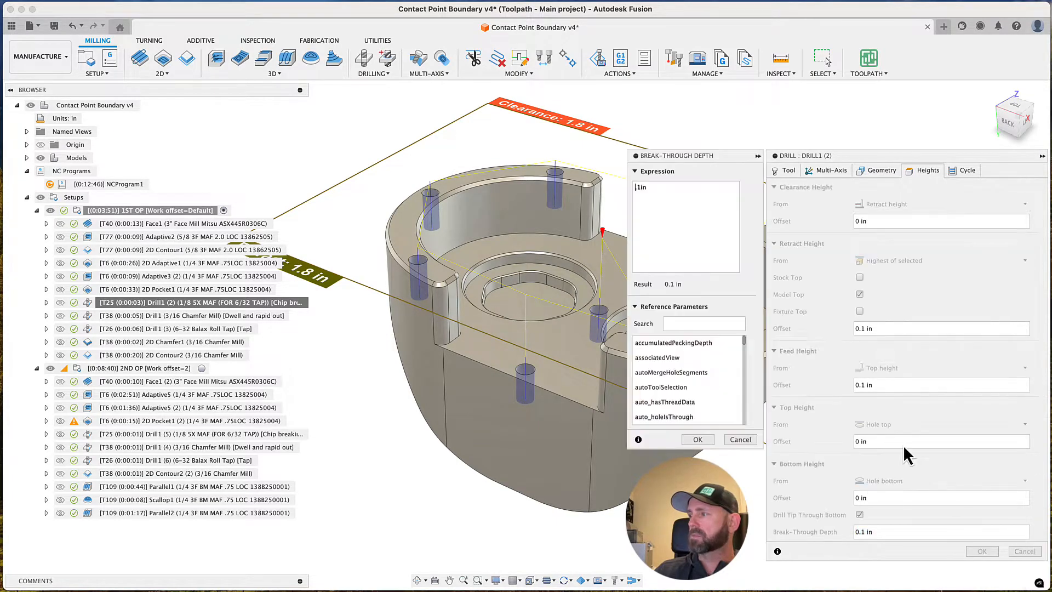
pyautogui.click(743, 439)
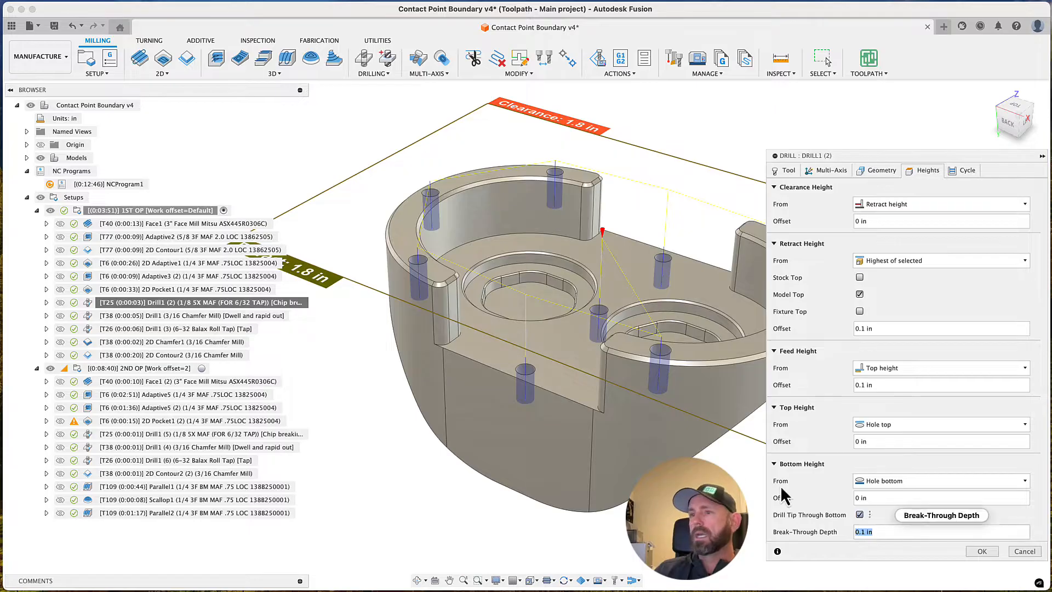
pyautogui.moveTo(851, 530); pyautogui.dragTo(1011, 530)
pyautogui.click(981, 550)
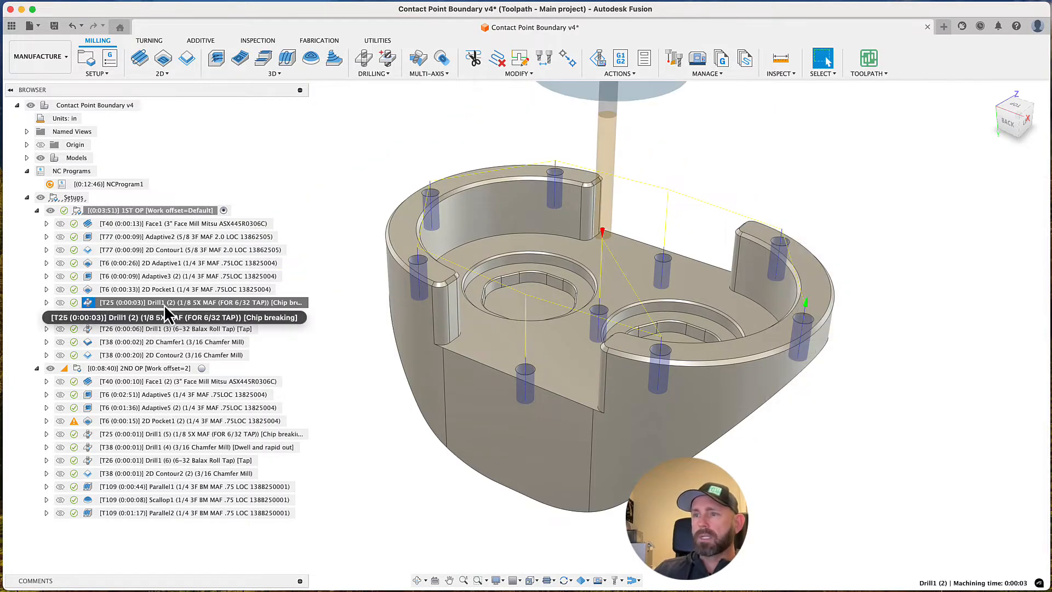
# Compare the toolpaths of the Drill1 chamfer mill and Drill1 (3) tap operations with that of Drill1 (2)
pyautogui.click(172, 319)
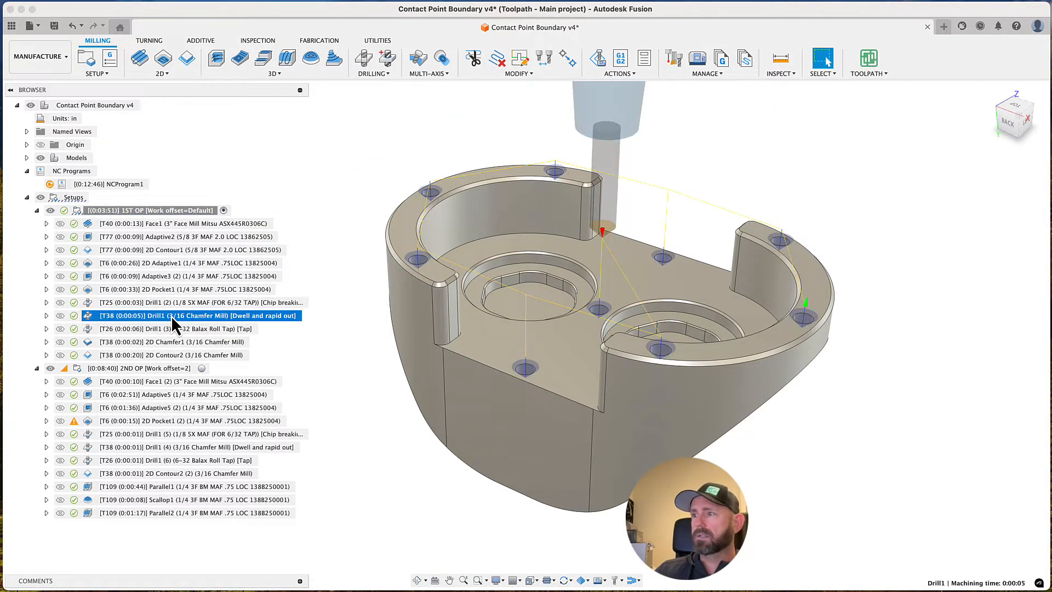
pyautogui.click(170, 330)
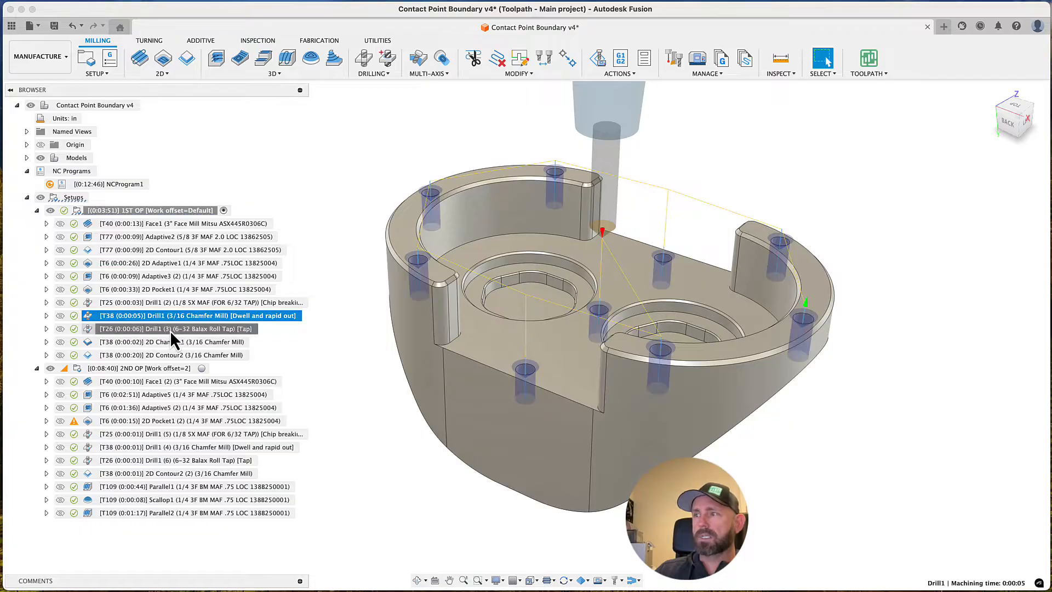
pyautogui.click(172, 304)
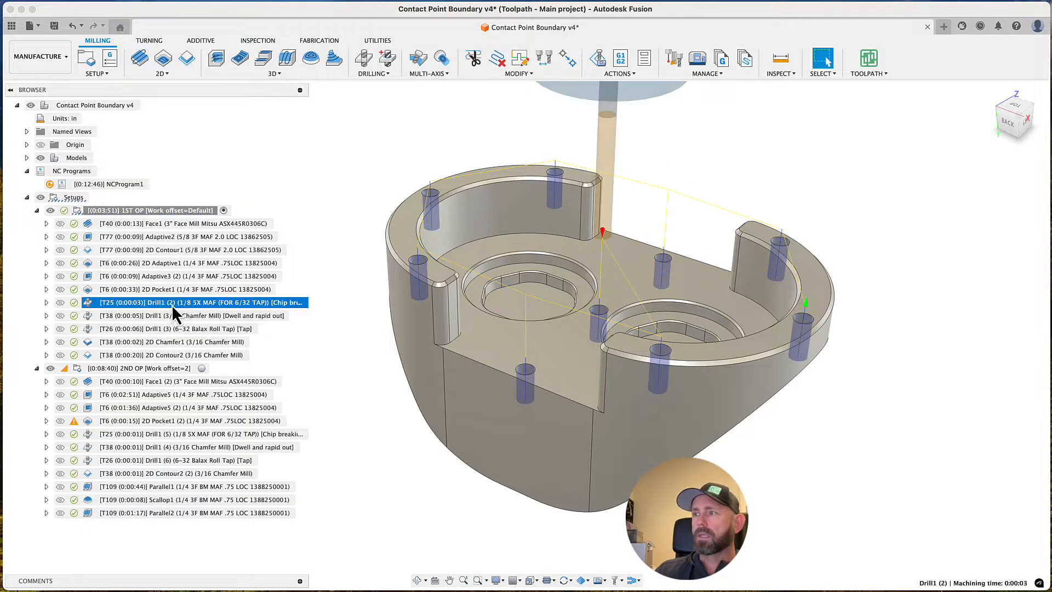
# Open Drill1 (2) for editing and review its heights, same-diameter hole selection and the Auto-Merge Hole Segments setting on the stepped hole
pyautogui.rightClick(172, 305)
pyautogui.click(191, 313)
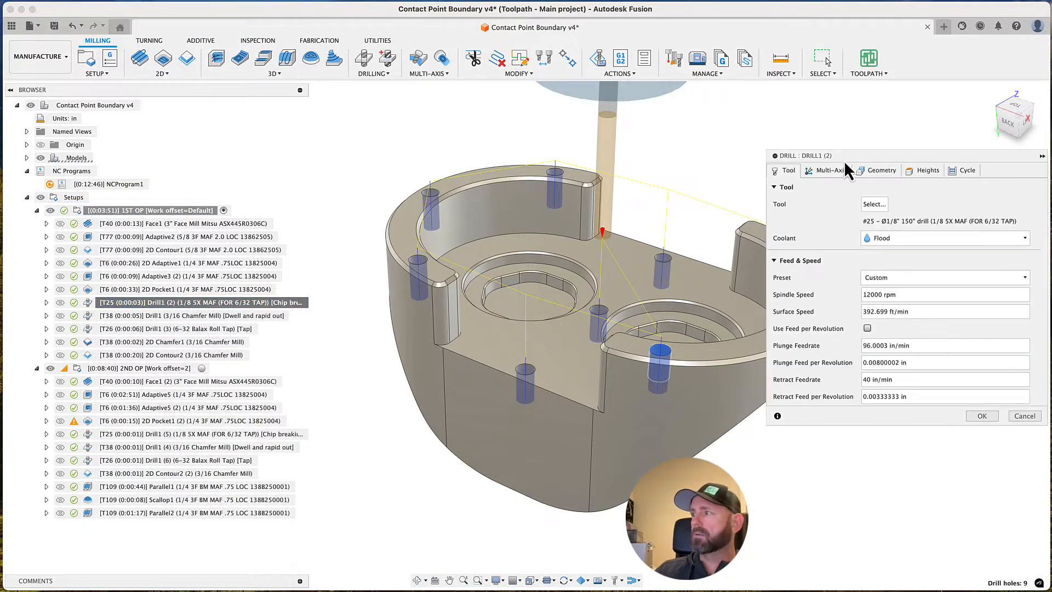
pyautogui.click(931, 172)
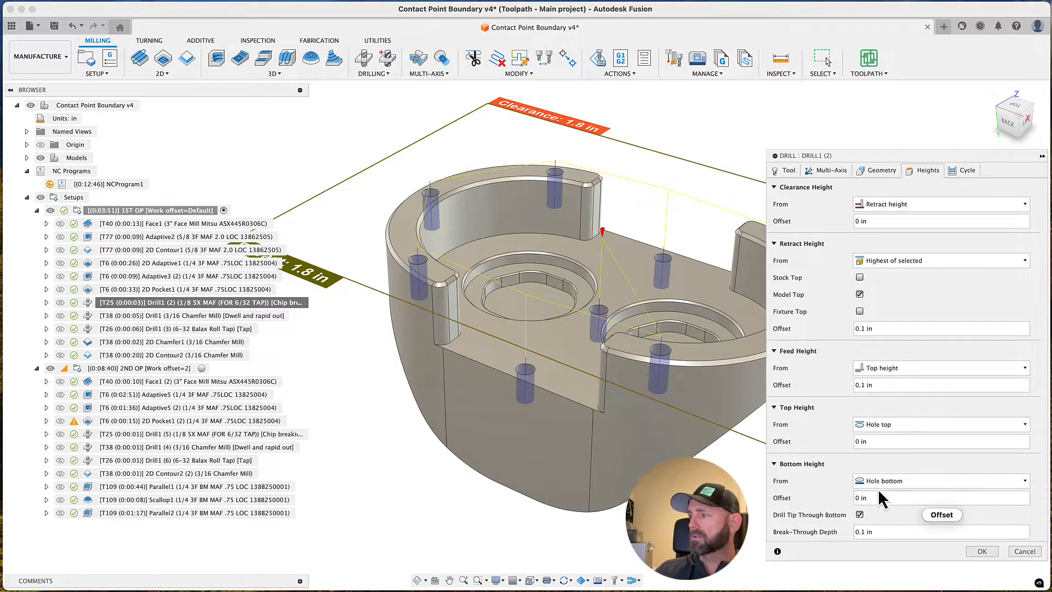
pyautogui.click(871, 171)
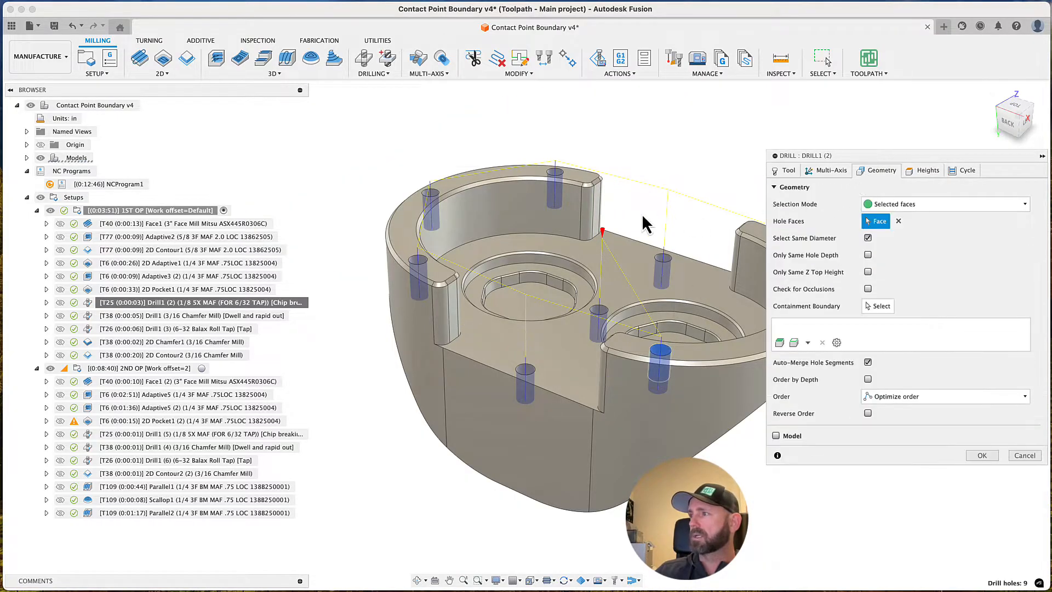
pyautogui.click(868, 238)
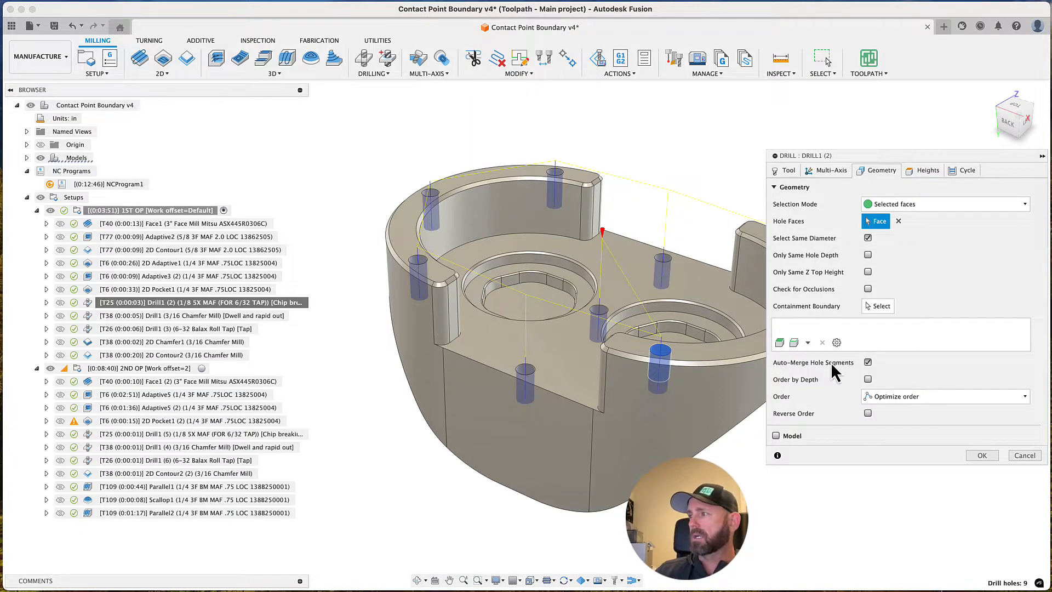
pyautogui.scroll(5, 707, 310)
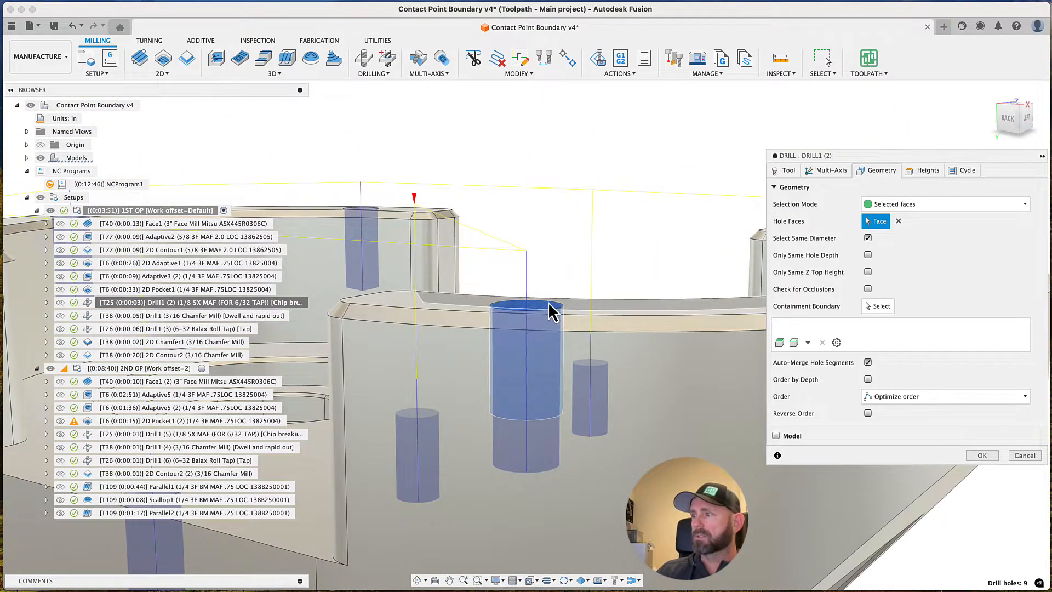
pyautogui.scroll(-3, 549, 306)
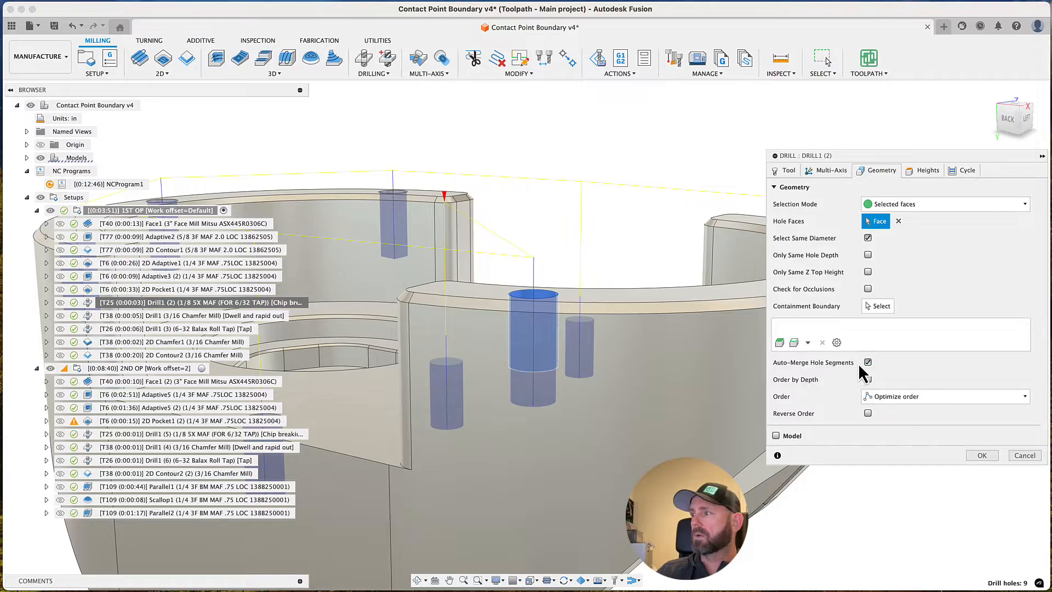
pyautogui.moveTo(868, 363)
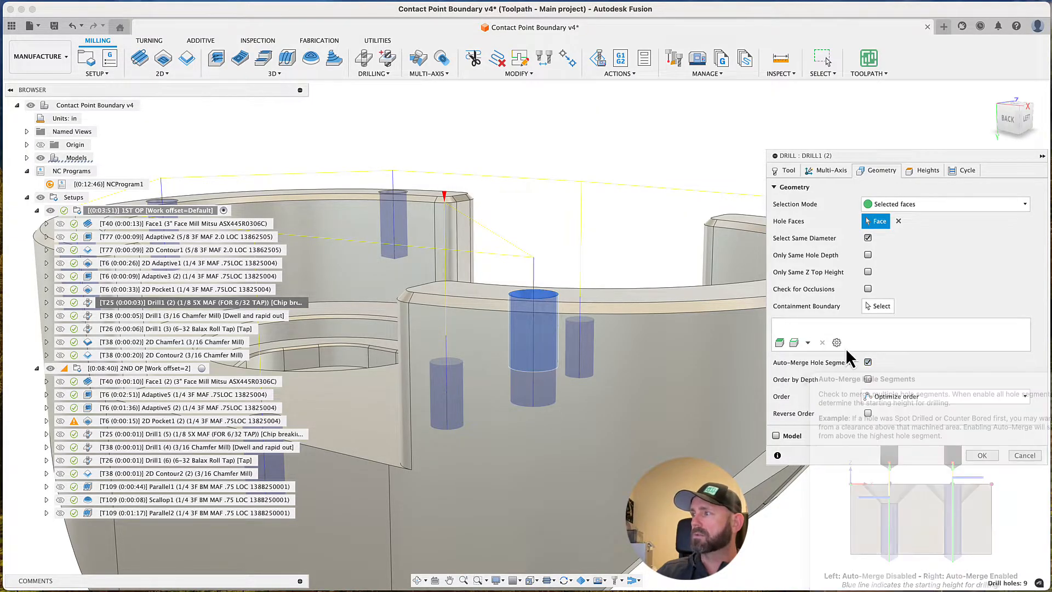
# Set the break-through depth of Drill1 (2) to (1/32)*5 and accept the operation
pyautogui.click(927, 170)
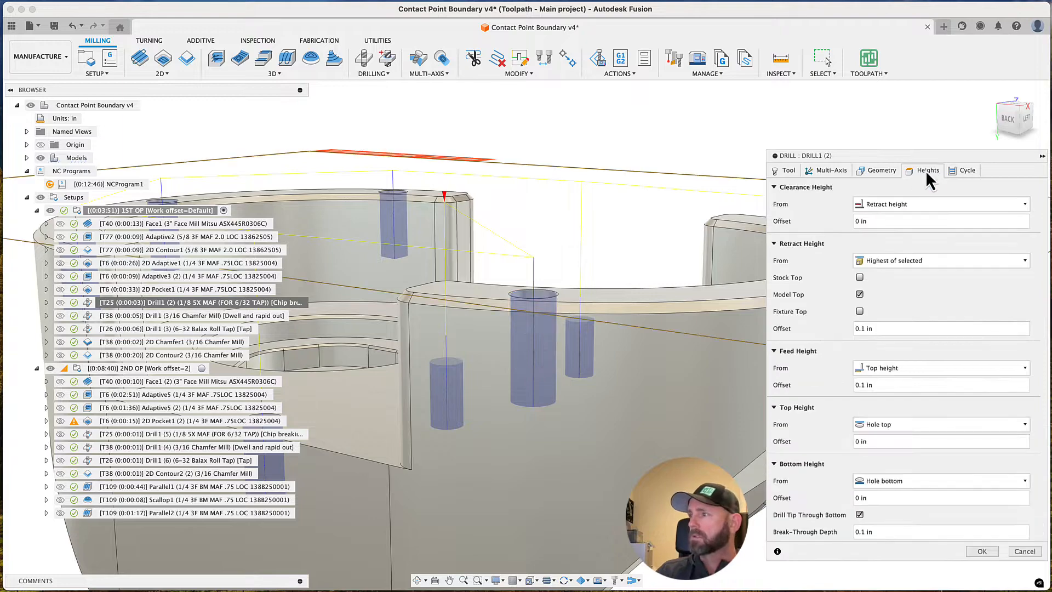
pyautogui.click(860, 532)
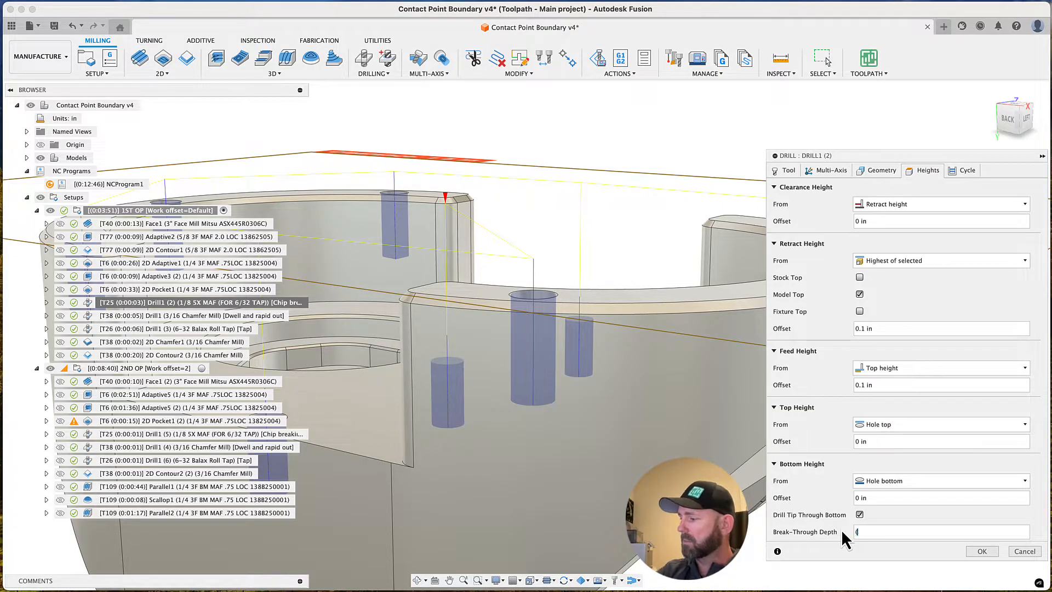
pyautogui.write('(1/3')
pyautogui.write('6')
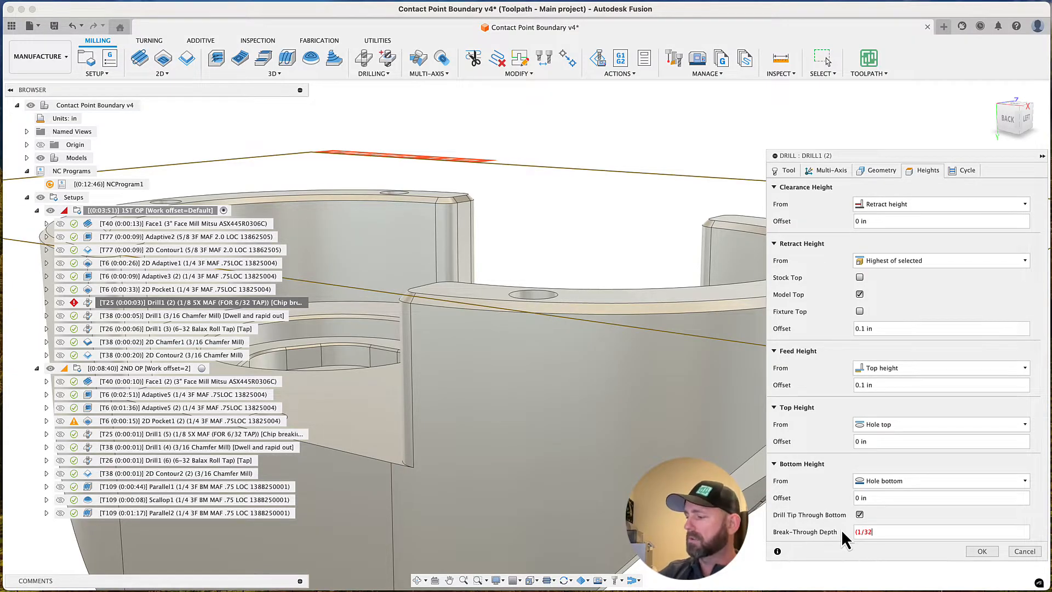
pyautogui.press('Return')
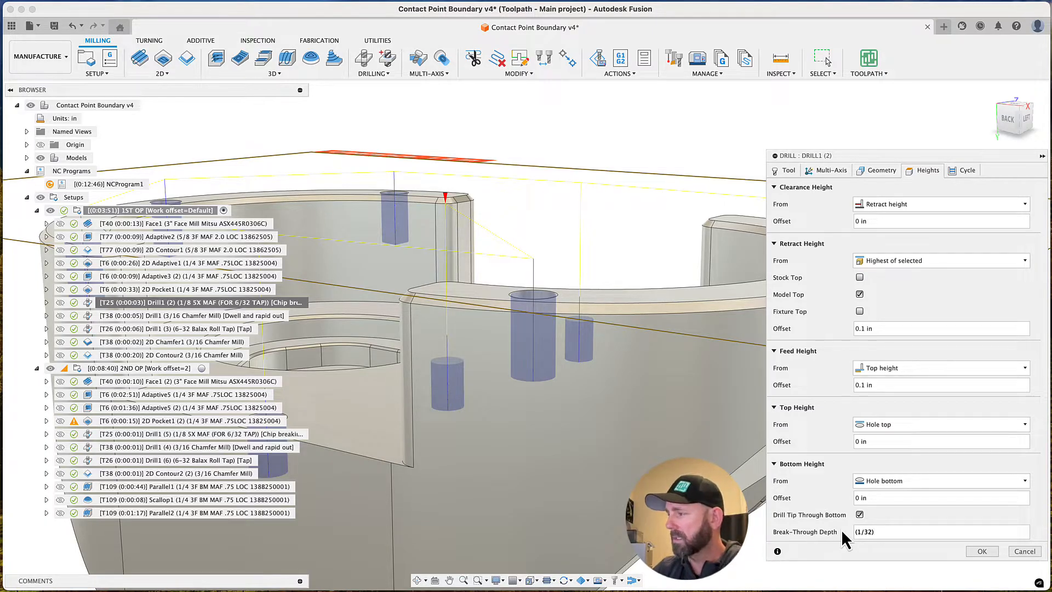
pyautogui.press('Return')
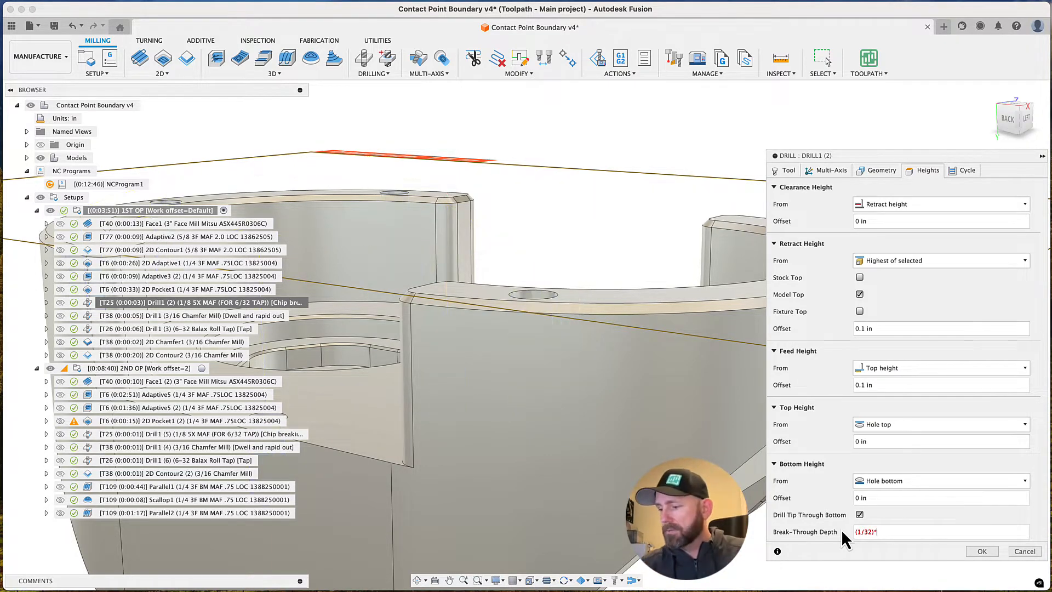
pyautogui.write('5')
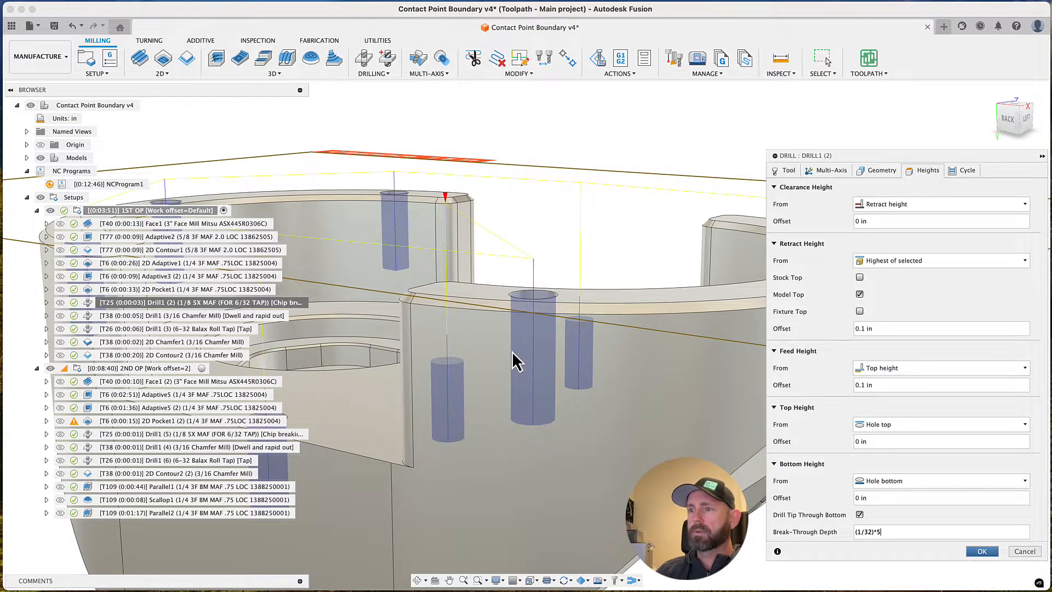
pyautogui.press('Return')
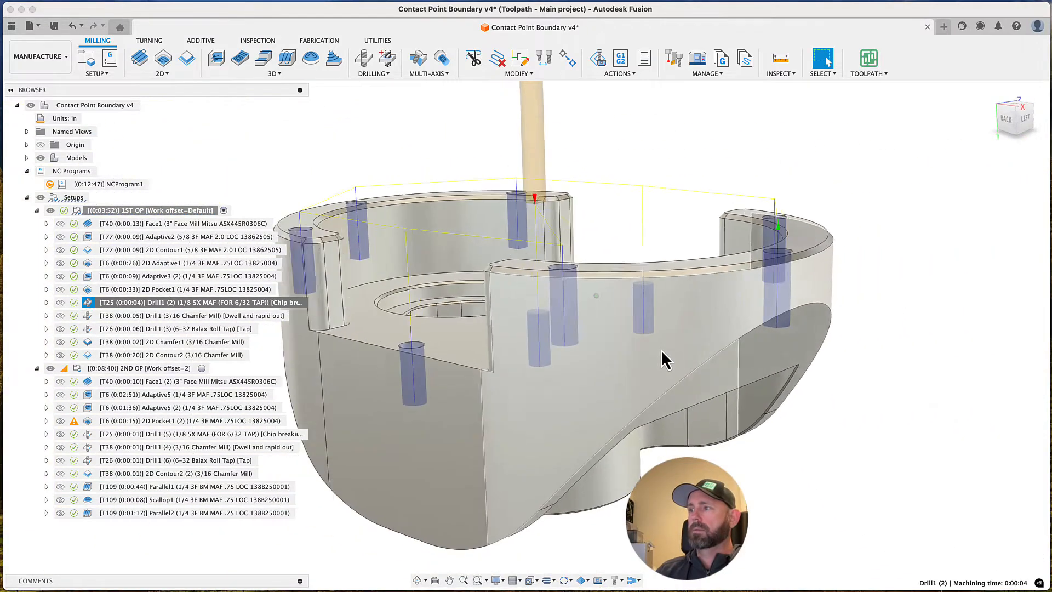
# Open the Drill1 3/16 chamfer mill operation and examine its chamfer cones at the rim holes and its hole geometry settings
pyautogui.rightClick(148, 321)
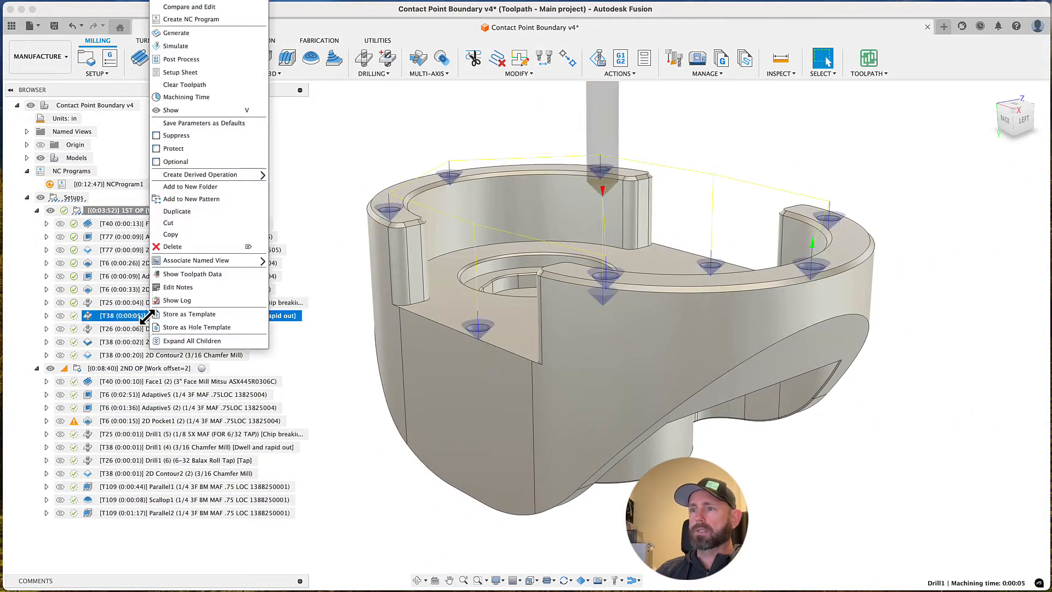
pyautogui.click(174, 0)
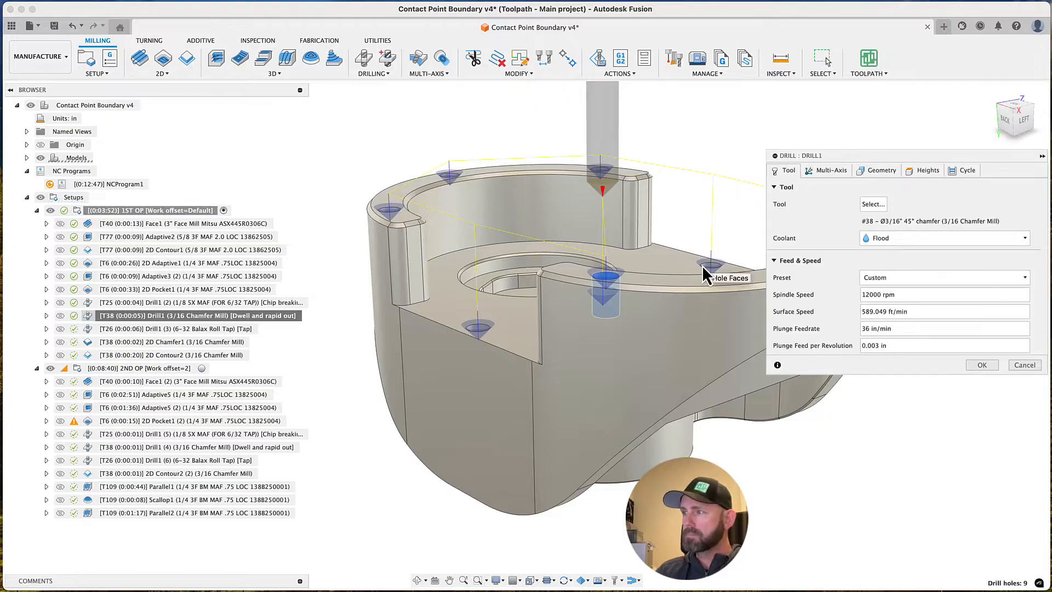
pyautogui.scroll(5, 394, 200)
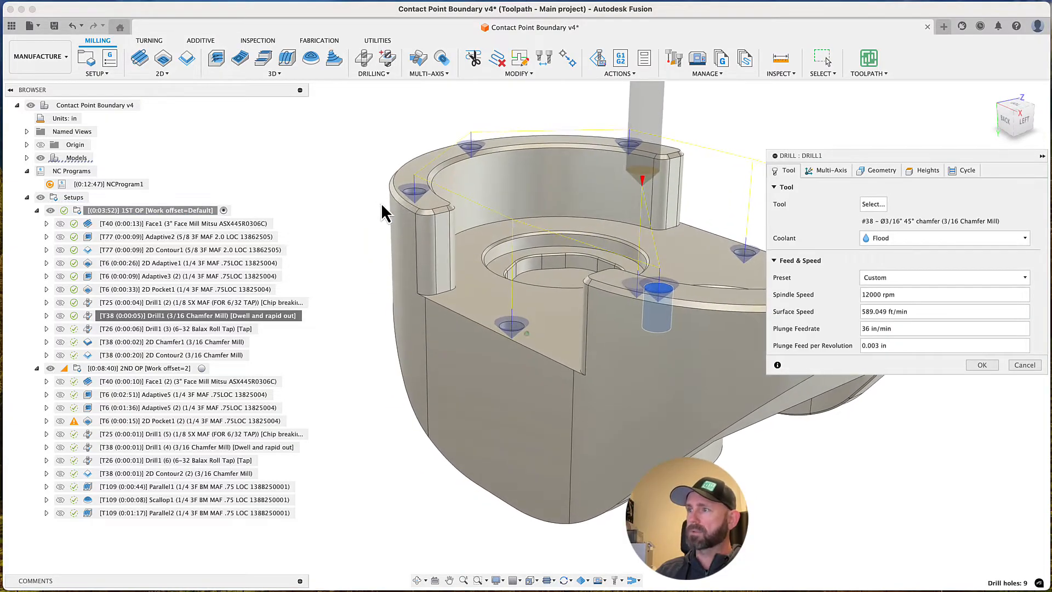
pyautogui.scroll(5, 406, 195)
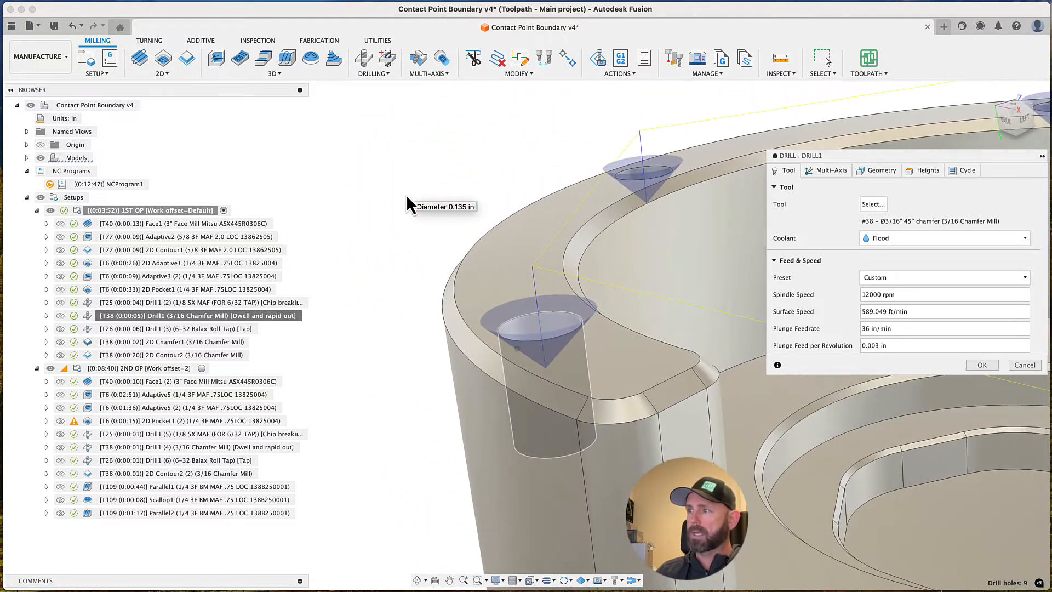
pyautogui.keyDown('shift'); pyautogui.moveTo(547, 294); pyautogui.dragTo(569, 324, button='middle'); pyautogui.keyUp('shift')
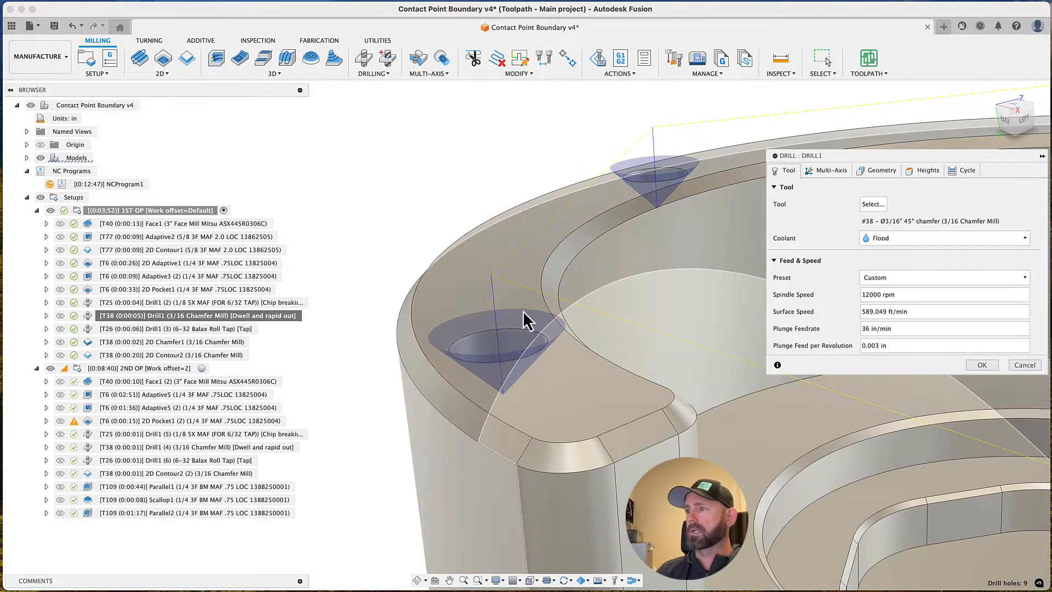
pyautogui.moveTo(524, 313); pyautogui.dragTo(496, 297, button='middle')
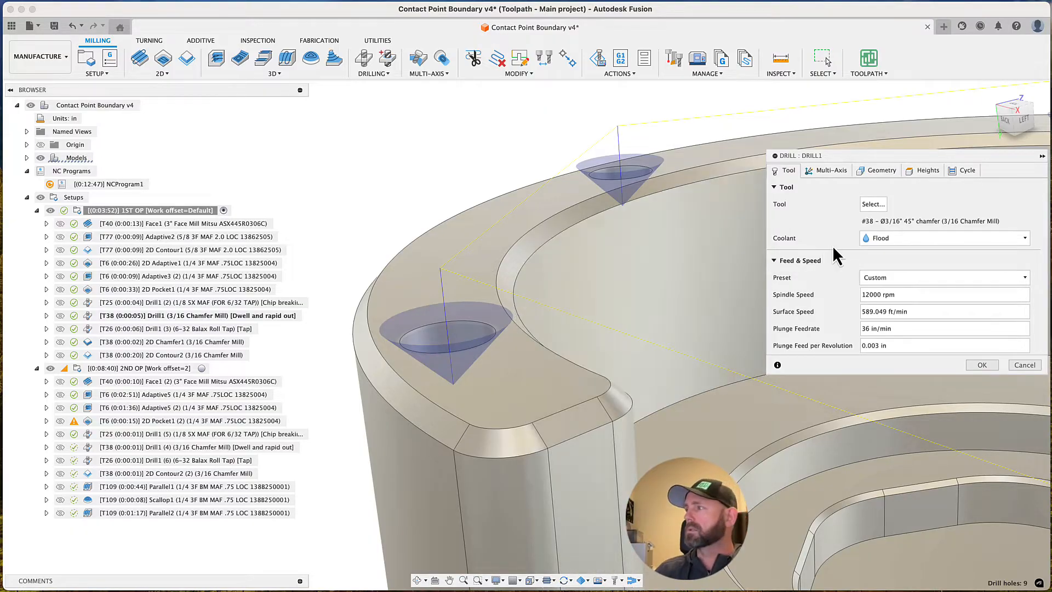
pyautogui.click(888, 174)
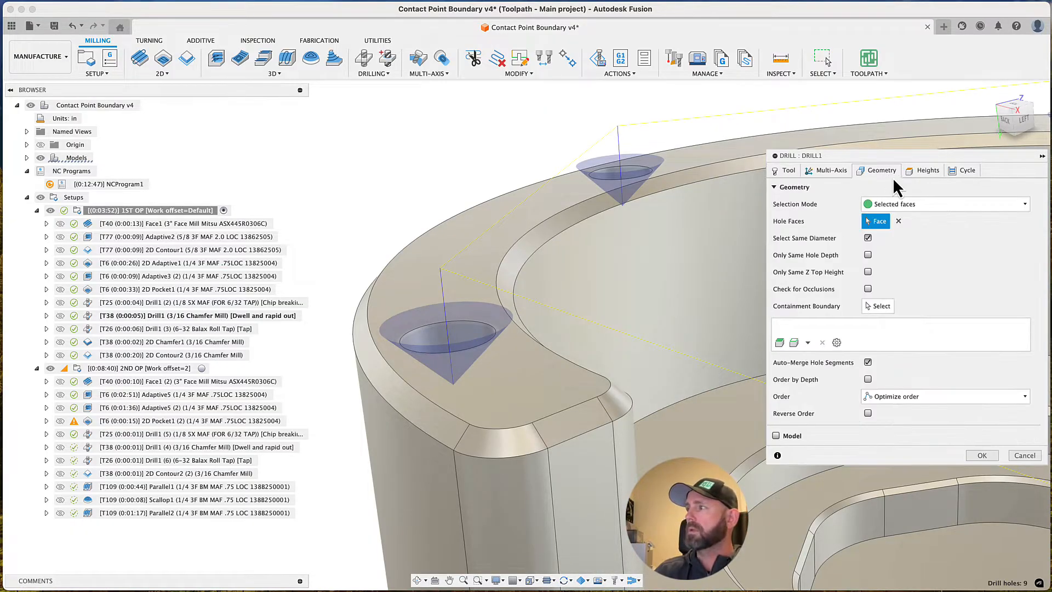
# Set Drill1's bottom height to "To chamfer width" with a chamfer width of 0.01 in
pyautogui.click(922, 170)
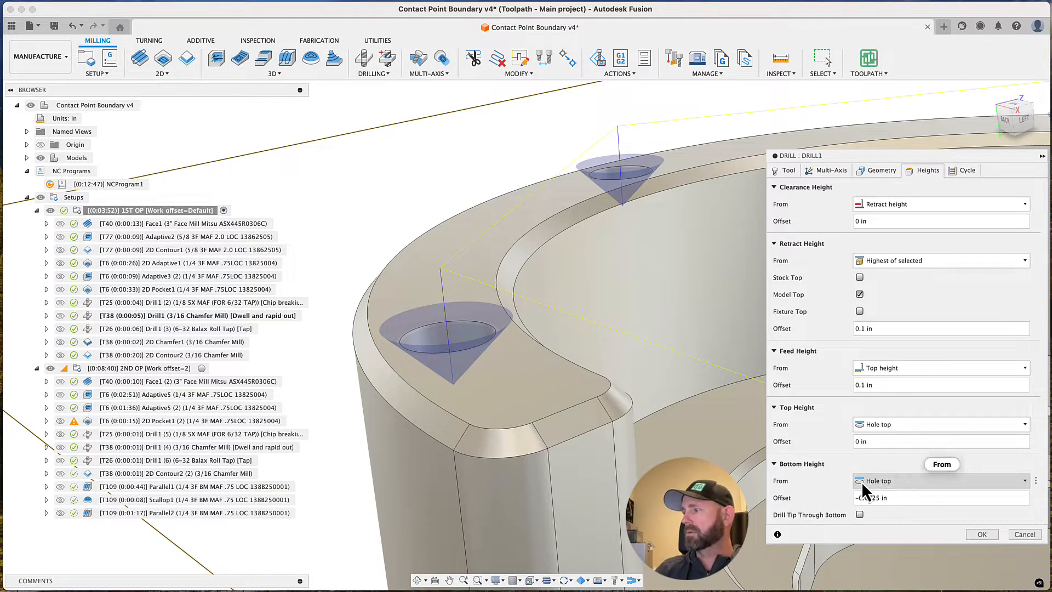
pyautogui.click(889, 480)
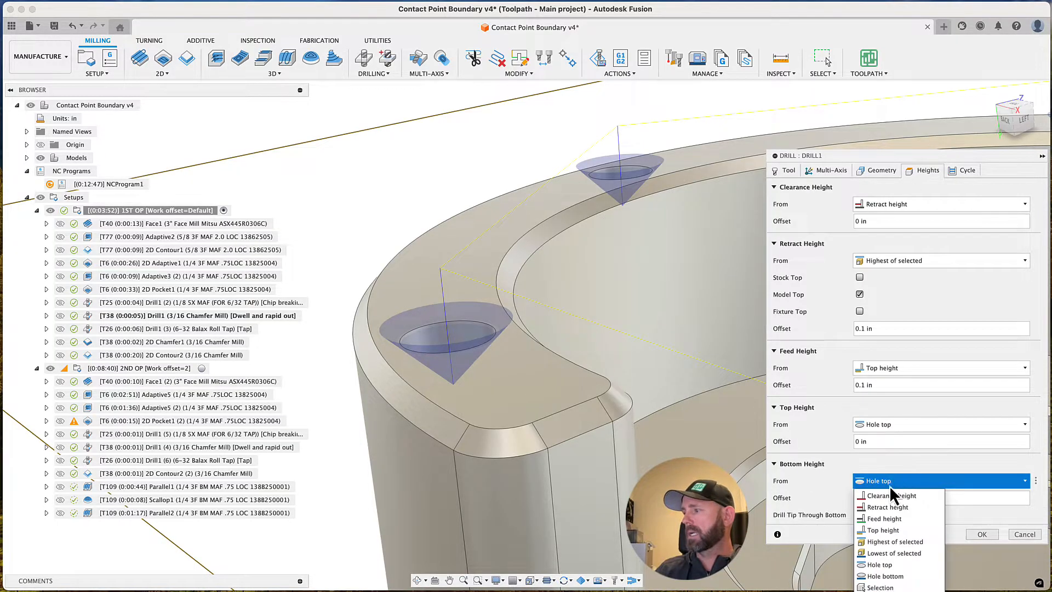
pyautogui.click(876, 586)
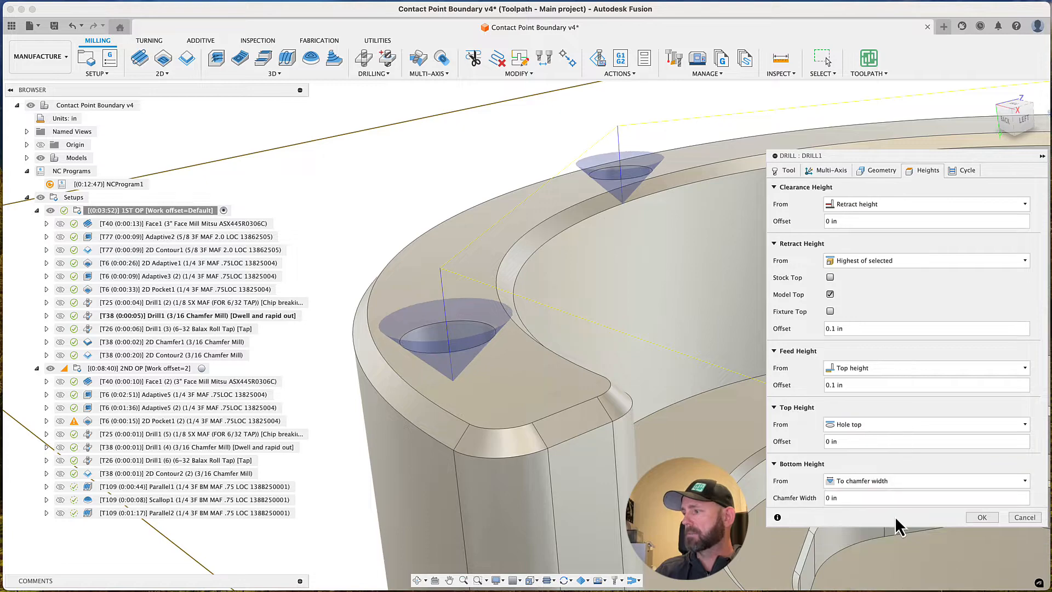
pyautogui.click(851, 497)
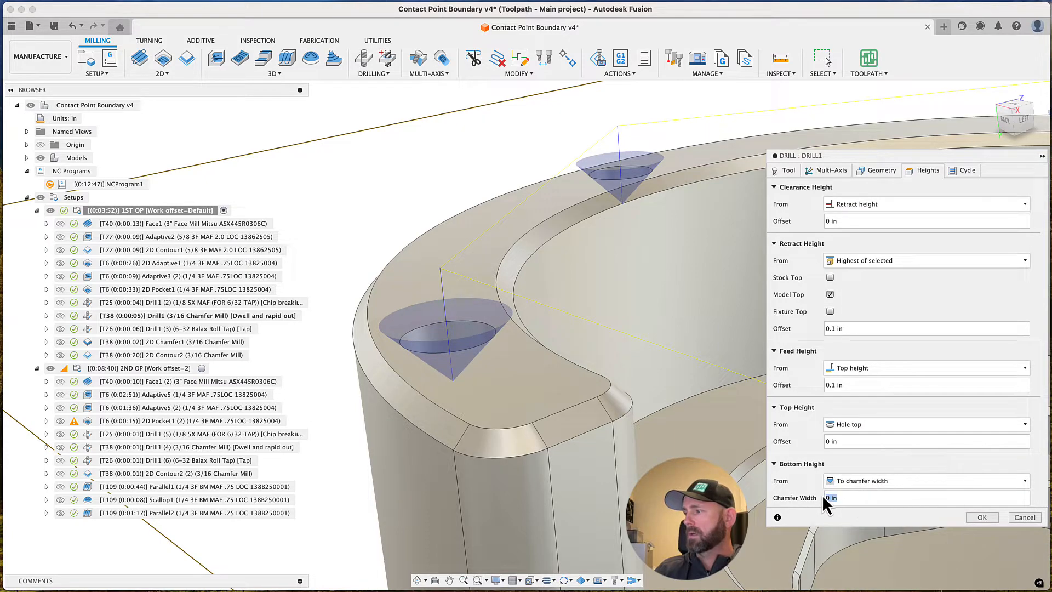
pyautogui.write('.01')
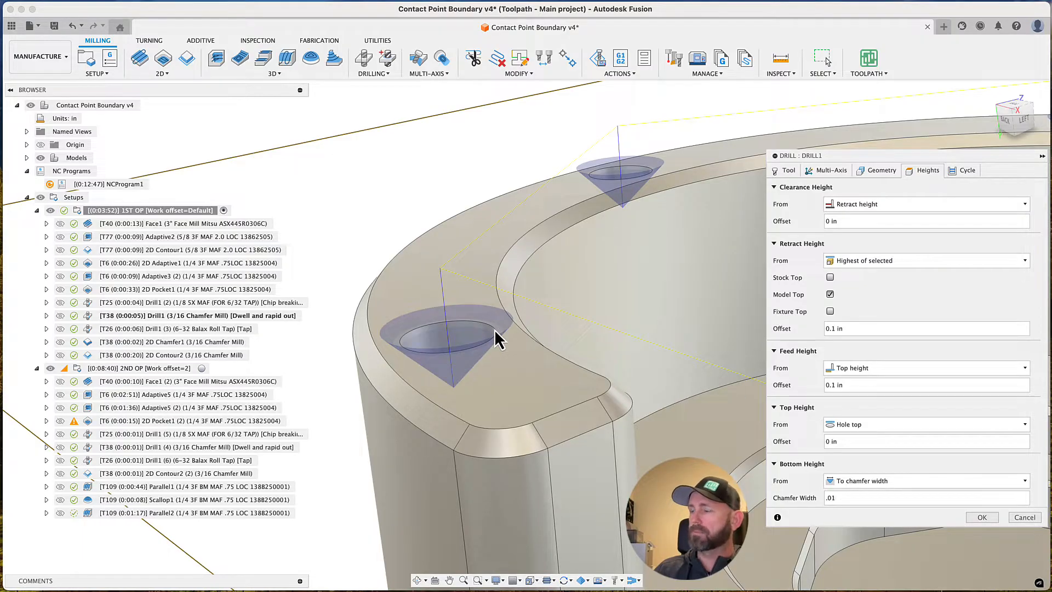
# Try "To chamfer diameter" as Drill1's bottom height reference, and switch it back to "To chamfer width"
pyautogui.click(878, 480)
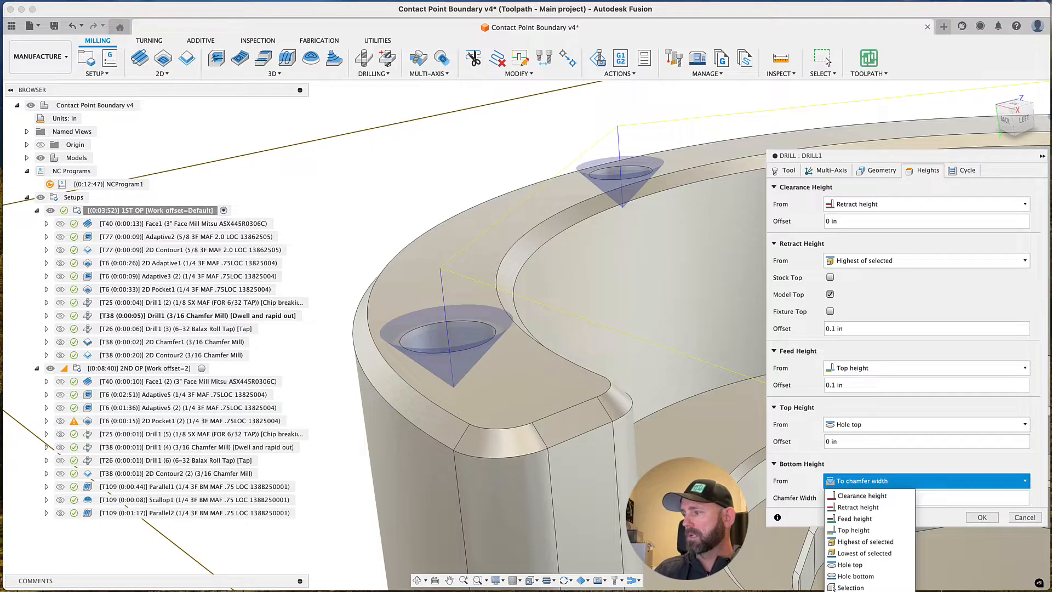
pyautogui.click(855, 587)
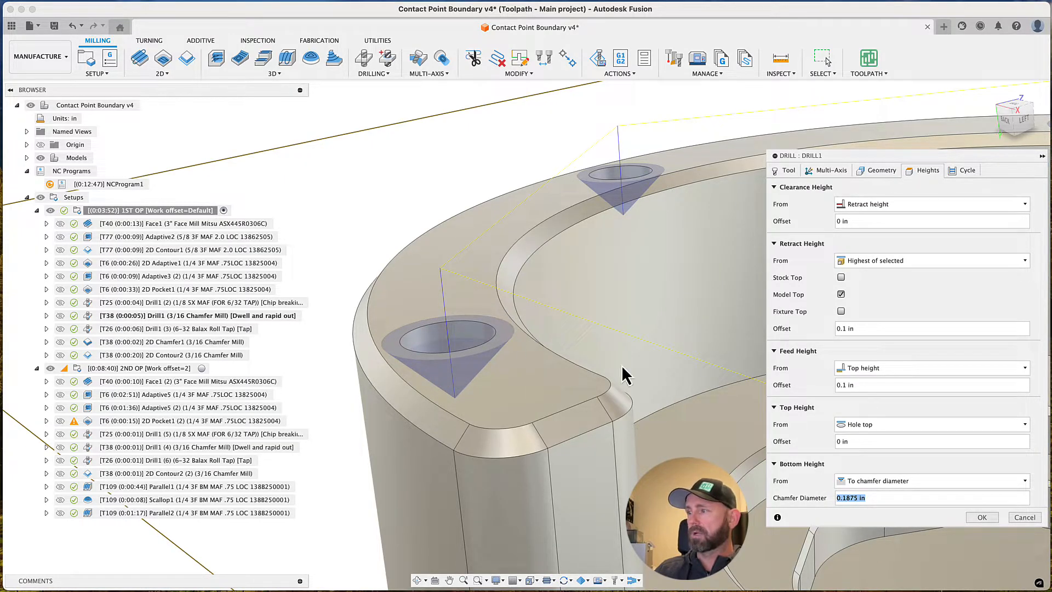
pyautogui.click(870, 482)
pyautogui.click(872, 541)
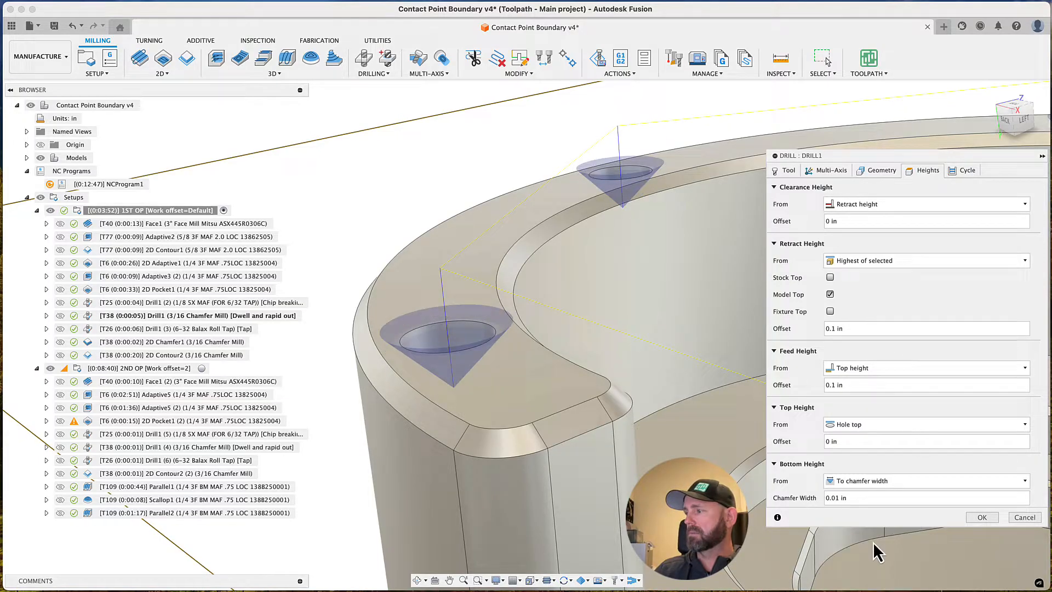
# Accept the Drill1 chamfer operation and inspect the chamfer cone closely at the rim hole
pyautogui.click(852, 498)
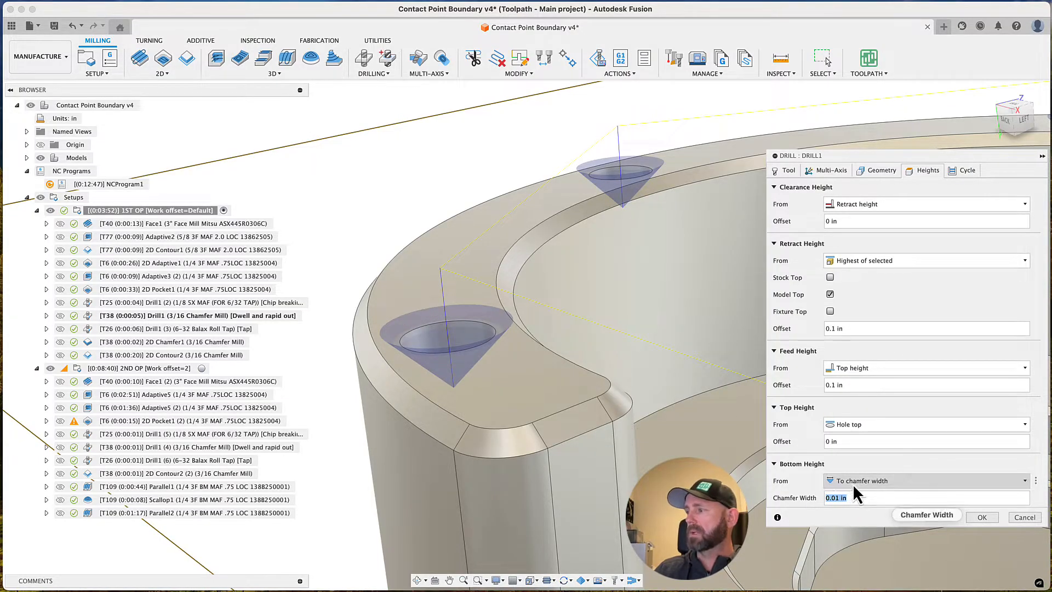
pyautogui.click(982, 517)
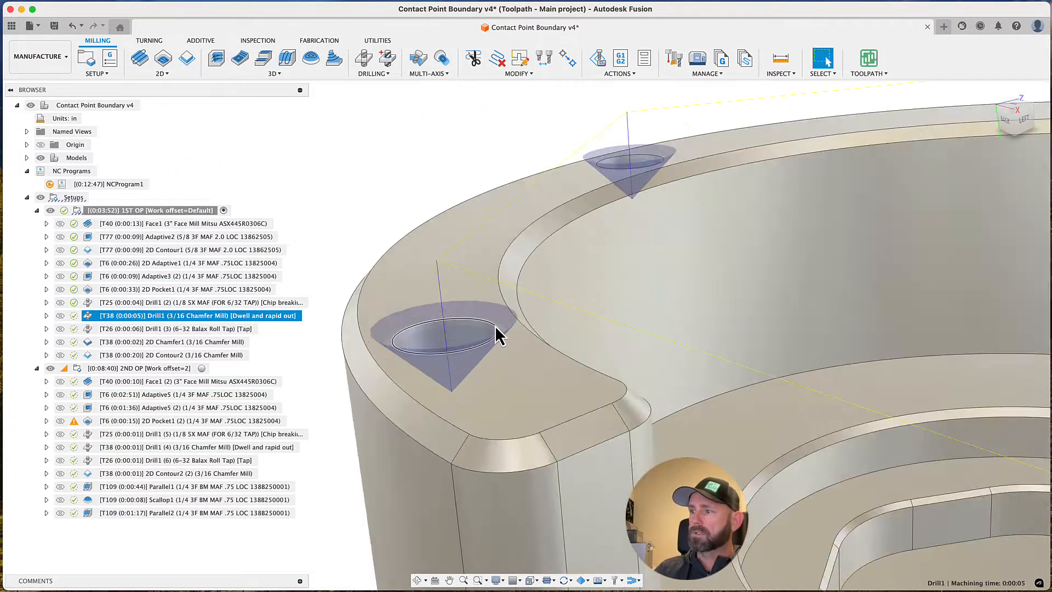
pyautogui.scroll(-2, 497, 333)
pyautogui.scroll(5, 496, 333)
pyautogui.scroll(2, 498, 333)
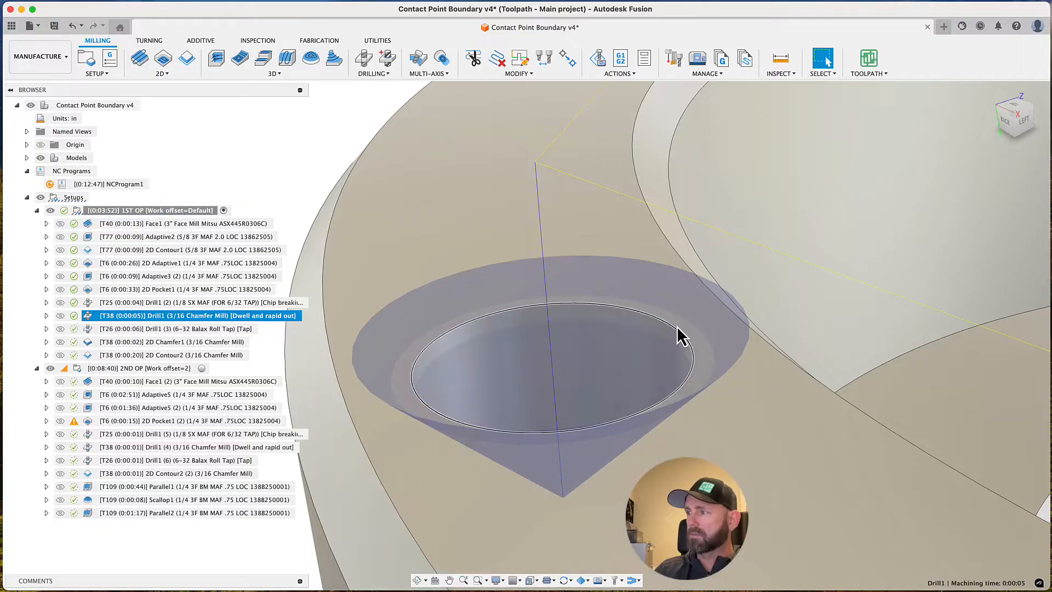
pyautogui.scroll(-6, 630, 345)
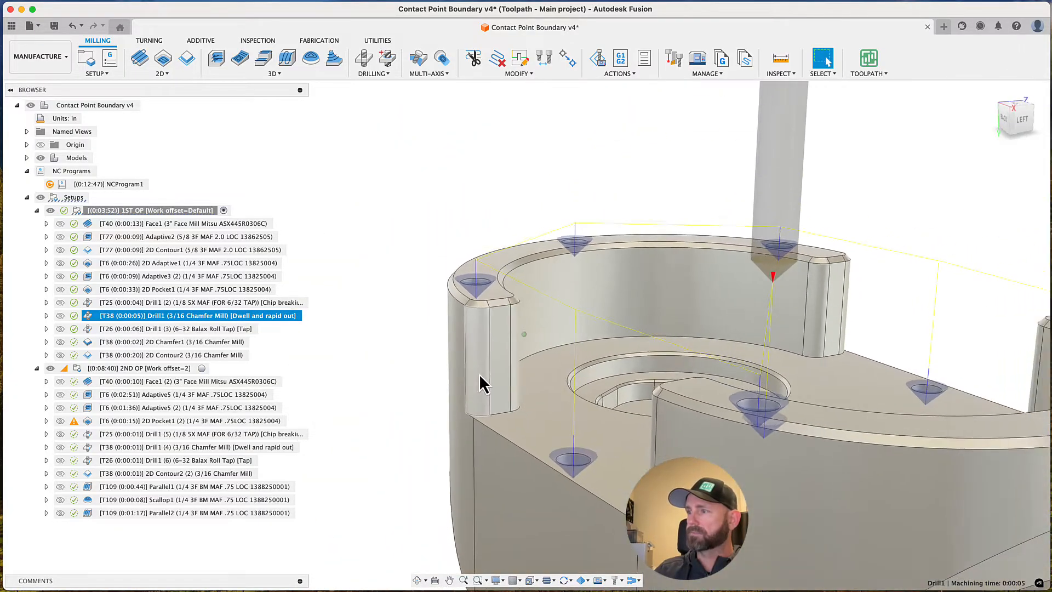
# Set the bottom height break-through depth of the Drill1 (3) 6-32 roll tap operation to (1/32)*4.5 and accept it
pyautogui.click(183, 328)
pyautogui.rightClick(185, 330)
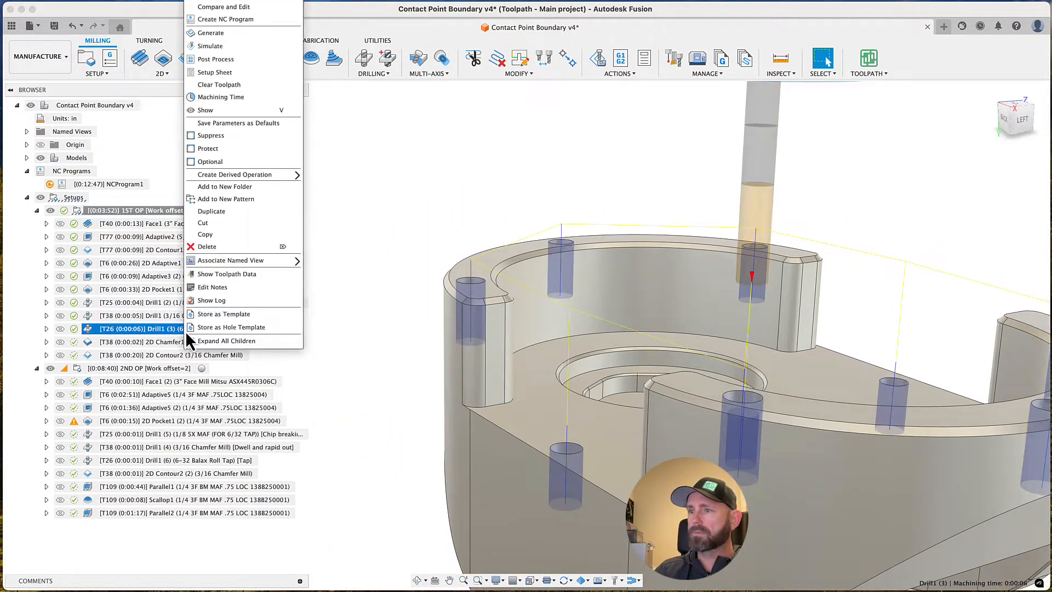
pyautogui.click(229, 2)
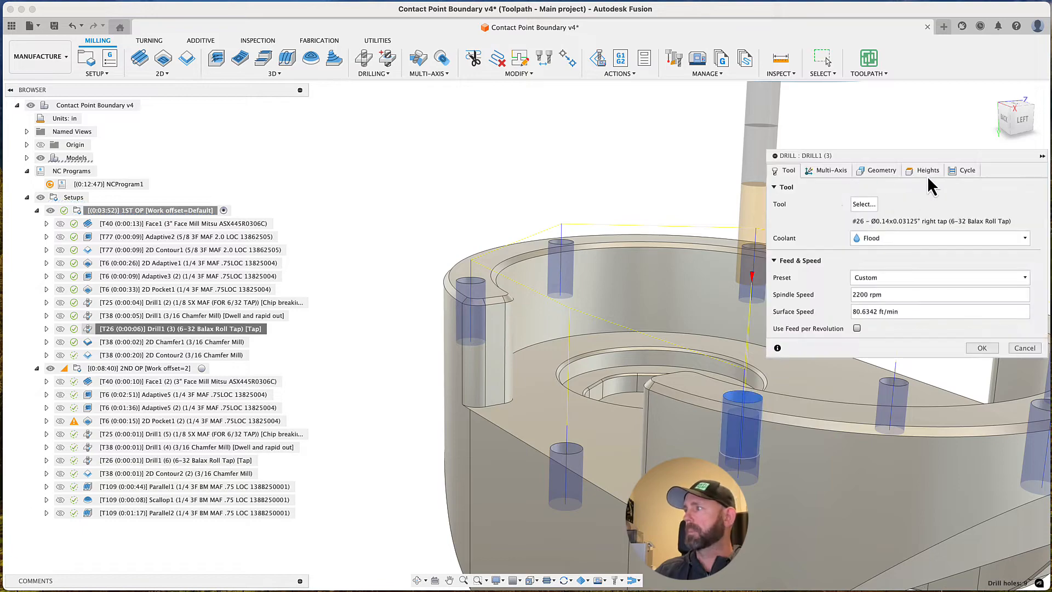
pyautogui.click(922, 171)
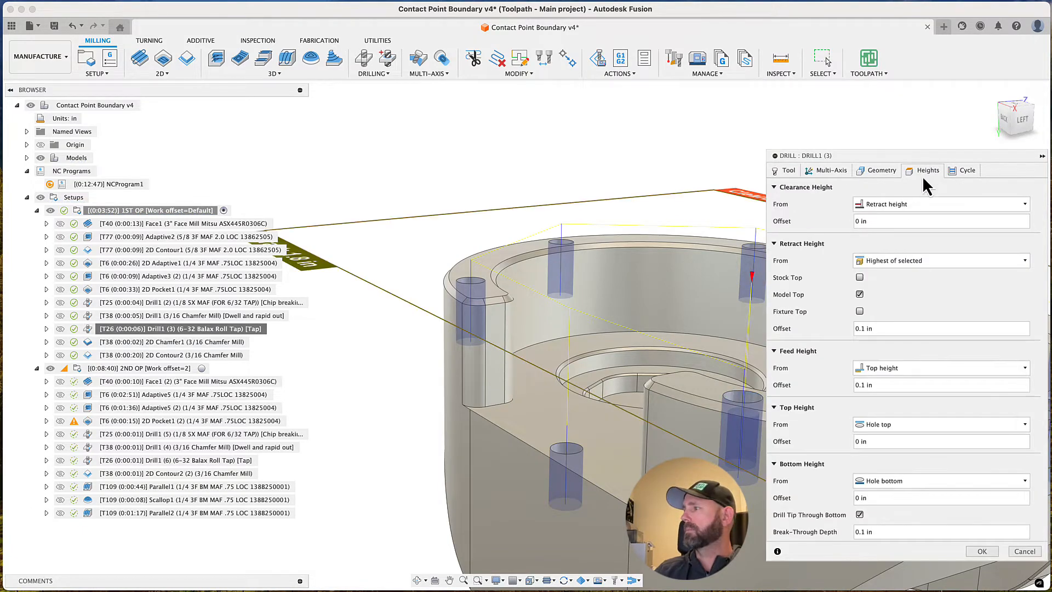
pyautogui.click(867, 531)
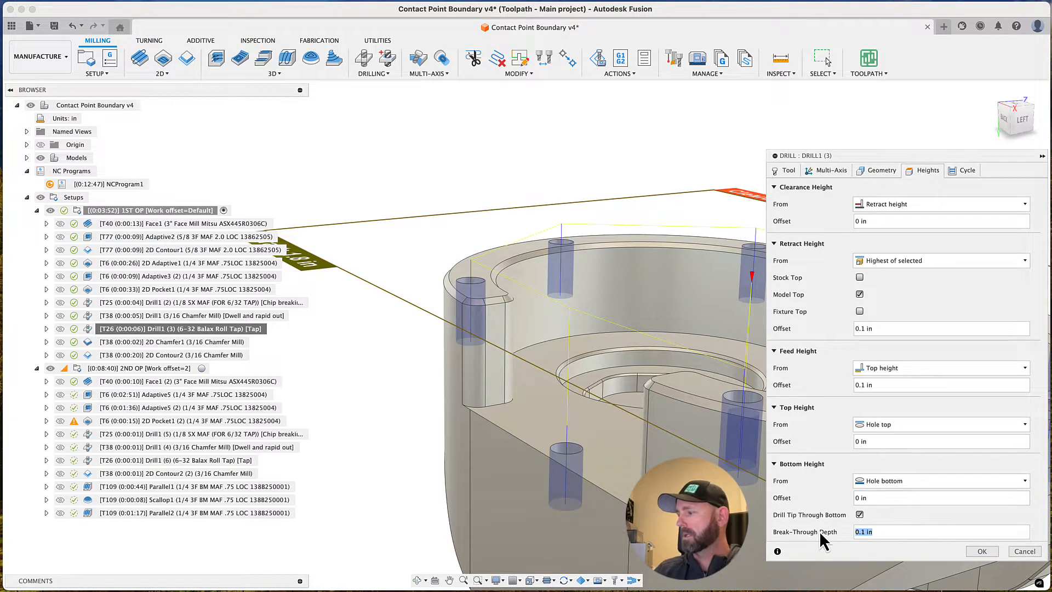
pyautogui.write('(1')
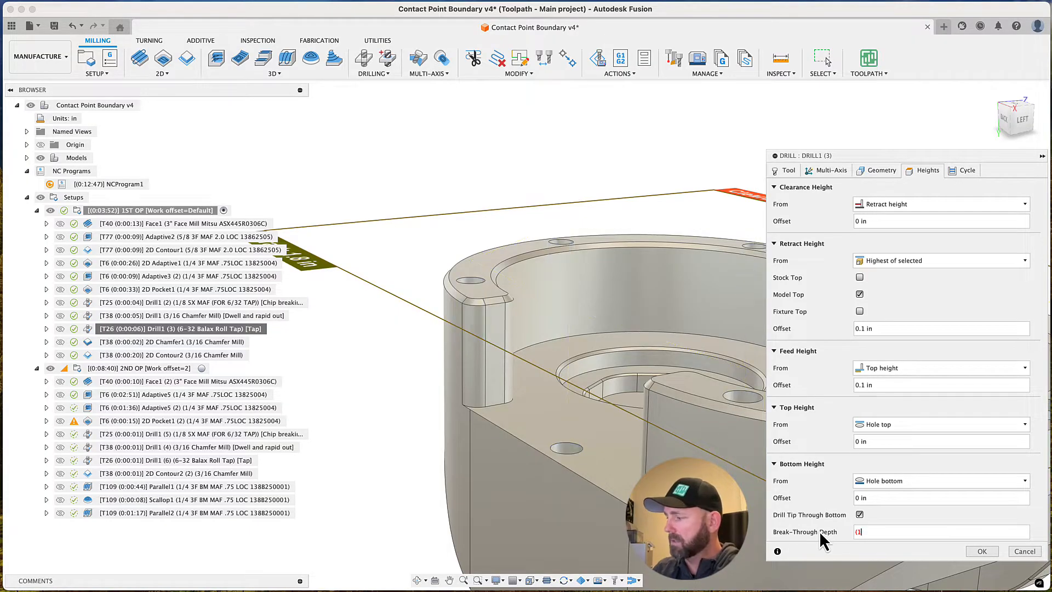
pyautogui.write('/32)')
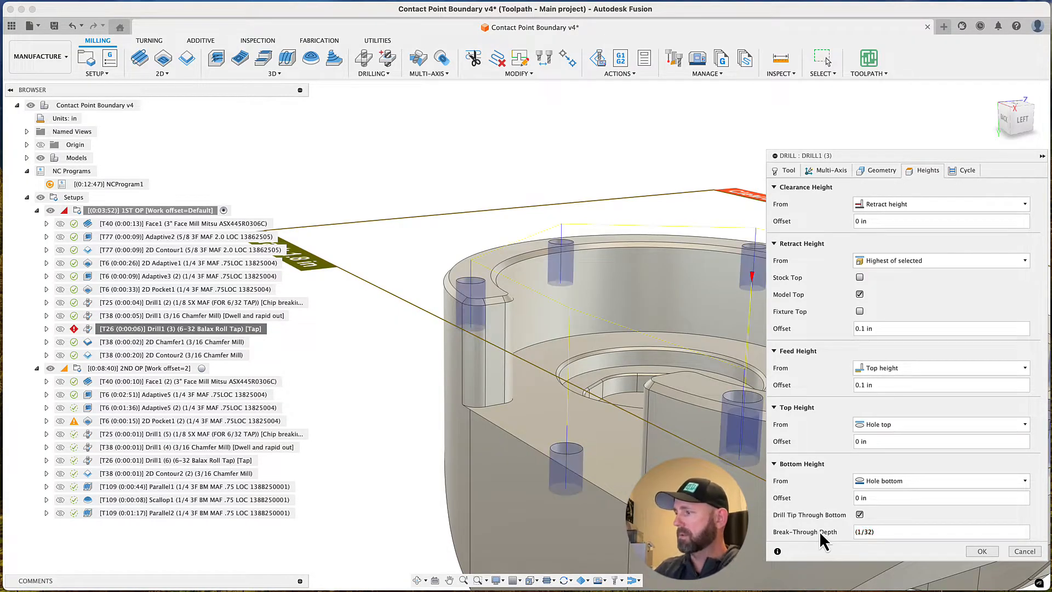
pyautogui.write('*4')
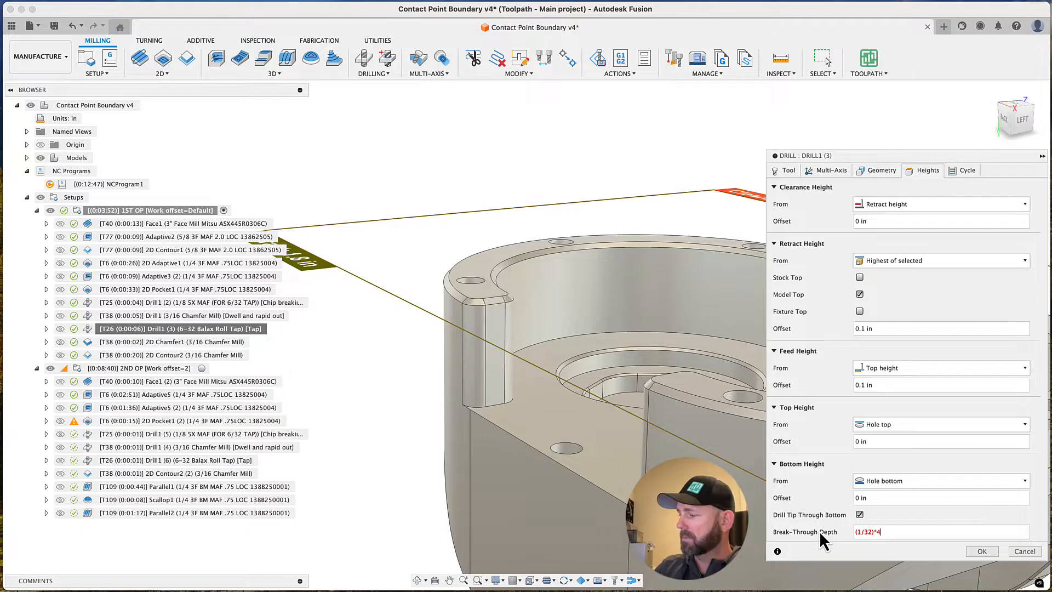
pyautogui.write('.5')
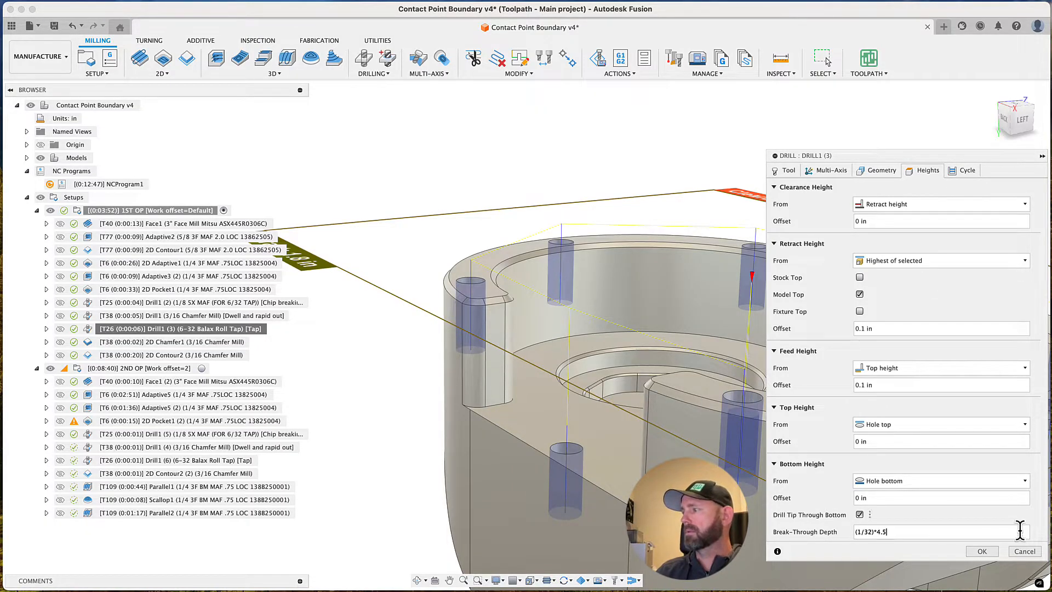
pyautogui.click(981, 551)
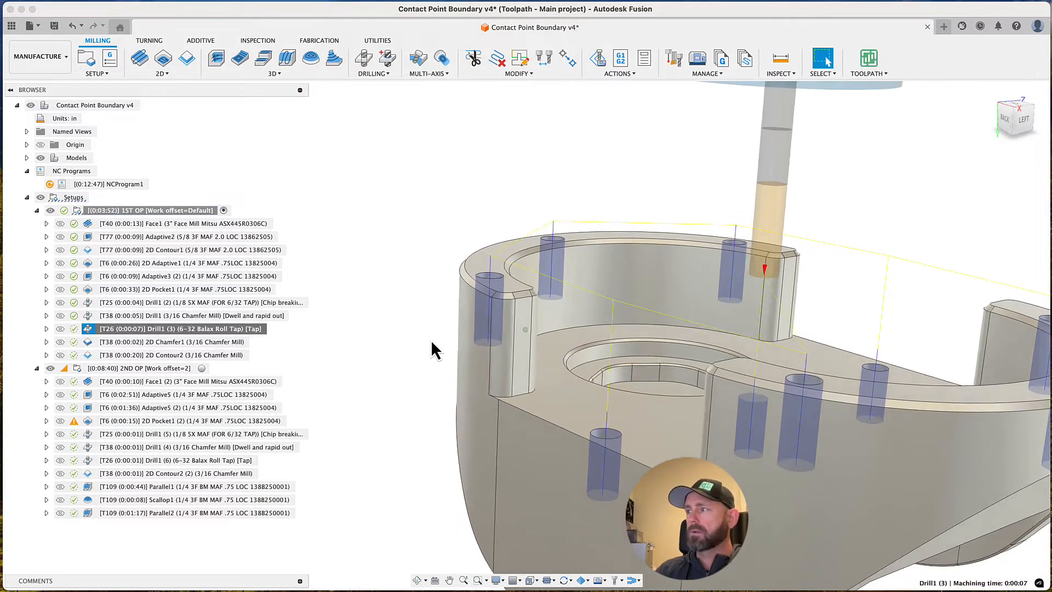
# Examine from the back how deep the tap cylinders reach at the rim holes near the sloped outer wall
pyautogui.click(1009, 127)
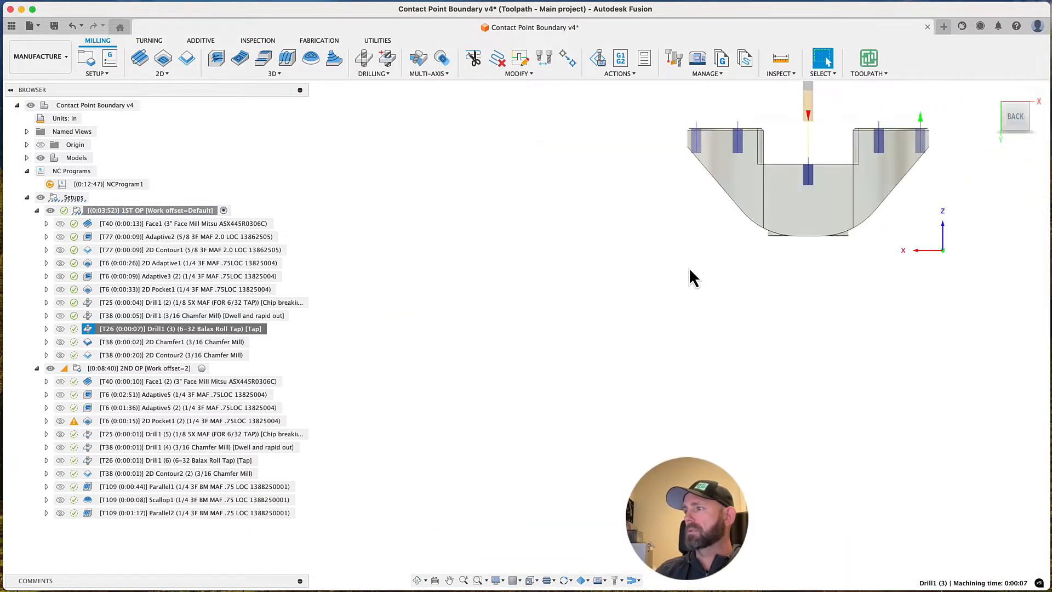
pyautogui.scroll(10, 682, 269)
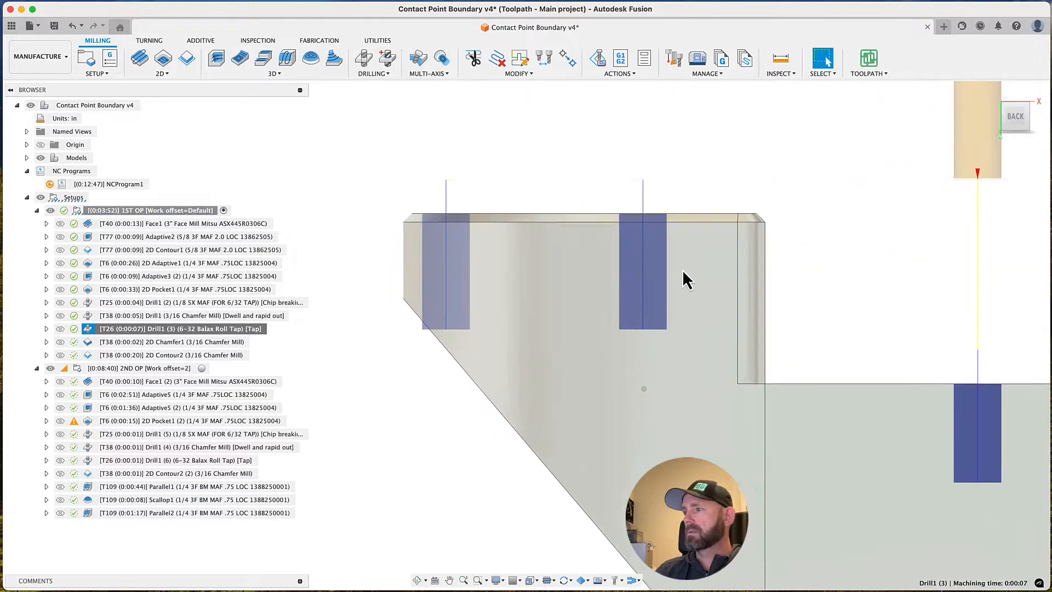
pyautogui.scroll(3, 682, 270)
pyautogui.scroll(-3, 699, 258)
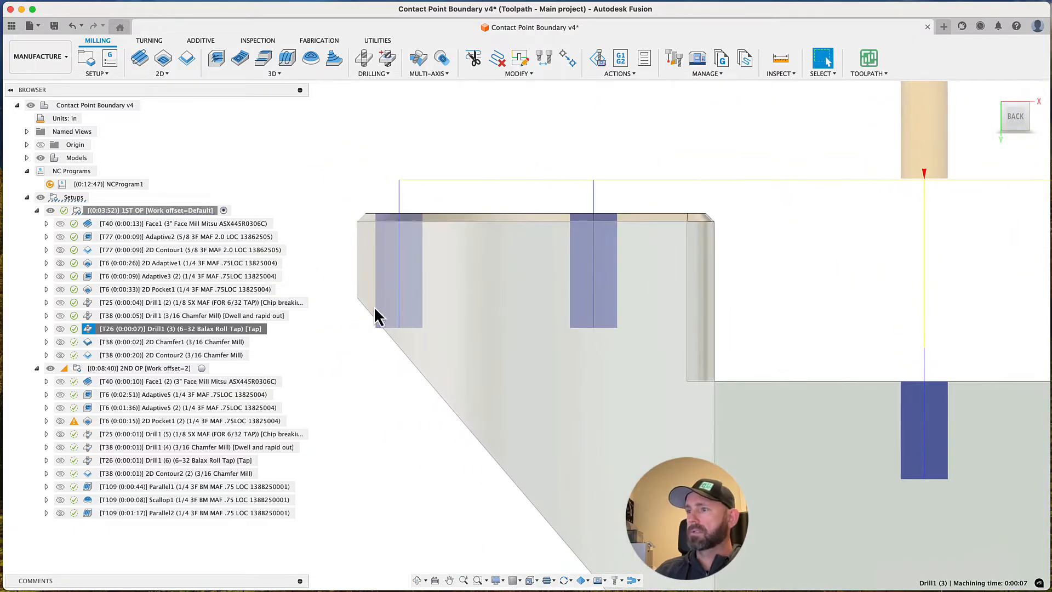
pyautogui.keyDown('shift'); pyautogui.moveTo(416, 338); pyautogui.dragTo(437, 297, button='middle'); pyautogui.keyUp('shift')
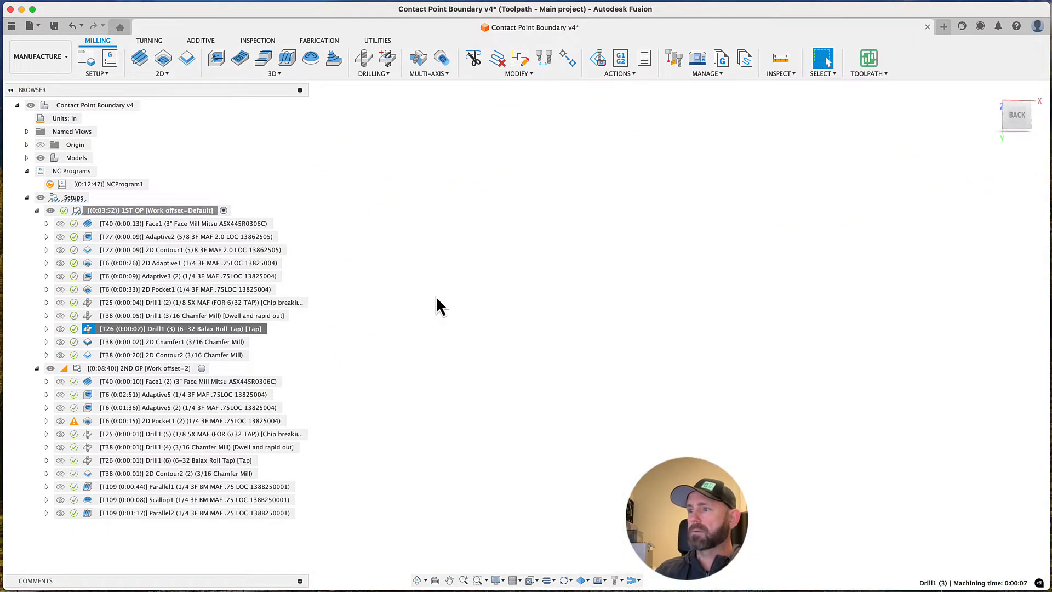
pyautogui.click(1018, 118)
pyautogui.scroll(-10, 670, 209)
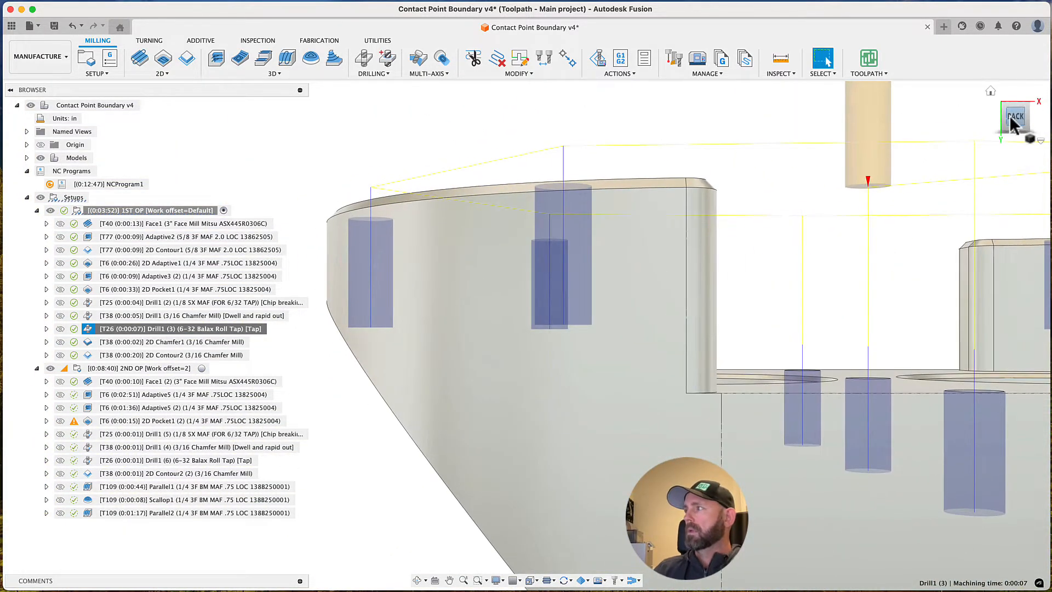
pyautogui.click(1015, 116)
pyautogui.keyDown('shift'); pyautogui.scroll(-3, 941, 165); pyautogui.keyUp('shift')
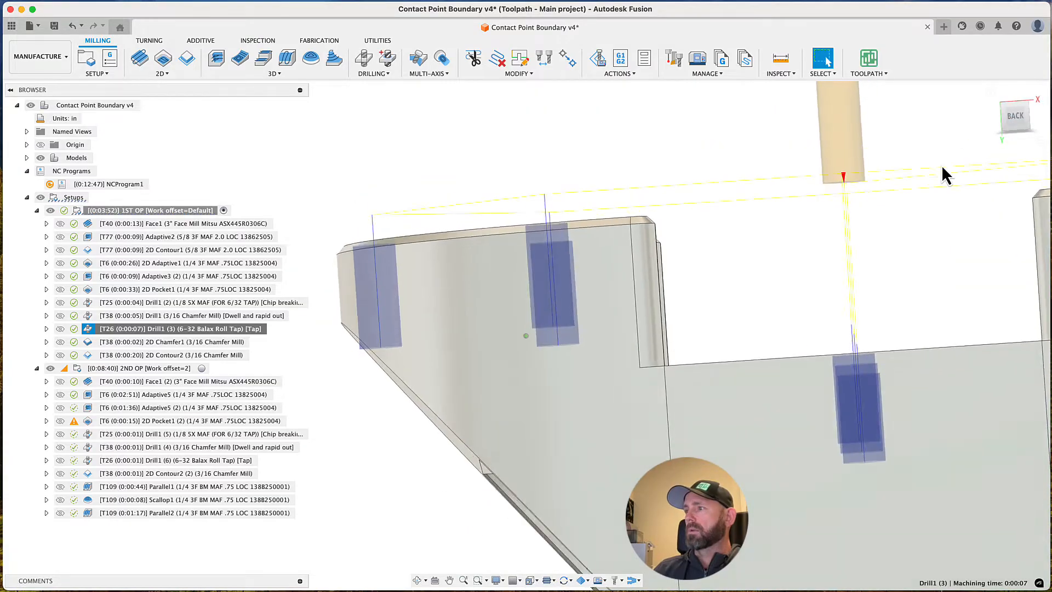
pyautogui.click(1007, 126)
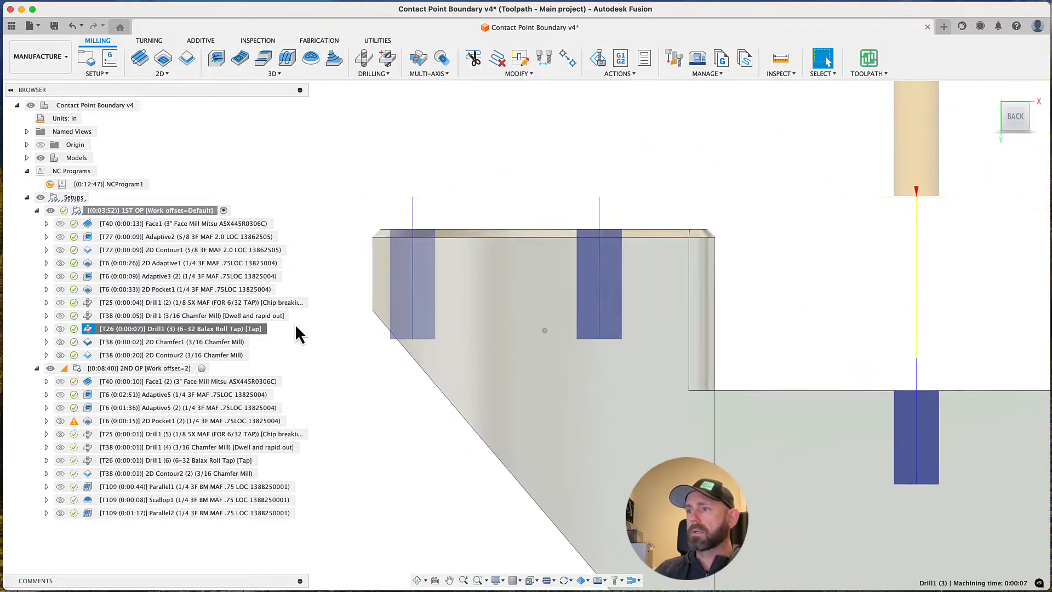
# Compare the tap depth with the Drill1 (2) 1/8 drill's depth, and inspect the holes from the back and underside
pyautogui.click(183, 304)
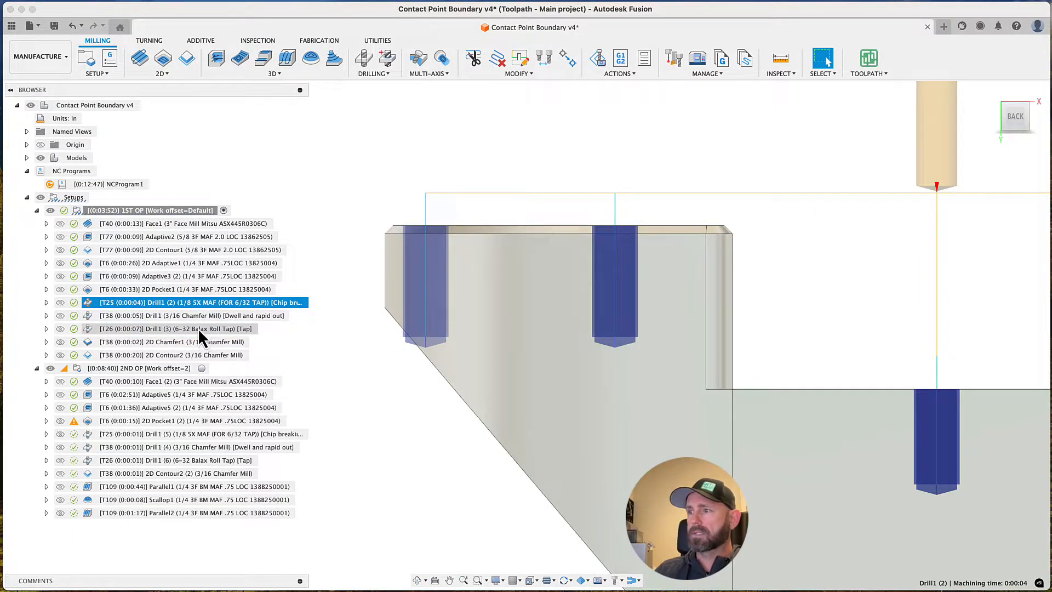
pyautogui.keyDown('shift'); pyautogui.moveTo(432, 348); pyautogui.dragTo(446, 372, button='middle'); pyautogui.keyUp('shift')
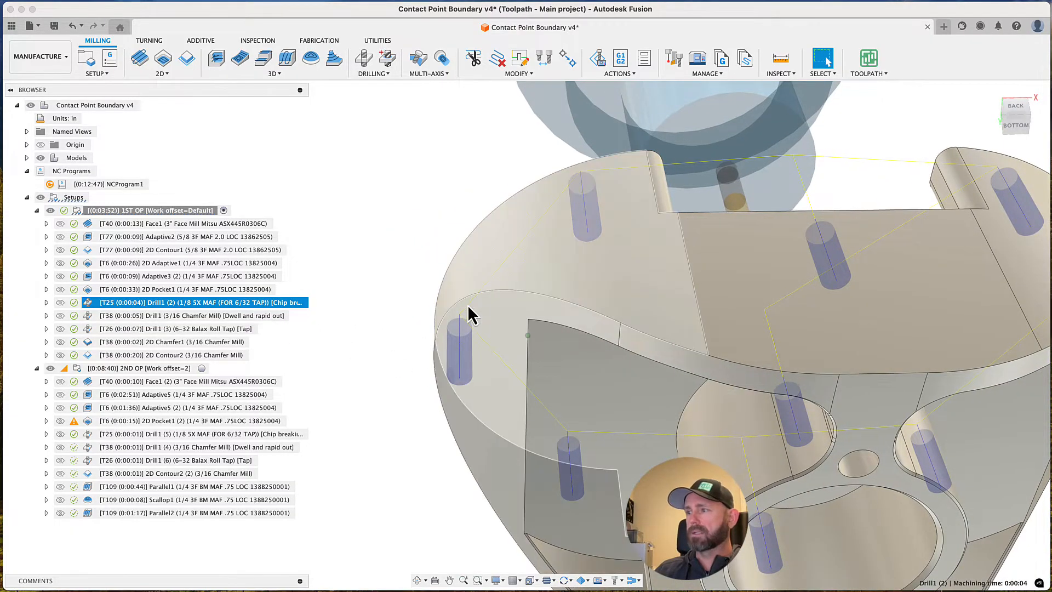
pyautogui.keyDown('shift'); pyautogui.moveTo(468, 309); pyautogui.dragTo(451, 328, button='middle'); pyautogui.keyUp('shift')
pyautogui.click(375, 275)
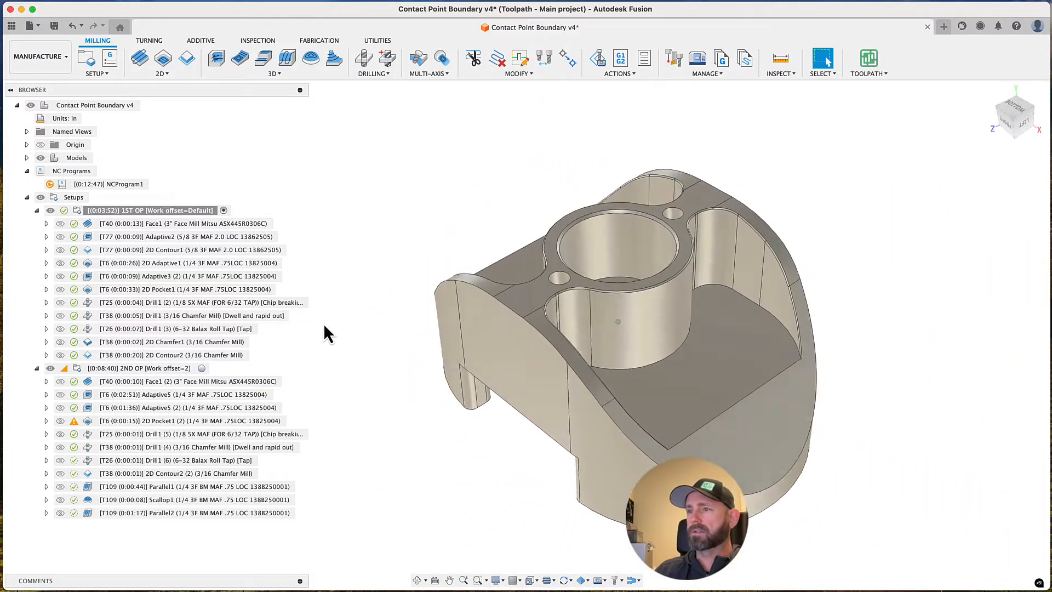
# Compare the toolpaths of 2D Chamfer1 and 2D Contour2 along the part's edges
pyautogui.click(166, 343)
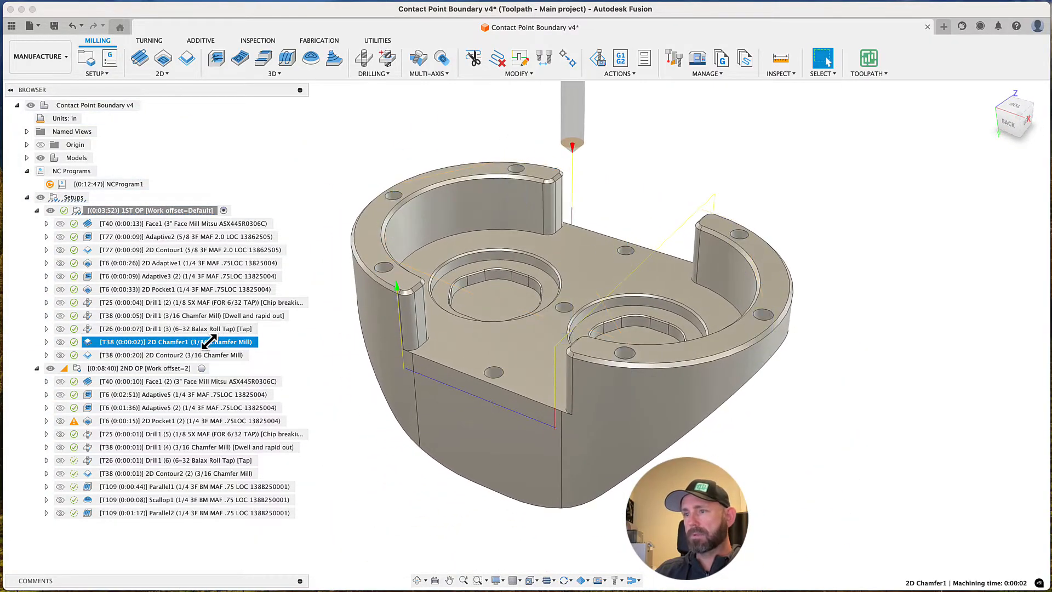
pyautogui.click(186, 355)
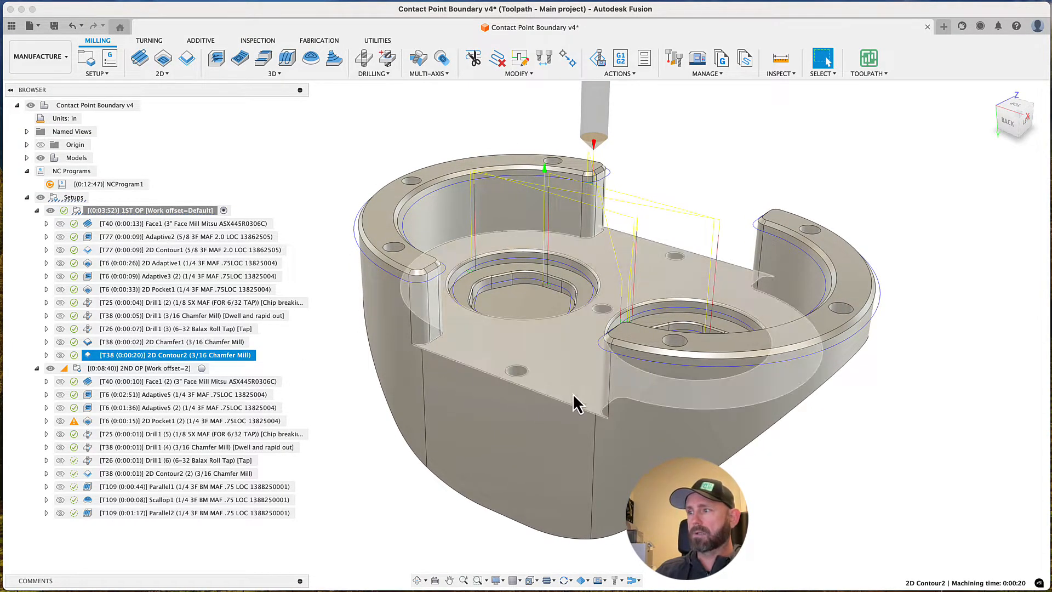
pyautogui.click(179, 343)
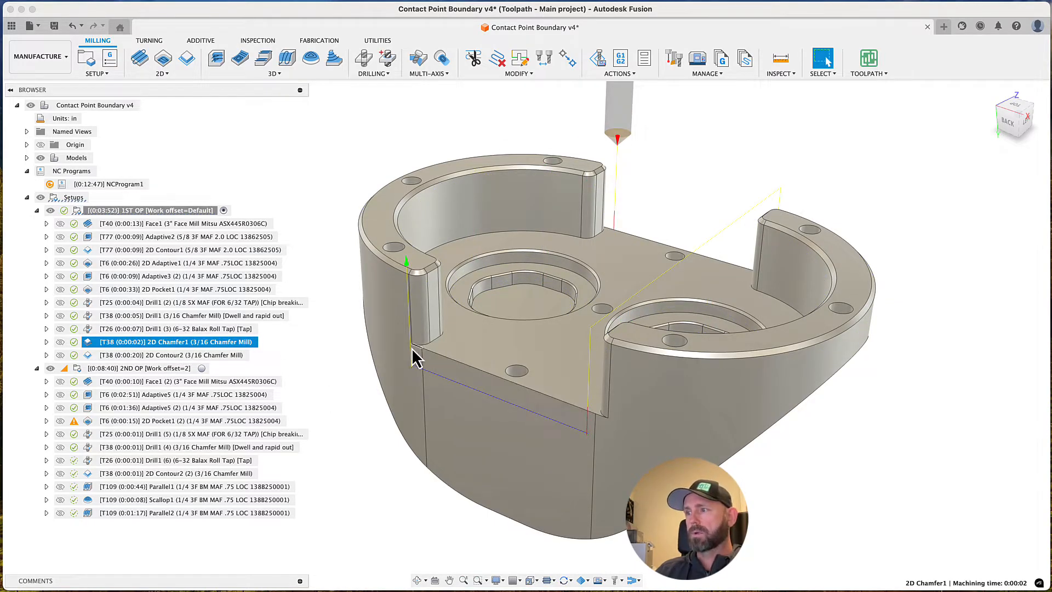
# Simulate 2D Chamfer1, examine the chamfer mill's clearance to the upright wall at the end of the cut, and exit the simulation
pyautogui.rightClick(231, 343)
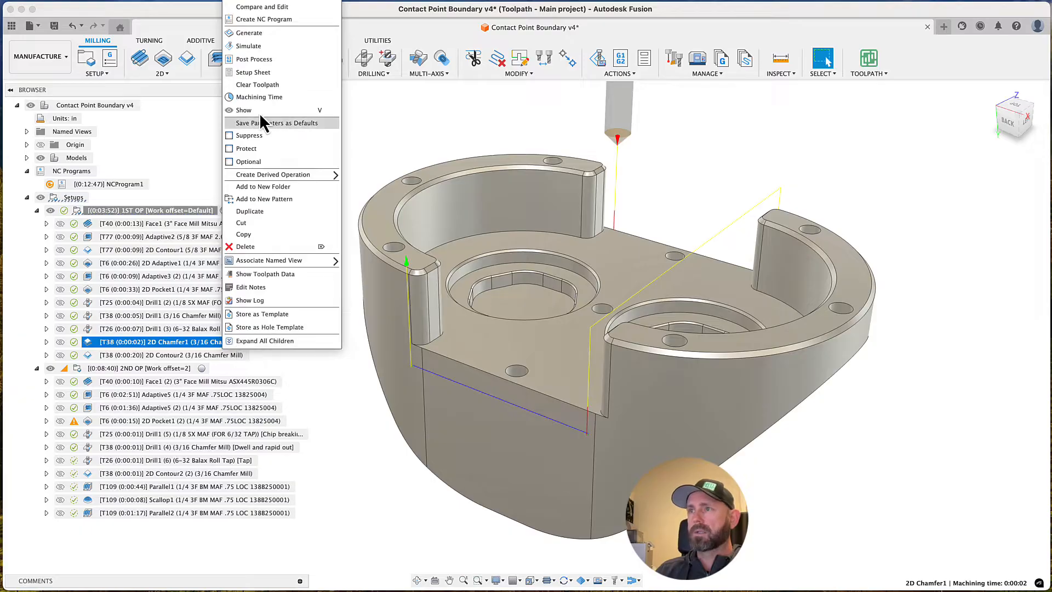
pyautogui.click(249, 47)
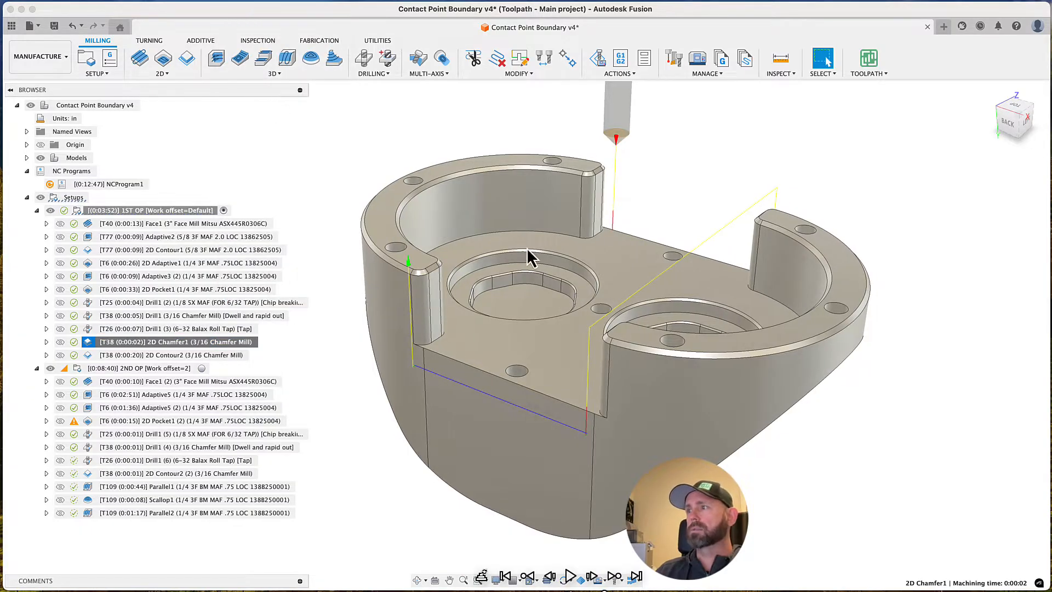
pyautogui.scroll(3, 589, 431)
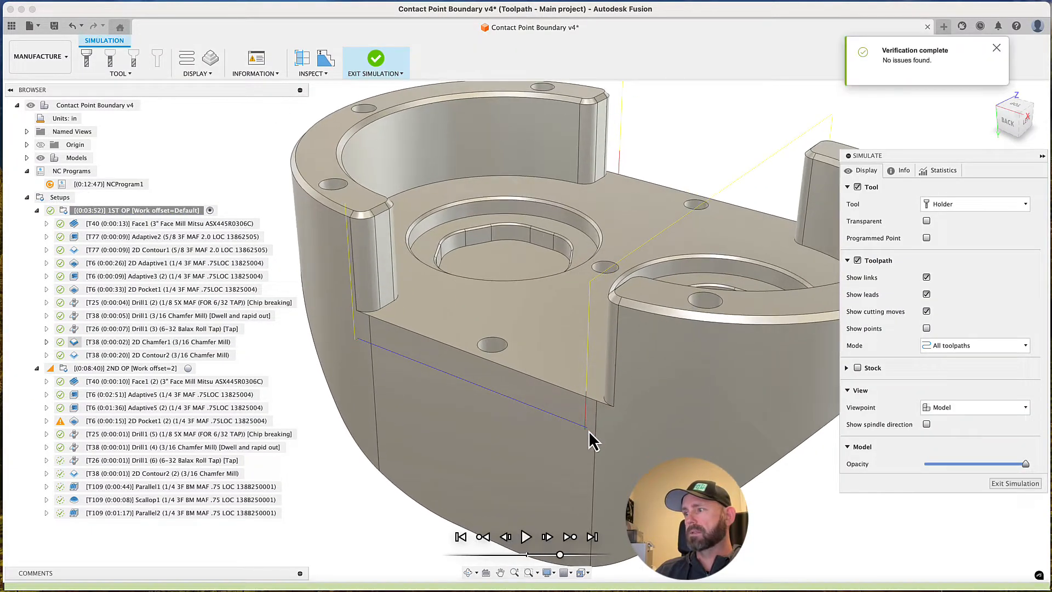
pyautogui.scroll(5, 587, 429)
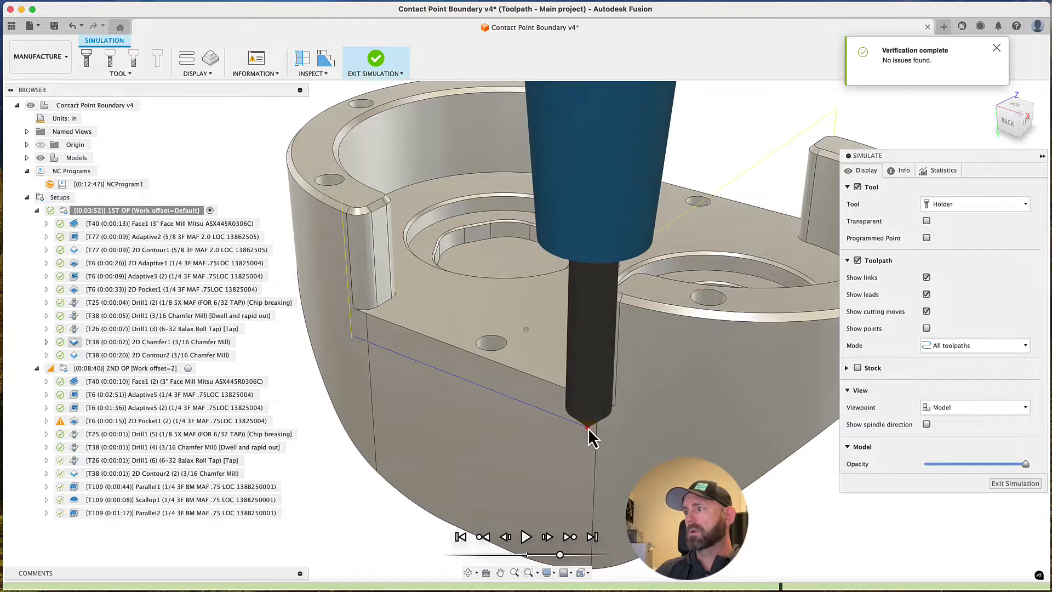
pyautogui.keyDown('shift'); pyautogui.moveTo(587, 434); pyautogui.dragTo(558, 360, button='middle'); pyautogui.keyUp('shift')
pyautogui.scroll(8, 534, 334)
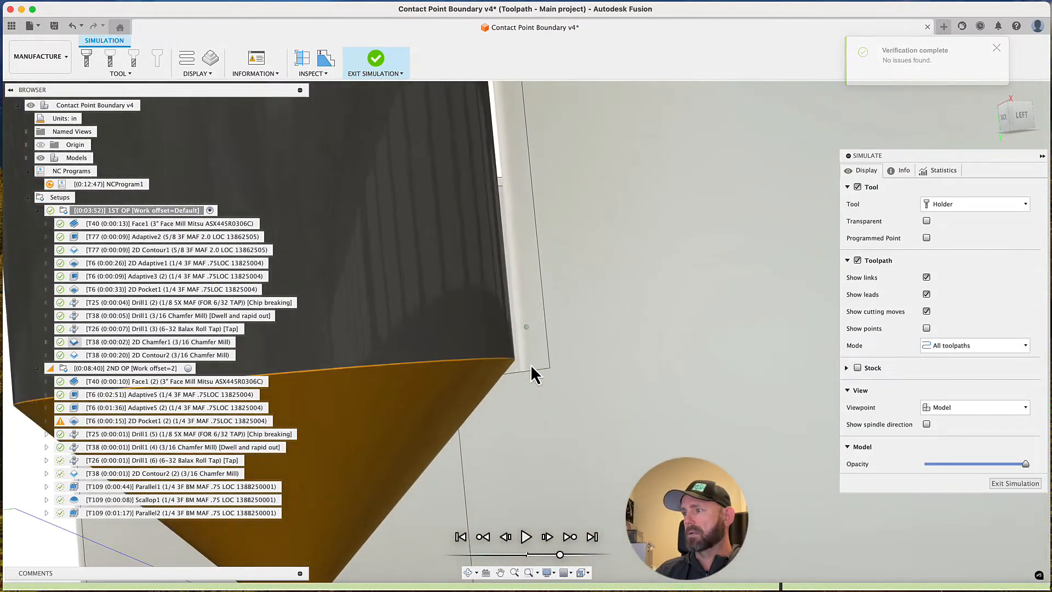
pyautogui.scroll(3, 531, 363)
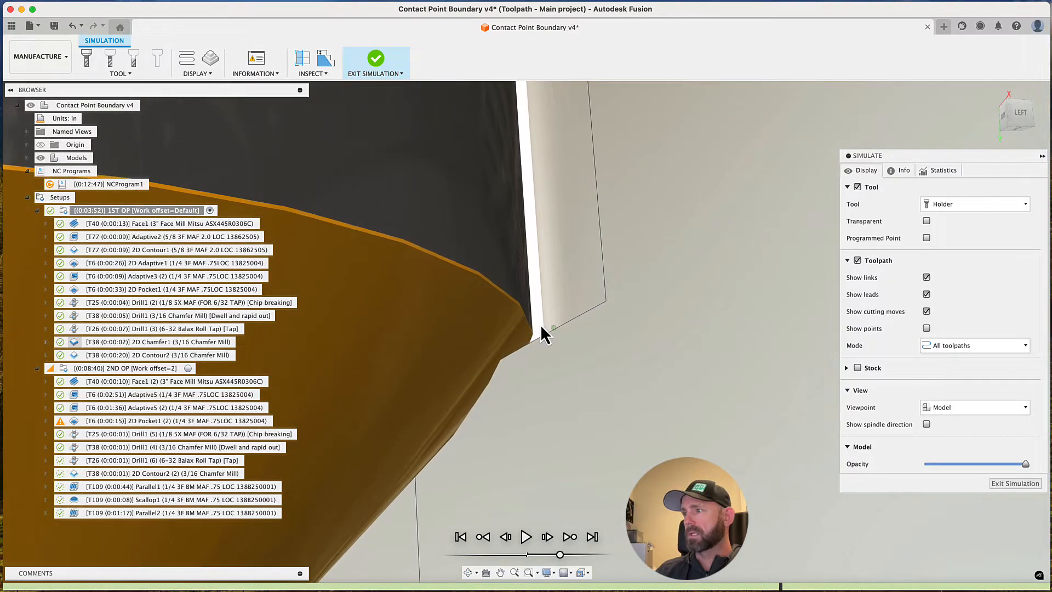
pyautogui.scroll(5, 534, 314)
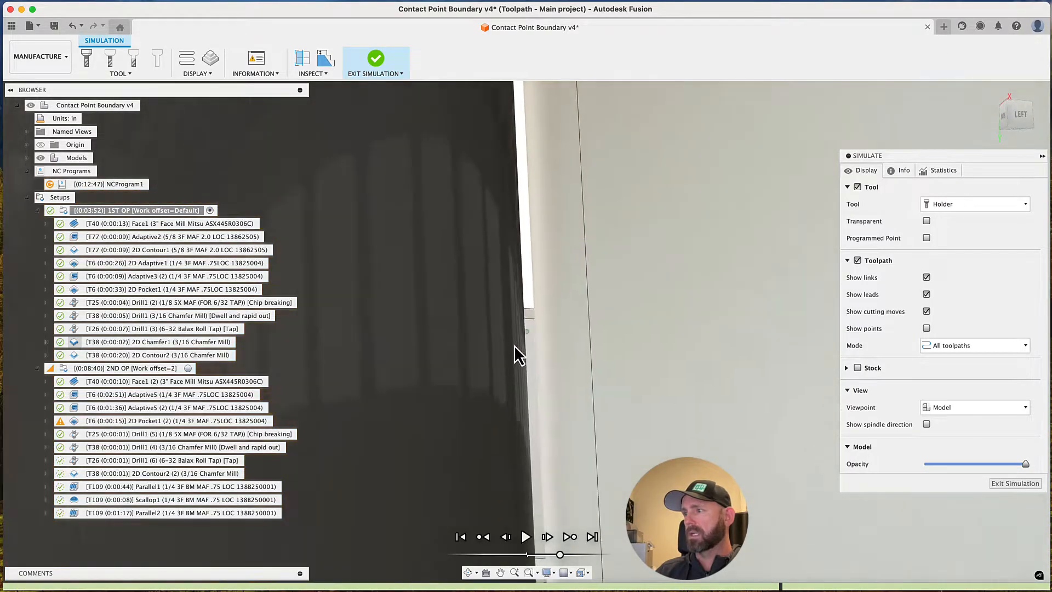
pyautogui.scroll(-8, 515, 384)
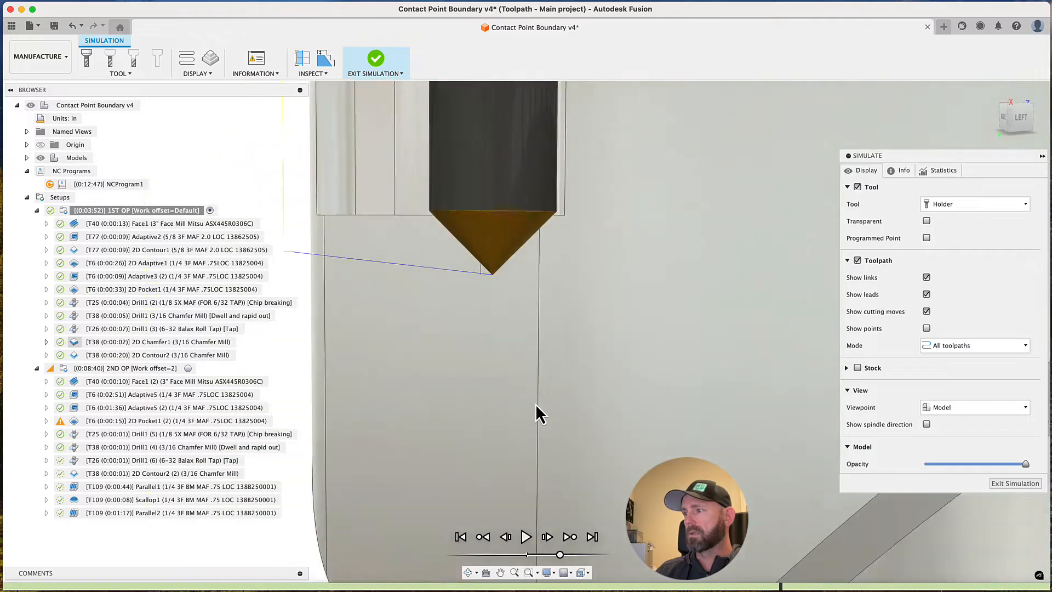
pyautogui.scroll(-1, 593, 180)
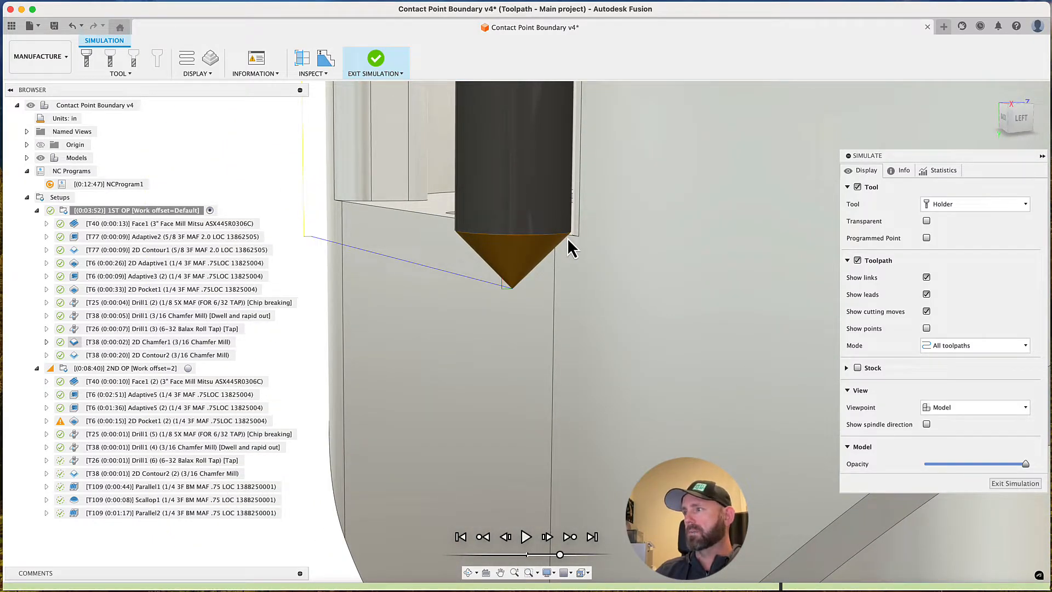
pyautogui.click(1015, 483)
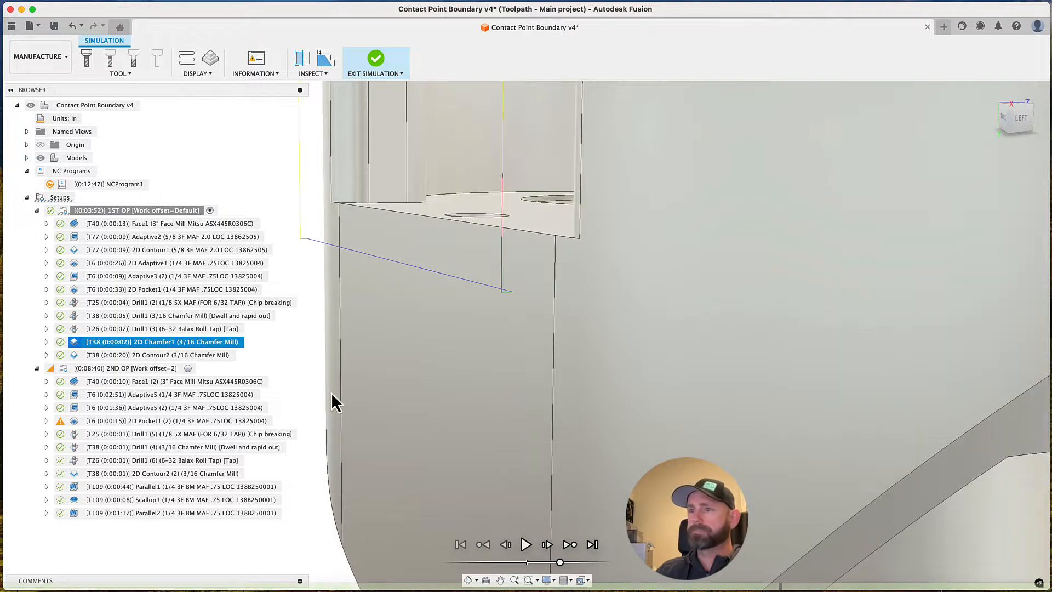
# Open 2D Chamfer1's passes settings and examine the expression behind the Chamfer Tip Offset and the options available for that value
pyautogui.rightClick(157, 343)
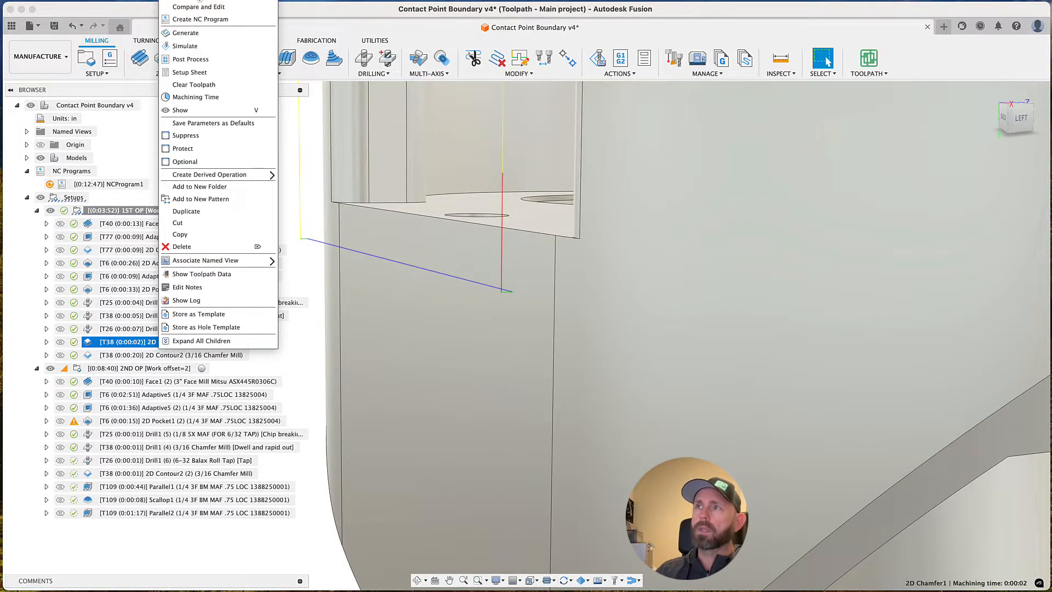
pyautogui.click(181, 1)
pyautogui.click(965, 172)
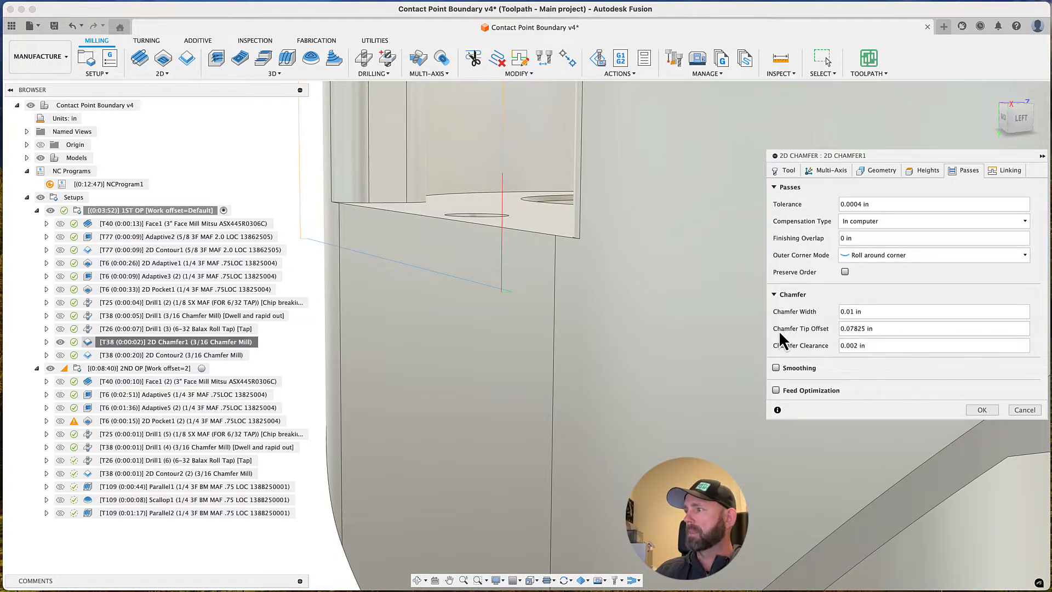
pyautogui.click(852, 328)
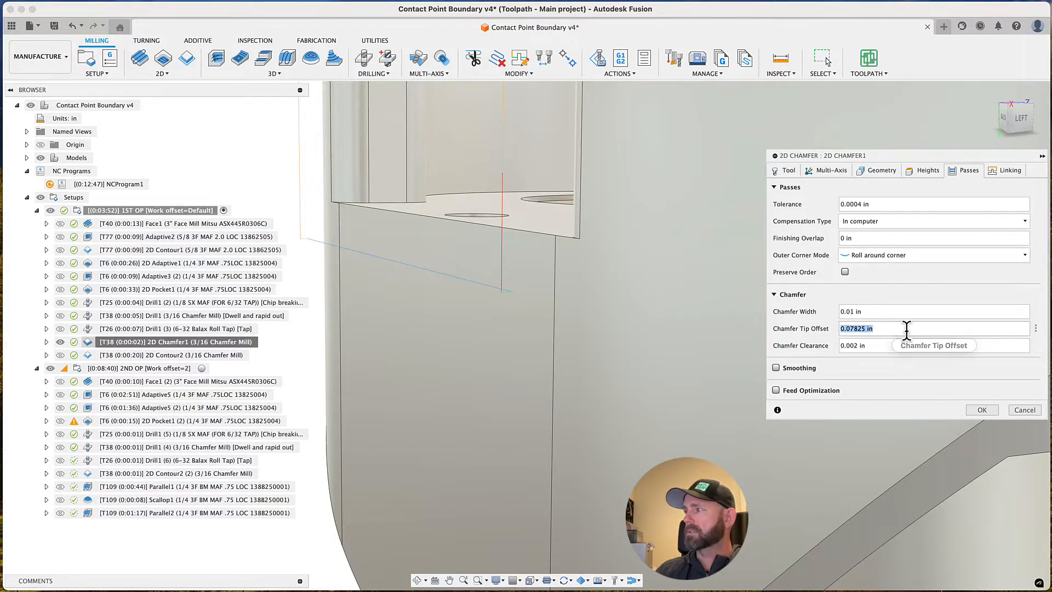
pyautogui.click(1036, 329)
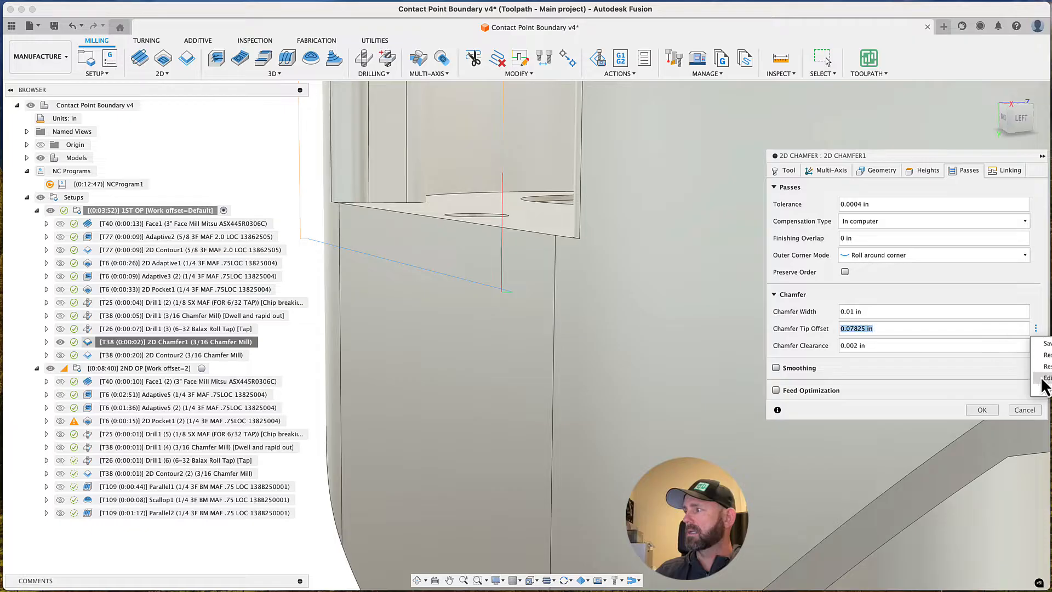
pyautogui.click(1044, 377)
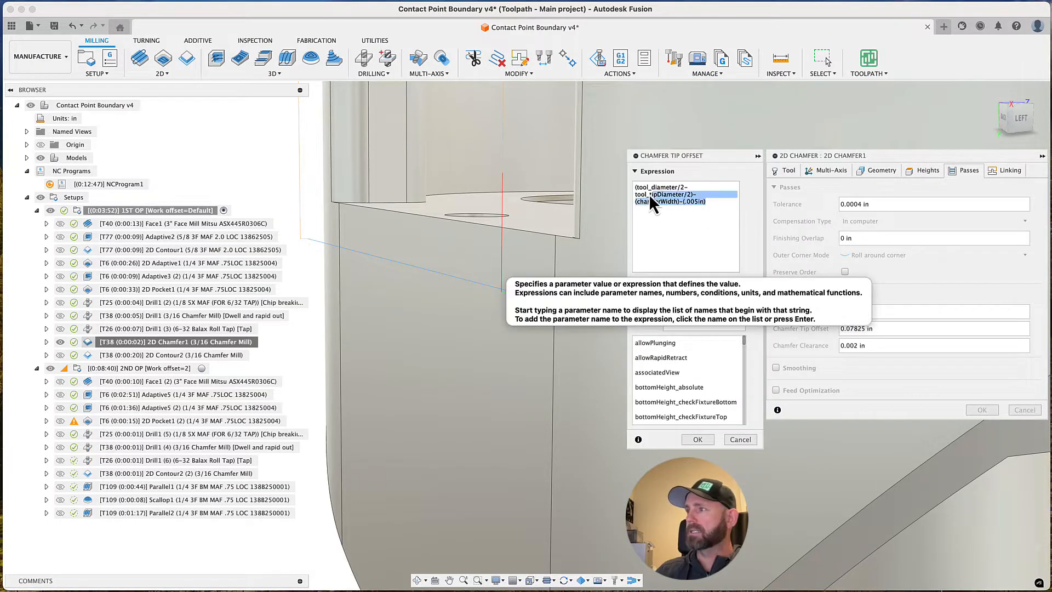
pyautogui.moveTo(649, 194); pyautogui.dragTo(629, 182)
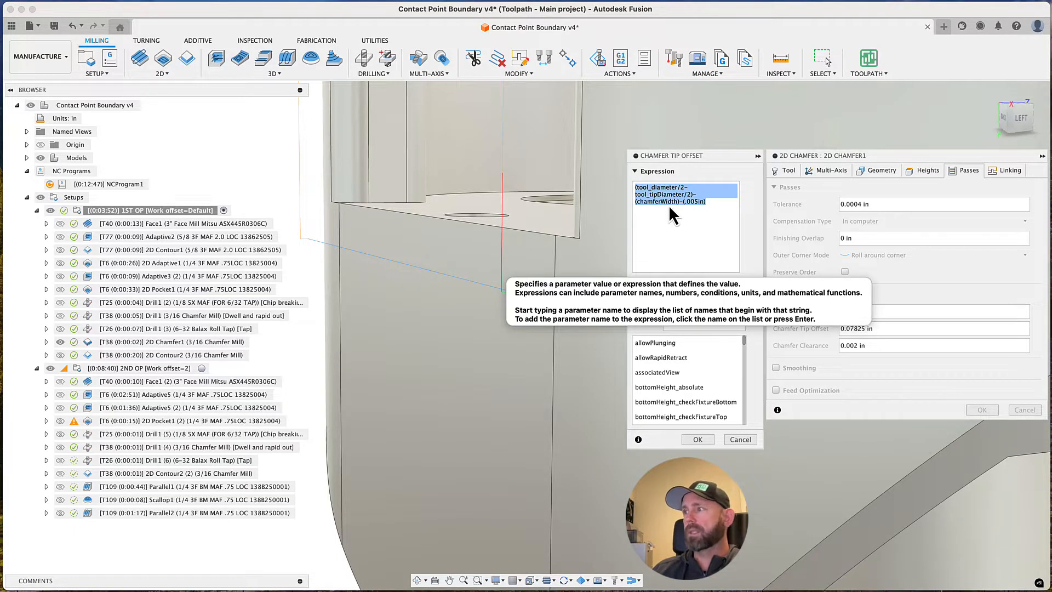
pyautogui.click(696, 205)
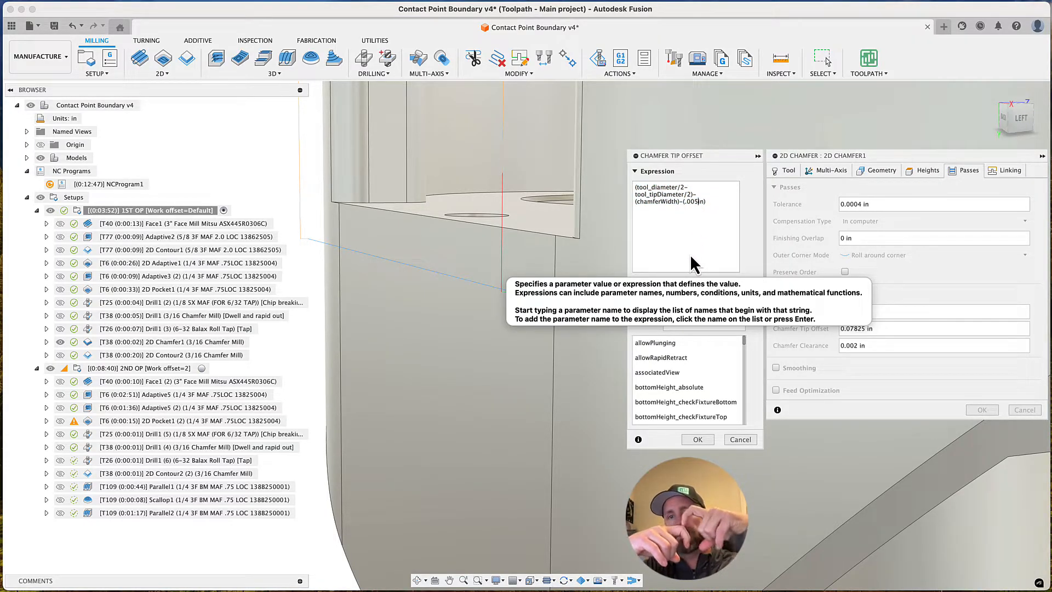
pyautogui.click(740, 440)
pyautogui.click(887, 328)
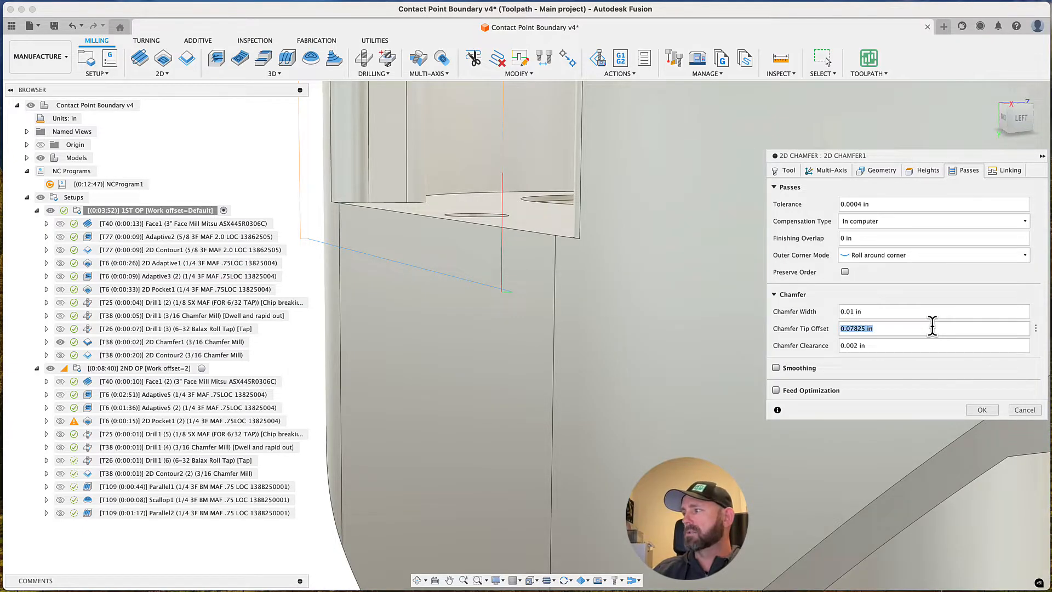
pyautogui.click(1035, 329)
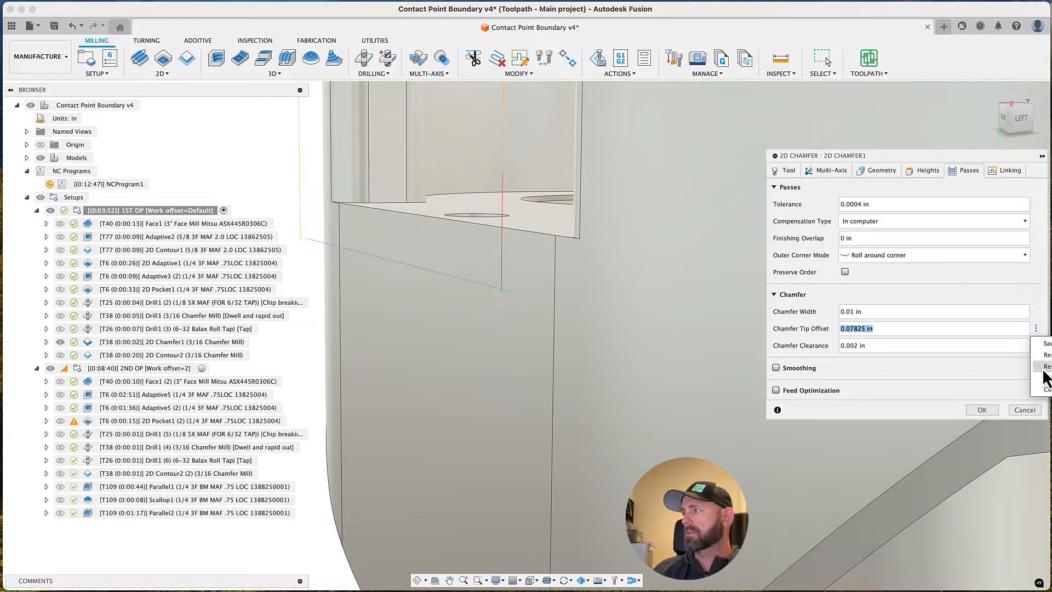
pyautogui.click(886, 373)
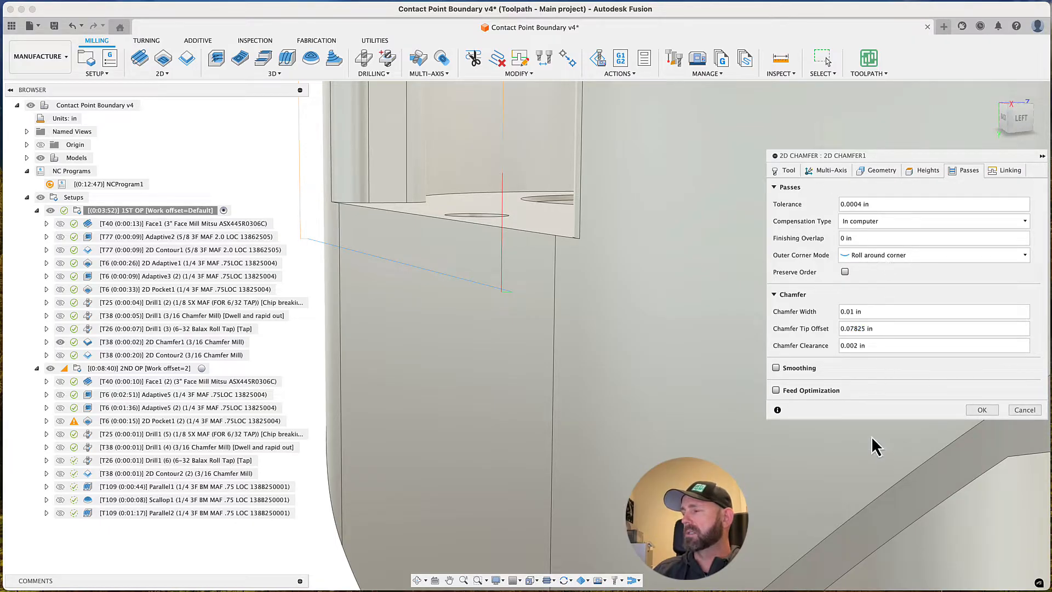
# Try a chamfer width of 0.02 in to test the linked tip offset, and restore the width to 0.01 in
pyautogui.click(863, 311)
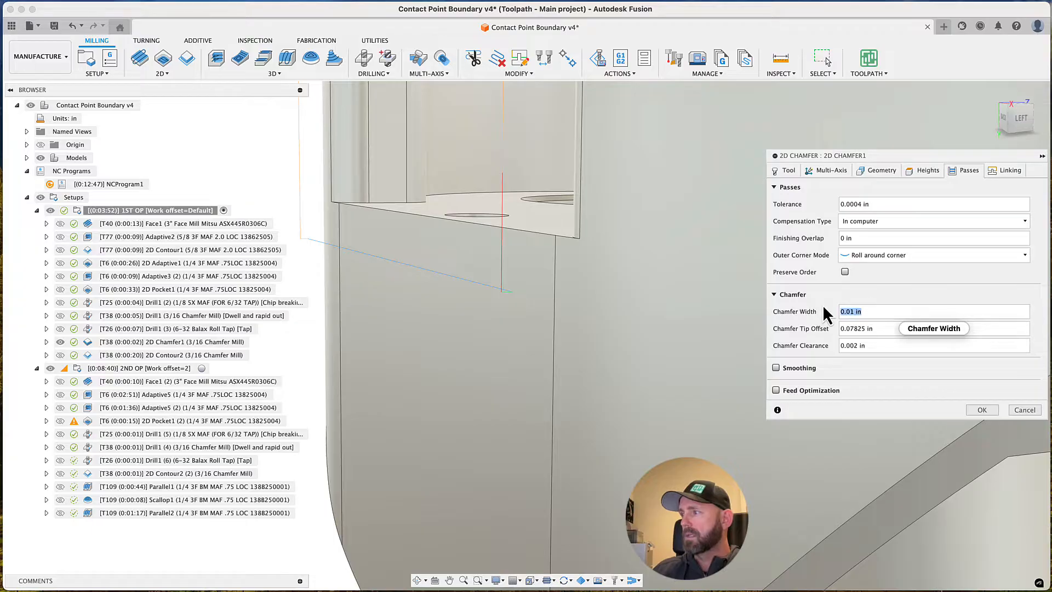
pyautogui.moveTo(851, 340)
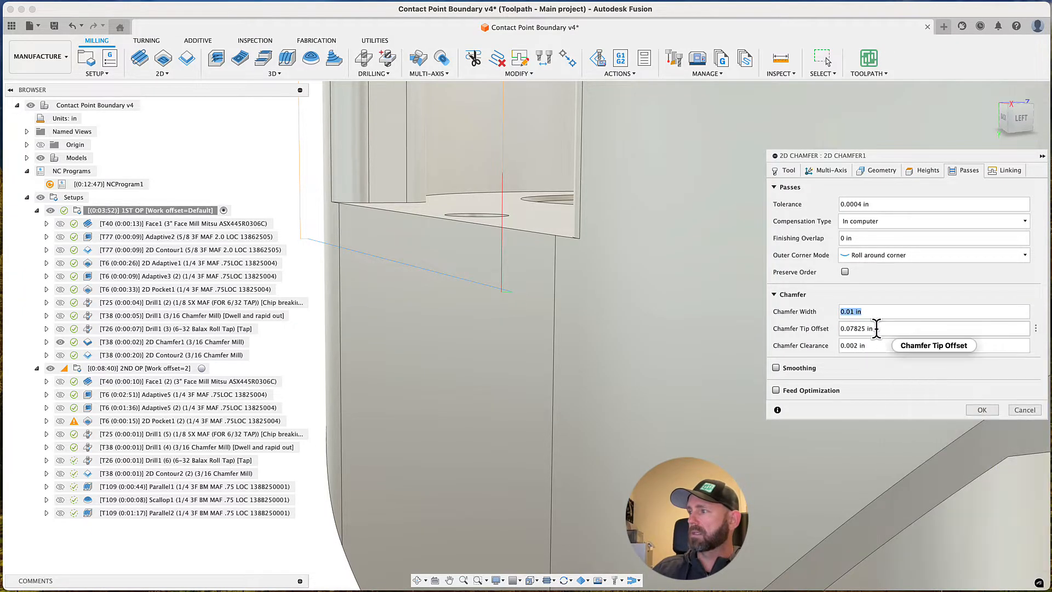
pyautogui.click(855, 329)
pyautogui.click(802, 310)
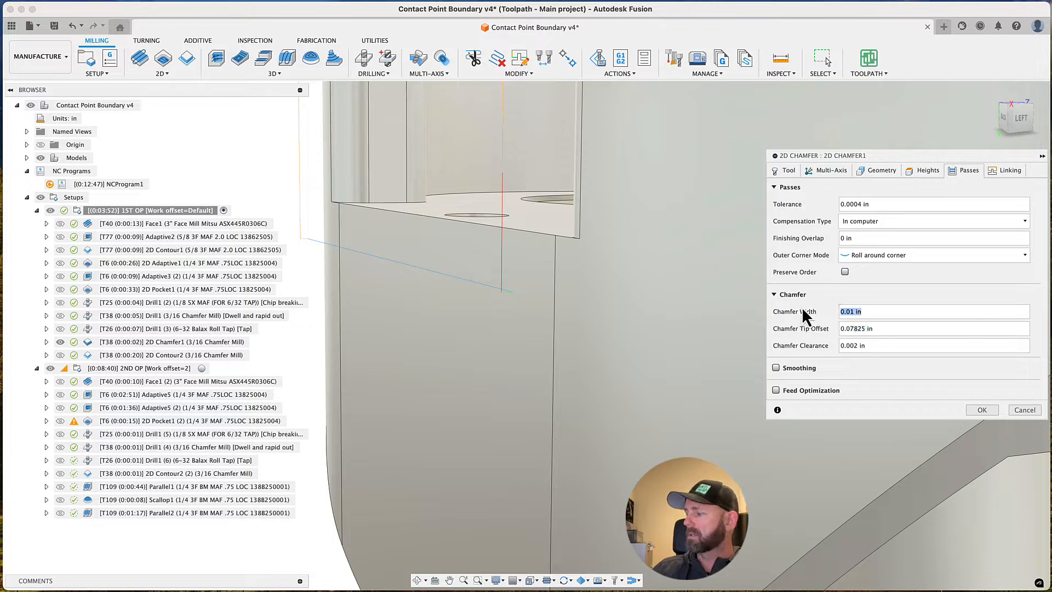
pyautogui.write('.02')
pyautogui.press('Return')
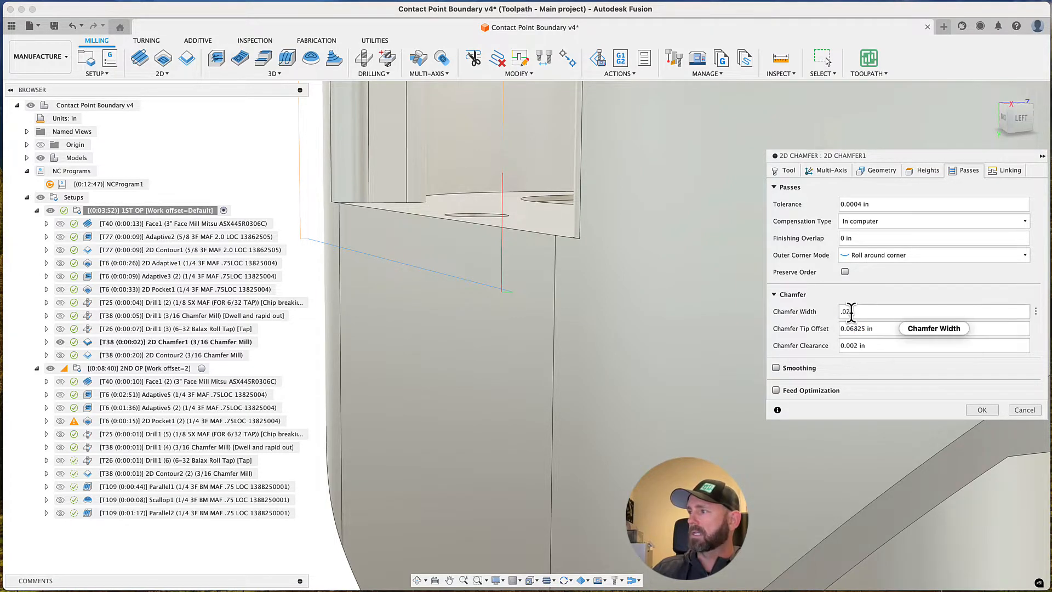
pyautogui.write('.01')
pyautogui.press('Return')
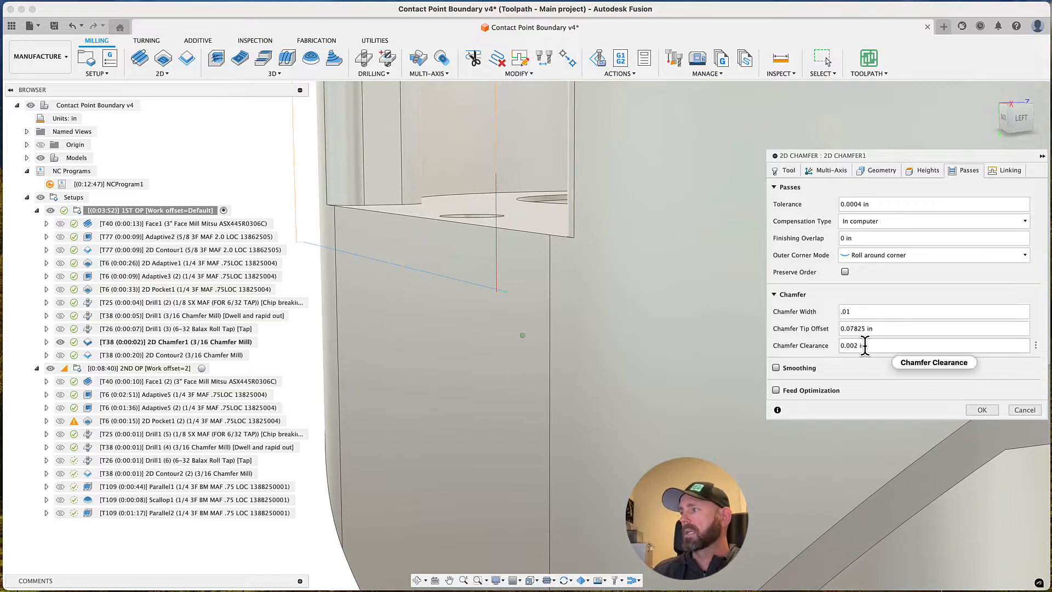
# Check the Chamfer Clearance setting against the upright wall at the end of the cut, and cancel the 2D Chamfer1 edit
pyautogui.click(855, 345)
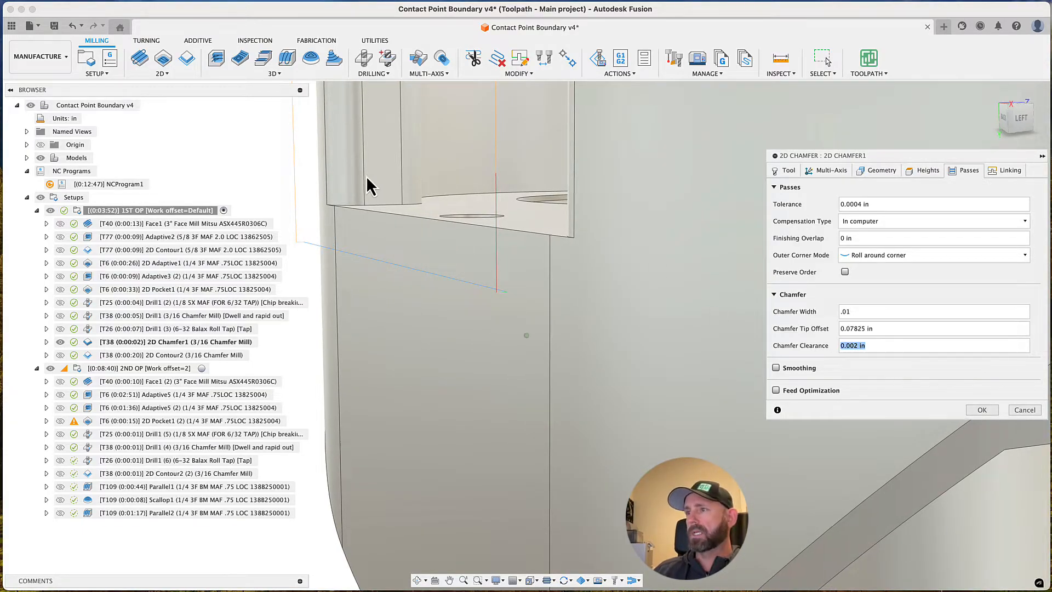
pyautogui.keyDown('shift'); pyautogui.moveTo(363, 183); pyautogui.dragTo(588, 255, button='middle'); pyautogui.keyUp('shift')
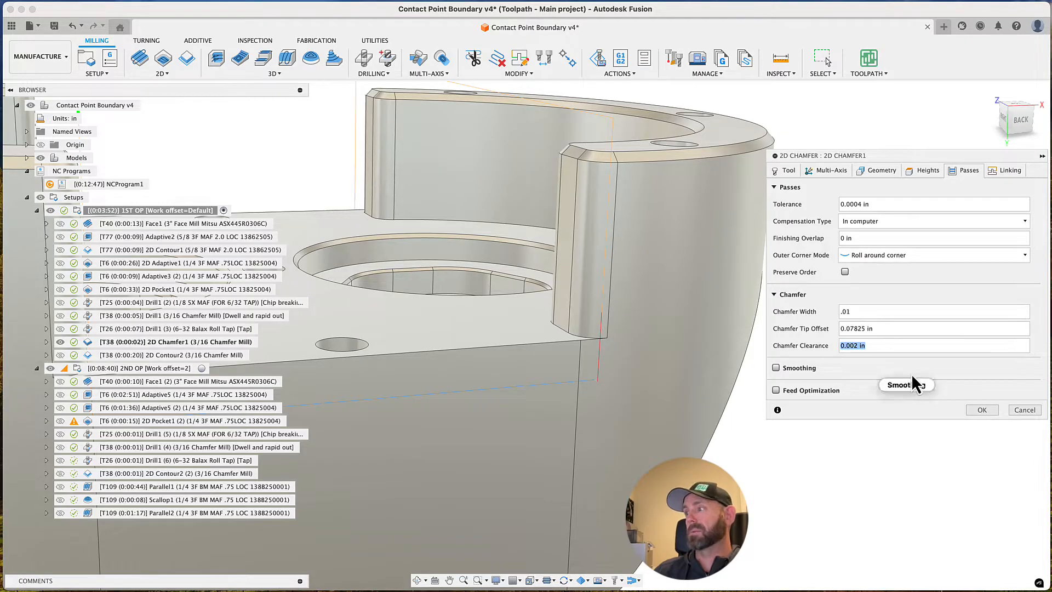
pyautogui.click(1022, 410)
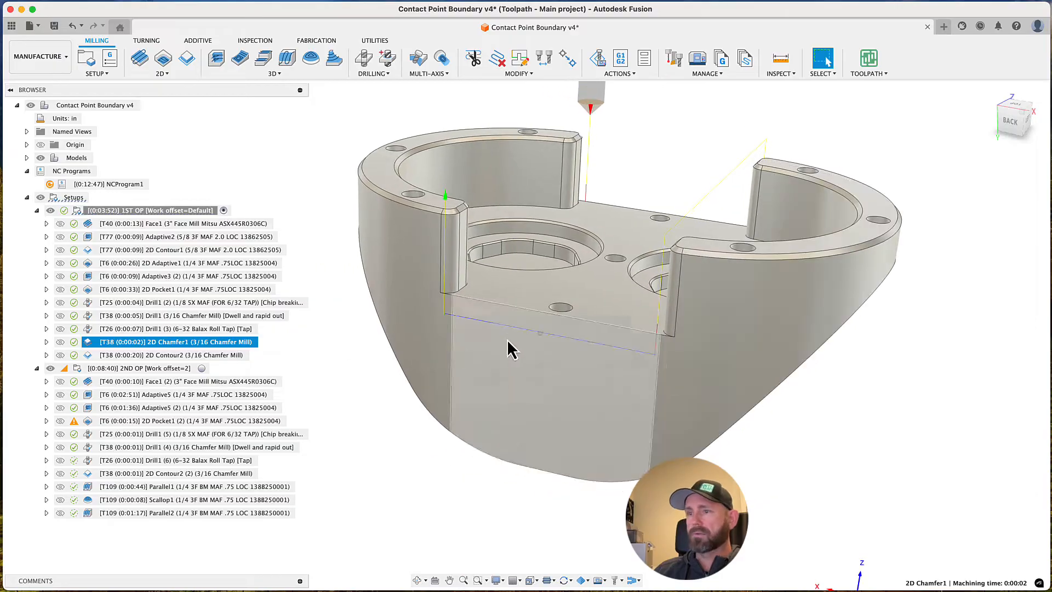
# Display the 2D Contour2 toolpath and activate the 2ND OP setup
pyautogui.click(156, 356)
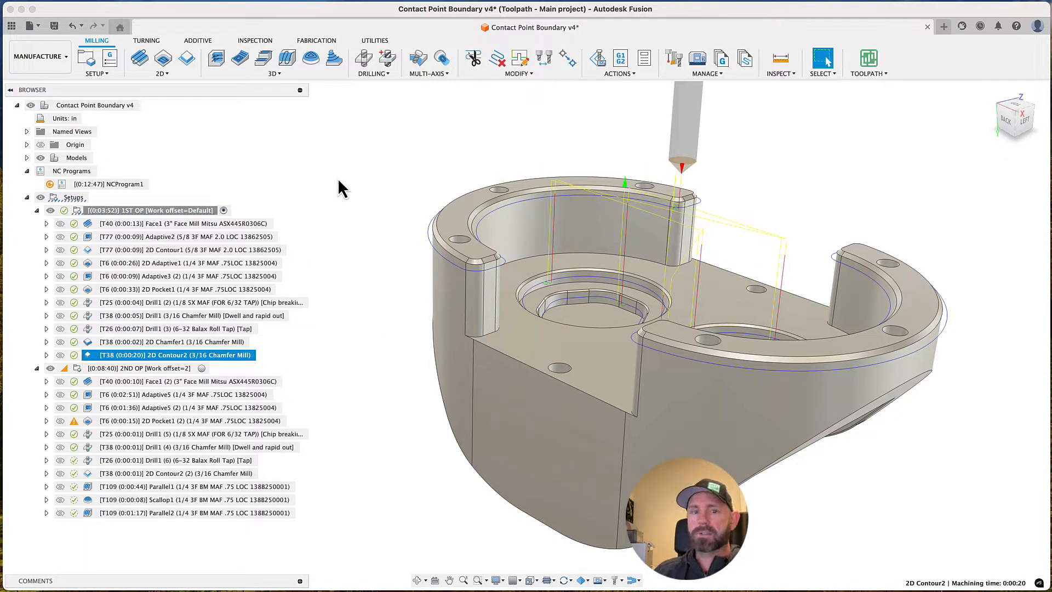
pyautogui.click(201, 368)
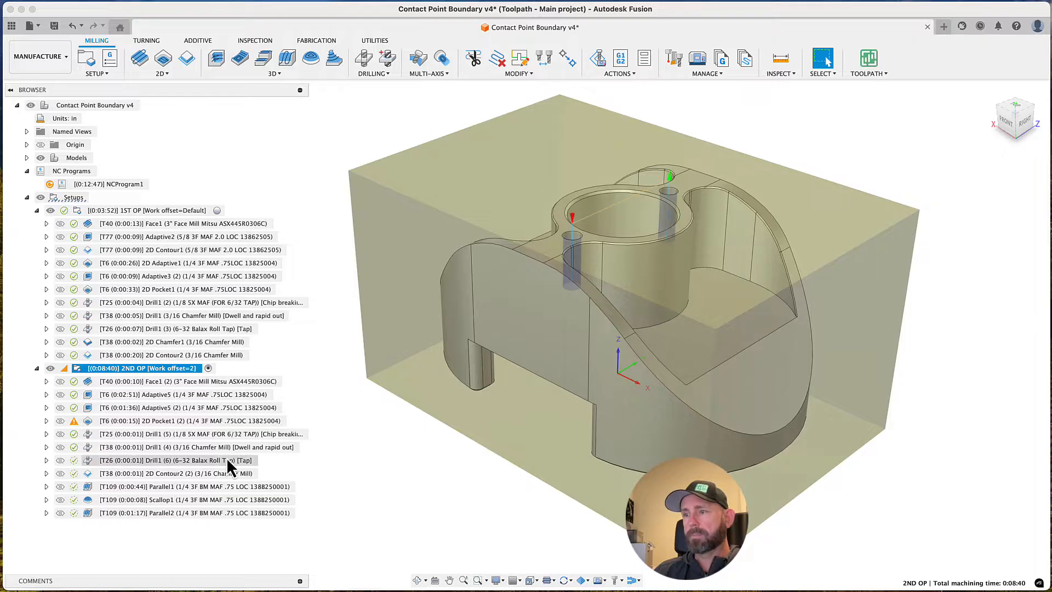
# Display the 2ND OP's Face1 (2) and Adaptive5 toolpaths, and examine the Adaptive5 roughing passes around the part
pyautogui.click(221, 384)
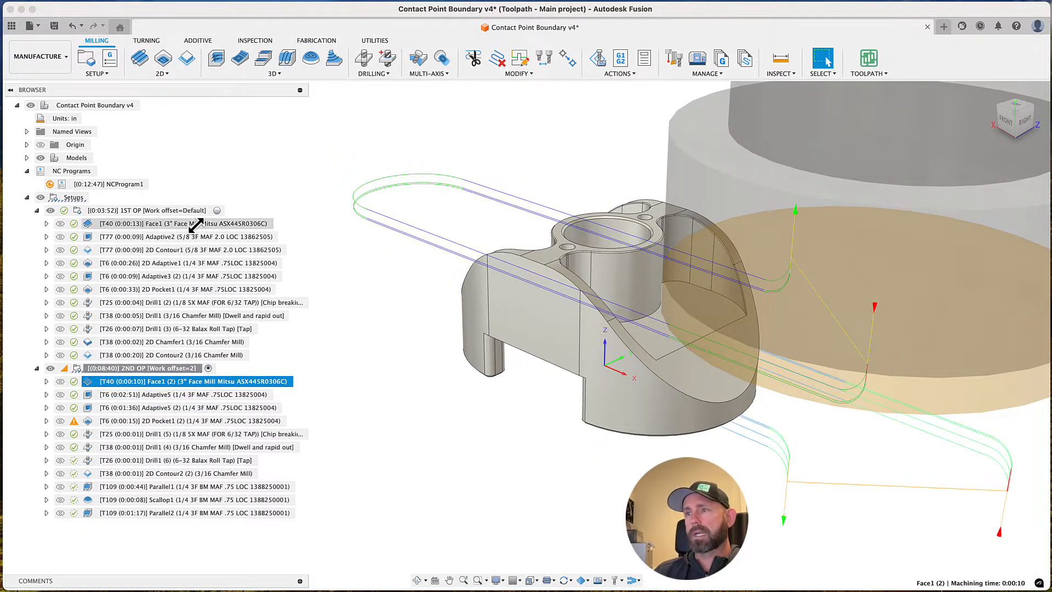
pyautogui.click(198, 395)
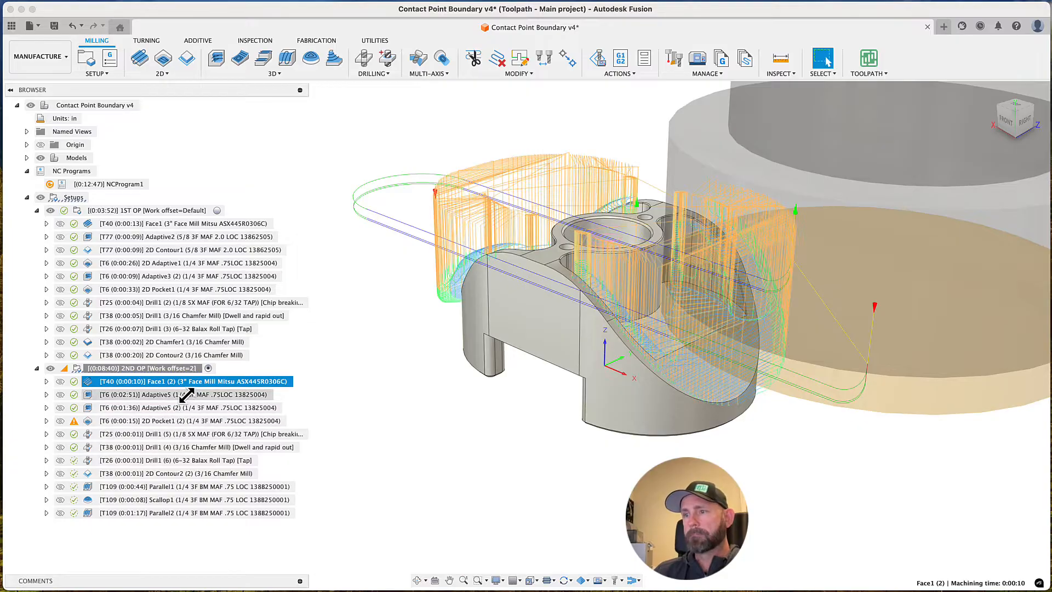
pyautogui.scroll(3, 358, 390)
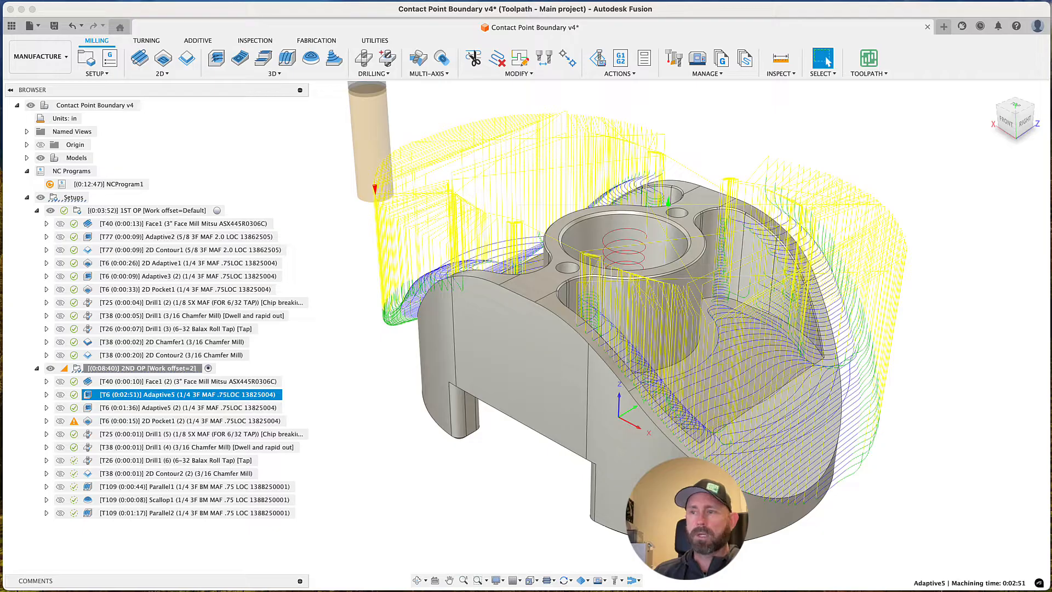
pyautogui.keyDown('shift'); pyautogui.moveTo(347, 507); pyautogui.dragTo(372, 477, button='middle'); pyautogui.keyUp('shift')
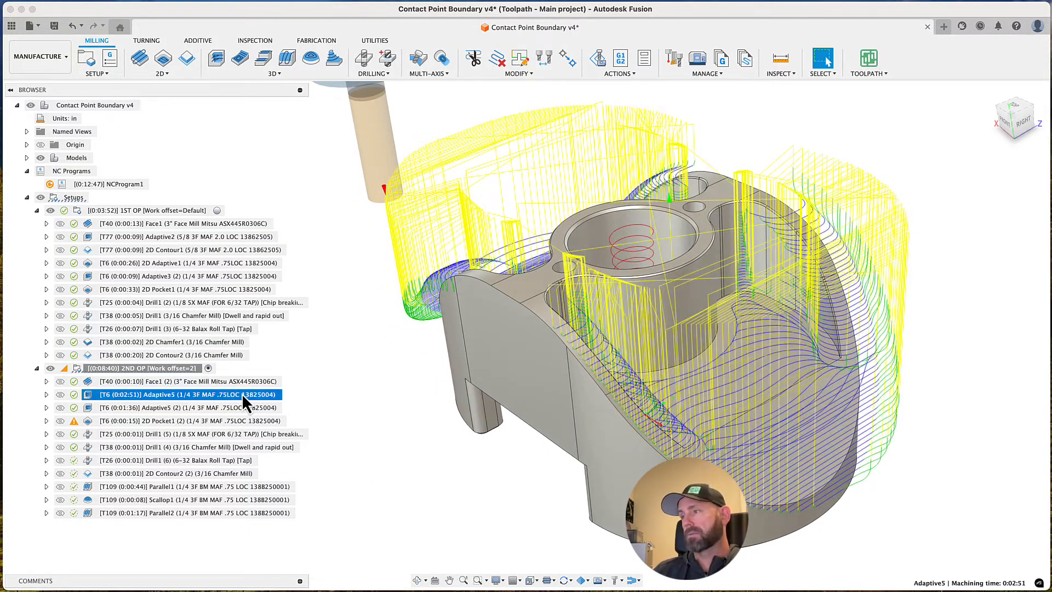
pyautogui.keyDown('shift'); pyautogui.moveTo(387, 362); pyautogui.dragTo(510, 376, button='middle'); pyautogui.keyUp('shift')
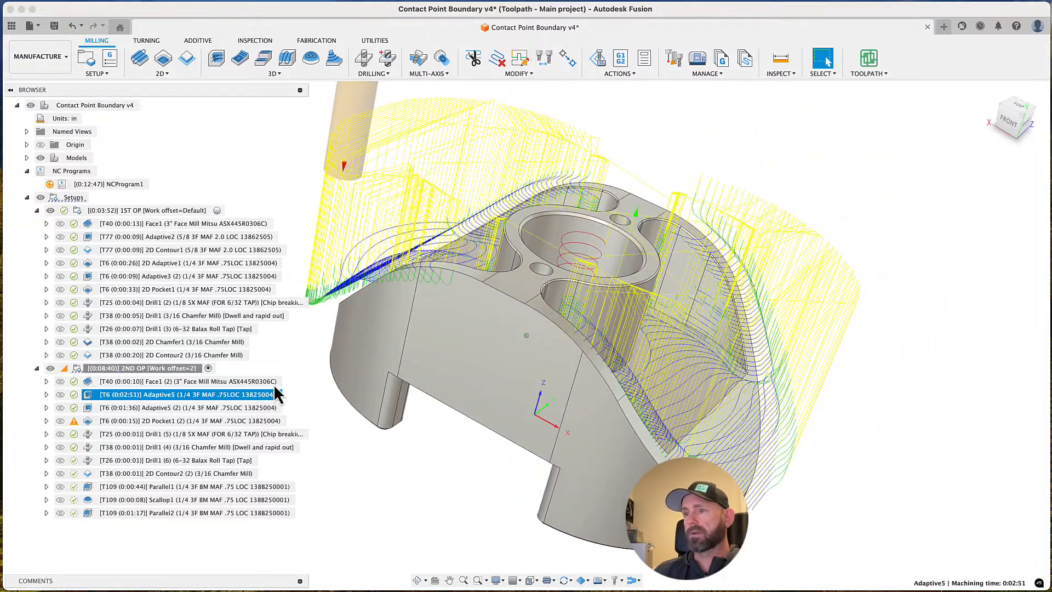
# Review Adaptive5's tool, stock contour selection and height settings, and cancel the edit
pyautogui.rightClick(227, 398)
pyautogui.click(255, 26)
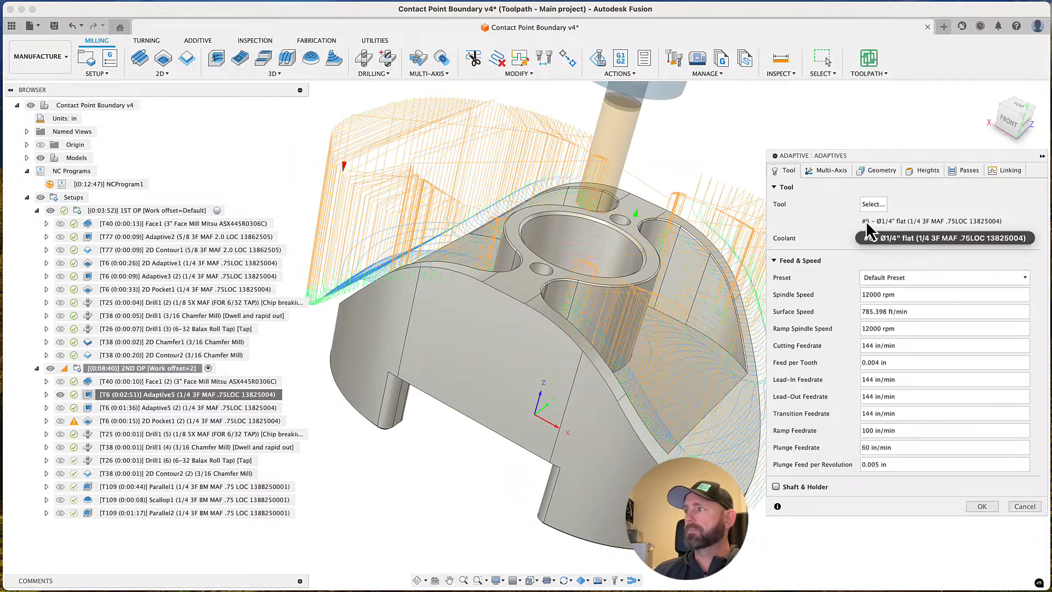
pyautogui.click(877, 172)
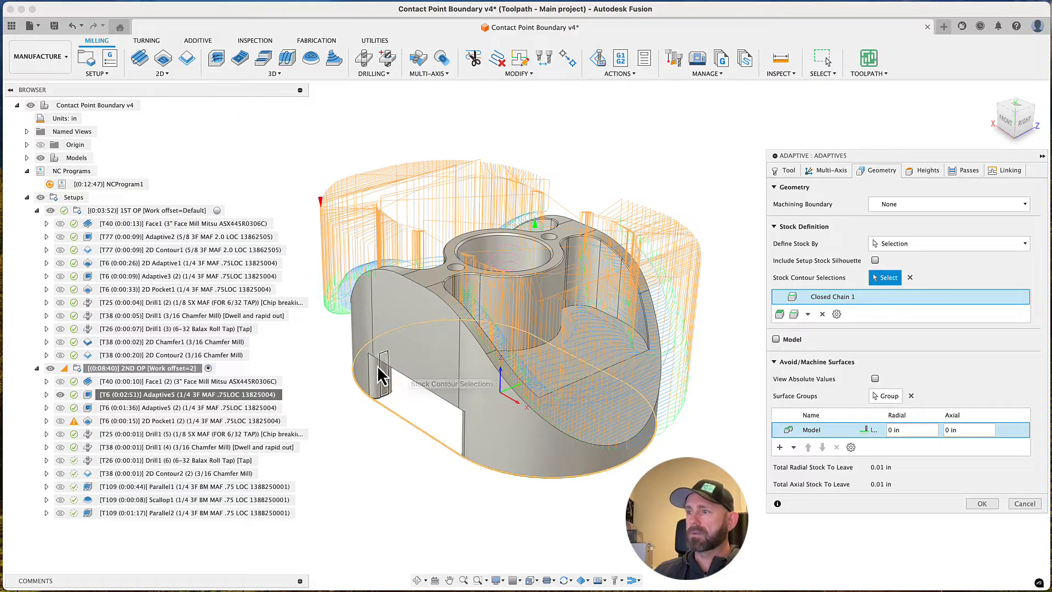
pyautogui.scroll(6, 423, 228)
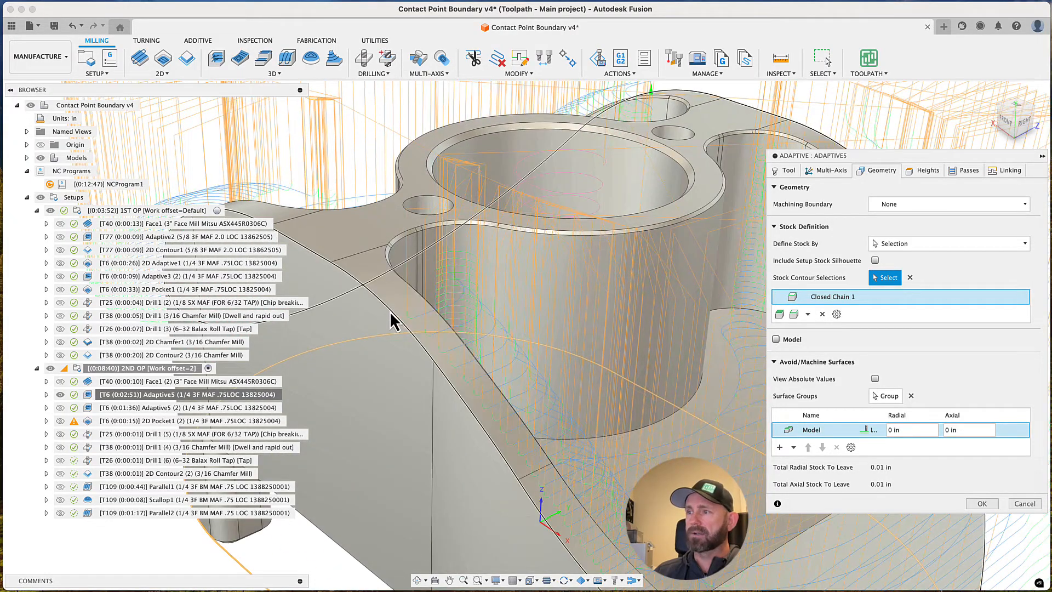
pyautogui.scroll(-6, 466, 307)
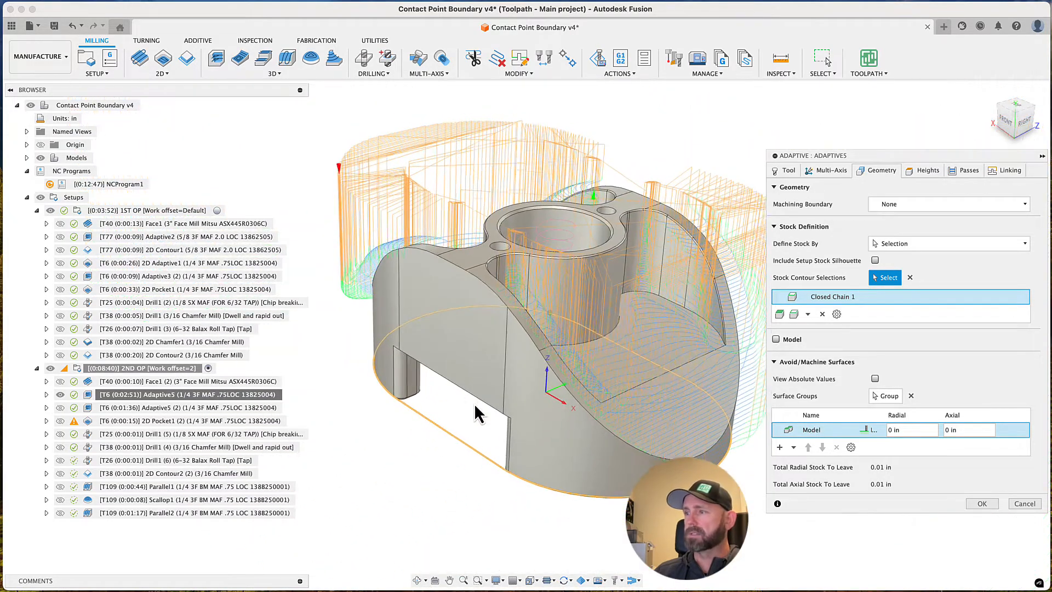
pyautogui.scroll(-2, 475, 407)
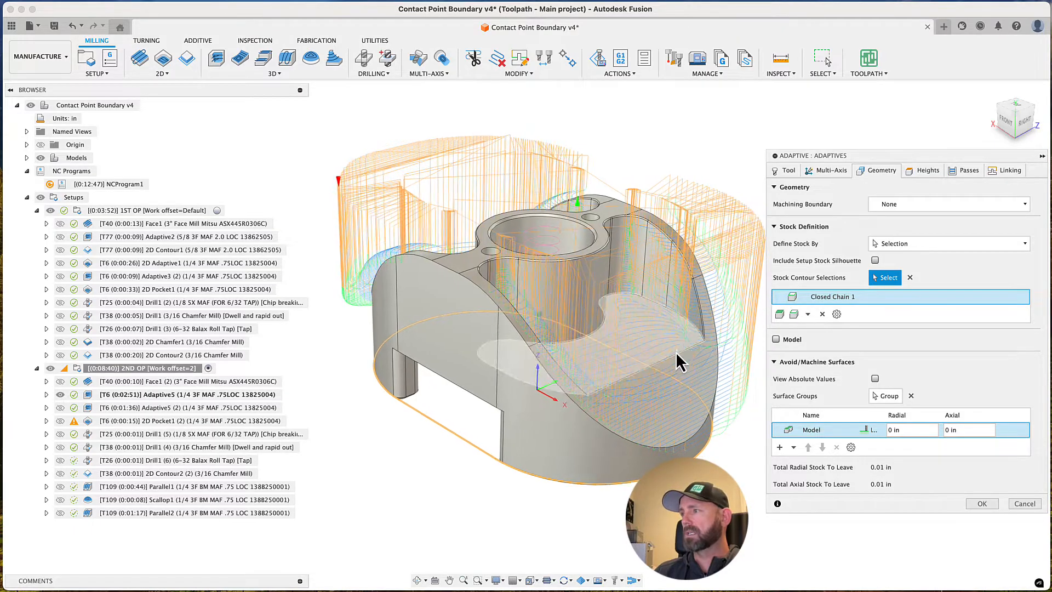
pyautogui.click(927, 173)
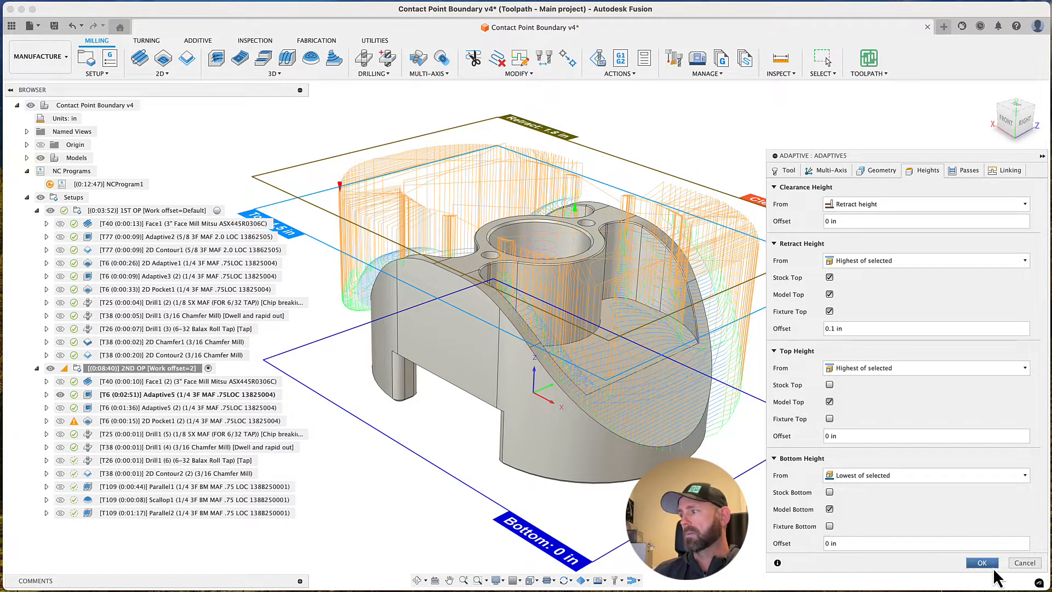
pyautogui.click(1018, 565)
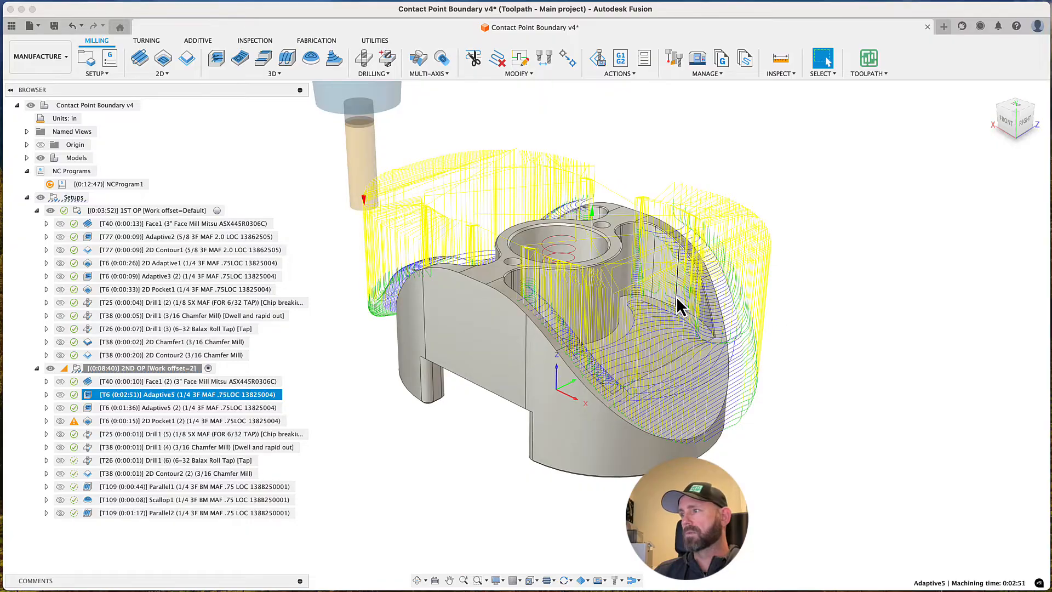
# Examine the Adaptive5 toolpath inside the narrow pocket between the central bore and the curved outer wall
pyautogui.scroll(10, 678, 305)
pyautogui.scroll(-5, 678, 304)
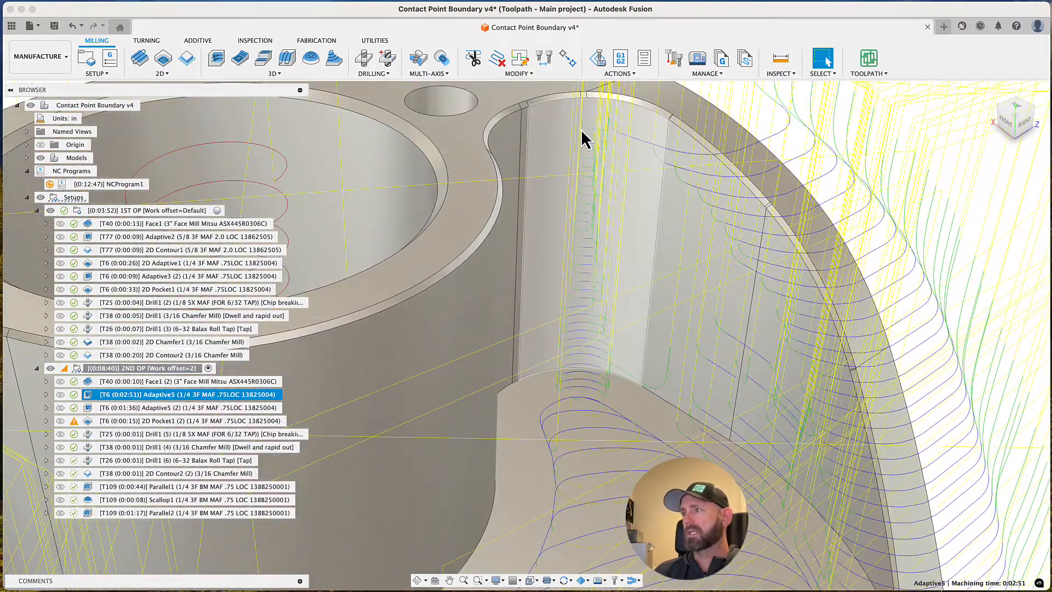
pyautogui.scroll(-10, 584, 180)
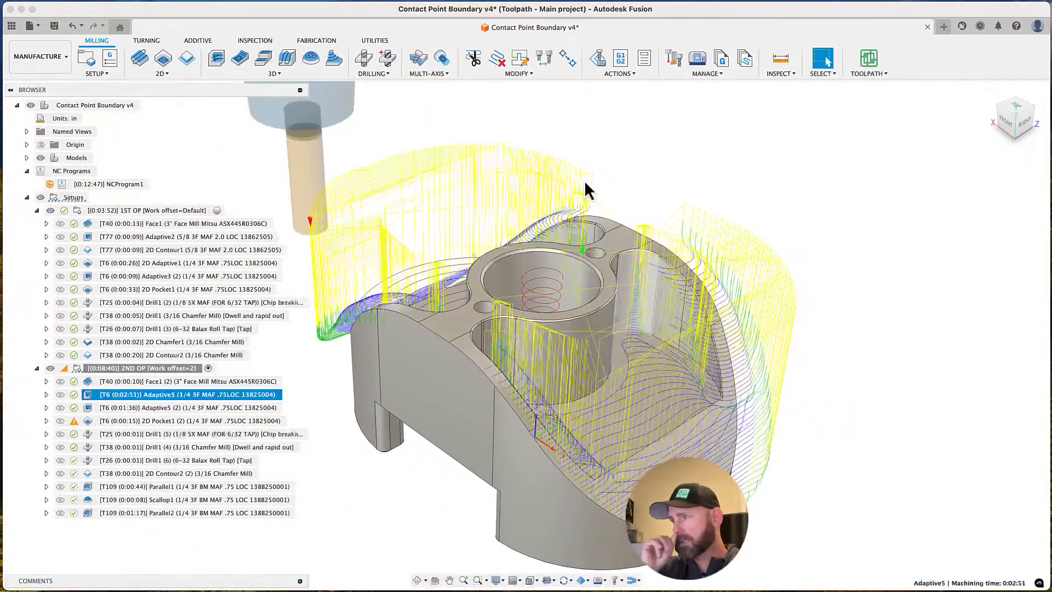
pyautogui.scroll(-2, 584, 180)
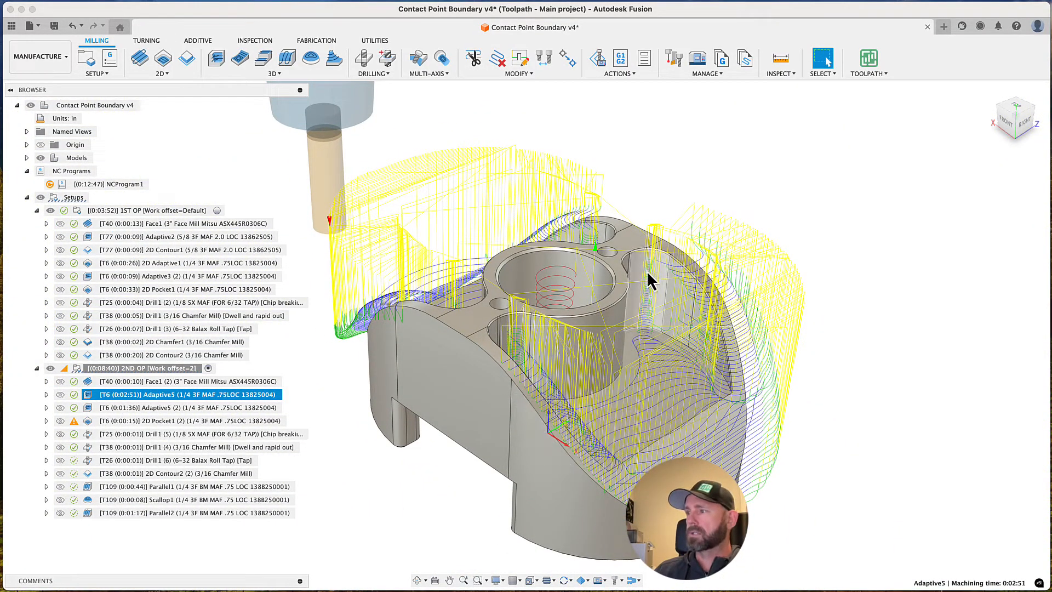
# Display the Adaptive5 (2) toolpath, review Adaptive5's height and pass settings against the pocket toolpath, and cancel the edit
pyautogui.click(154, 408)
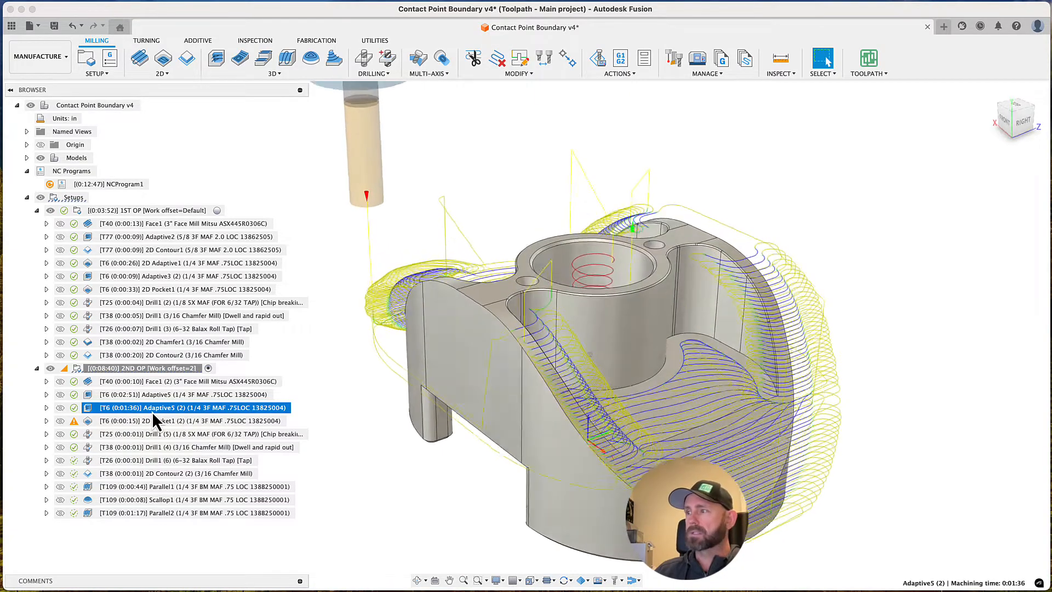
pyautogui.click(363, 465)
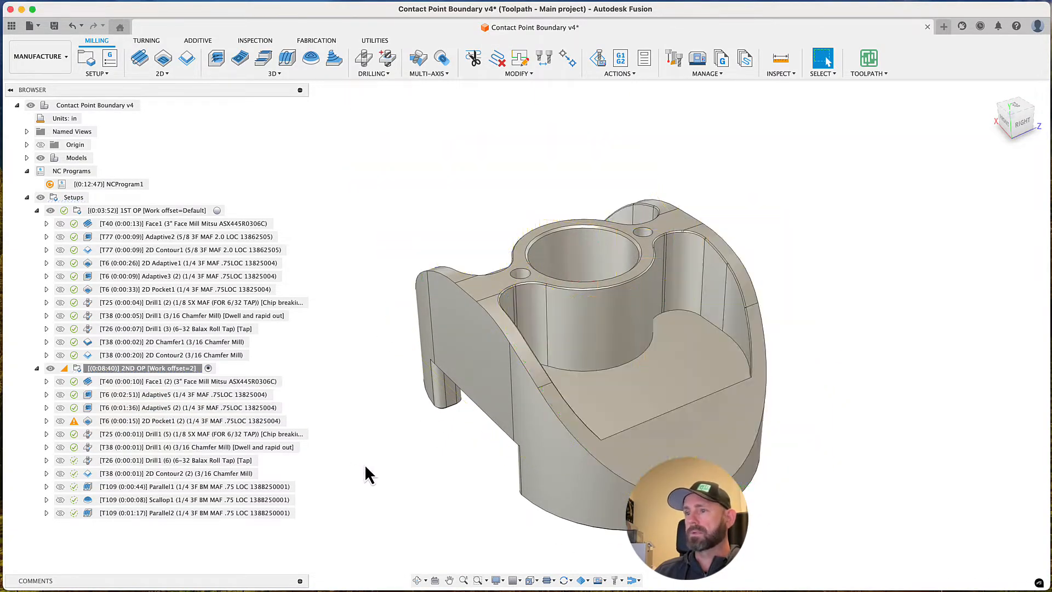
pyautogui.rightClick(200, 398)
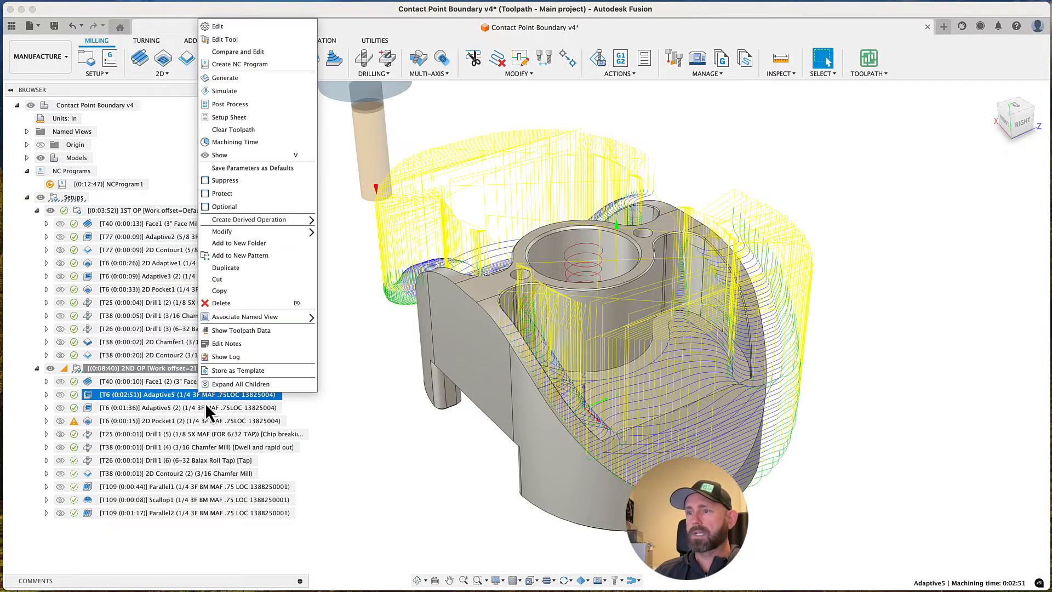
pyautogui.click(264, 27)
pyautogui.scroll(2, 666, 231)
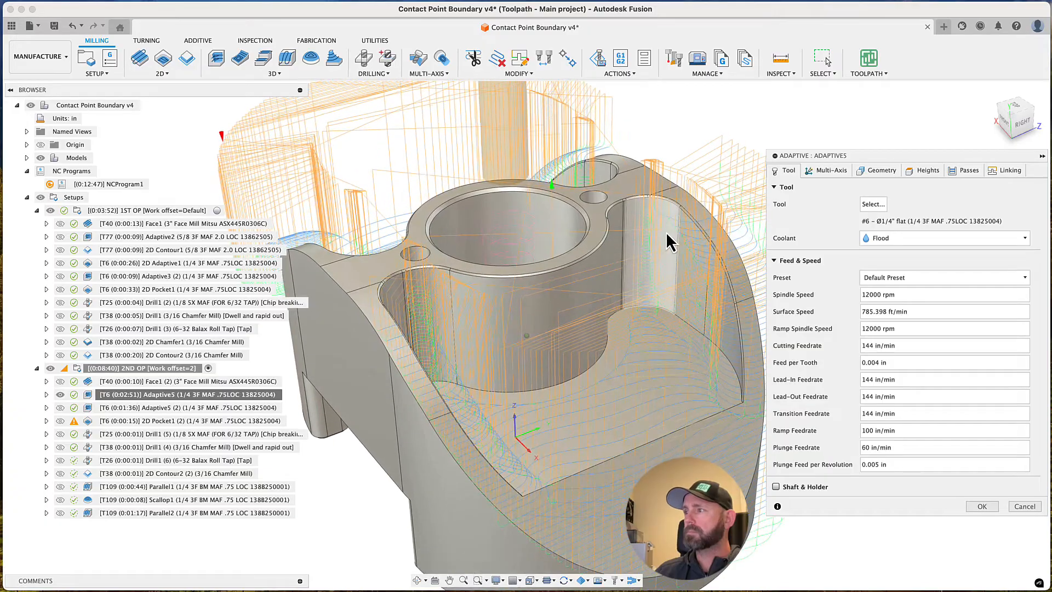
pyautogui.click(923, 171)
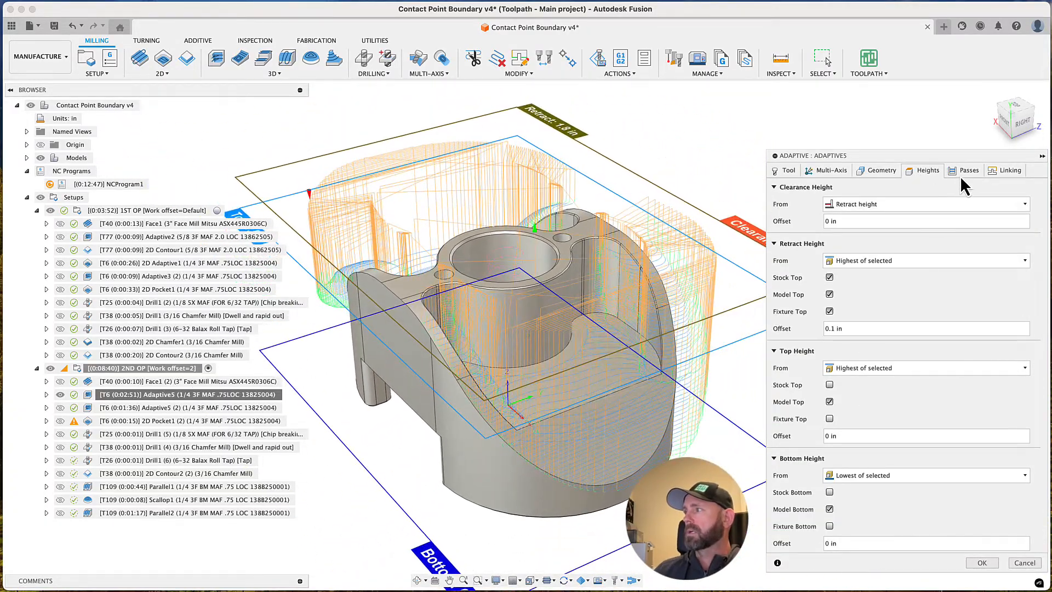
pyautogui.click(964, 171)
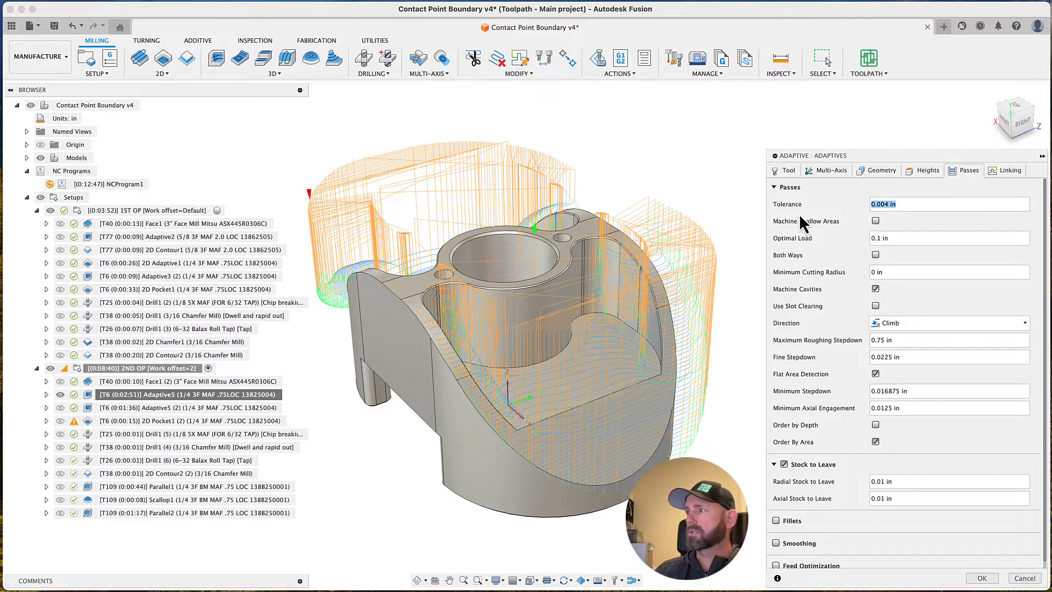
pyautogui.scroll(5, 648, 252)
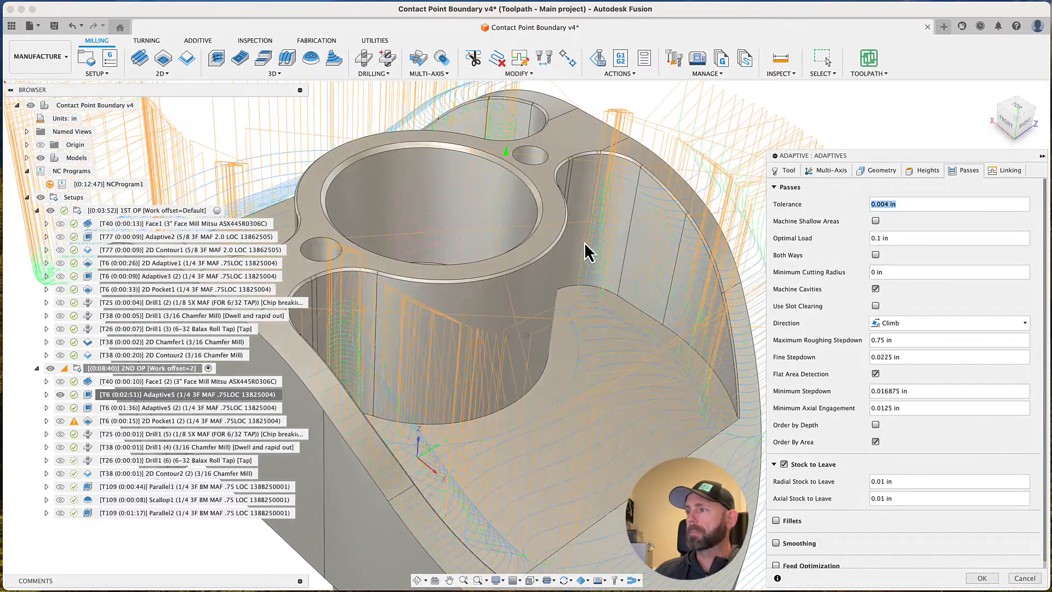
pyautogui.scroll(-5, 587, 252)
pyautogui.click(1025, 579)
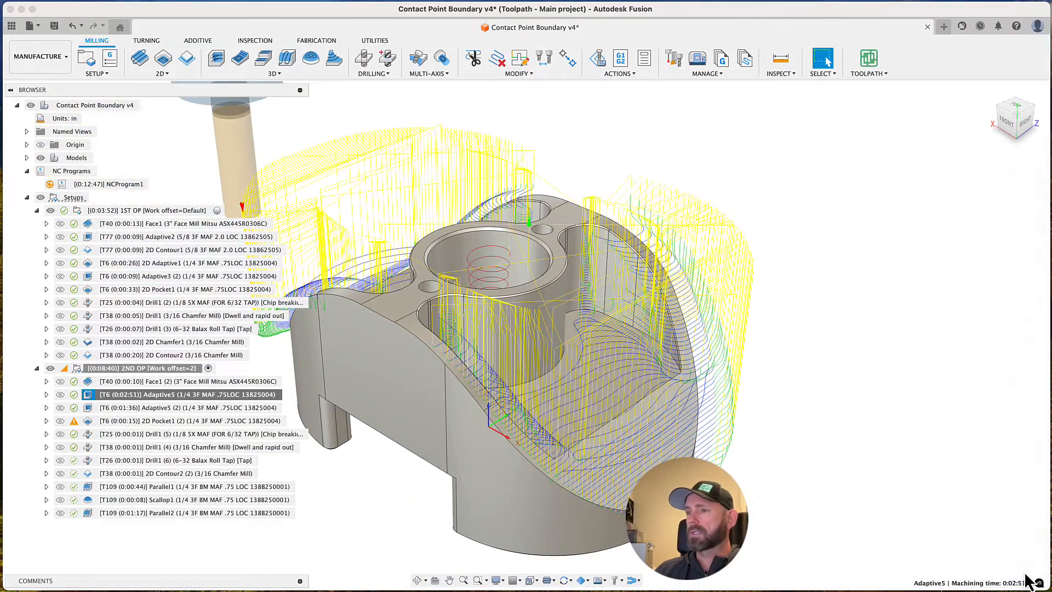
# Open Adaptive5 (2) for editing and check the tolerance in its pass settings
pyautogui.rightClick(221, 407)
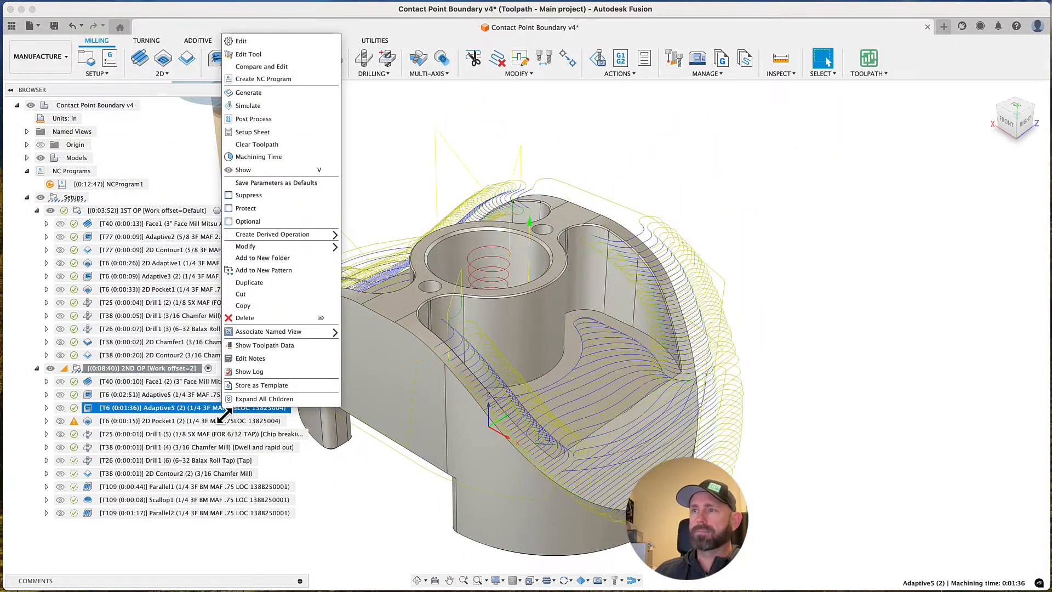
pyautogui.click(255, 43)
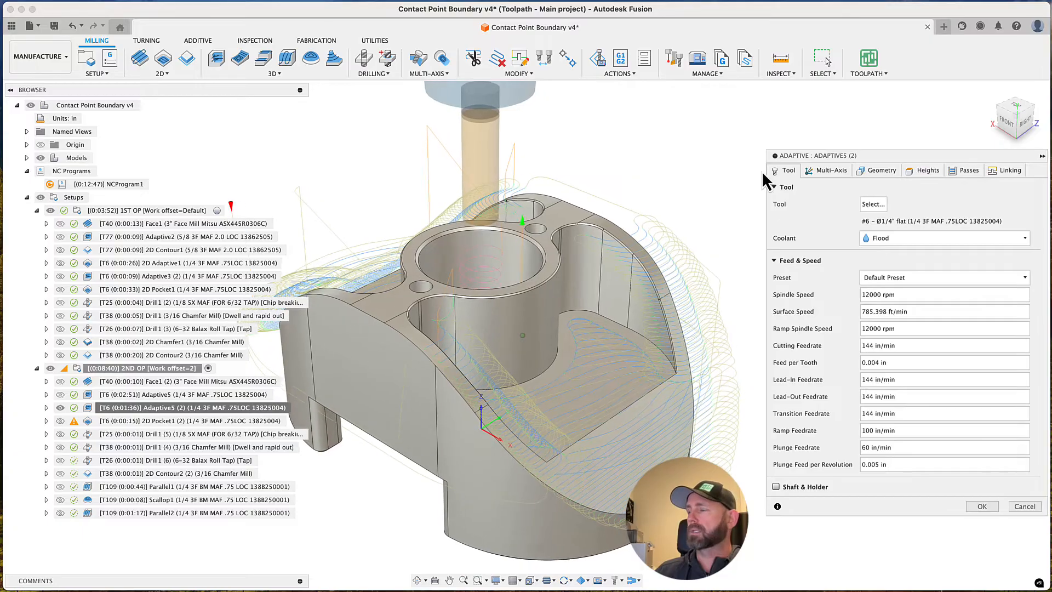
pyautogui.scroll(5, 710, 183)
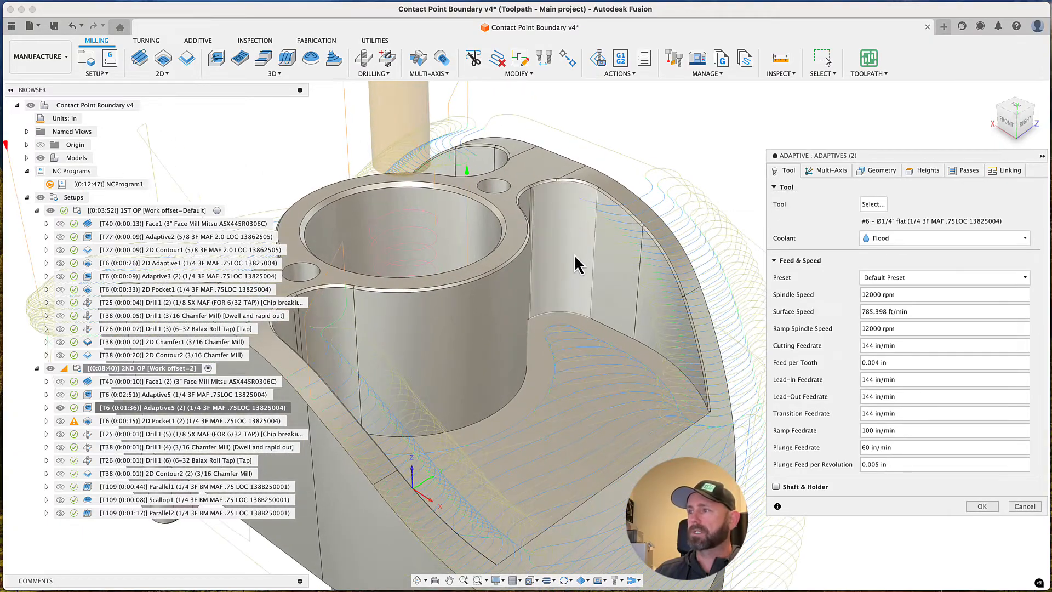
pyautogui.keyDown('shift'); pyautogui.moveTo(575, 274); pyautogui.dragTo(565, 276, button='middle'); pyautogui.keyUp('shift')
pyautogui.click(965, 172)
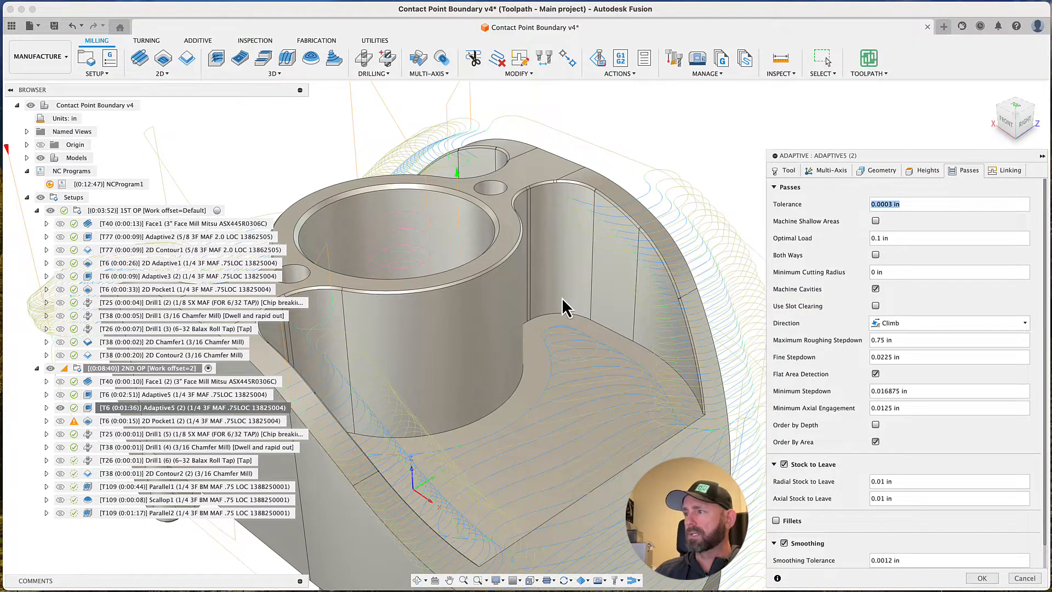
pyautogui.click(926, 203)
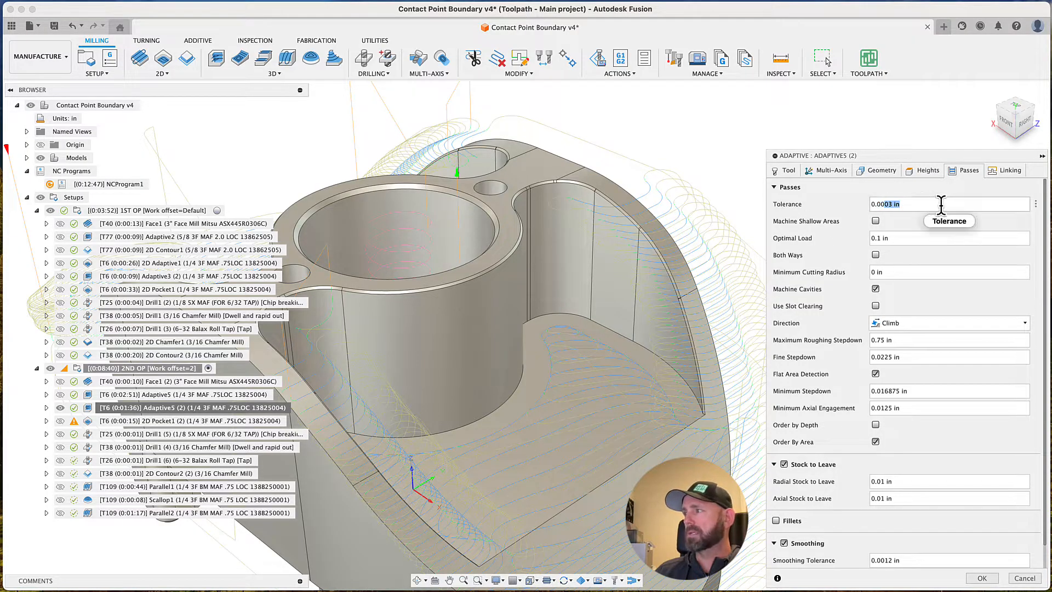
pyautogui.moveTo(932, 204); pyautogui.dragTo(869, 204)
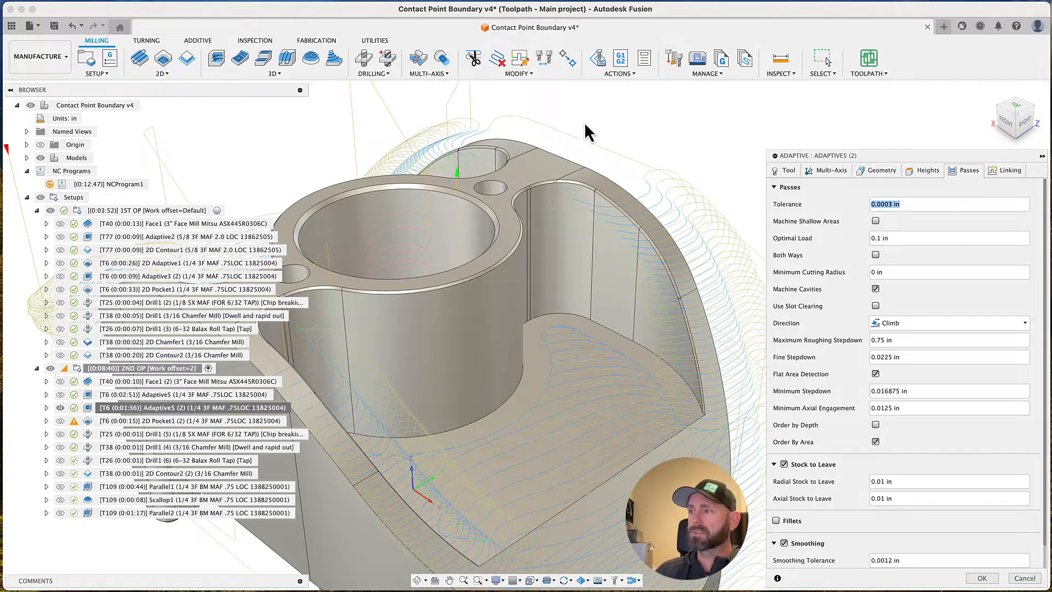
# Examine the Adaptive5 (2) toolpath around the part and across the pocket floor beside the central bore
pyautogui.scroll(-5, 578, 140)
pyautogui.keyDown('shift'); pyautogui.scroll(-5, 564, 192); pyautogui.keyUp('shift')
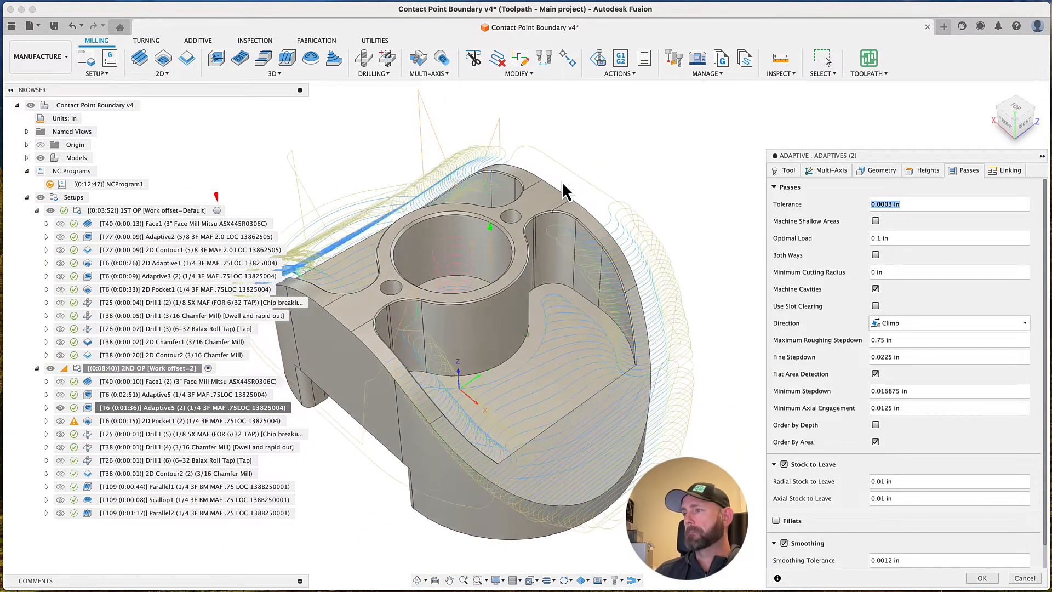
pyautogui.keyDown('shift'); pyautogui.scroll(5, 561, 181); pyautogui.keyUp('shift')
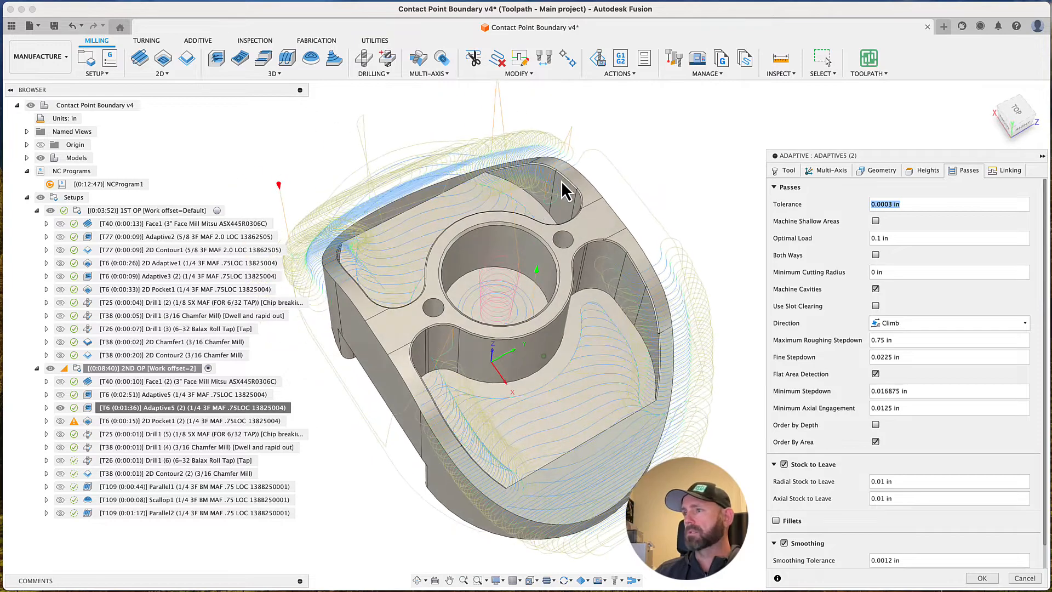
pyautogui.keyDown('shift'); pyautogui.scroll(3, 591, 183); pyautogui.keyUp('shift')
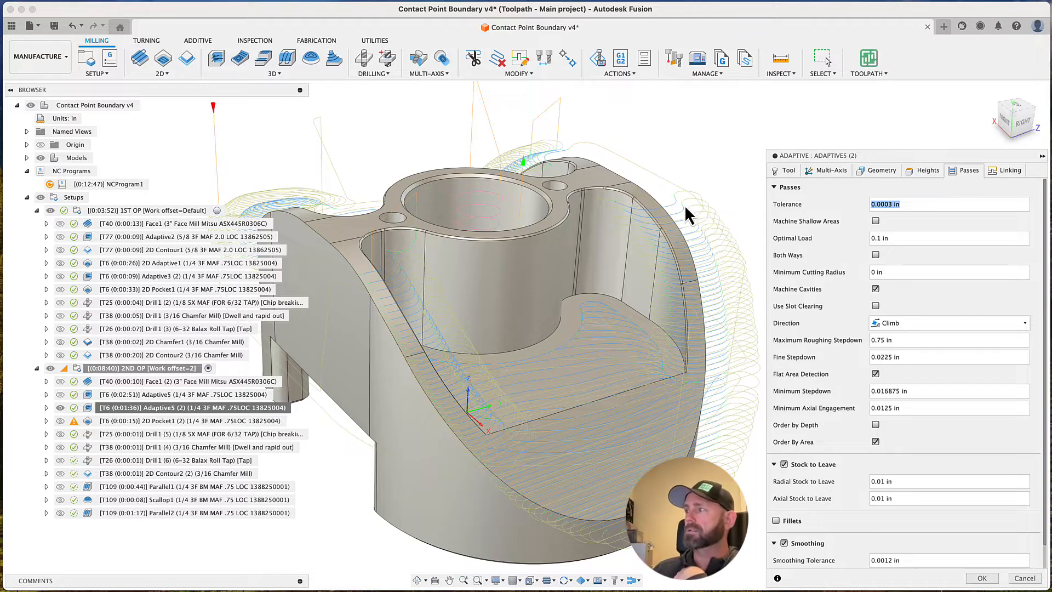
pyautogui.click(900, 202)
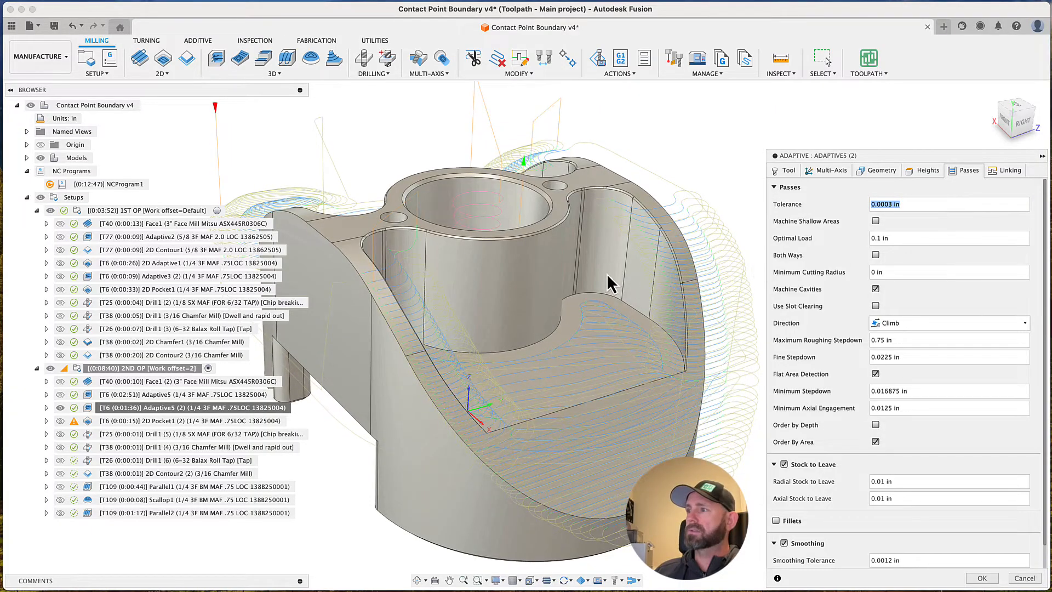
pyautogui.scroll(-3, 603, 208)
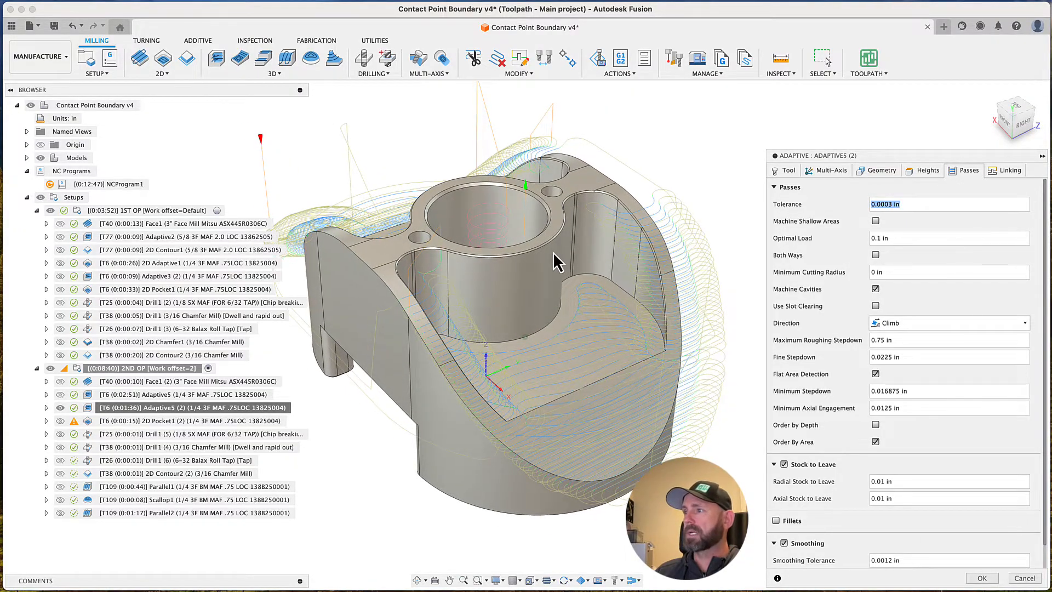
pyautogui.scroll(5, 602, 256)
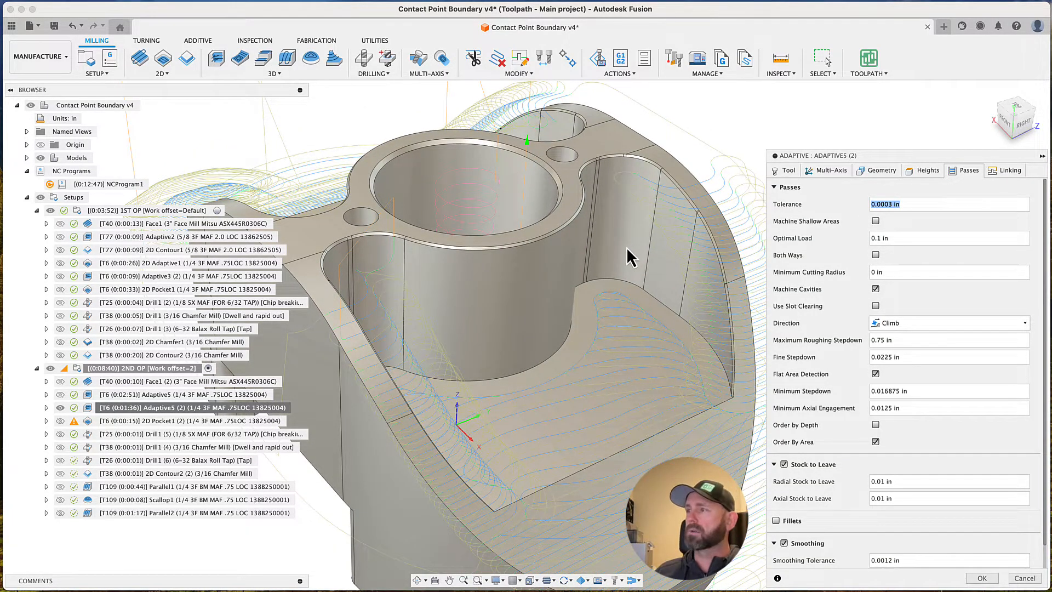
pyautogui.scroll(1, 612, 312)
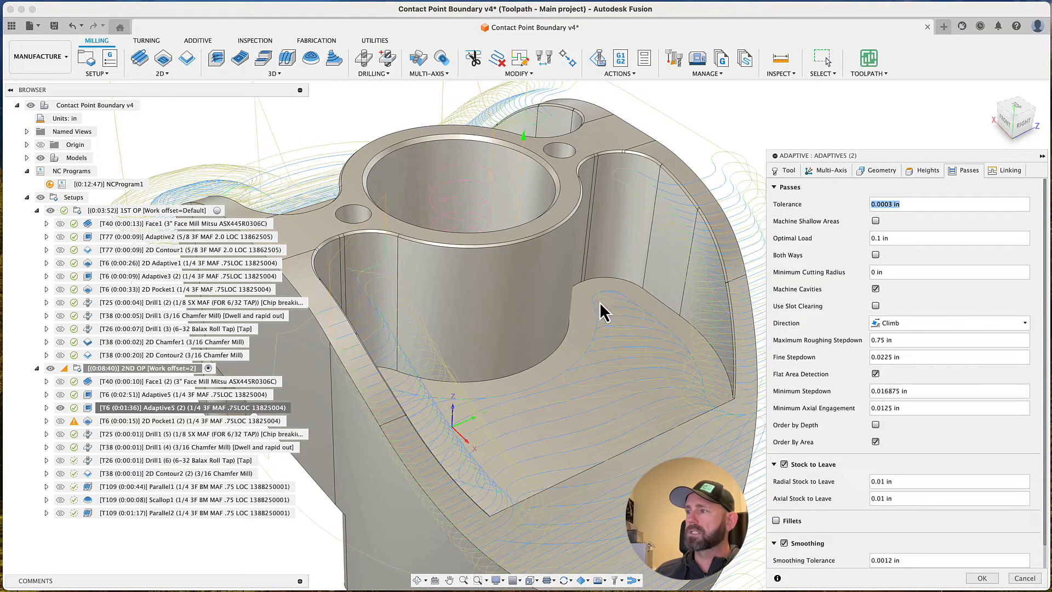
pyautogui.scroll(-3, 619, 268)
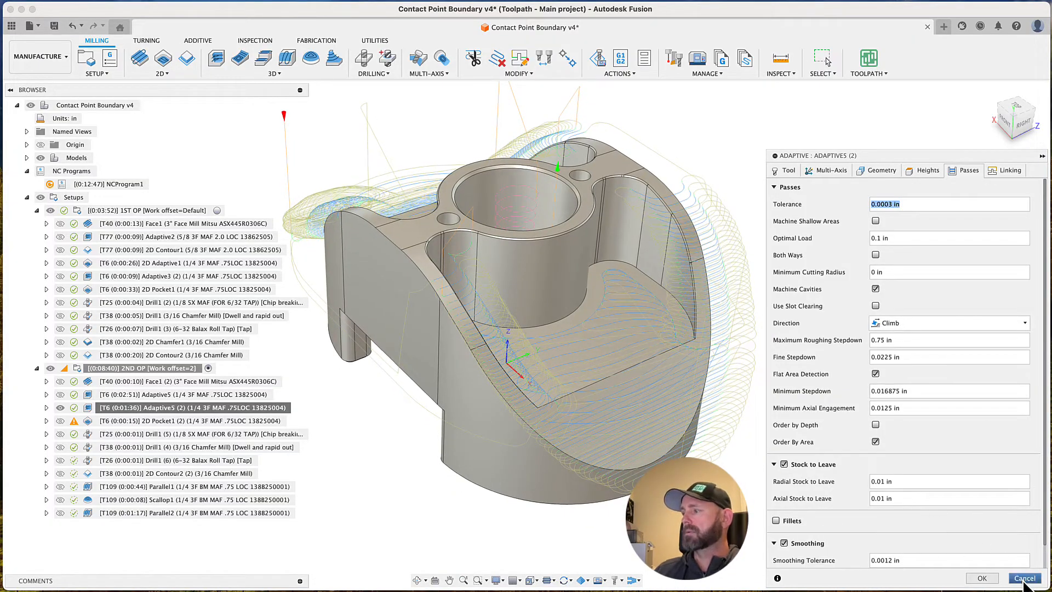
# Turn off smoothing for Adaptive5 (2) and accept the edit to regenerate the toolpath
pyautogui.click(879, 560)
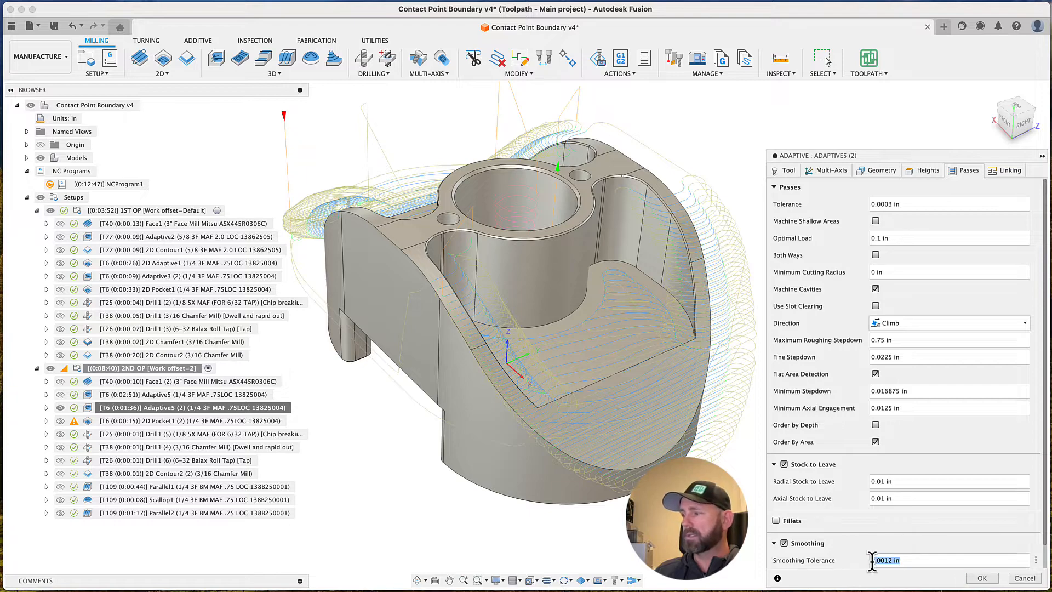
pyautogui.click(785, 545)
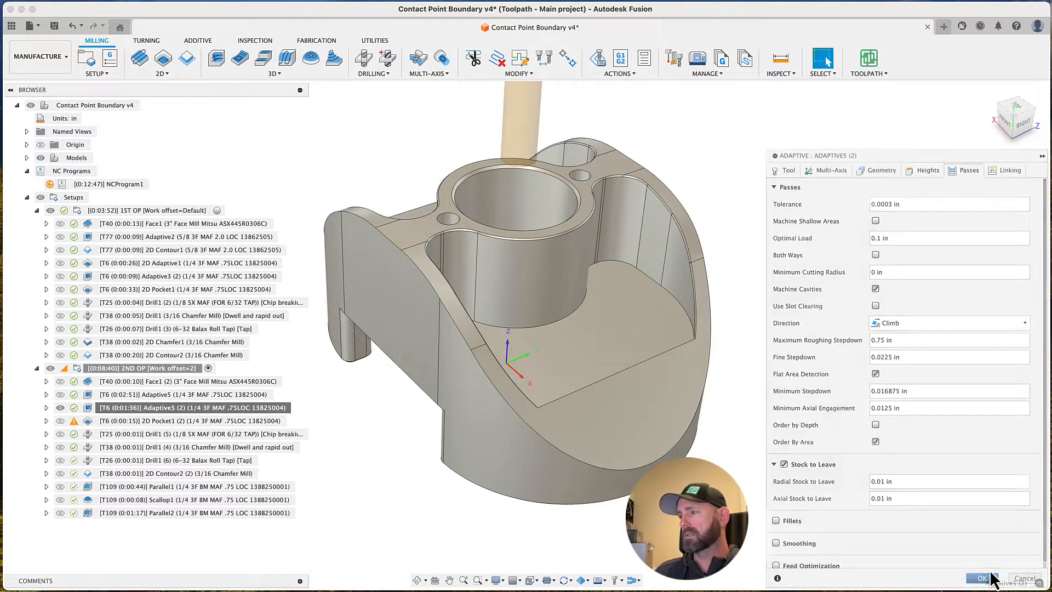
pyautogui.click(982, 578)
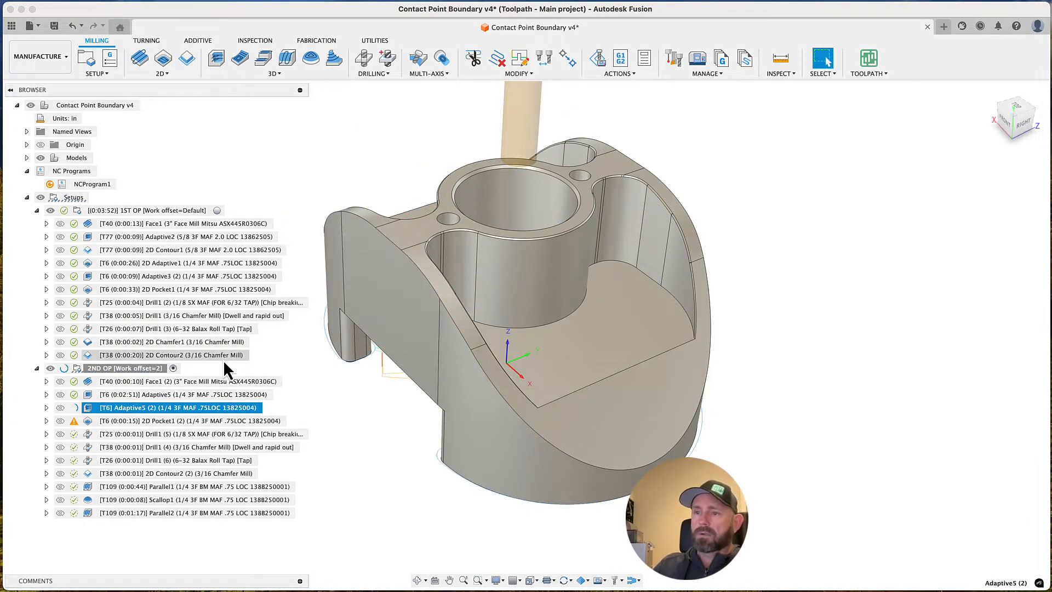
# Compare the Adaptive5 toolpath with the regenerated Adaptive5 (2) toolpath
pyautogui.moveTo(345, 387); pyautogui.dragTo(358, 385, button='middle')
pyautogui.scroll(1, 358, 385)
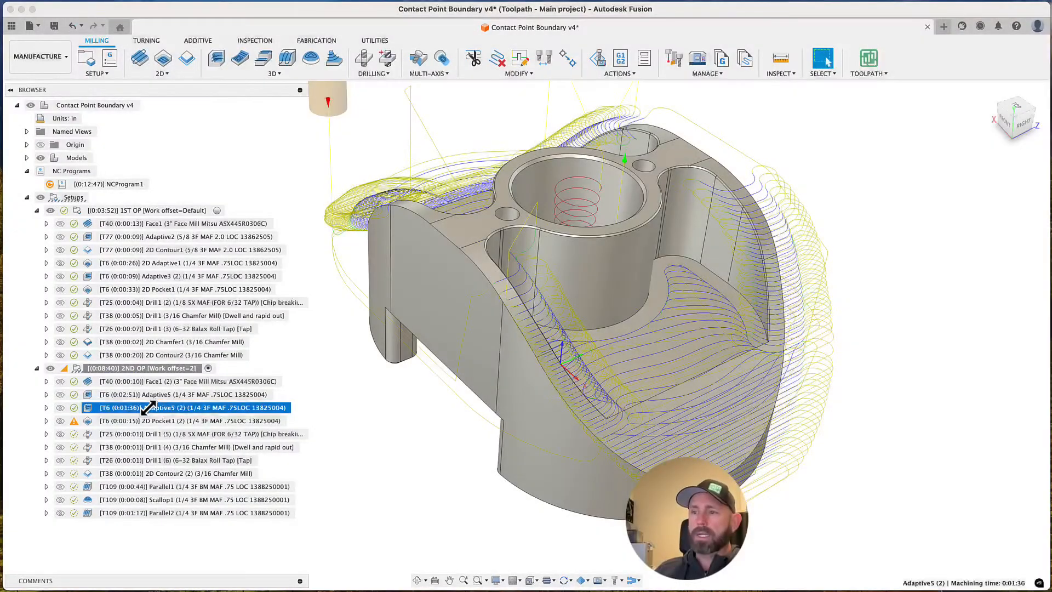
pyautogui.click(158, 400)
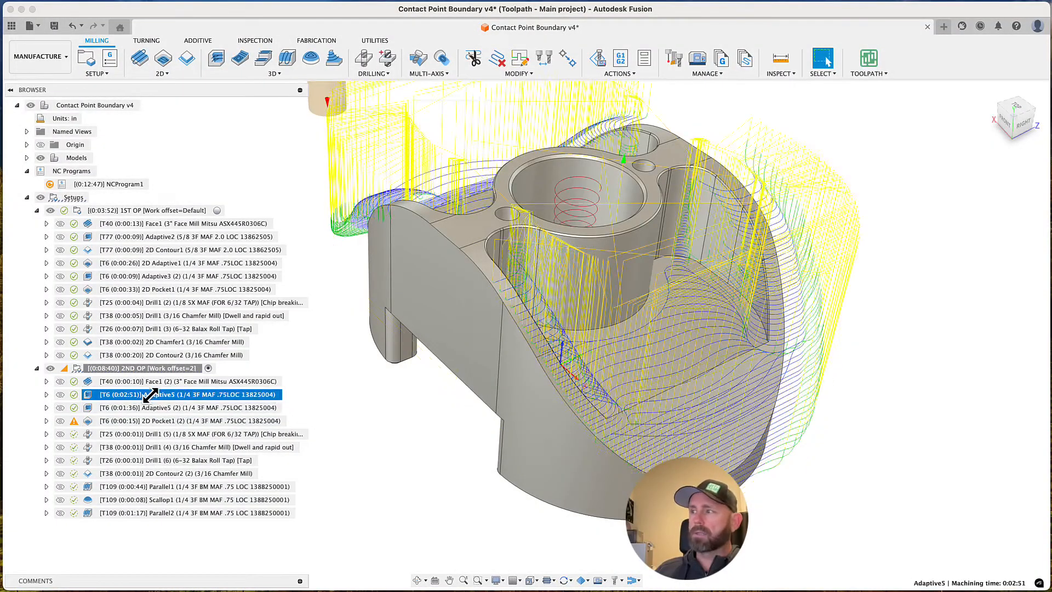
pyautogui.click(154, 407)
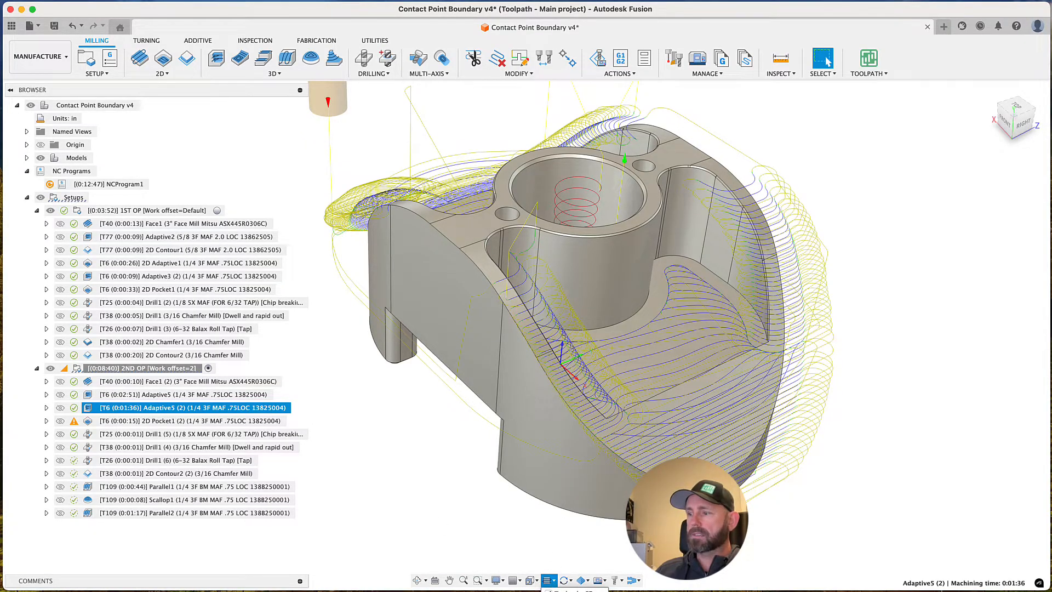
# Turn on toolpath point display and examine the spacing of Adaptive5 (2)'s points on the pocket floor
pyautogui.click(548, 590)
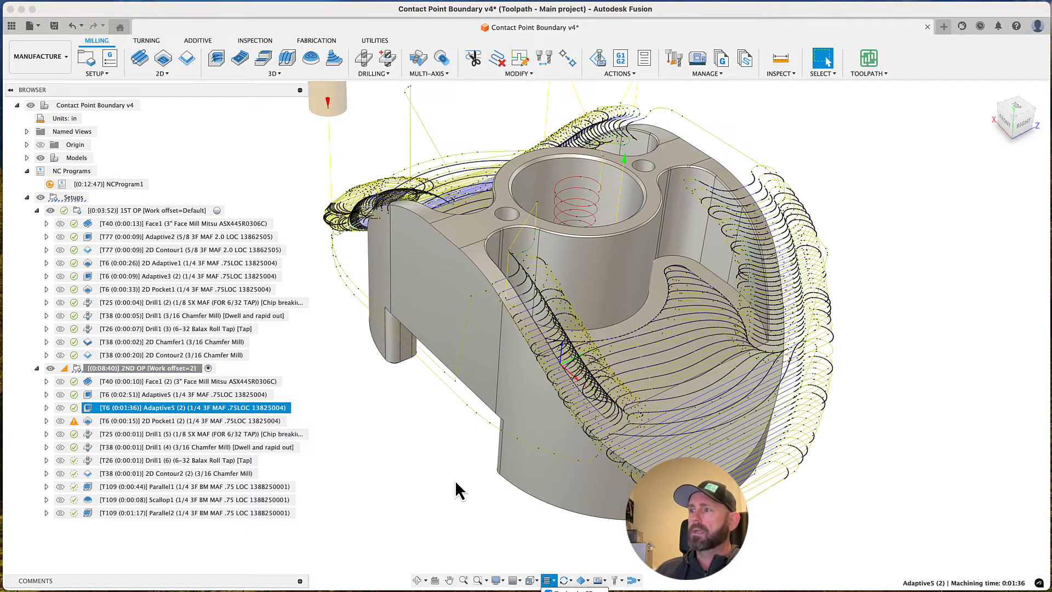
pyautogui.scroll(1, 455, 480)
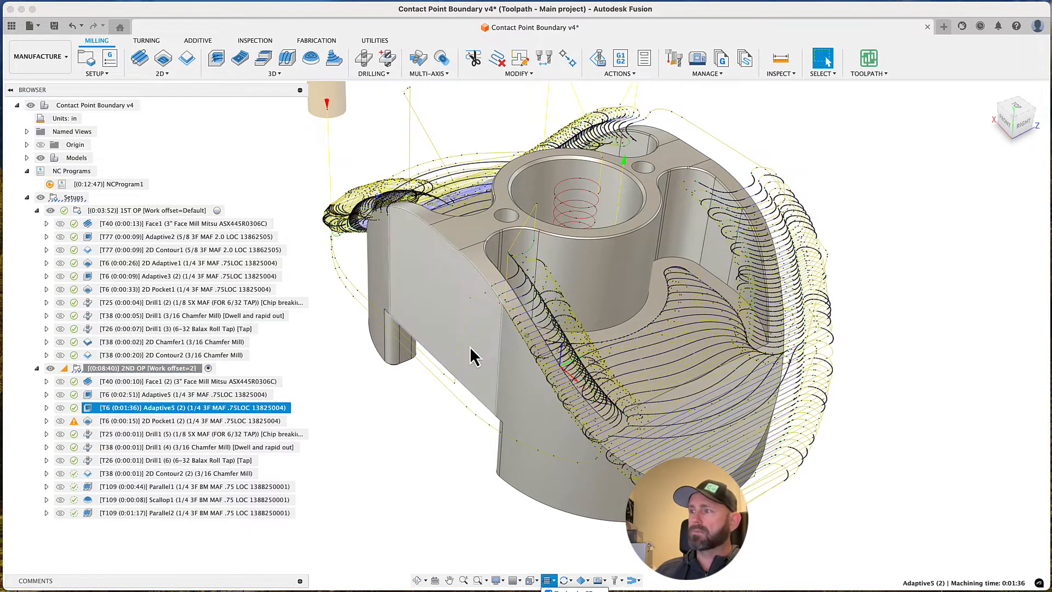
pyautogui.scroll(10, 471, 408)
pyautogui.scroll(10, 472, 407)
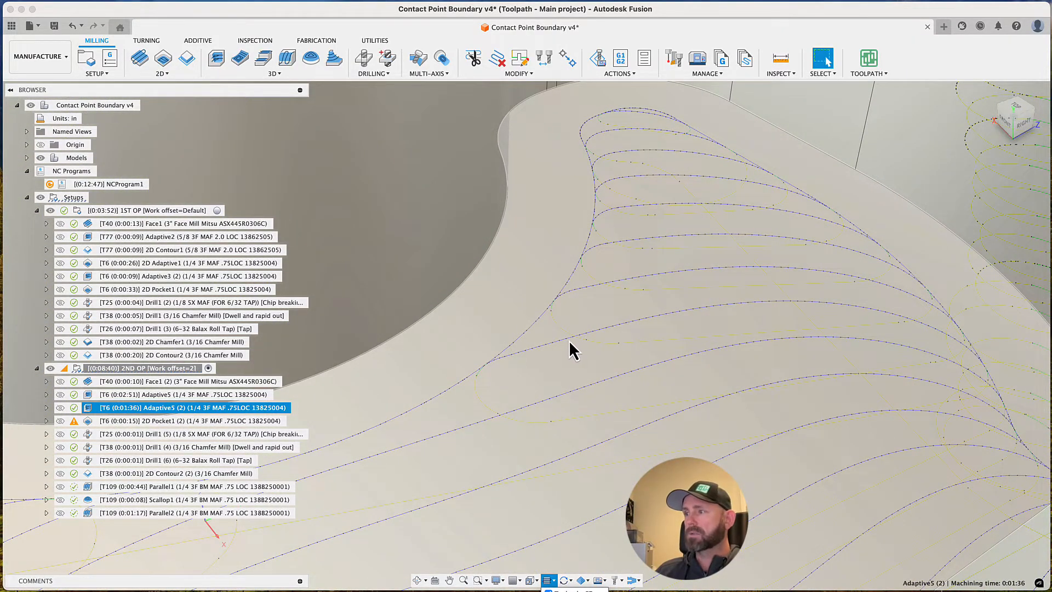
pyautogui.scroll(-15, 577, 339)
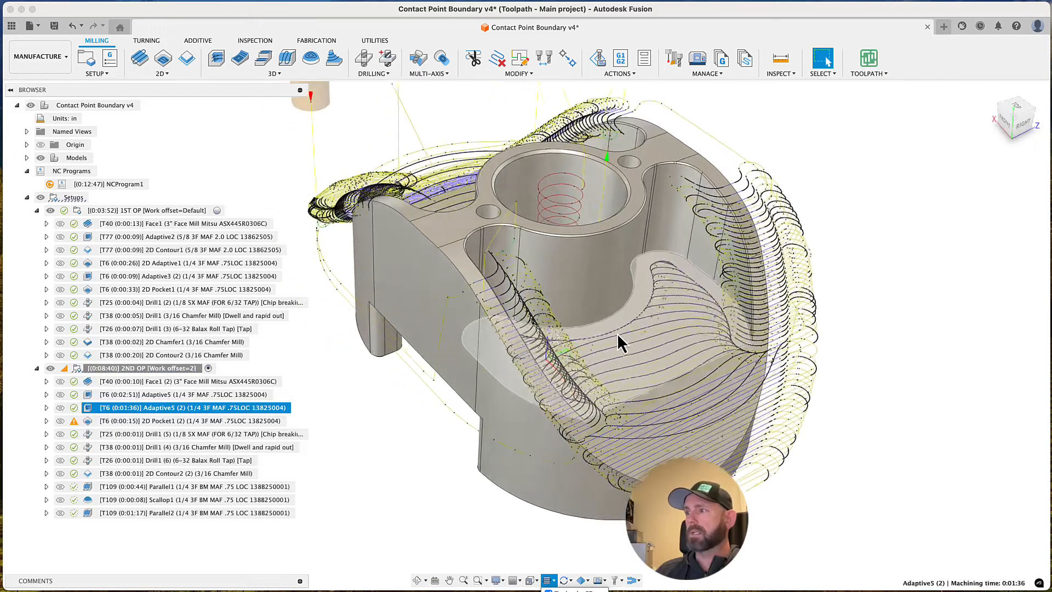
# Expand Adaptive5 (2) and Adaptive5 to compare their toolpath data sizes
pyautogui.click(47, 408)
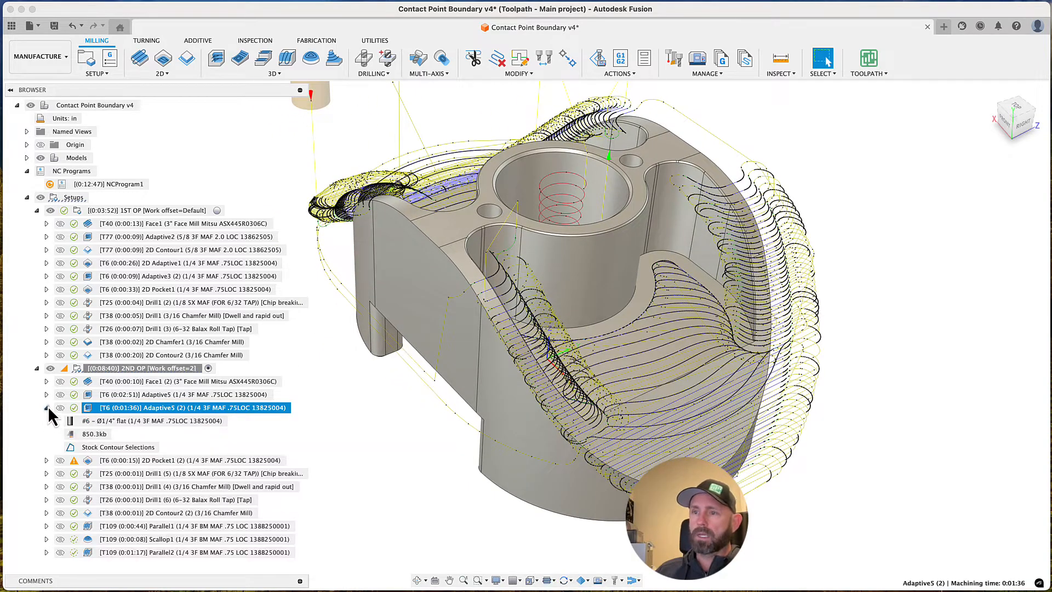
pyautogui.click(47, 394)
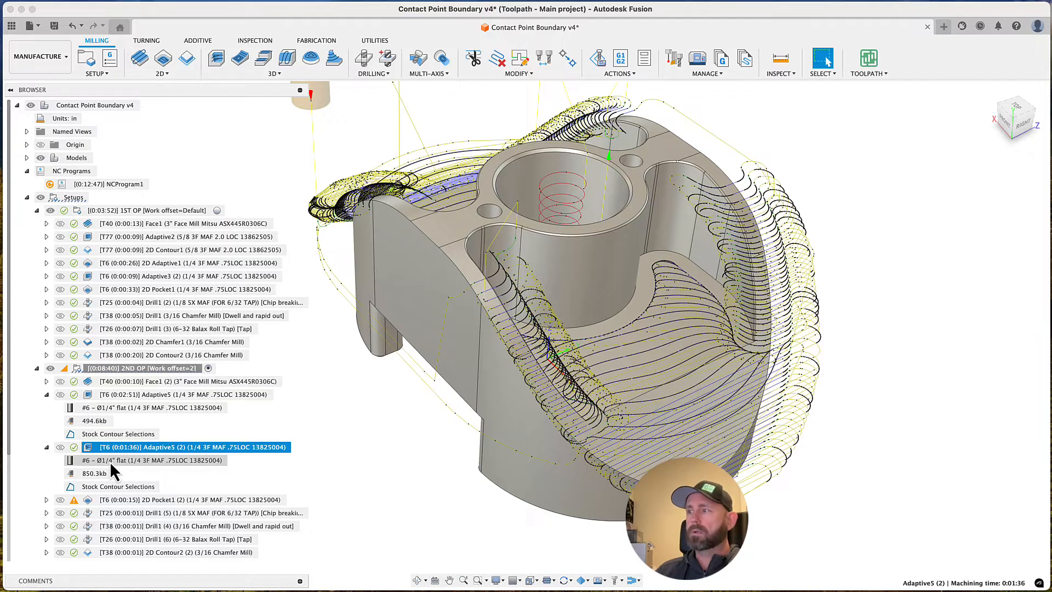
pyautogui.moveTo(639, 384); pyautogui.dragTo(632, 384, button='middle')
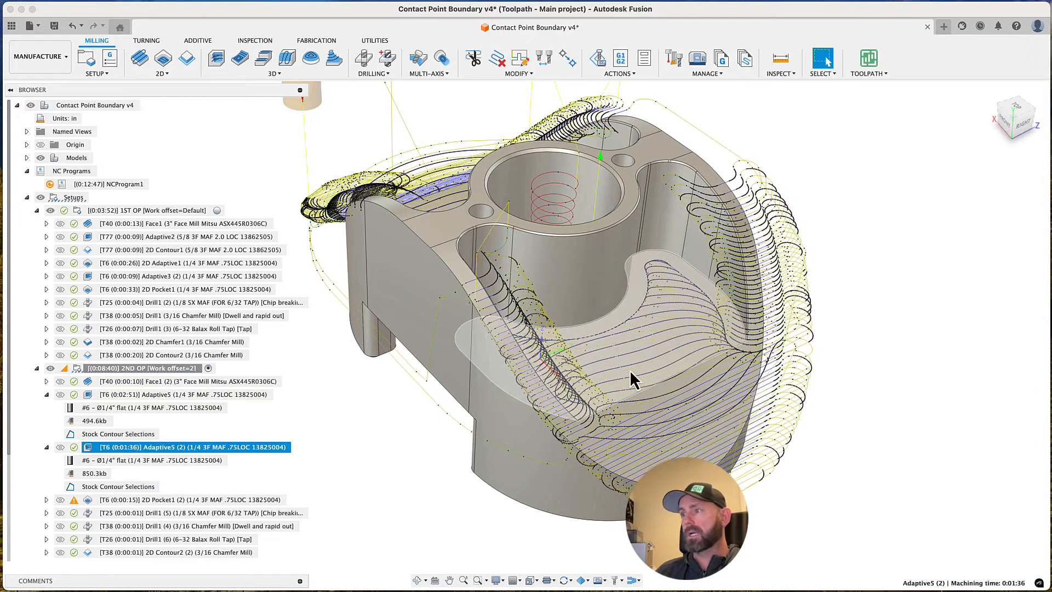
# Turn smoothing back on for Adaptive5 (2) with a 0.0012 in smoothing tolerance and accept the edit to regenerate the toolpath
pyautogui.scroll(2, 620, 360)
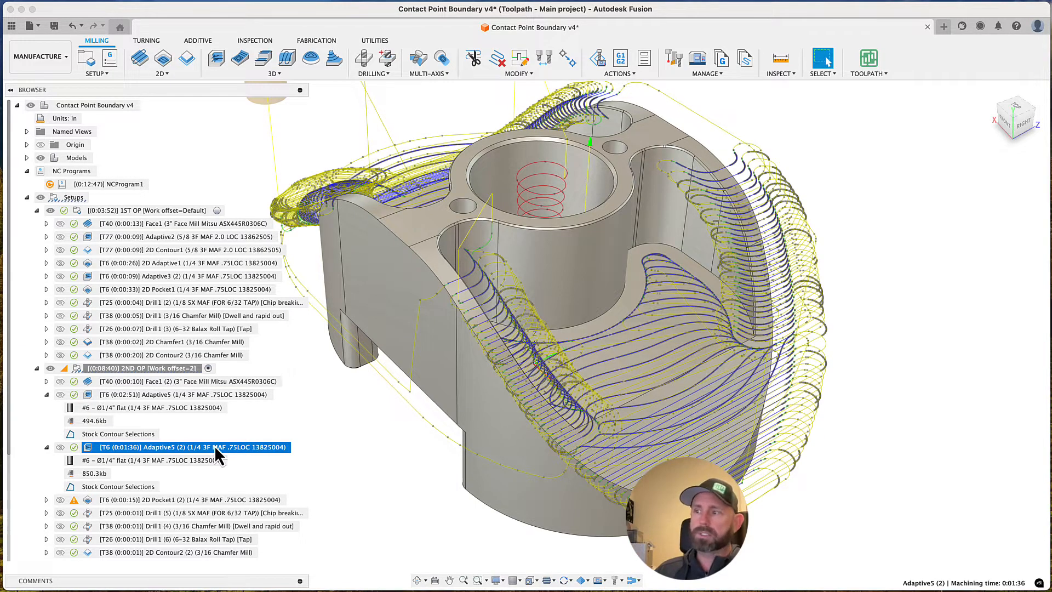
pyautogui.rightClick(127, 448)
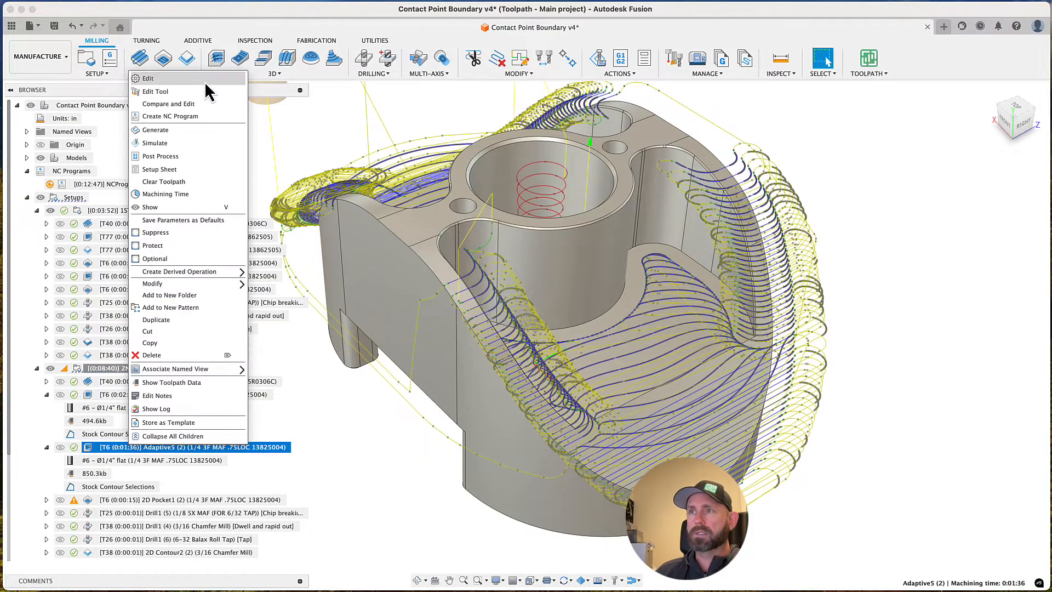
pyautogui.click(205, 80)
pyautogui.click(967, 170)
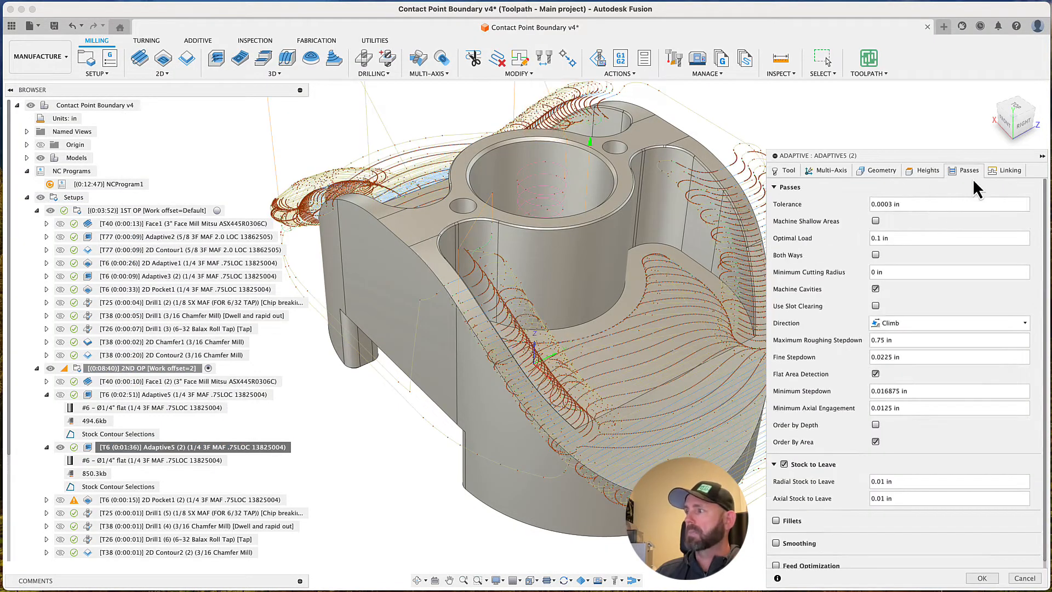
pyautogui.scroll(-1, 822, 487)
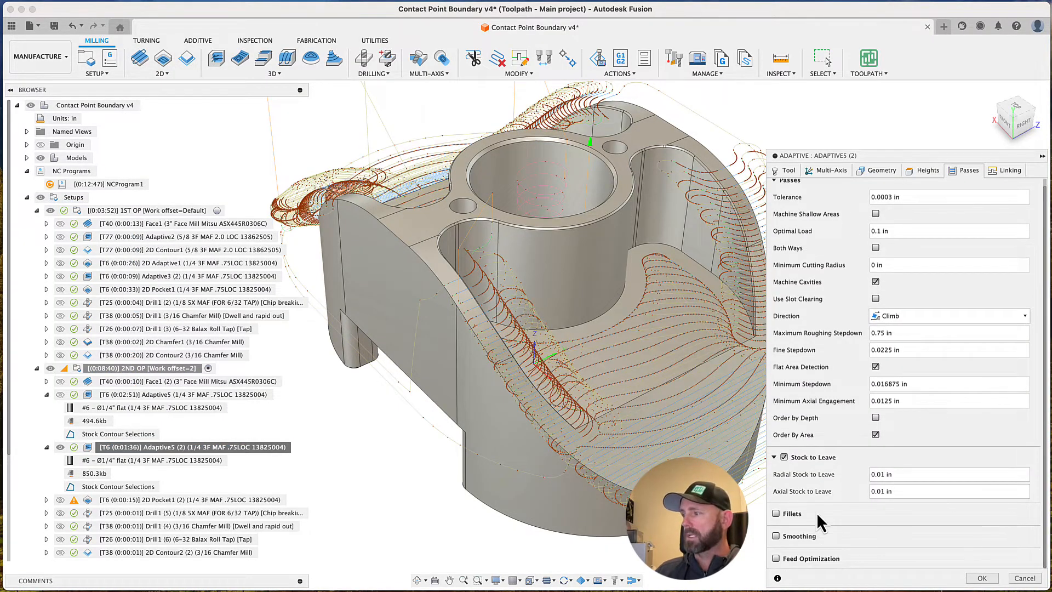
pyautogui.click(776, 536)
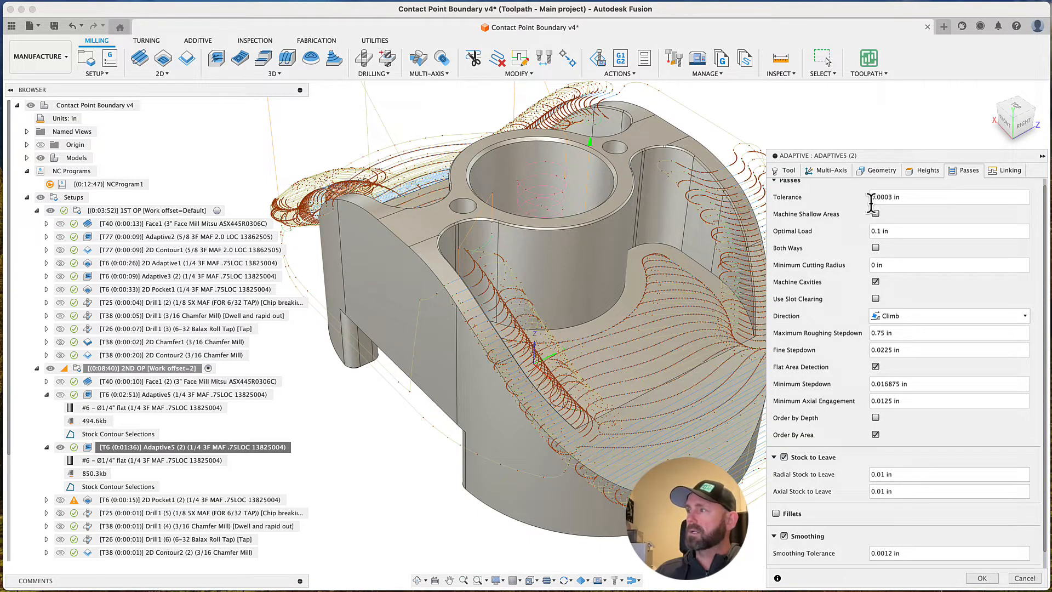
pyautogui.moveTo(901, 198)
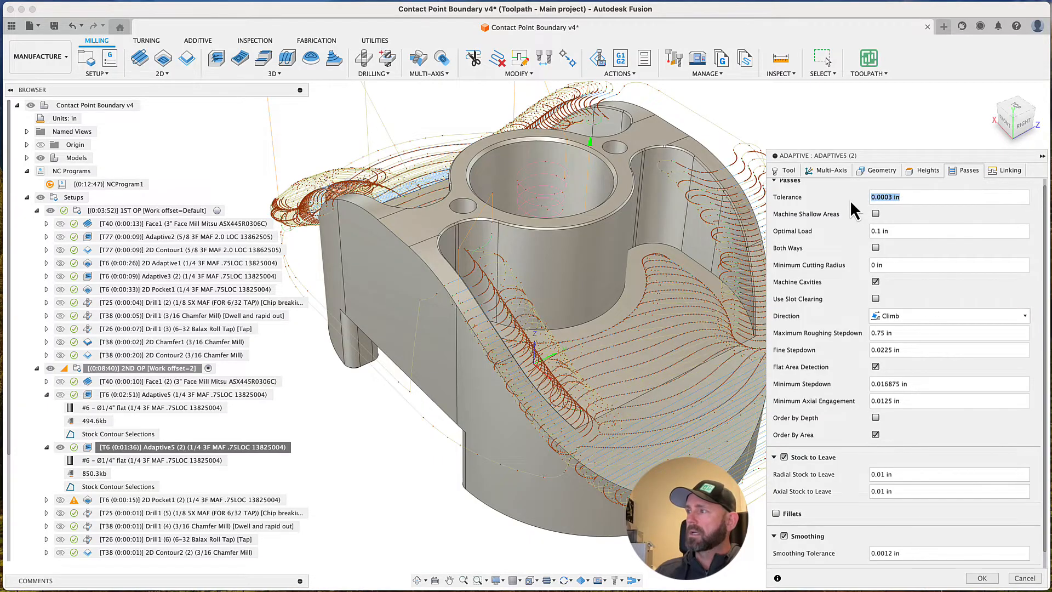
pyautogui.click(893, 554)
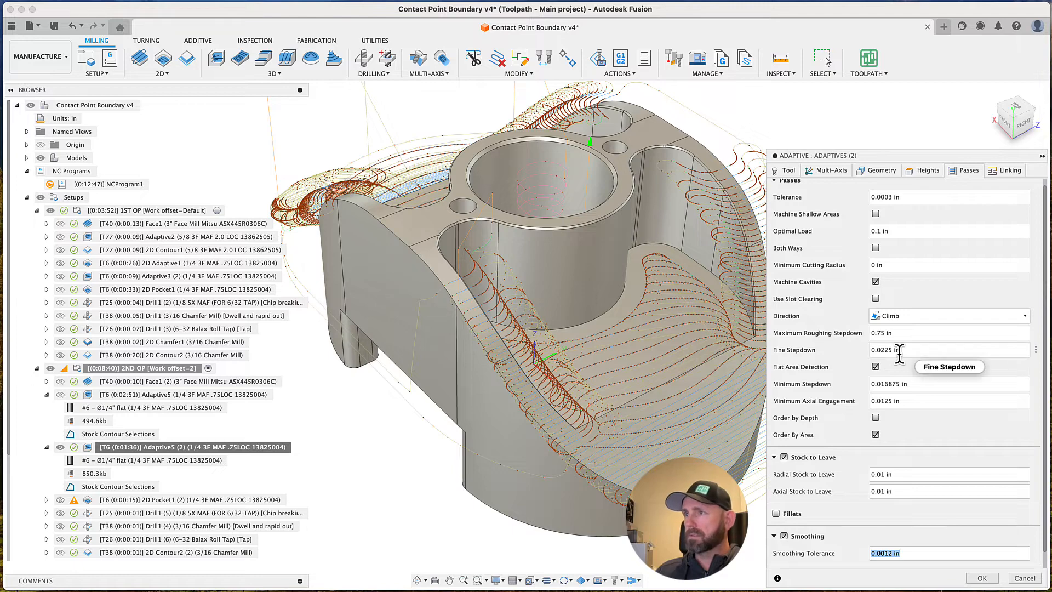
pyautogui.moveTo(899, 354)
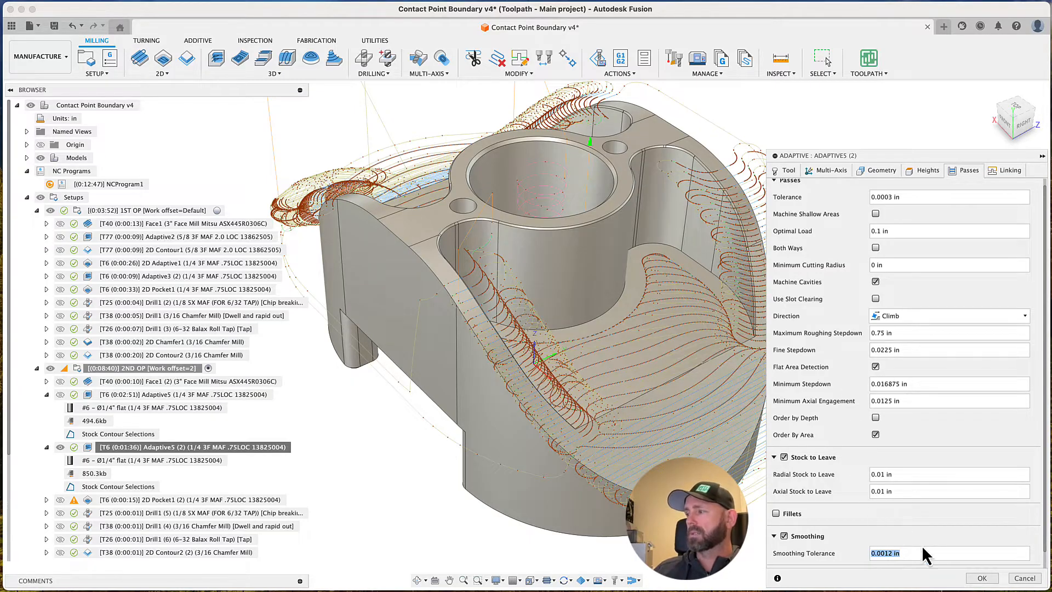
pyautogui.click(982, 578)
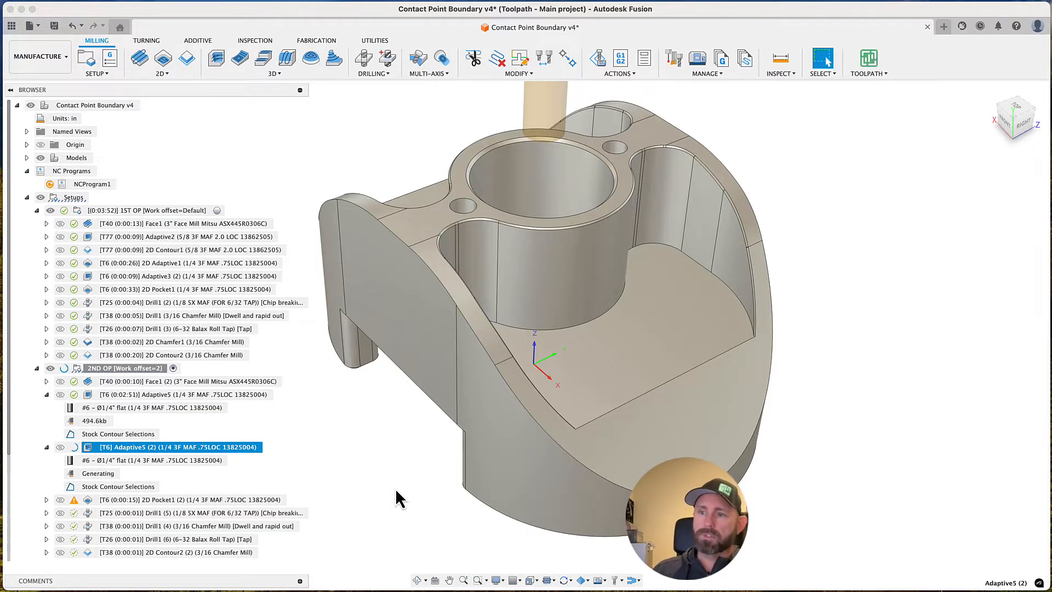
# Display the original Adaptive5 toolpath and examine its passes and retracts from several angles
pyautogui.click(122, 393)
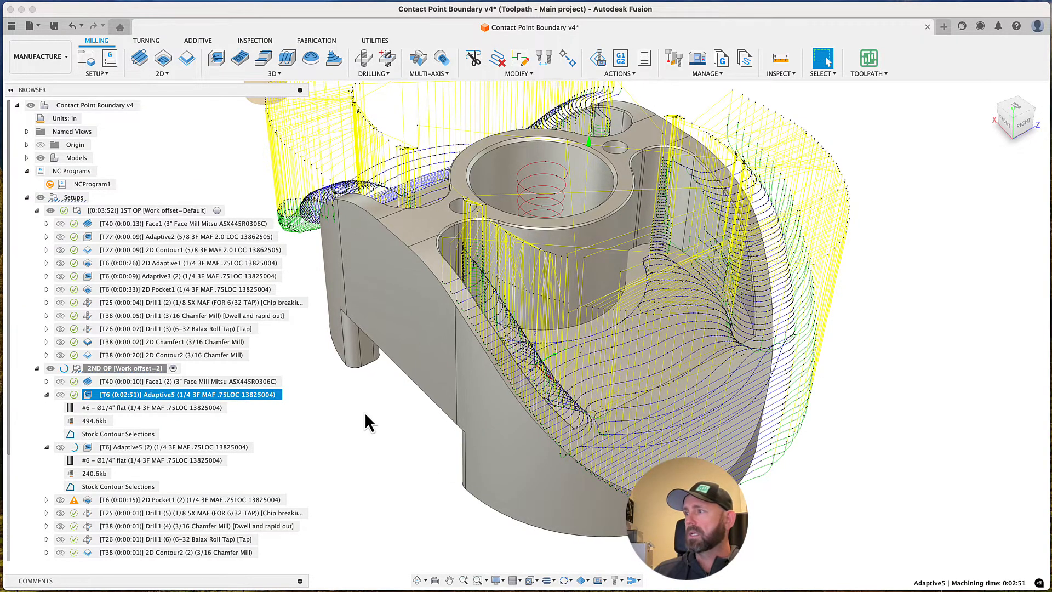
pyautogui.keyDown('shift'); pyautogui.moveTo(364, 412); pyautogui.dragTo(588, 380, button='middle'); pyautogui.keyUp('shift')
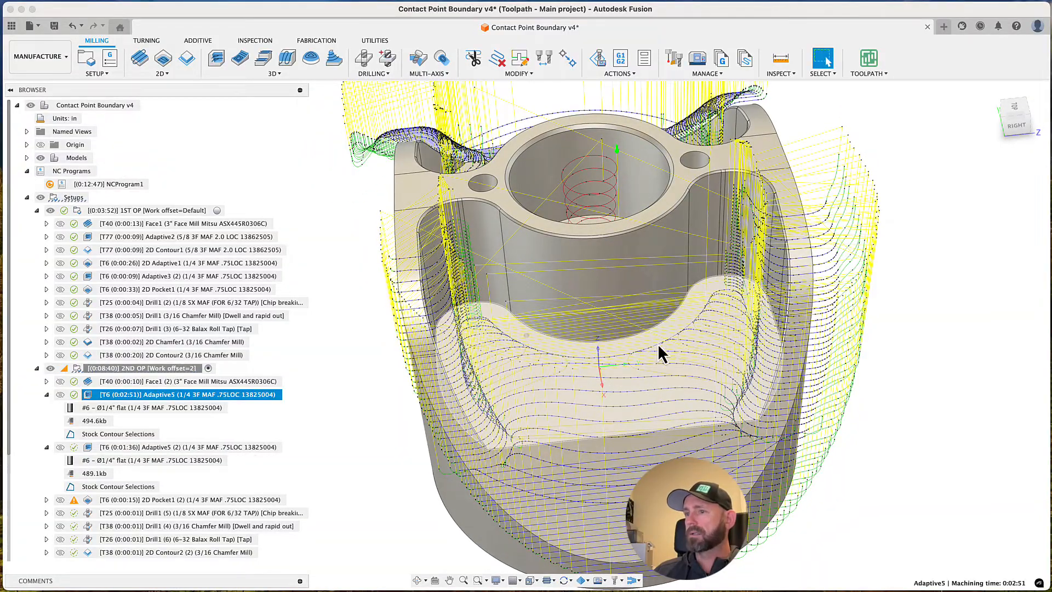
pyautogui.keyDown('shift'); pyautogui.moveTo(659, 346); pyautogui.dragTo(420, 405, button='middle'); pyautogui.keyUp('shift')
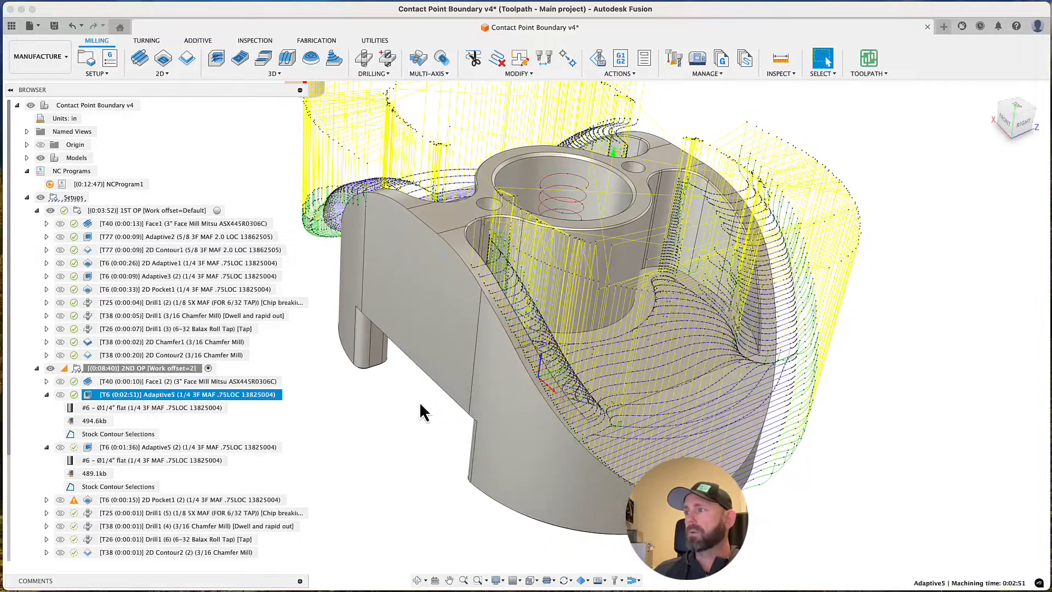
pyautogui.click(403, 426)
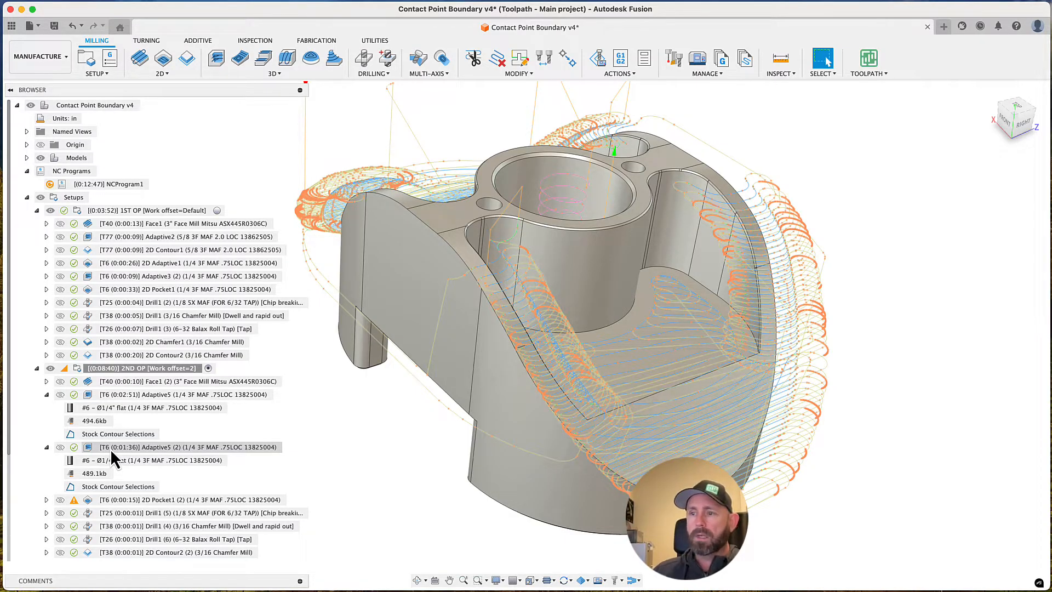
# Display the smoothed Adaptive5 (2) toolpath and examine its point spacing on the pocket floor and the outer arc moves
pyautogui.click(110, 449)
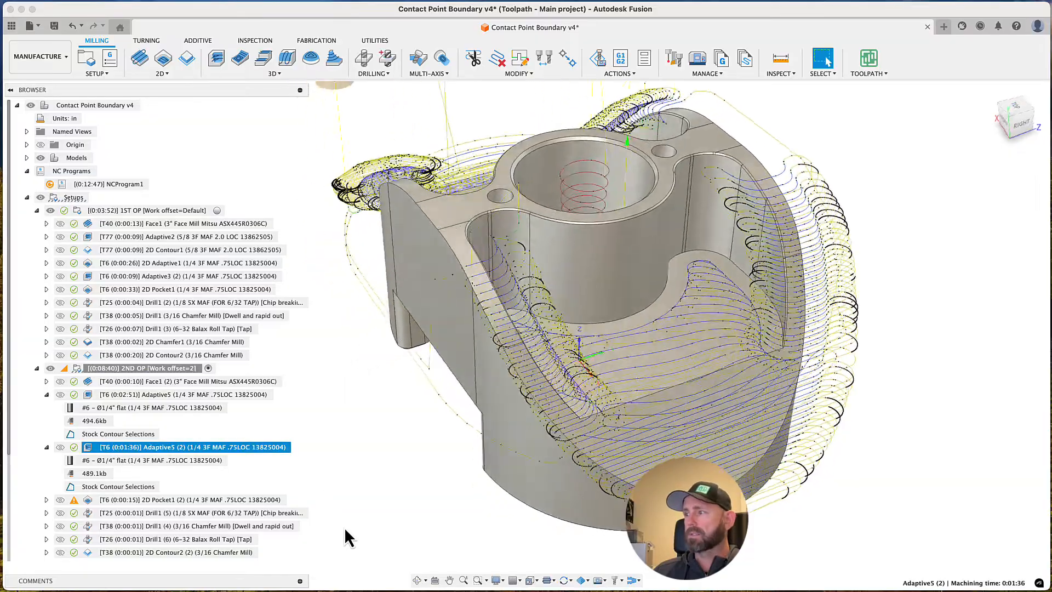
pyautogui.scroll(5, 549, 331)
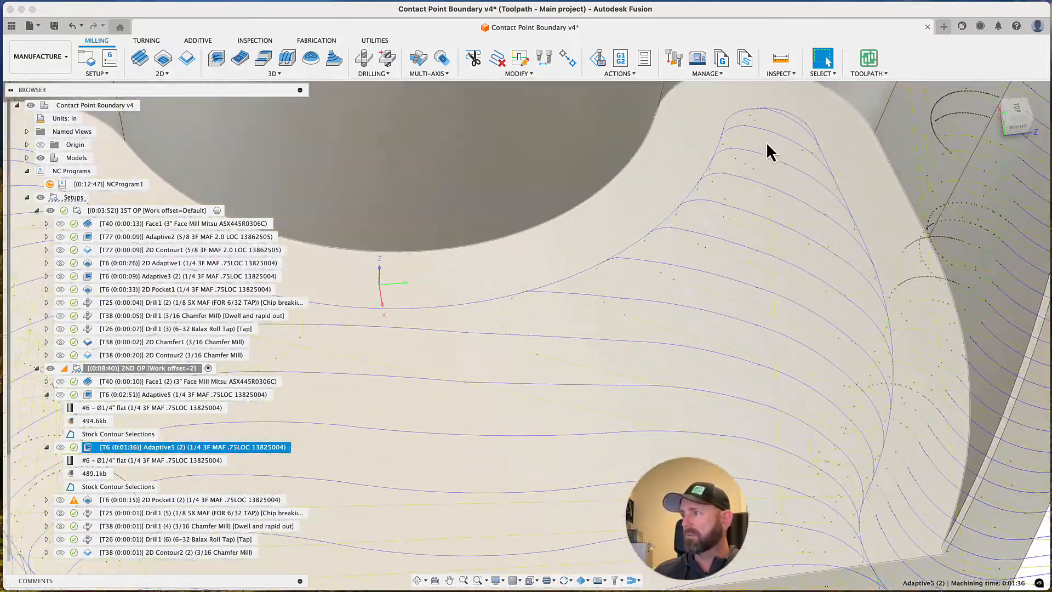
pyautogui.scroll(-5, 708, 342)
pyautogui.scroll(5, 826, 326)
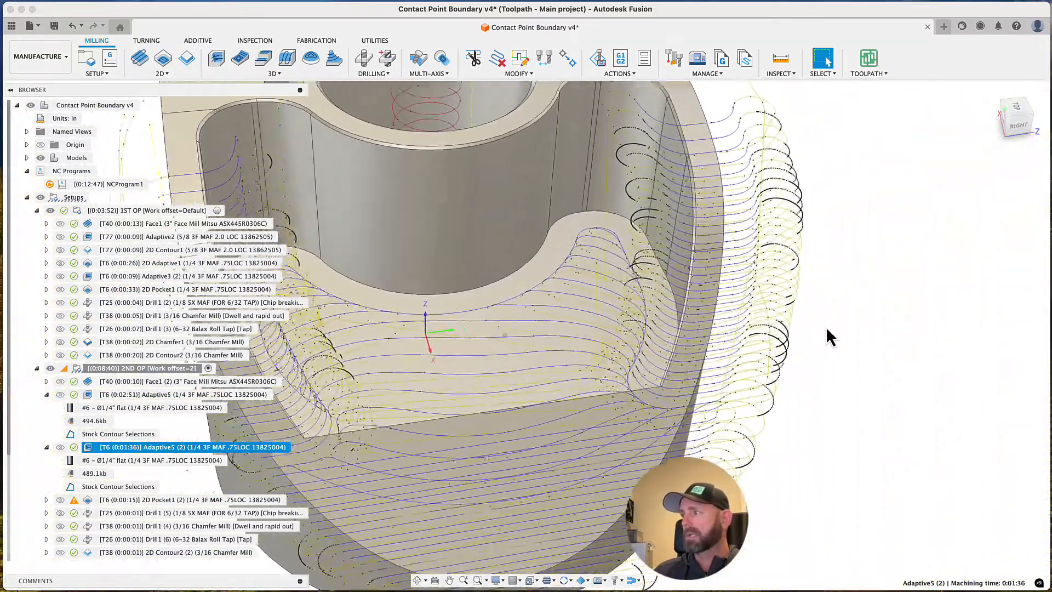
pyautogui.scroll(3, 826, 326)
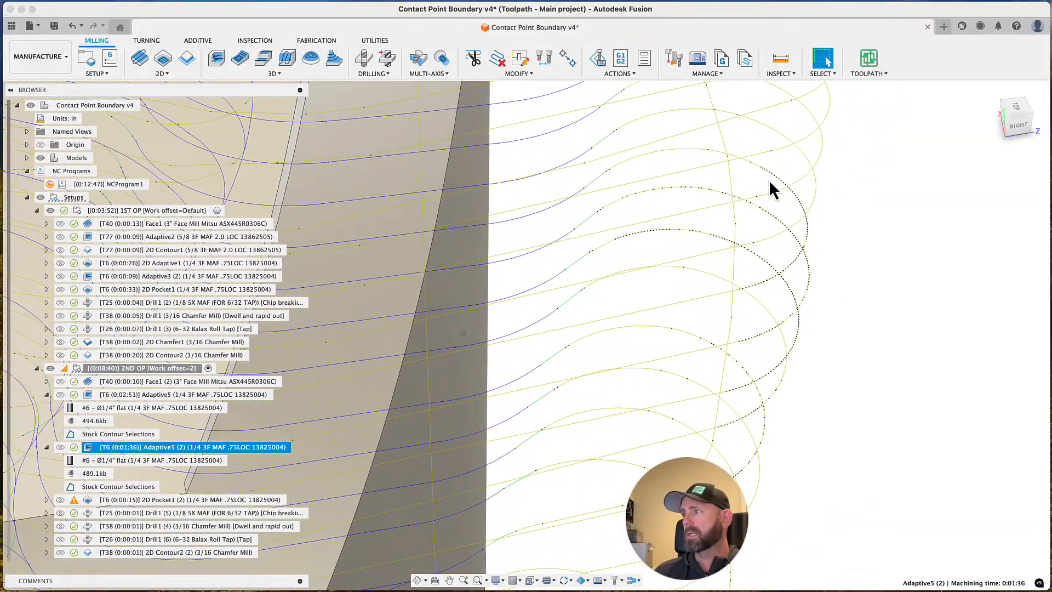
pyautogui.scroll(-4, 765, 247)
pyautogui.scroll(-5, 616, 332)
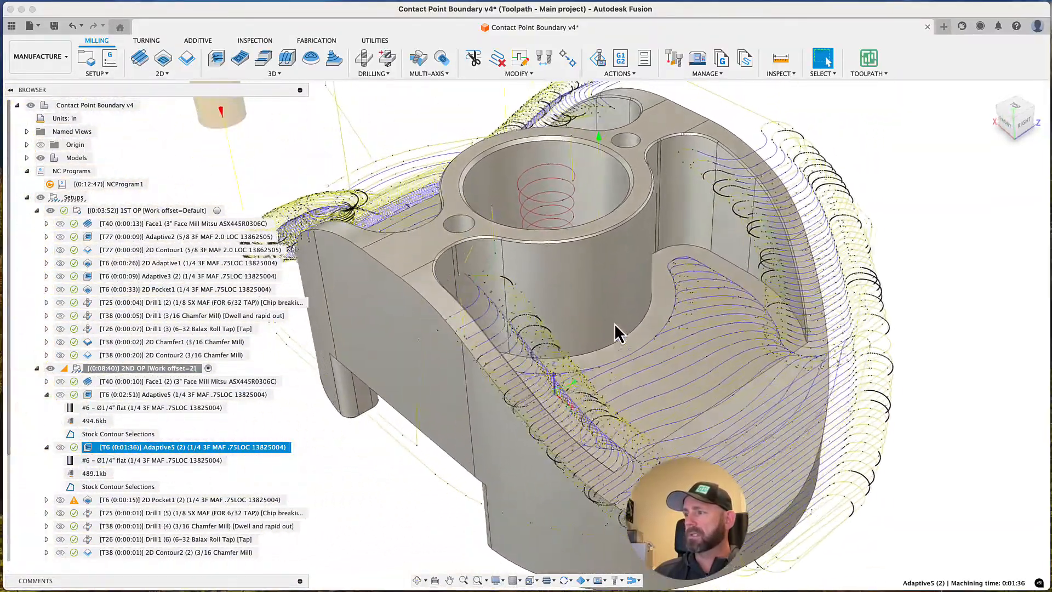
pyautogui.scroll(-3, 608, 336)
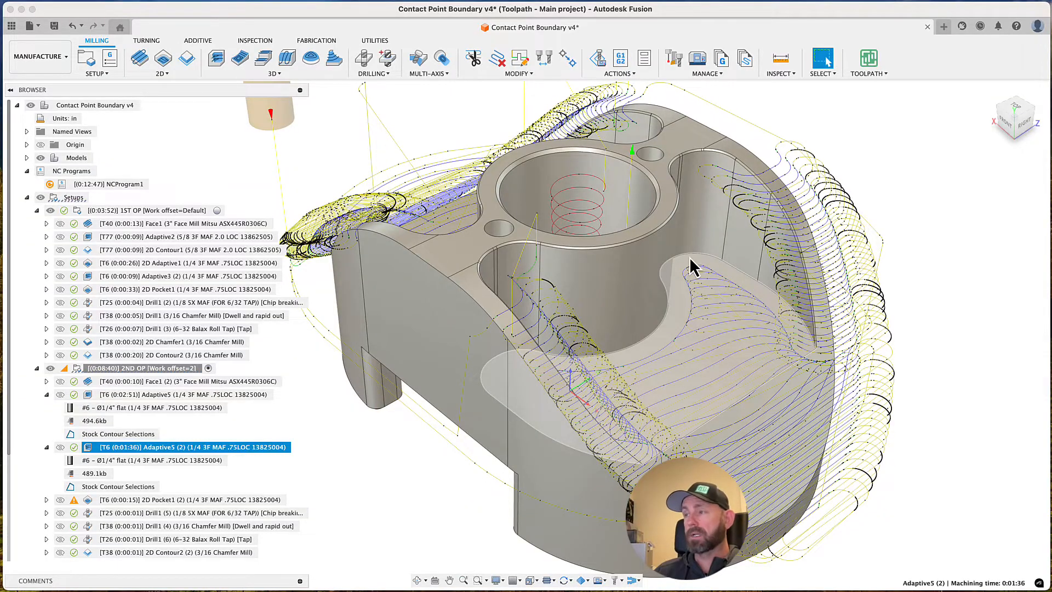
# Show the Adaptive5 toolpath again for comparison and collapse its details in the 2ND OP setup
pyautogui.click(133, 393)
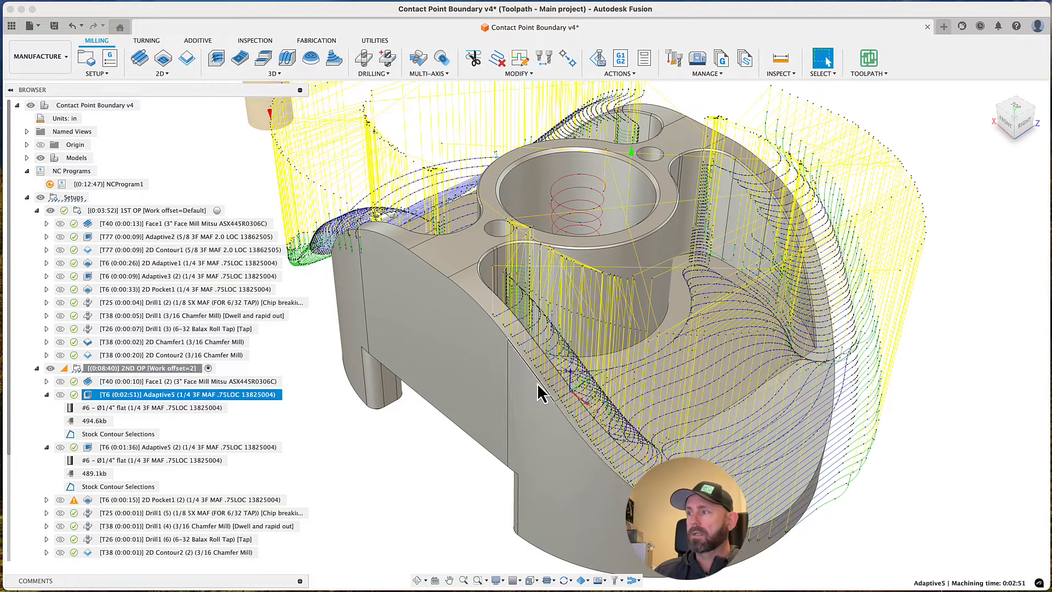
pyautogui.click(46, 394)
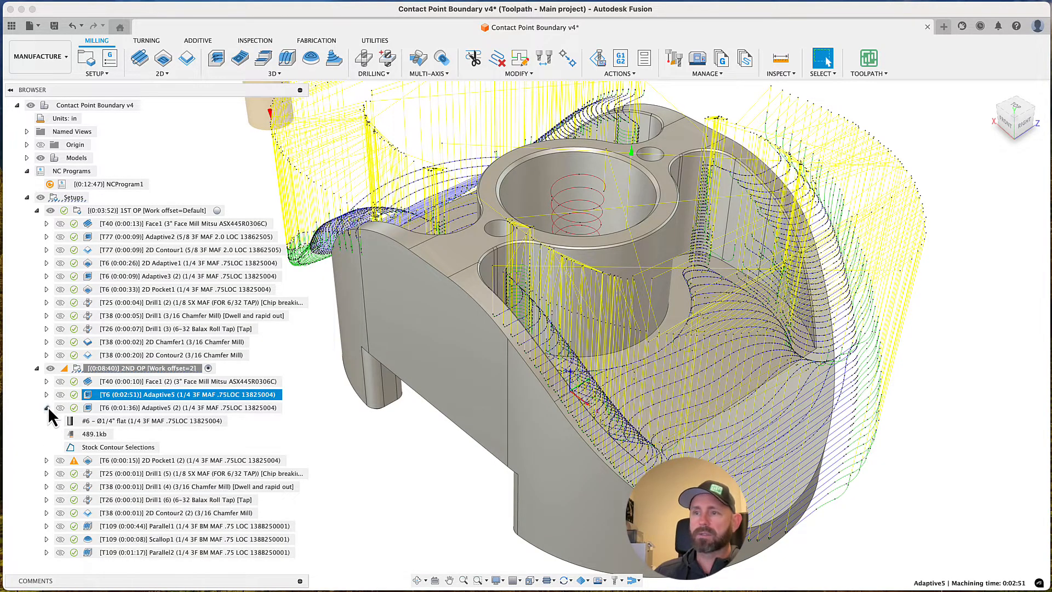
# Compare the toolpaths of Adaptive5 and Adaptive5 (2) in the 2ND OP setup, and clear the selection
pyautogui.click(46, 408)
pyautogui.click(135, 407)
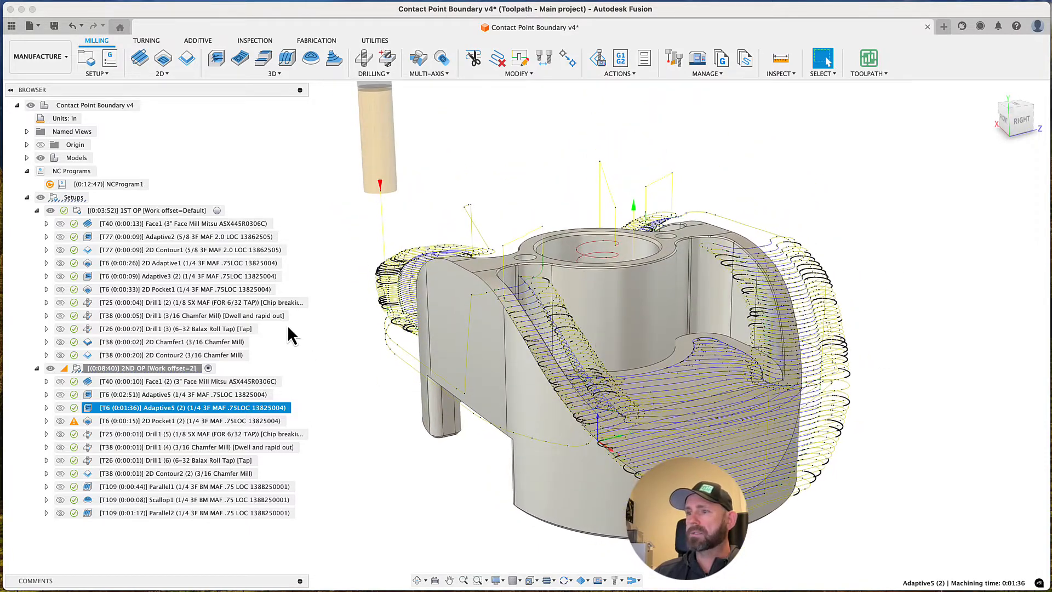
pyautogui.click(178, 394)
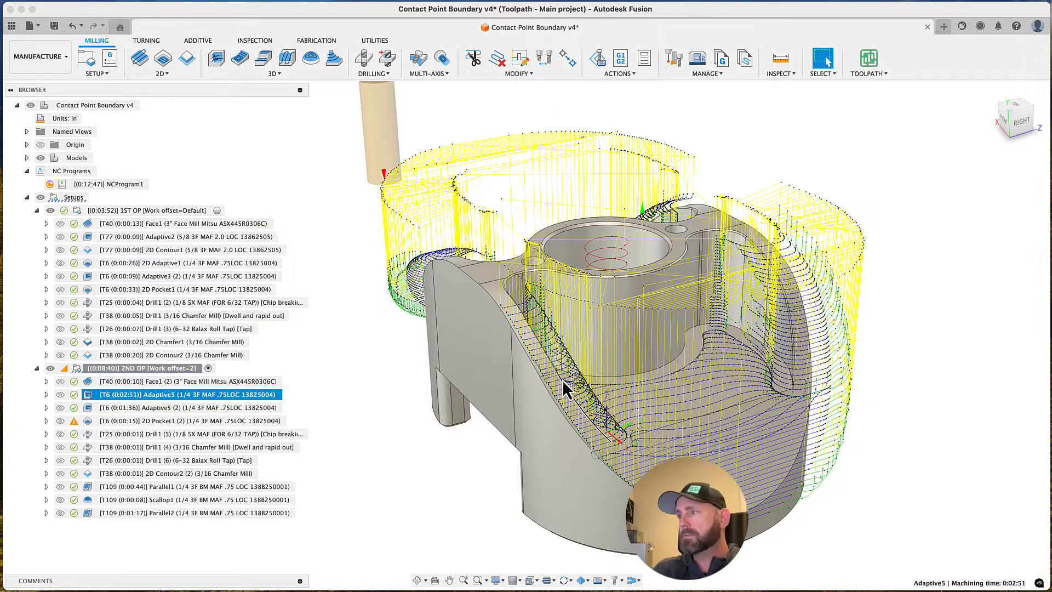
pyautogui.click(170, 408)
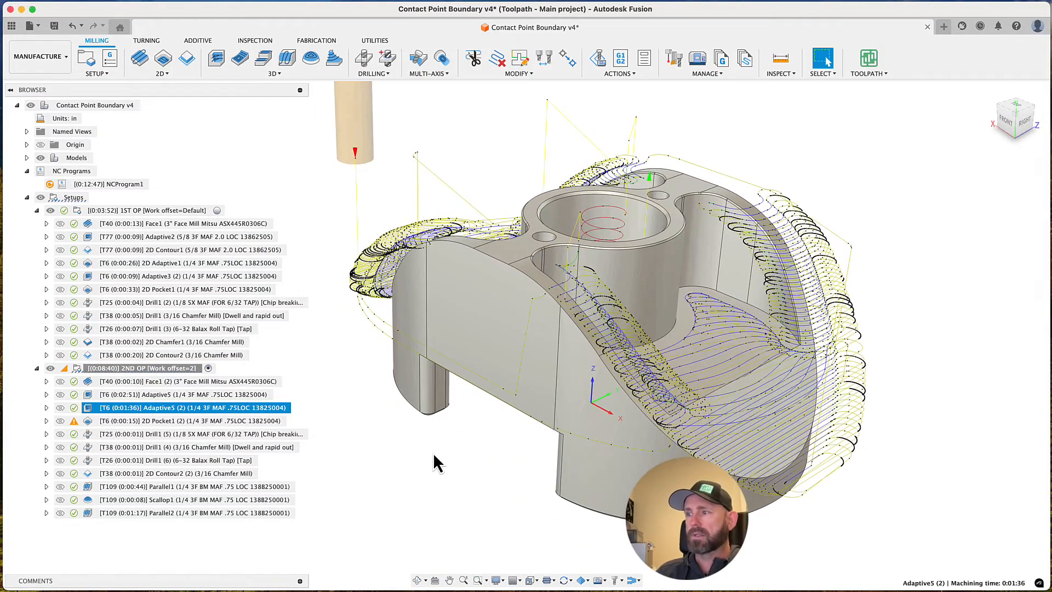
pyautogui.click(434, 455)
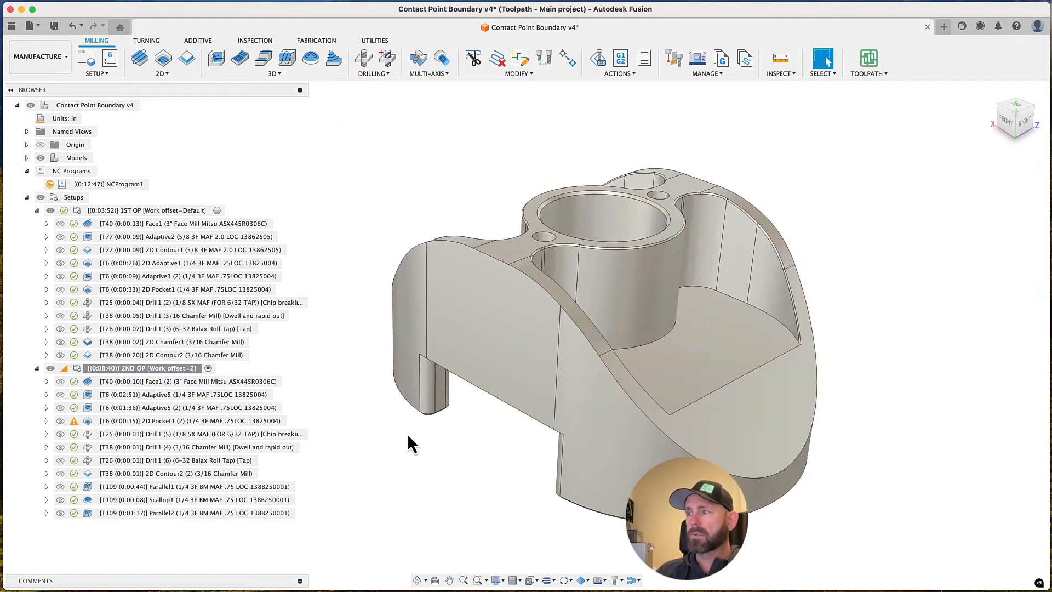
# Open the Adaptive5 (2) operation for editing and review the Retraction Policy choices in its linking settings
pyautogui.click(146, 408)
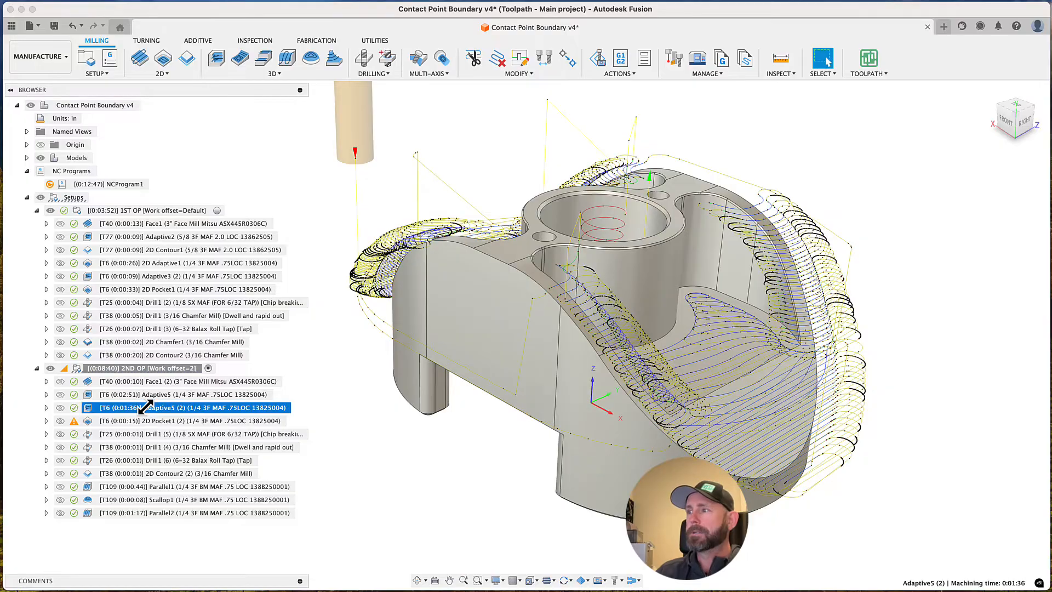
pyautogui.rightClick(146, 407)
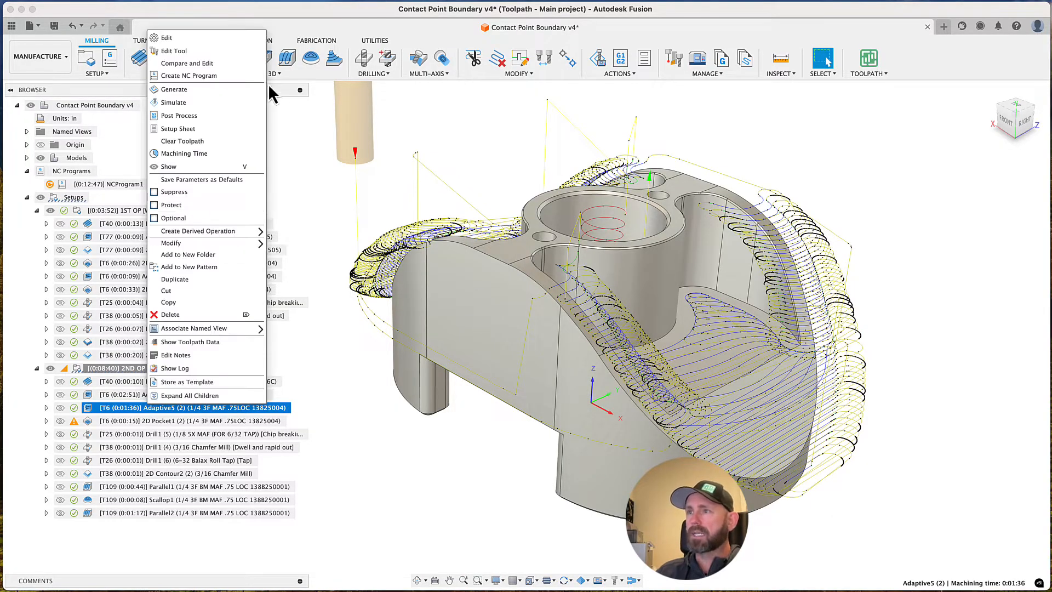
pyautogui.click(180, 40)
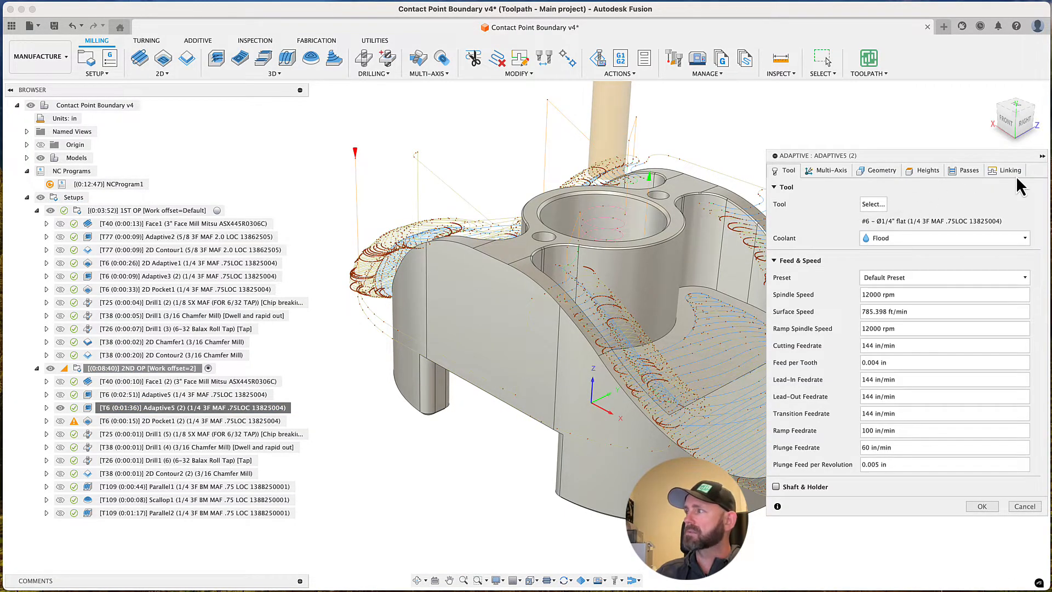
pyautogui.click(1009, 170)
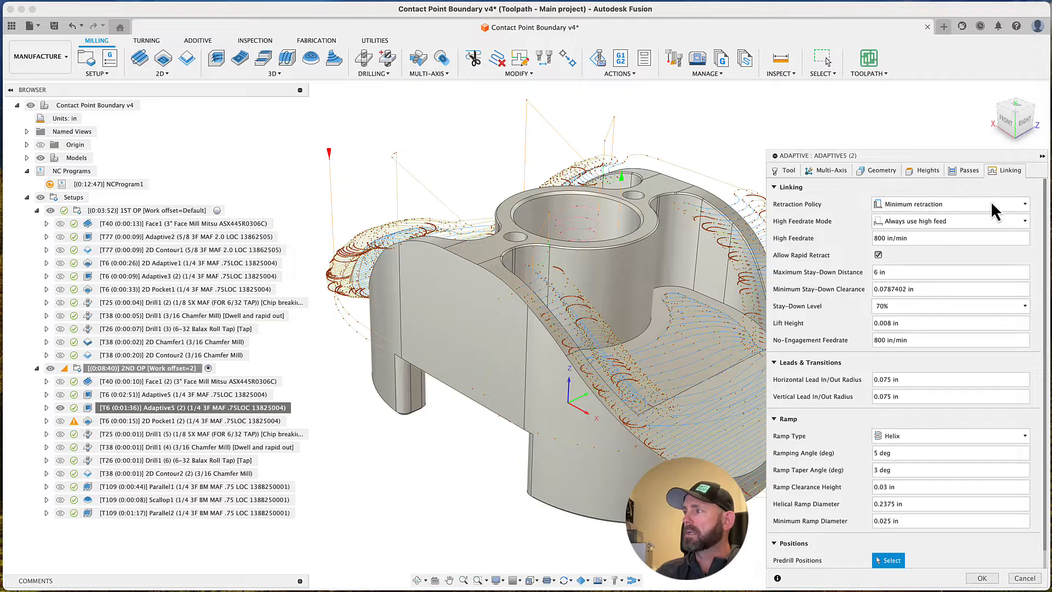
pyautogui.click(928, 204)
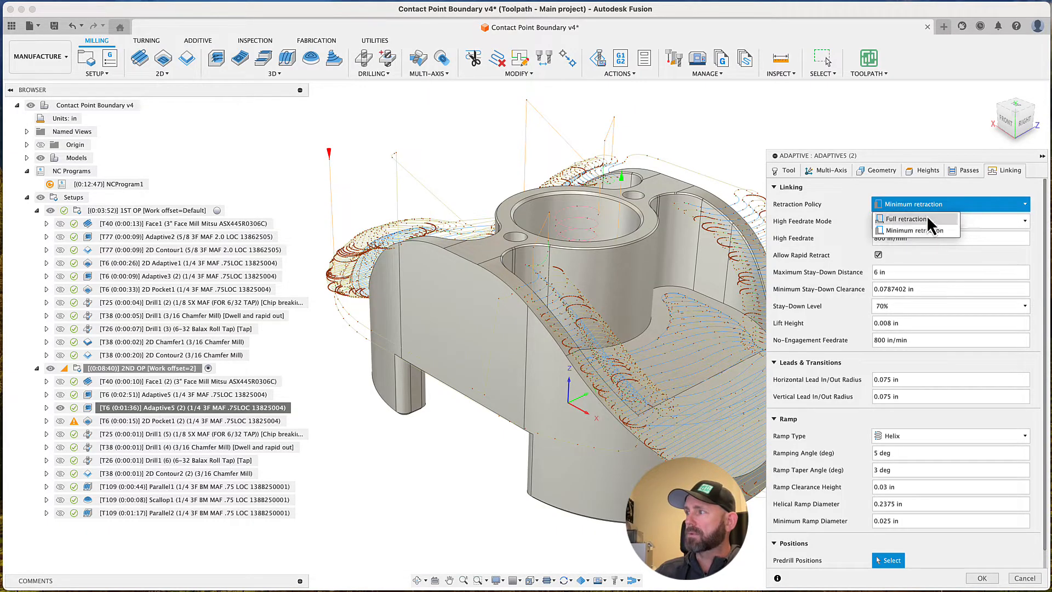
pyautogui.click(849, 200)
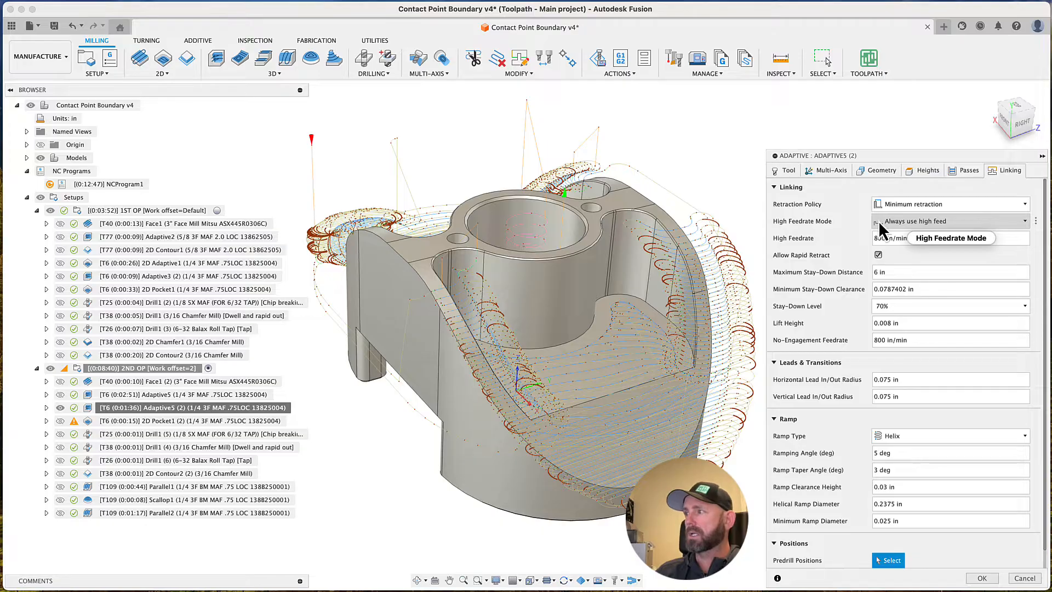
# Review the High Feedrate Mode description and its available options for Adaptive5 (2)
pyautogui.moveTo(878, 221)
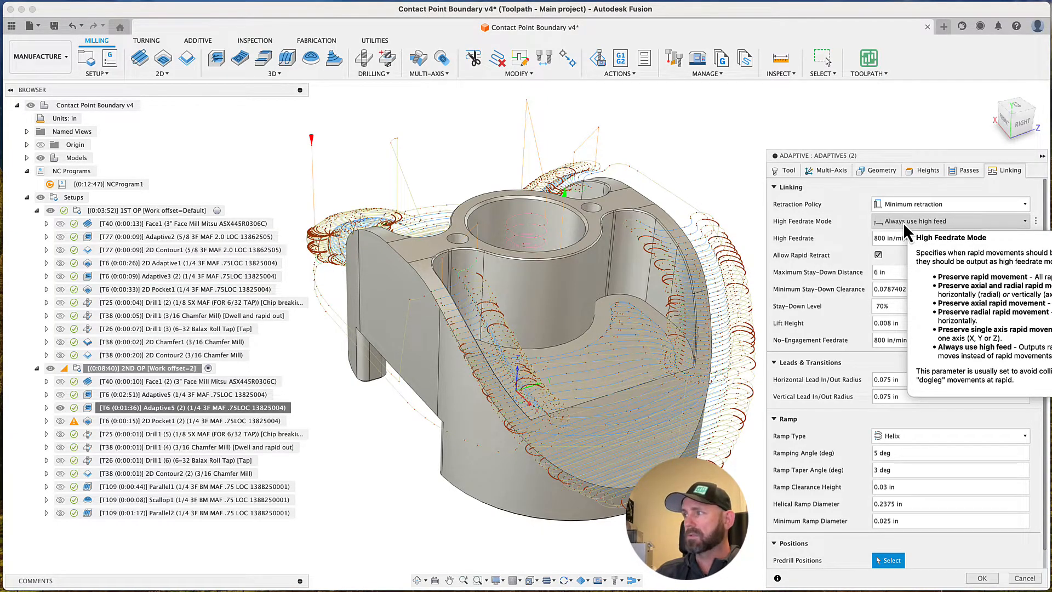
pyautogui.click(901, 224)
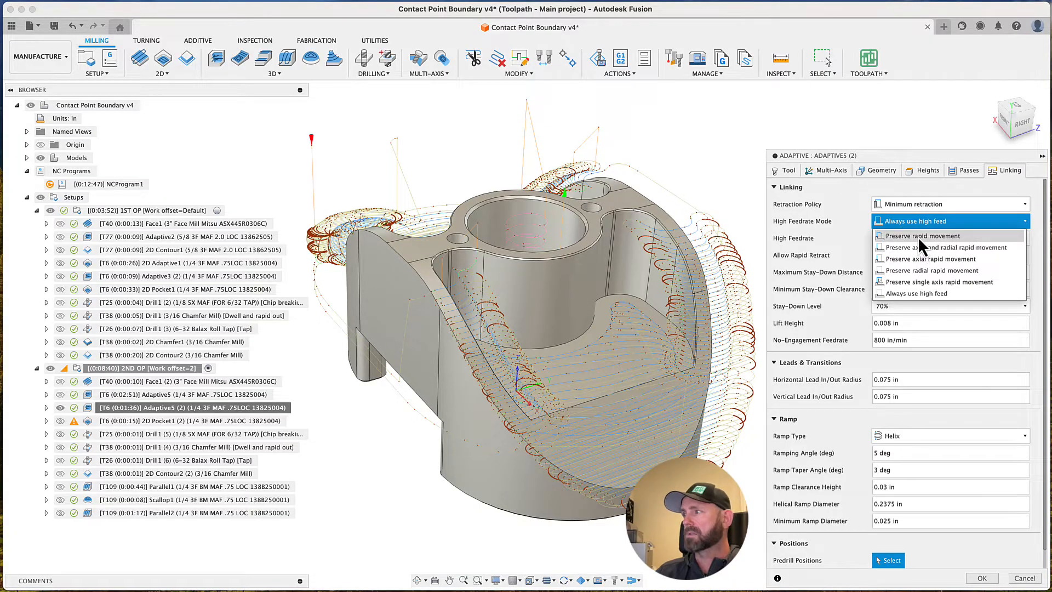
pyautogui.click(853, 219)
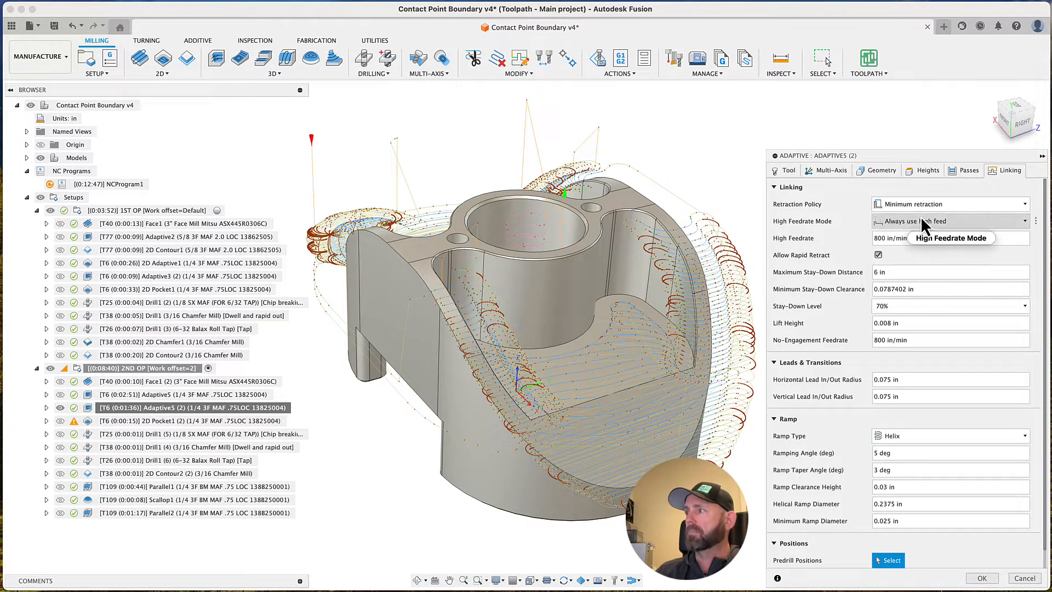
pyautogui.moveTo(874, 221)
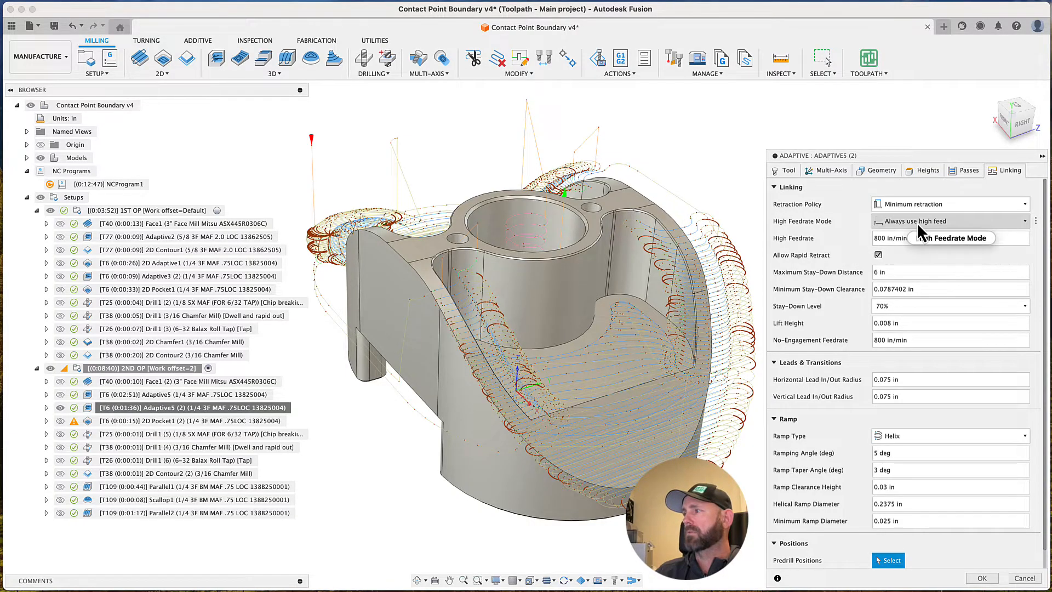
pyautogui.moveTo(916, 222)
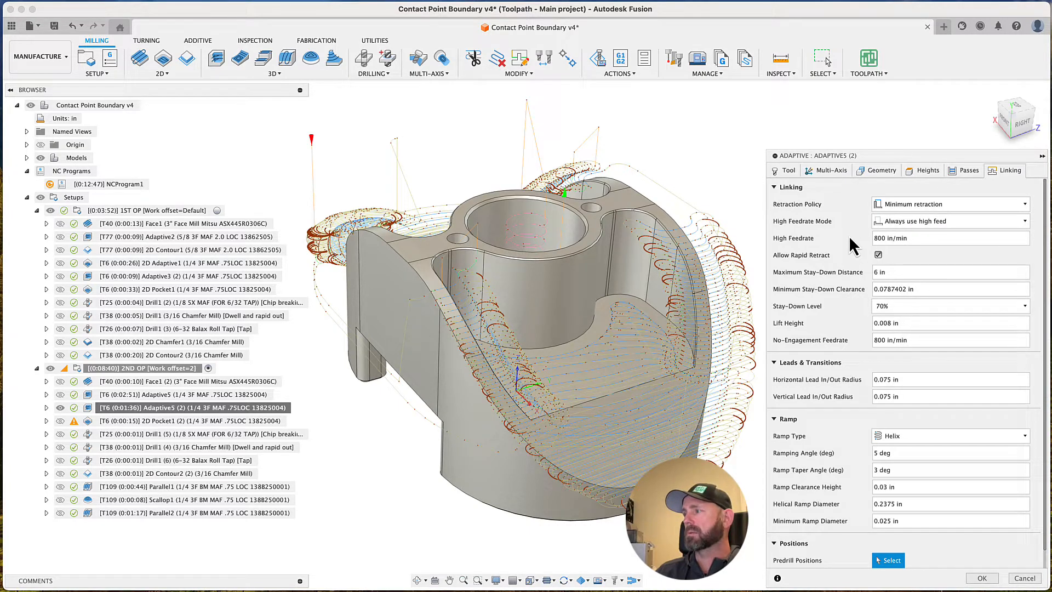
# Inspect the High Feedrate and Maximum Stay-Down Distance values of Adaptive5 (2) against its toolpath
pyautogui.moveTo(910, 240); pyautogui.dragTo(846, 251)
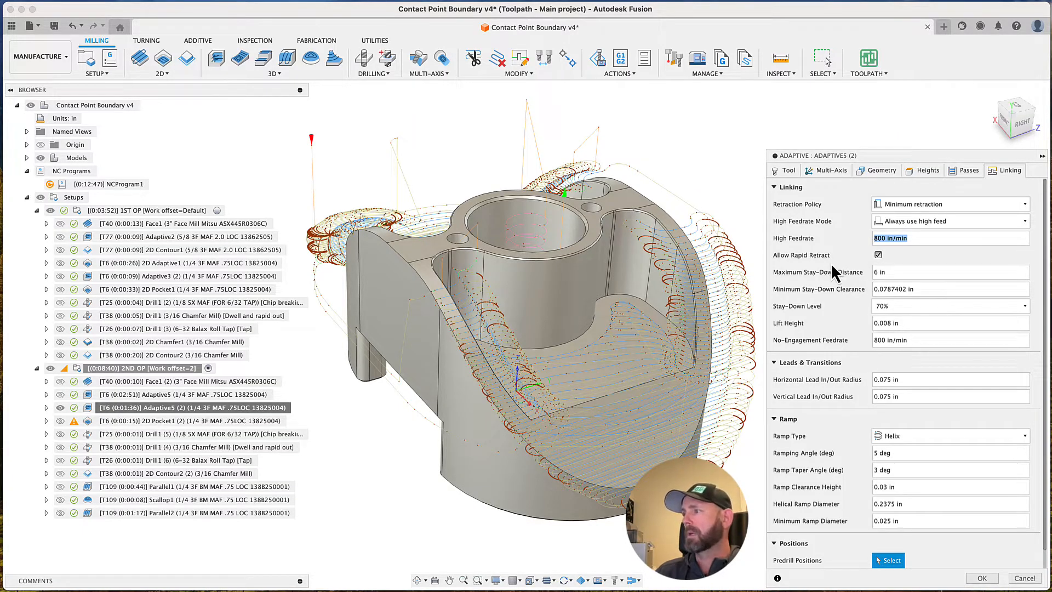
pyautogui.scroll(1, 755, 258)
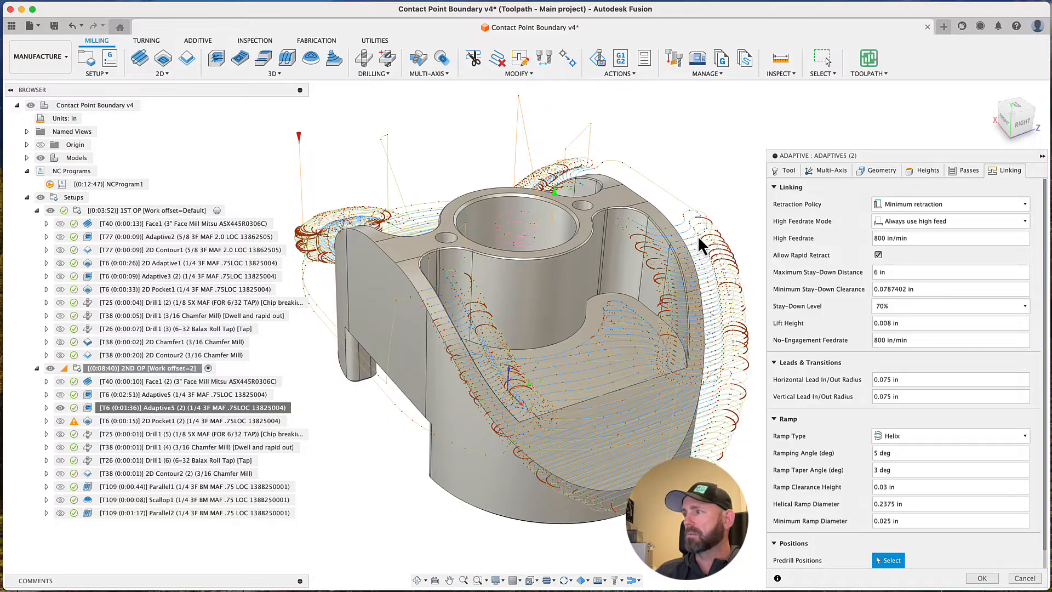
pyautogui.moveTo(912, 240); pyautogui.dragTo(846, 272)
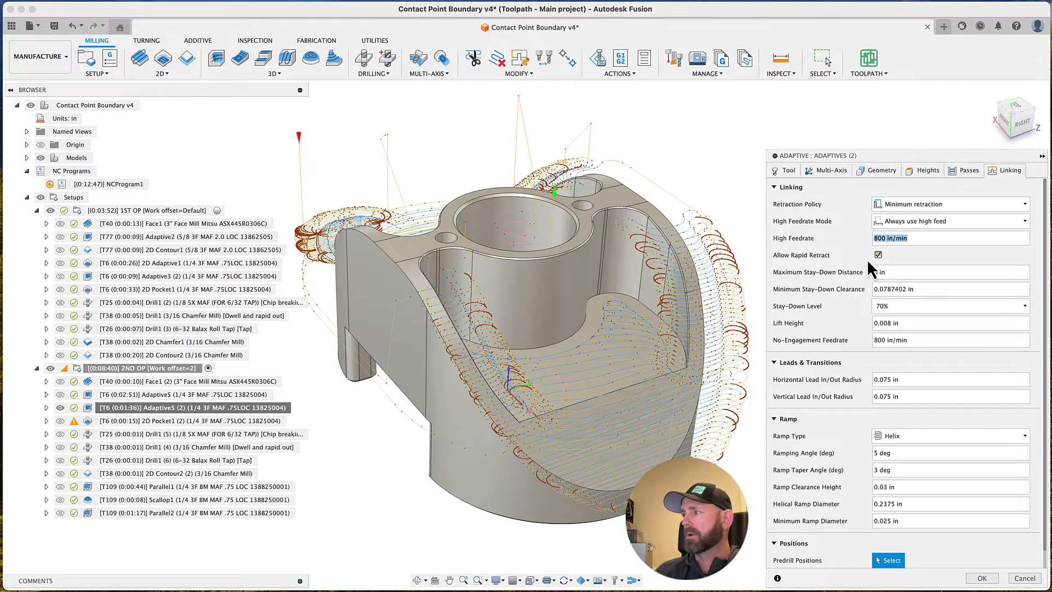
pyautogui.click(906, 272)
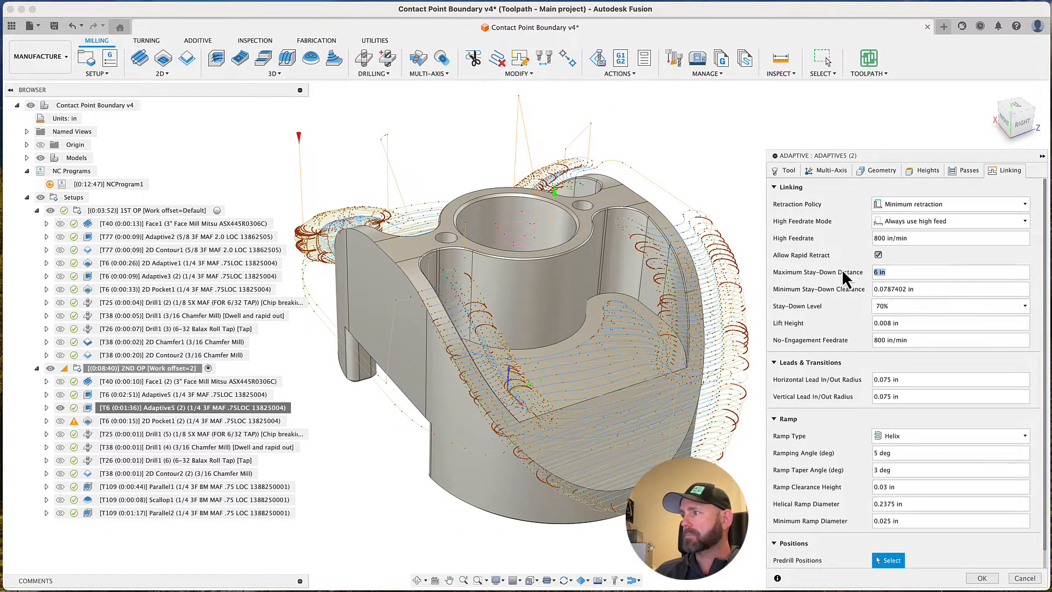
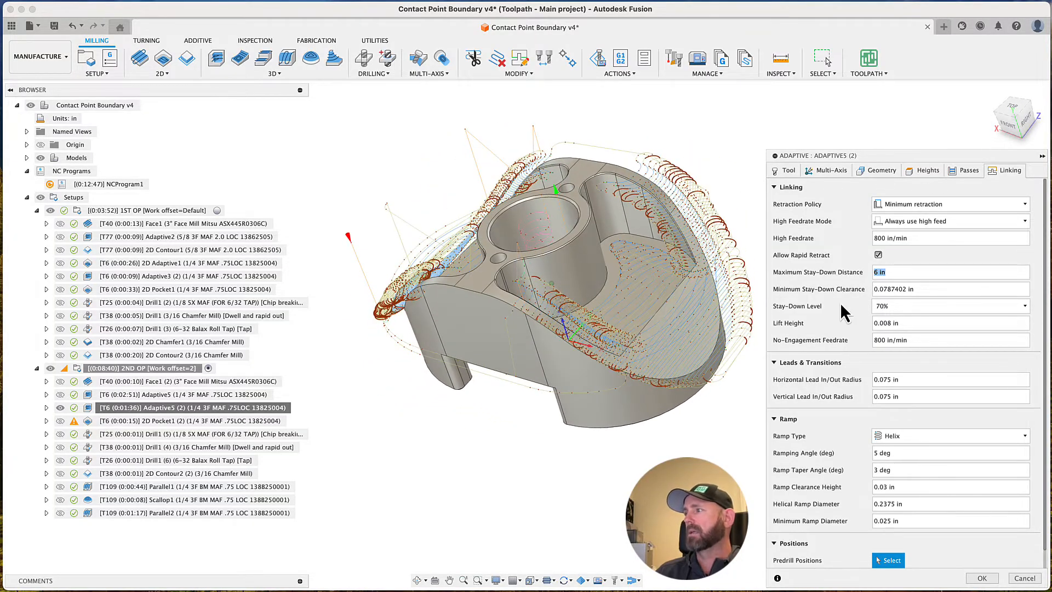
# Examine the Stay-Down Level description and the range of levels it offers, keeping the current selection
pyautogui.click(896, 306)
pyautogui.click(863, 306)
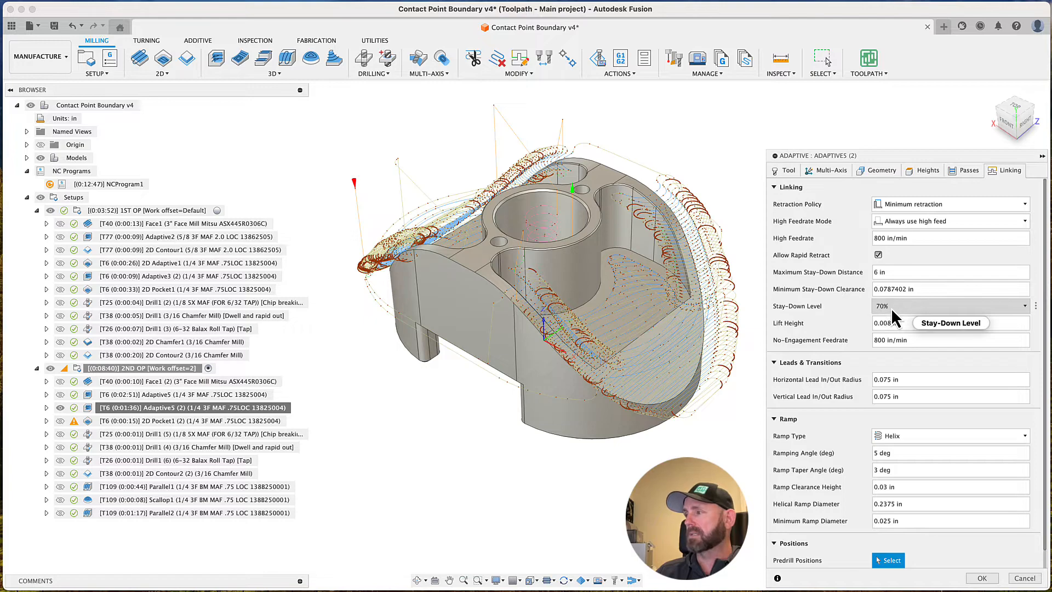
pyautogui.moveTo(884, 312)
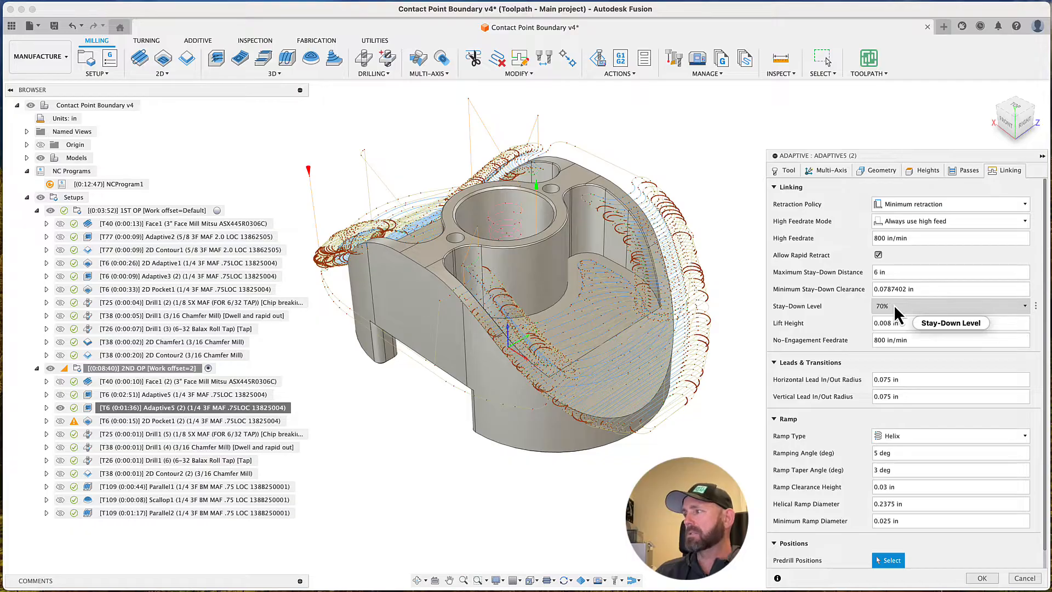
pyautogui.moveTo(894, 308)
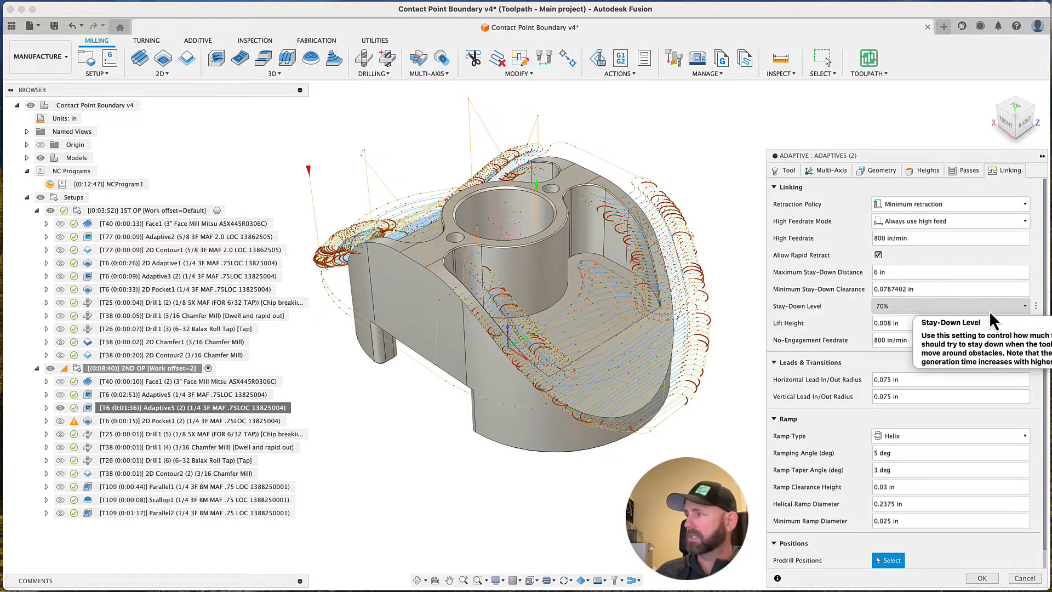
pyautogui.click(1023, 306)
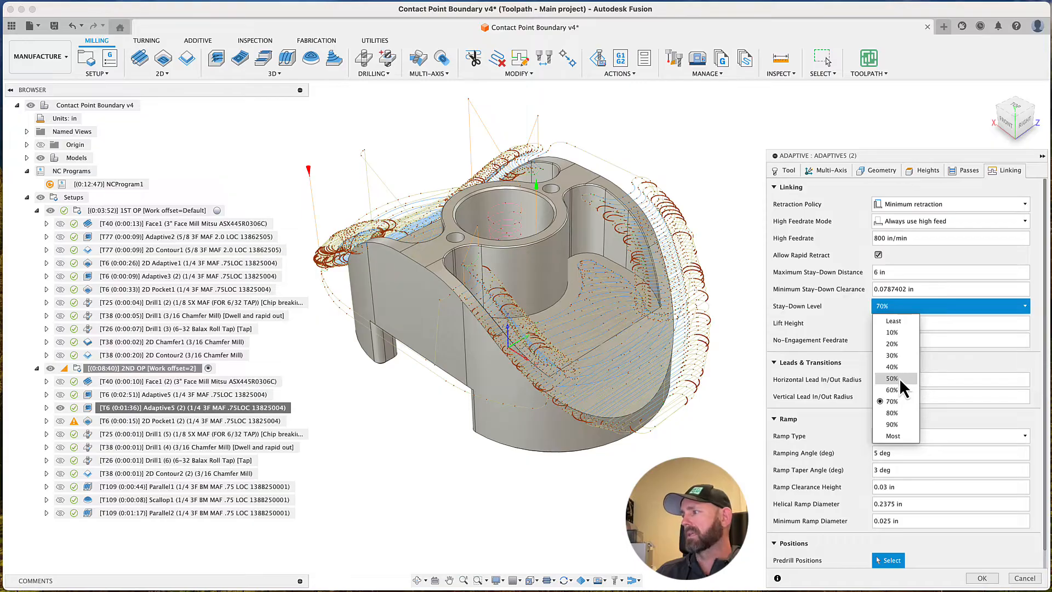
pyautogui.click(830, 346)
pyautogui.click(918, 311)
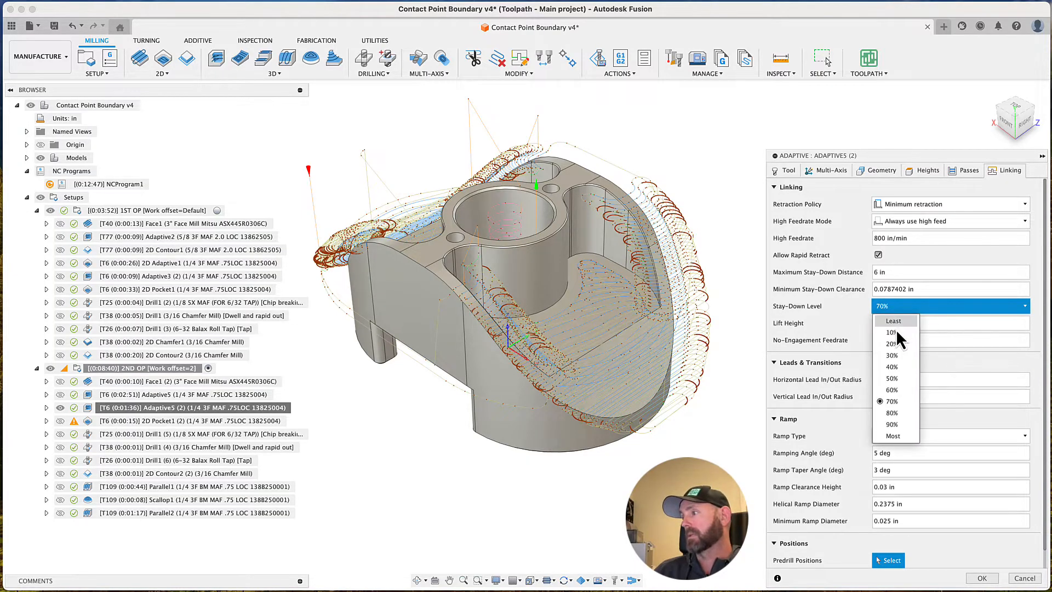
pyautogui.click(859, 333)
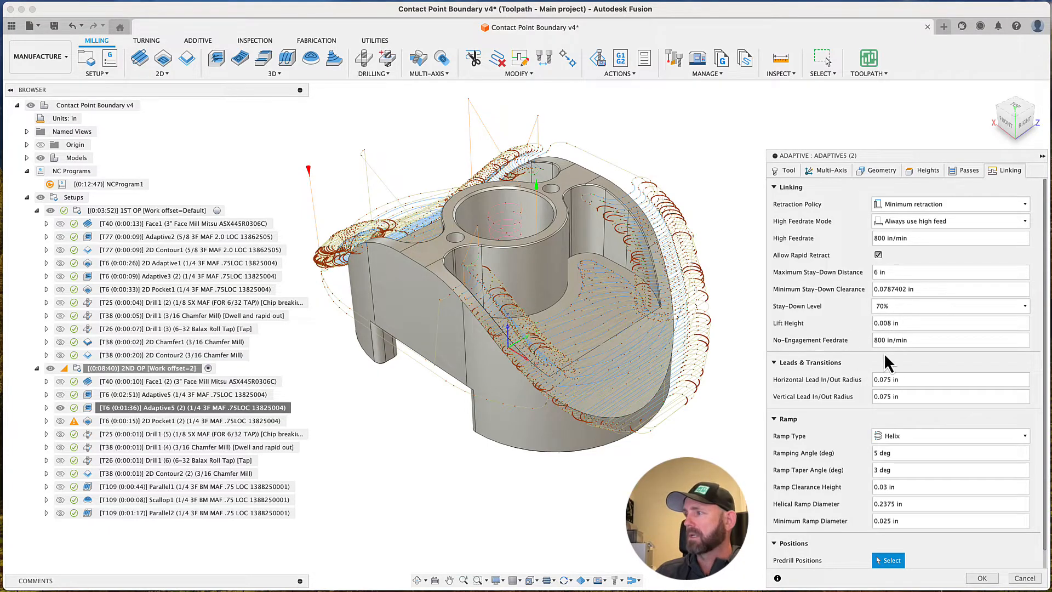
# Inspect the No-Engagement Feedrate alongside the outer toolpath moves, and close the Adaptive5 (2) settings without saving changes
pyautogui.click(890, 341)
pyautogui.scroll(5, 746, 339)
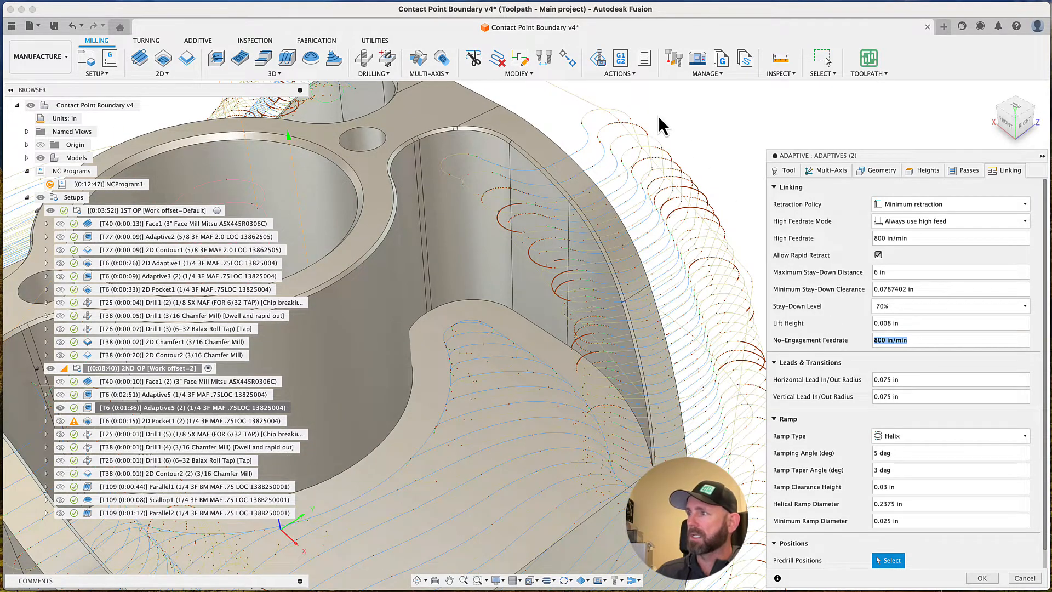
pyautogui.scroll(-5, 627, 354)
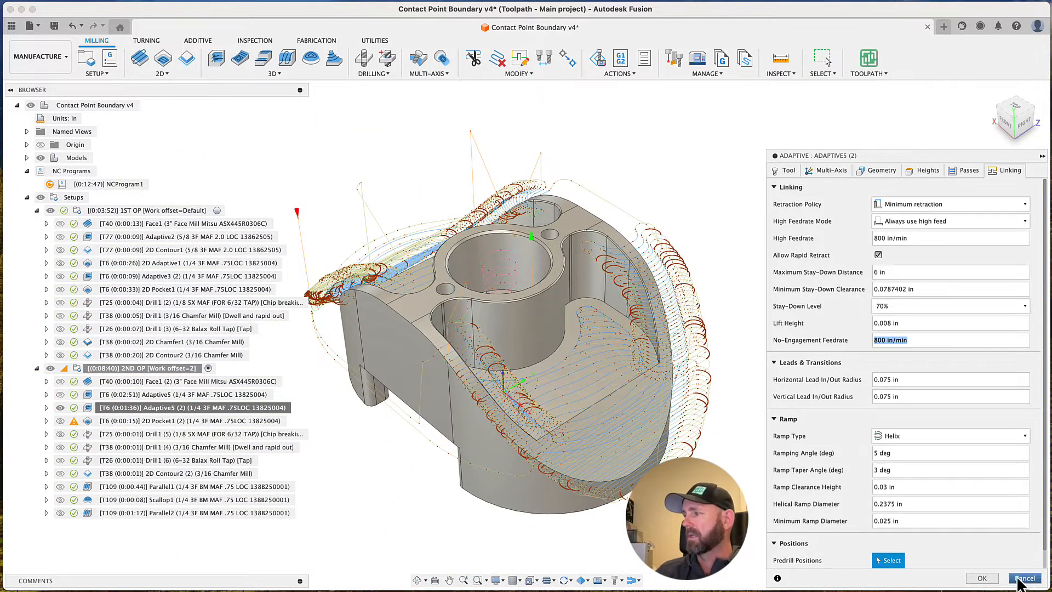
pyautogui.click(1024, 578)
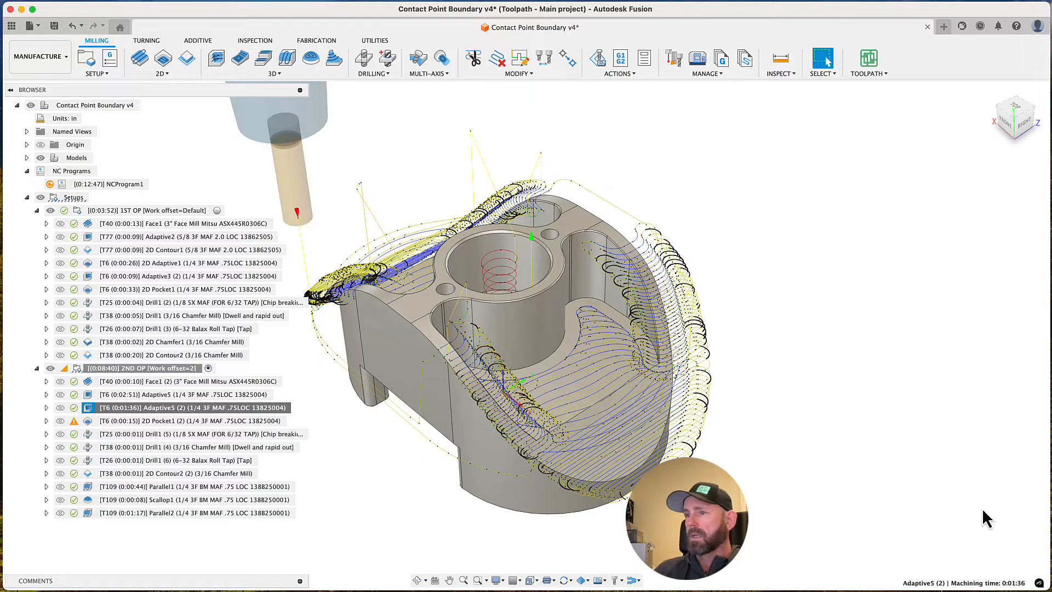
# Display the Adaptive5 toolpath again and examine the Adaptive5 (2) toolpath close up for comparison
pyautogui.click(144, 395)
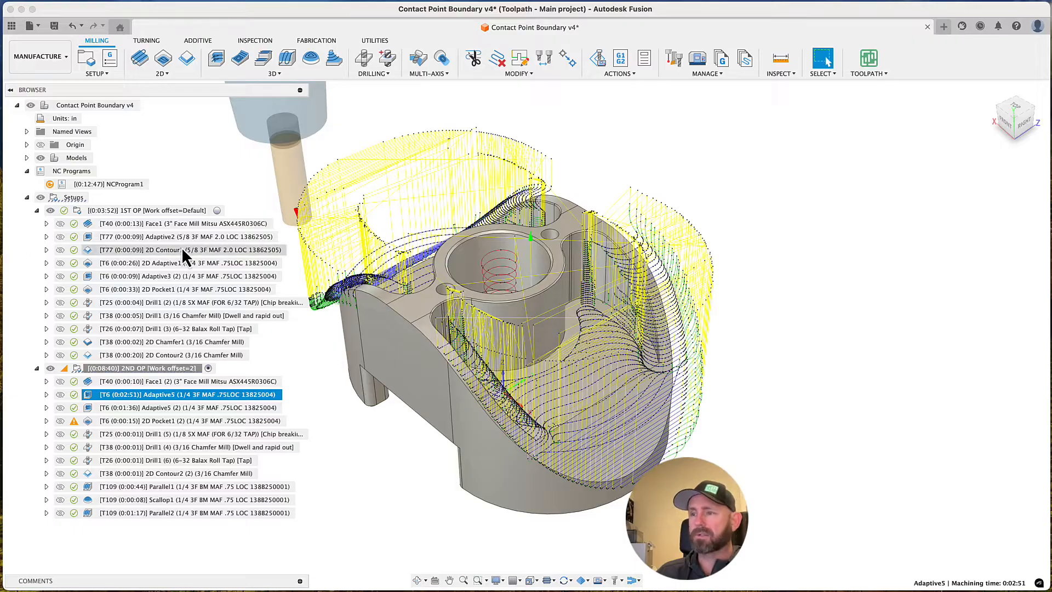
pyautogui.scroll(-2, 381, 371)
pyautogui.click(199, 408)
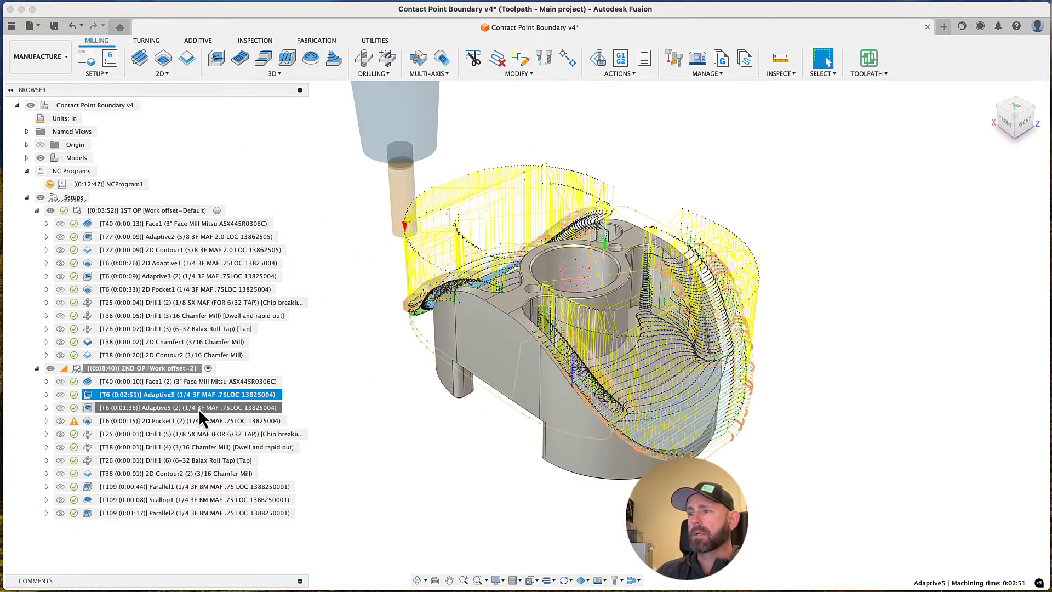
pyautogui.scroll(5, 472, 397)
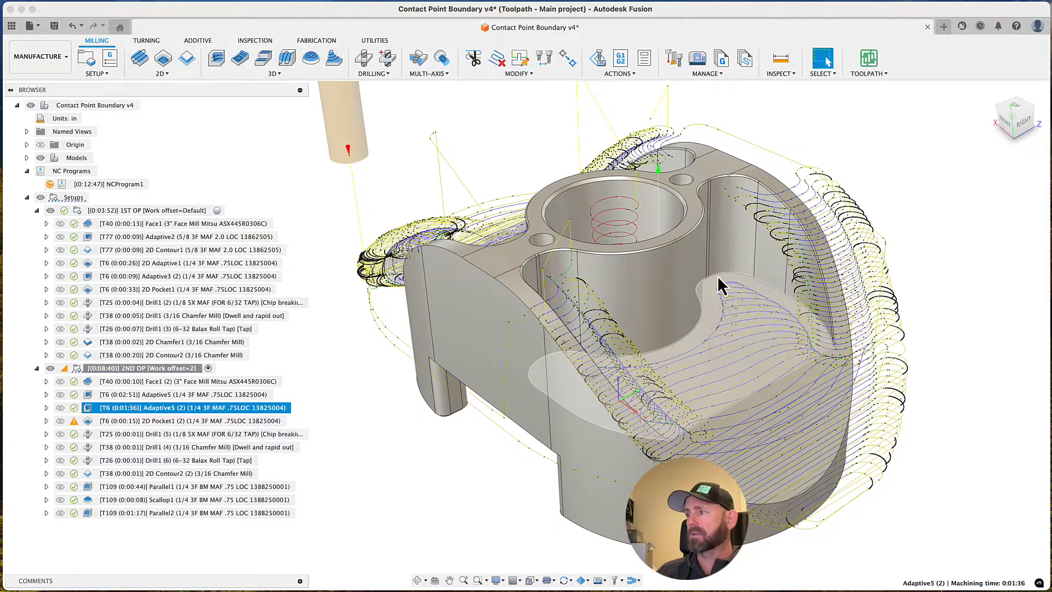
# Open the 2D Pocket1 (2) operation for editing and show its pocket and stock contour selections
pyautogui.click(155, 420)
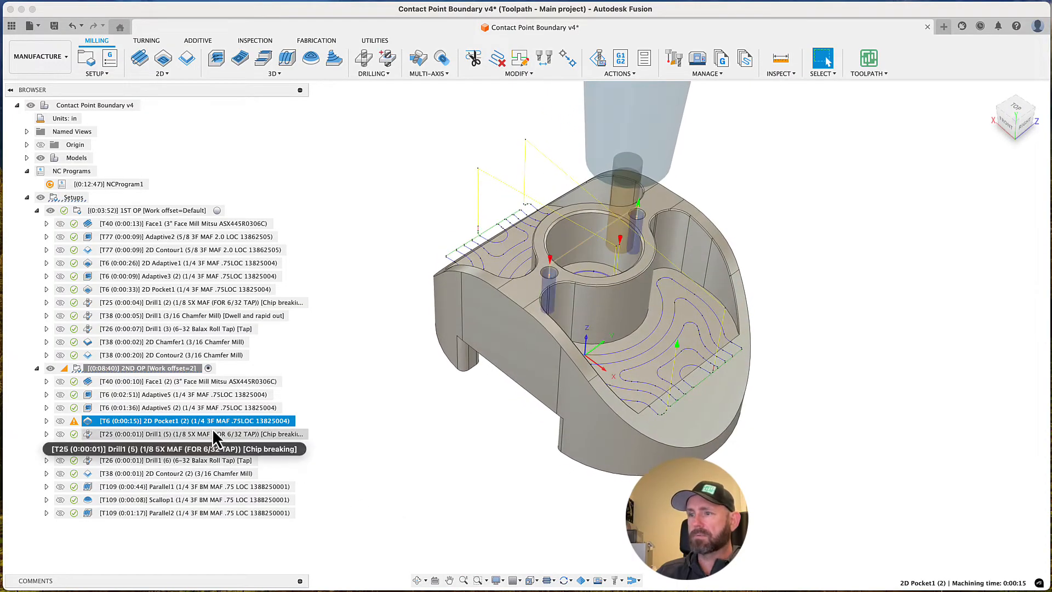
pyautogui.rightClick(212, 423)
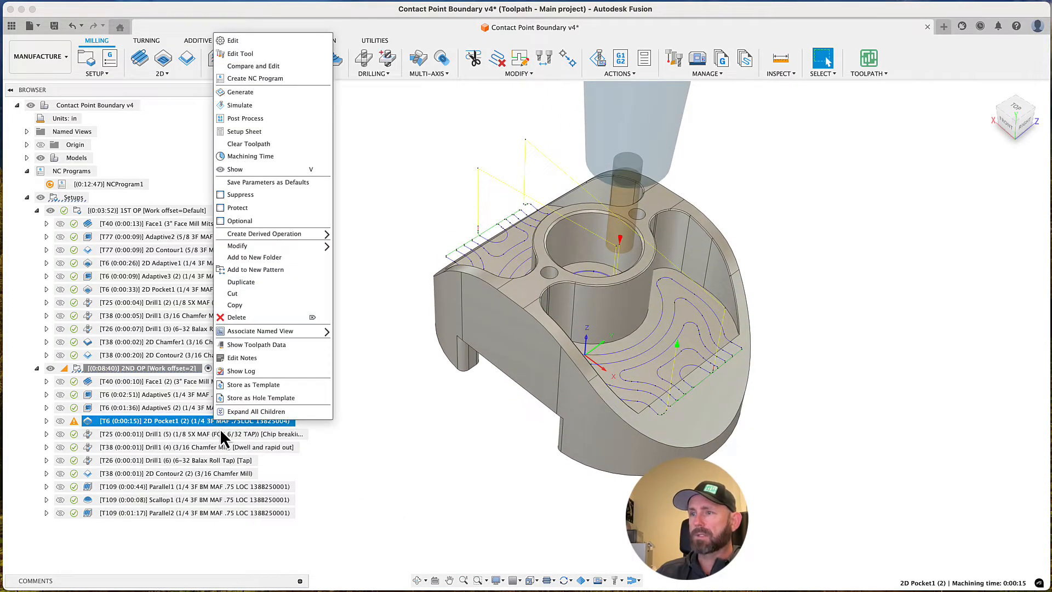
pyautogui.click(248, 41)
pyautogui.click(874, 171)
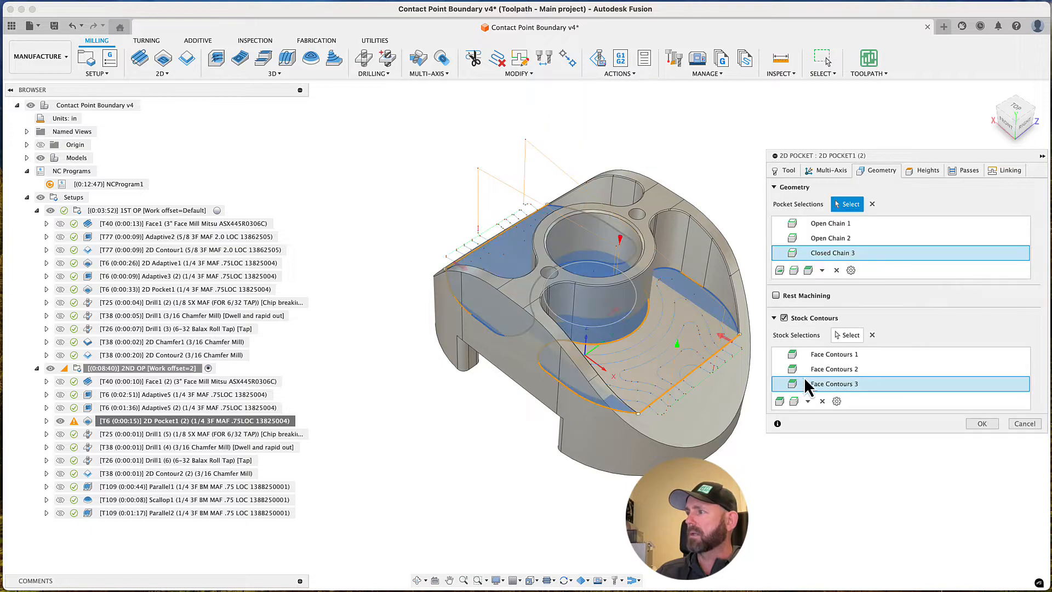
# Examine the 2D Pocket1 (2) pocket and stock contour selections on the model, and close its settings without saving changes
pyautogui.scroll(5, 745, 364)
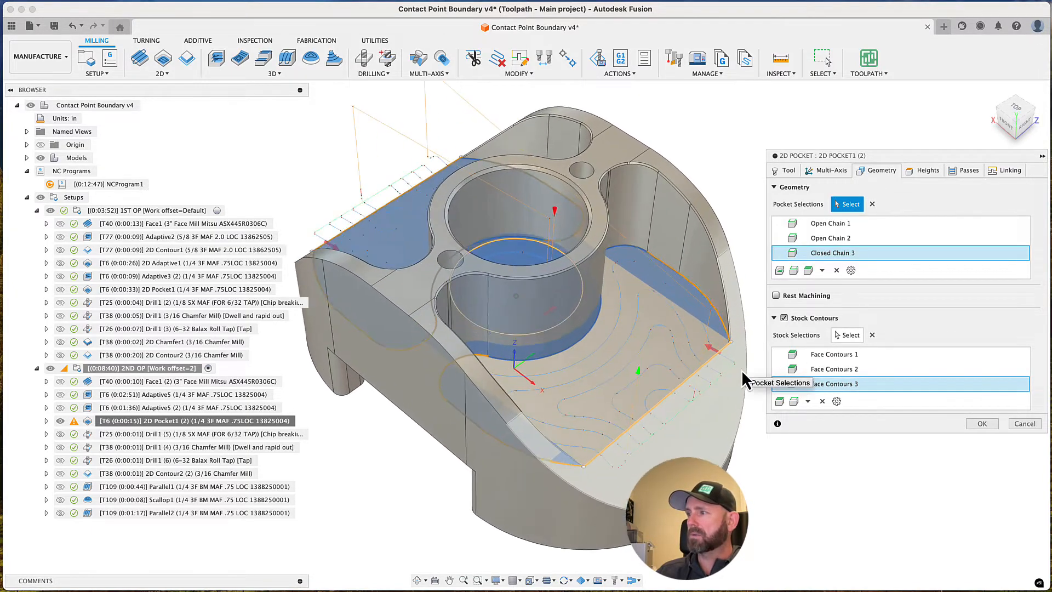
pyautogui.scroll(-4, 734, 362)
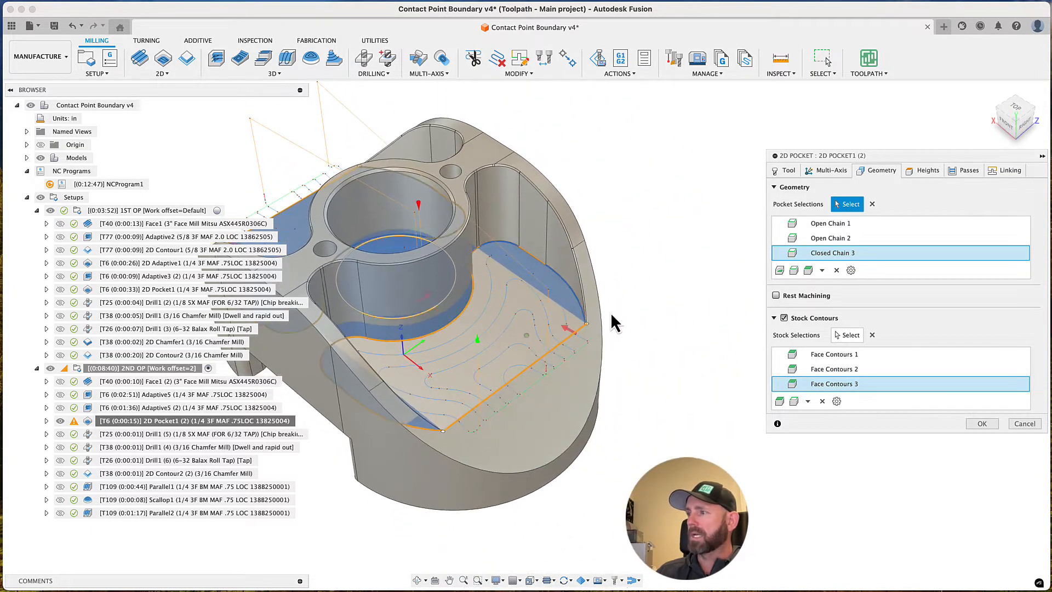
pyautogui.scroll(4, 614, 448)
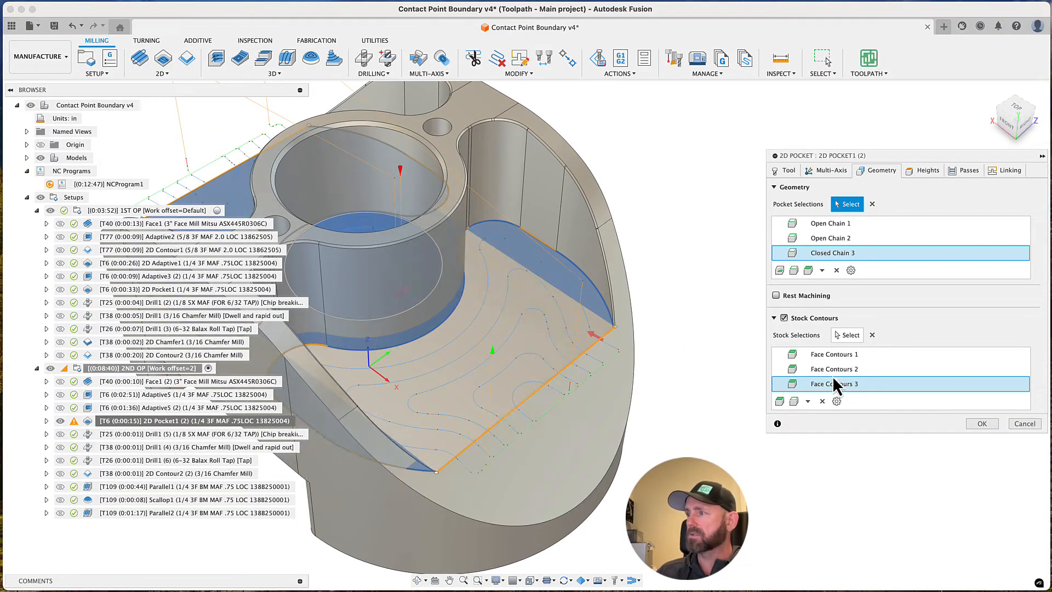
pyautogui.click(1024, 424)
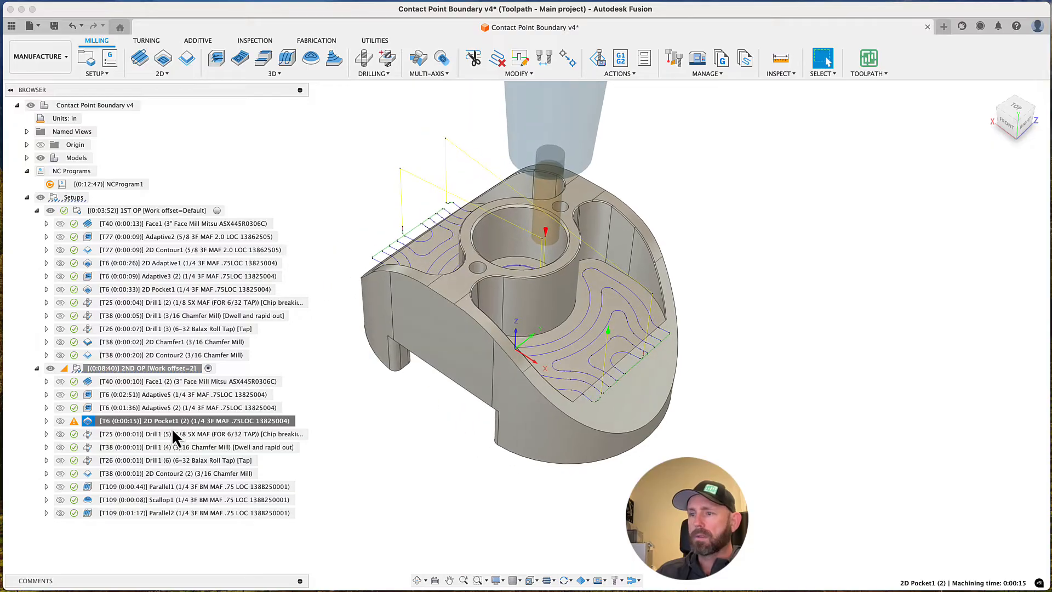
# Display the Drill1 (5), Drill1 (4), Drill1 (6) and 2D Contour2 (2) toolpaths one after another
pyautogui.click(187, 434)
pyautogui.click(217, 446)
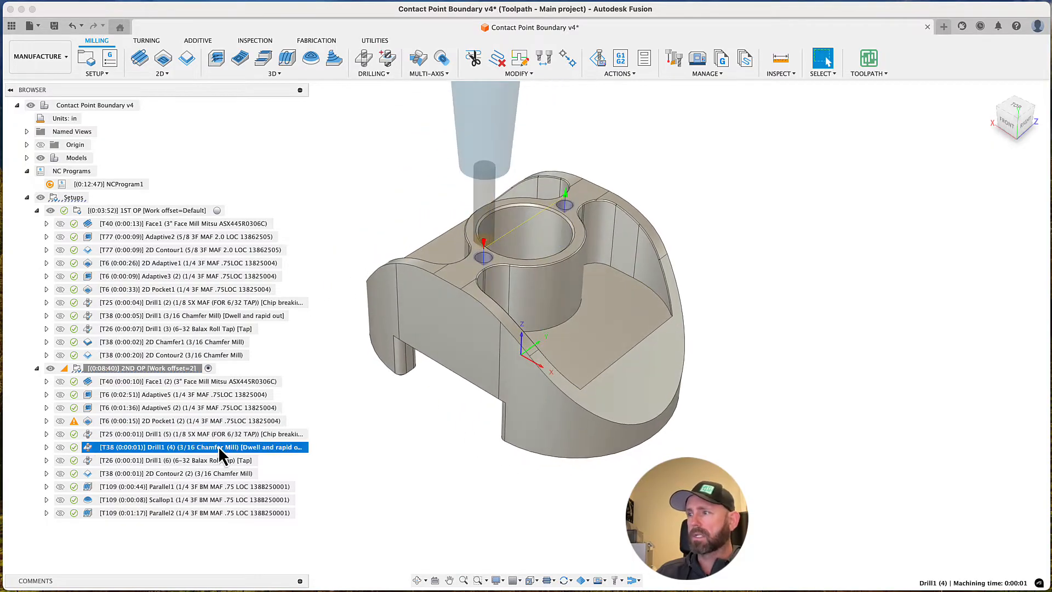
pyautogui.click(216, 460)
pyautogui.click(225, 473)
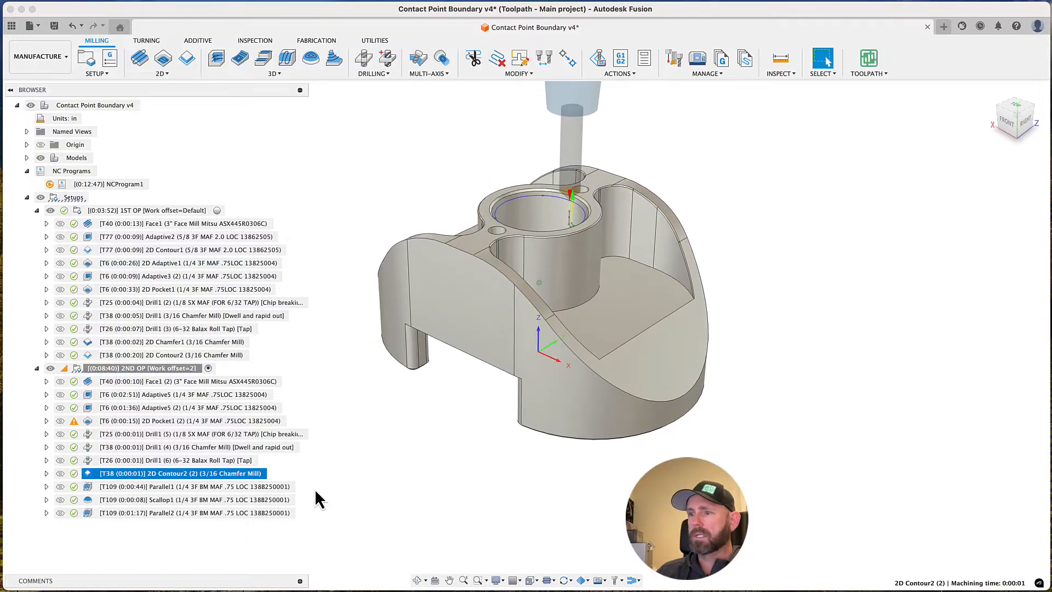
# Display the Parallel1 toolpath, examine its passes over the curved rim and end faces, and clear the selection
pyautogui.click(214, 489)
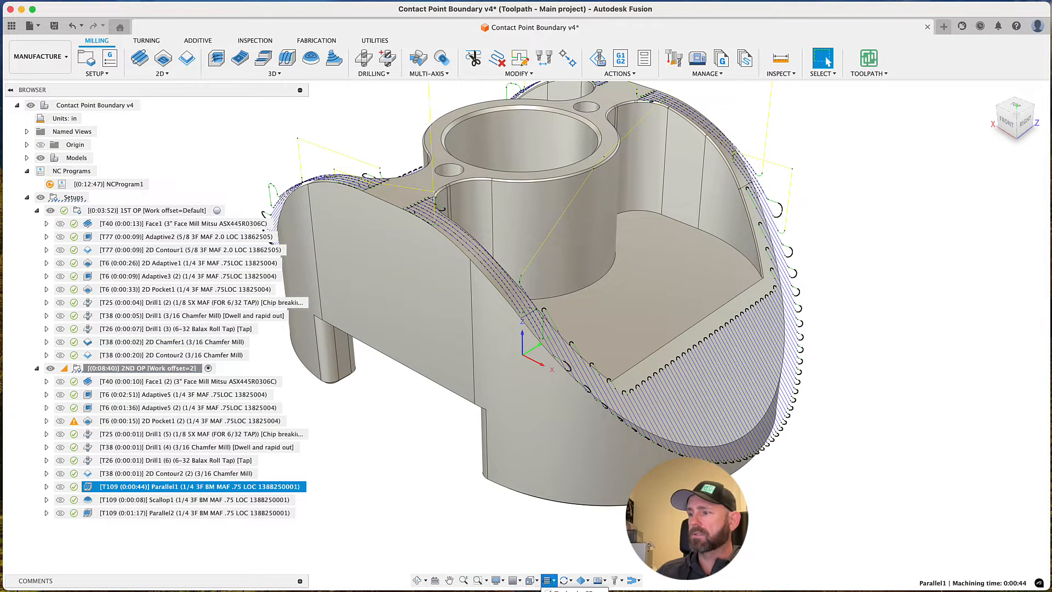
pyautogui.click(503, 522)
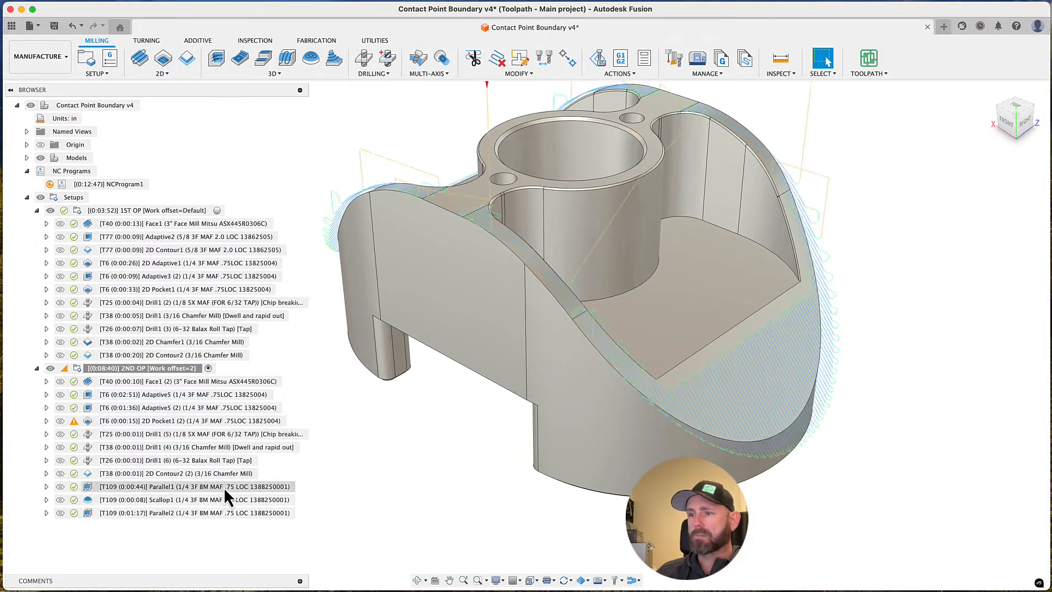
pyautogui.click(223, 488)
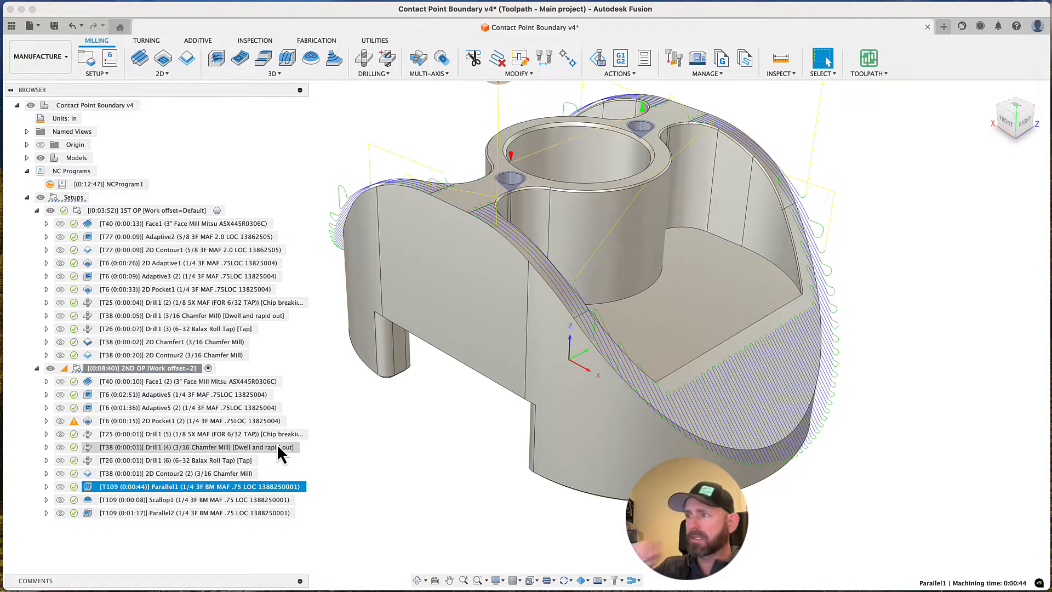
pyautogui.keyDown('shift'); pyautogui.moveTo(564, 376); pyautogui.dragTo(663, 426, button='middle'); pyautogui.keyUp('shift')
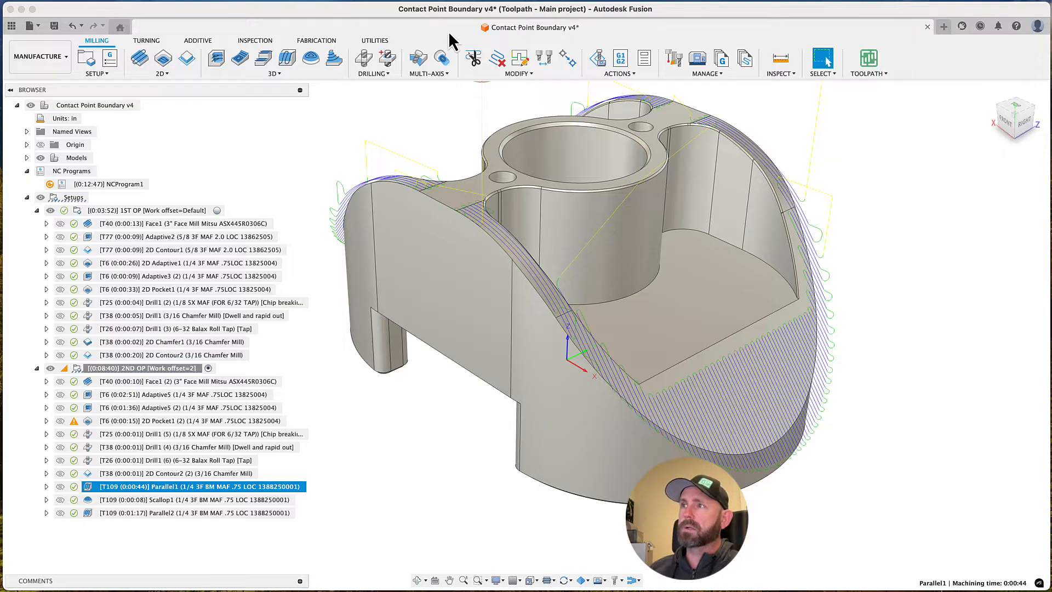
pyautogui.click(394, 441)
pyautogui.keyDown('shift'); pyautogui.moveTo(398, 443); pyautogui.dragTo(418, 434, button='middle'); pyautogui.keyUp('shift')
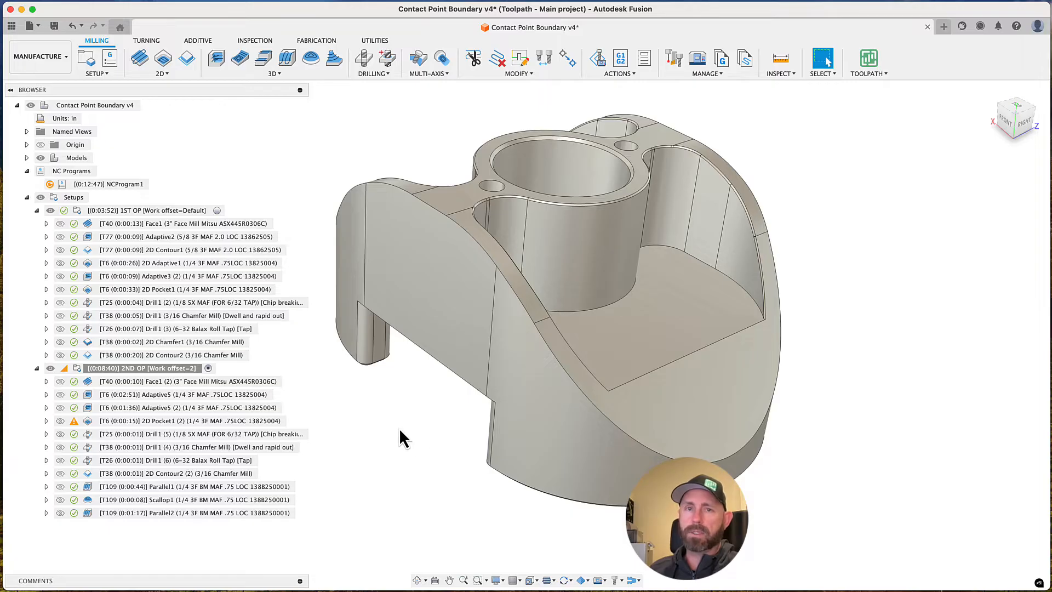
# Compare the Parallel1, Parallel2 and Scallop1 finishing toolpaths on the part, and clear the selection
pyautogui.click(248, 487)
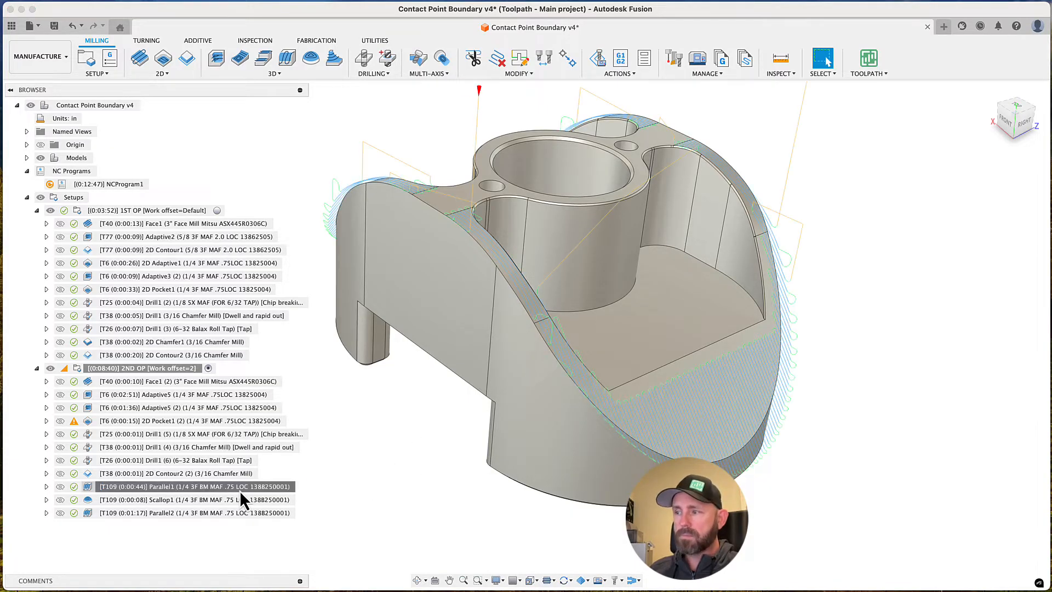
pyautogui.keyDown('shift'); pyautogui.moveTo(245, 486); pyautogui.dragTo(373, 417, button='middle'); pyautogui.keyUp('shift')
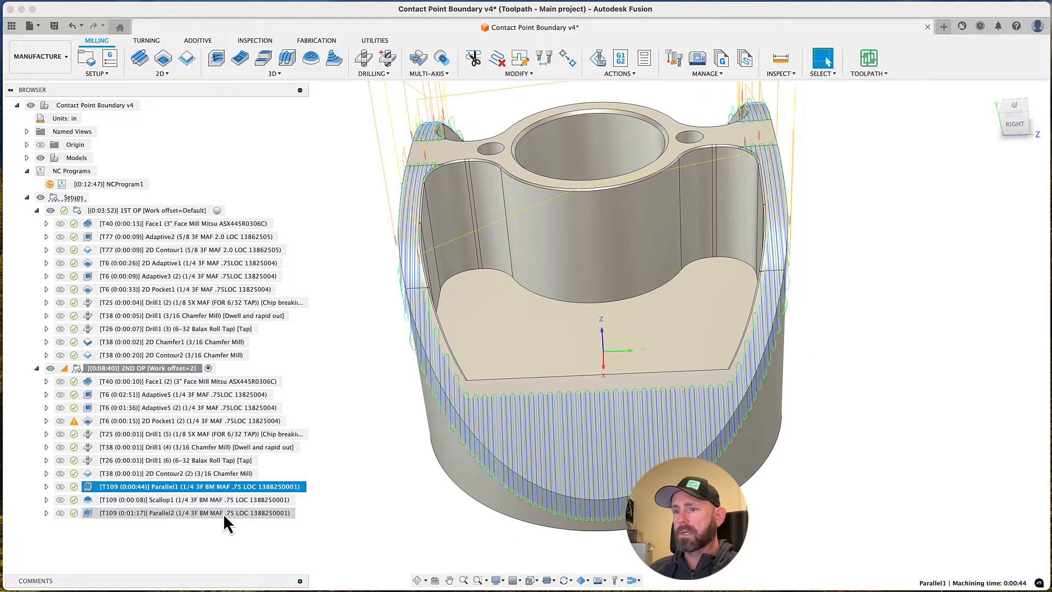
pyautogui.click(222, 514)
pyautogui.moveTo(223, 514)
pyautogui.keyDown('shift'); pyautogui.mouseDown(button='middle')
pyautogui.moveTo(310, 485)
pyautogui.moveTo(207, 512)
pyautogui.mouseUp(button='middle'); pyautogui.keyUp('shift')
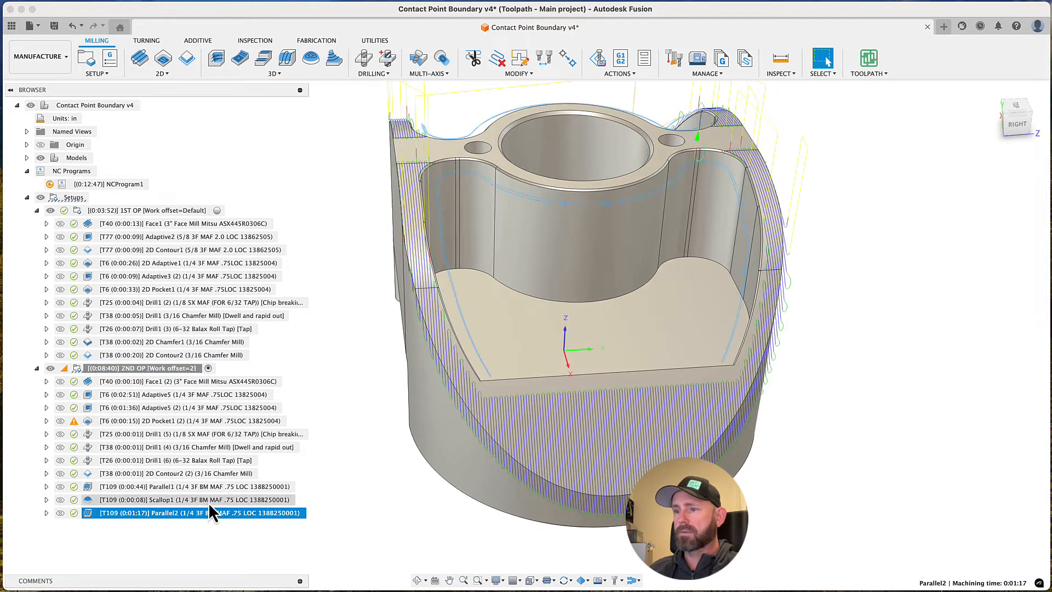
pyautogui.click(208, 502)
pyautogui.keyDown('shift'); pyautogui.moveTo(371, 484); pyautogui.dragTo(383, 466, button='middle'); pyautogui.keyUp('shift')
pyautogui.click(383, 465)
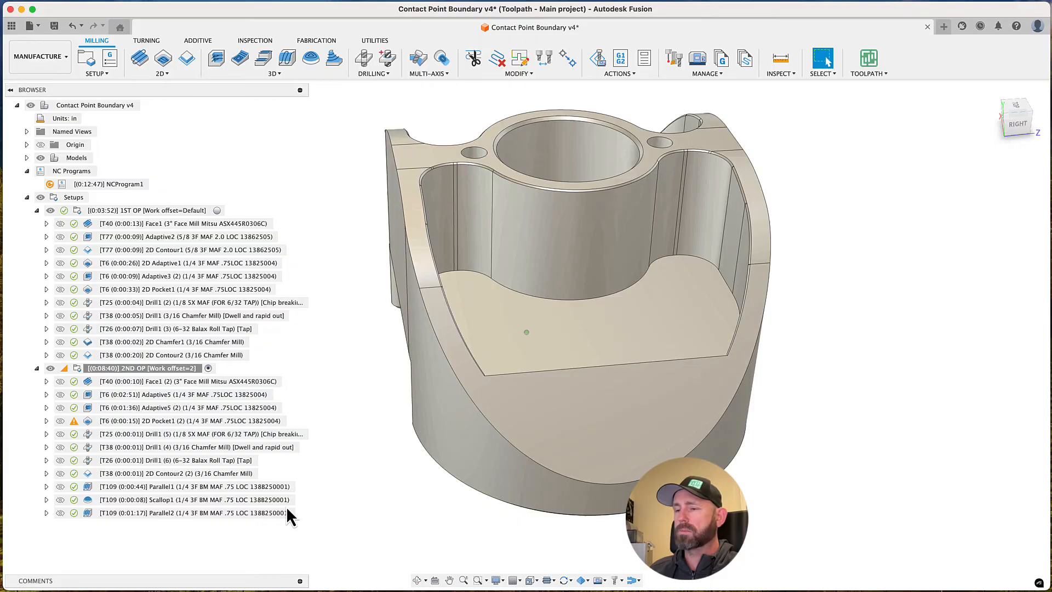
pyautogui.click(188, 499)
pyautogui.keyDown('shift'); pyautogui.moveTo(347, 370); pyautogui.dragTo(291, 134, button='middle'); pyautogui.keyUp('shift')
pyautogui.click(370, 449)
# Create a new 3D Parallel operation in the 2ND OP setup and set its machining boundary to Selection
pyautogui.click(255, 74)
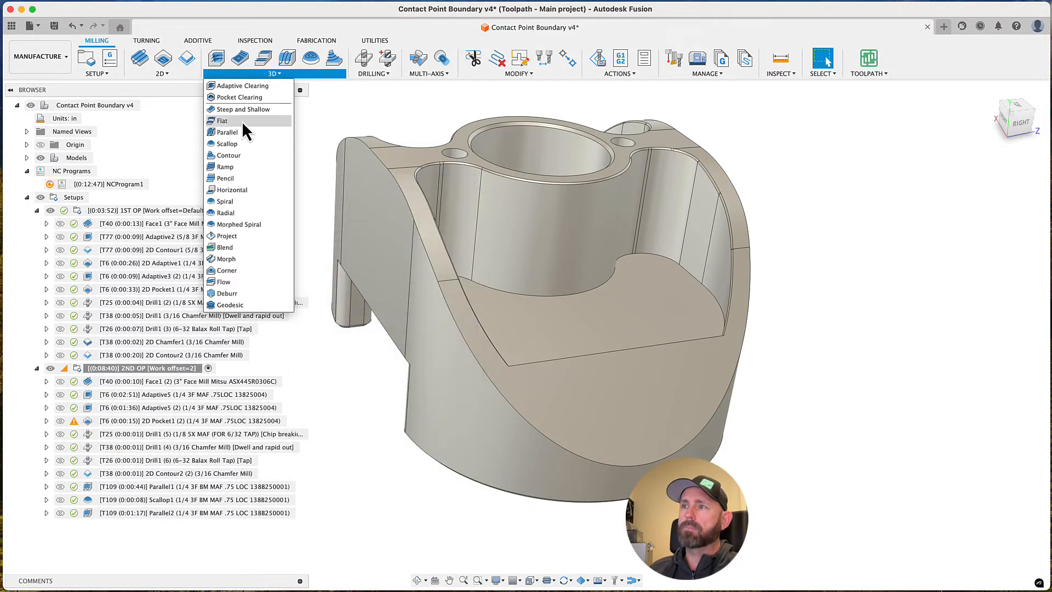
pyautogui.click(250, 133)
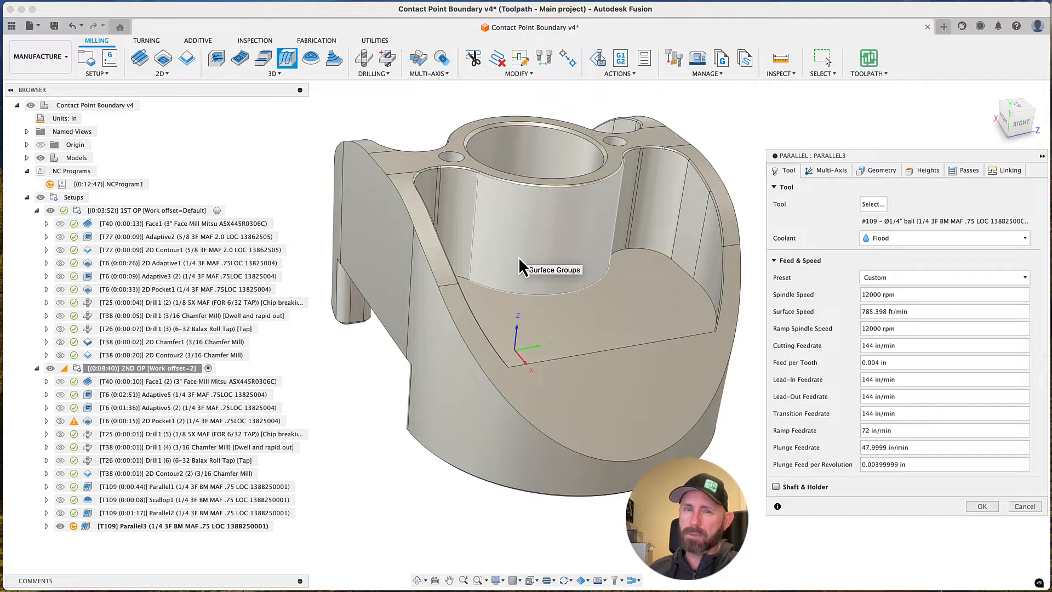
pyautogui.keyDown('shift'); pyautogui.moveTo(428, 274); pyautogui.dragTo(425, 263, button='middle'); pyautogui.keyUp('shift')
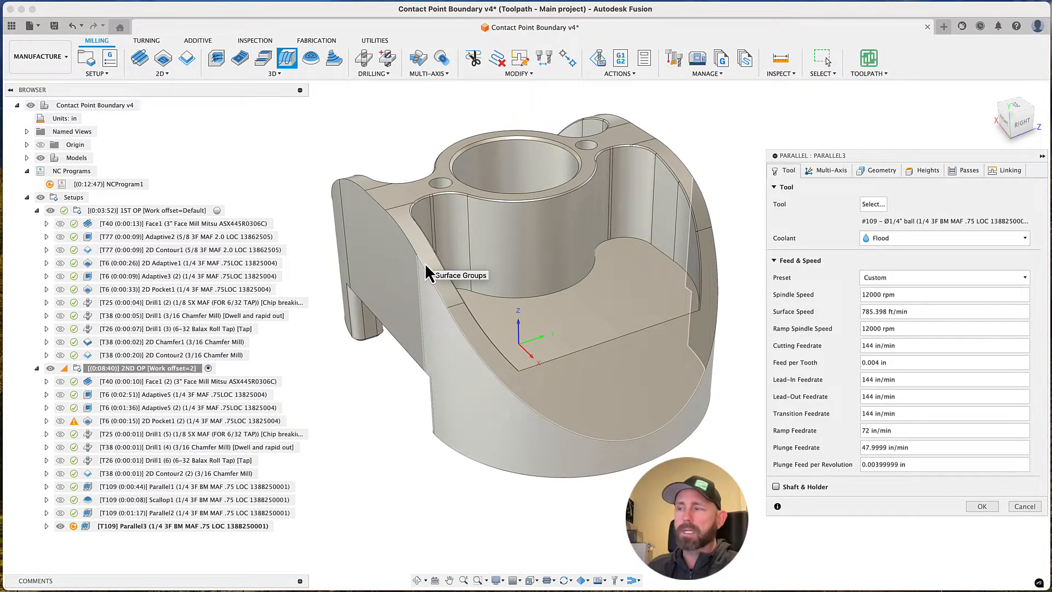
pyautogui.click(881, 170)
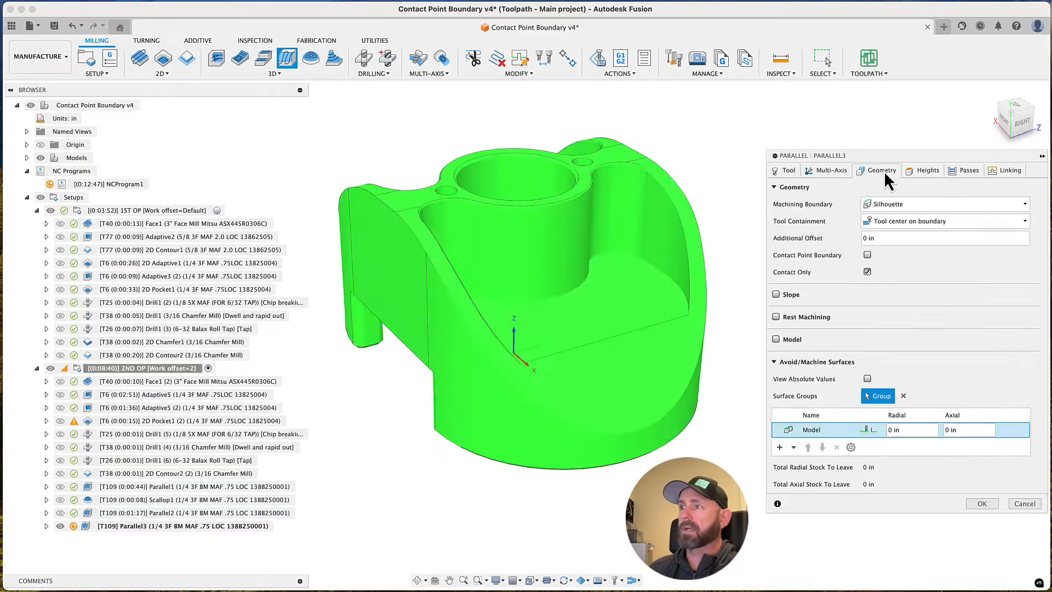
pyautogui.keyDown('shift'); pyautogui.moveTo(746, 222); pyautogui.dragTo(741, 225, button='middle'); pyautogui.keyUp('shift')
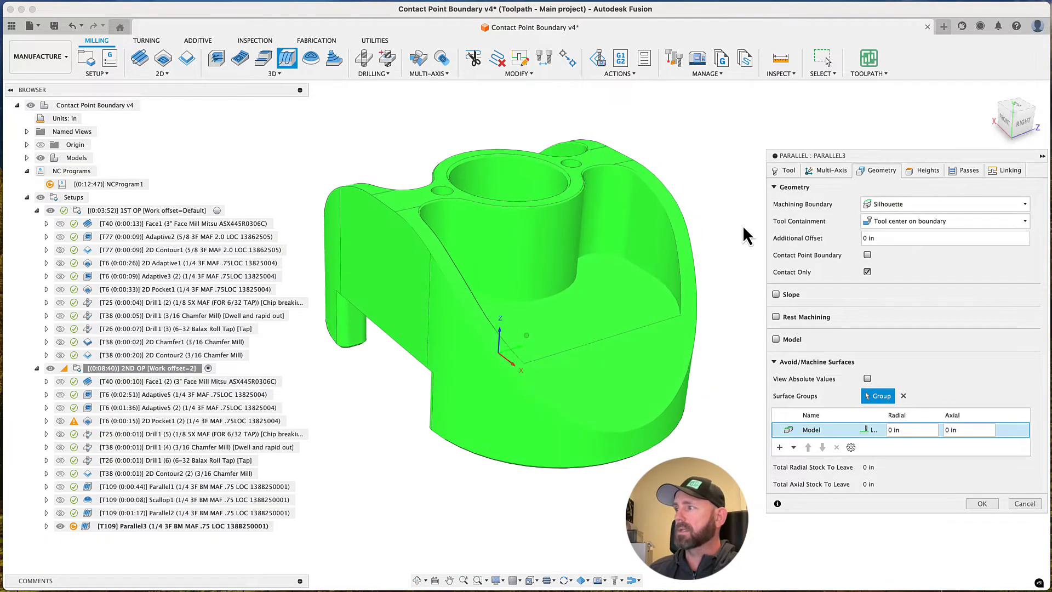
pyautogui.click(899, 207)
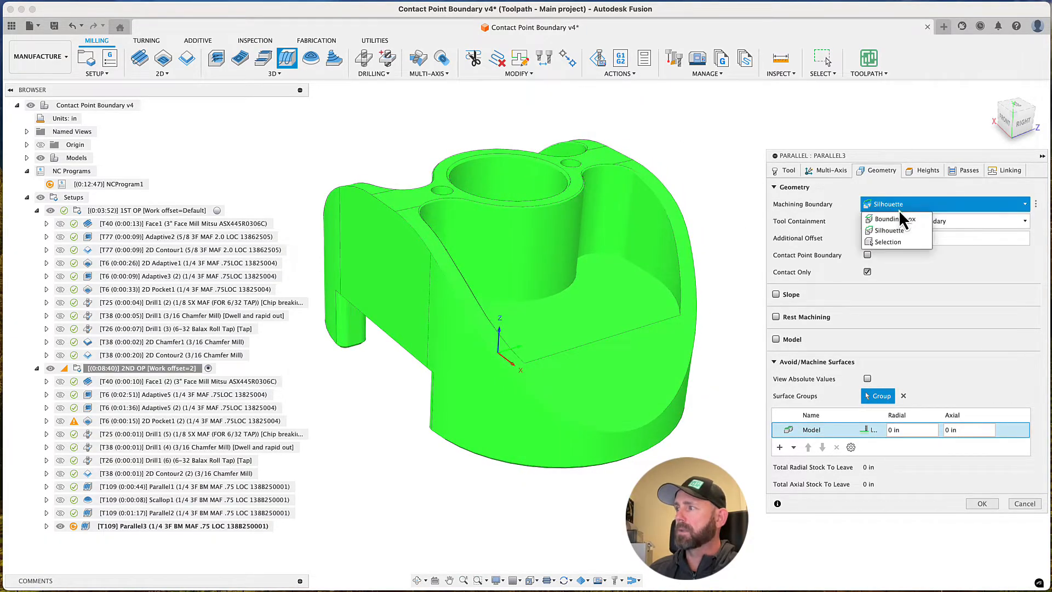
pyautogui.click(888, 241)
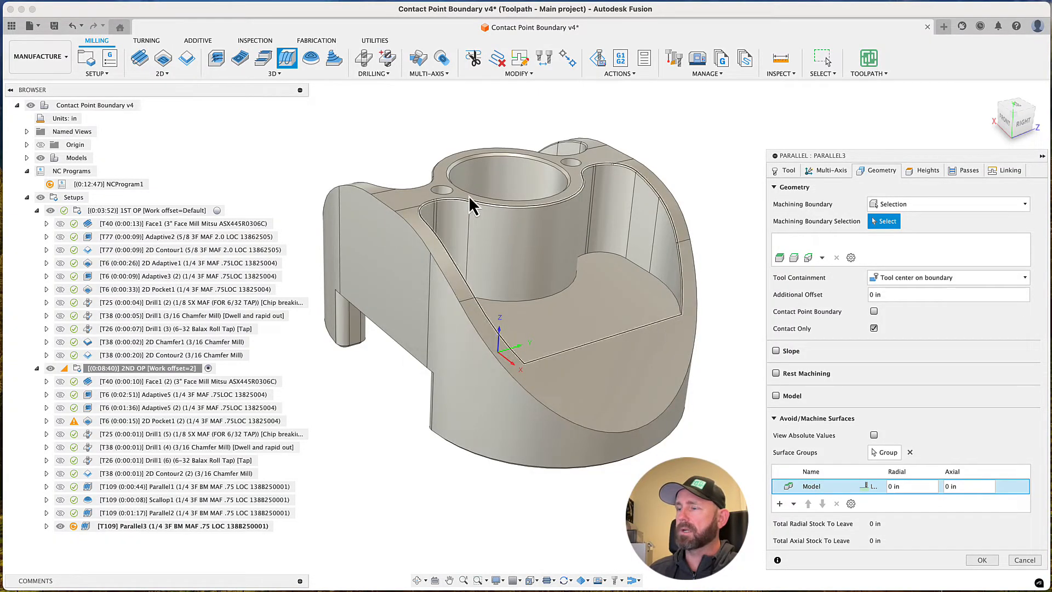
# Define the machining boundary as a closed chain following the part's outer outline along its bottom edge
pyautogui.keyDown('shift'); pyautogui.moveTo(417, 287); pyautogui.dragTo(432, 278, button='middle'); pyautogui.keyUp('shift')
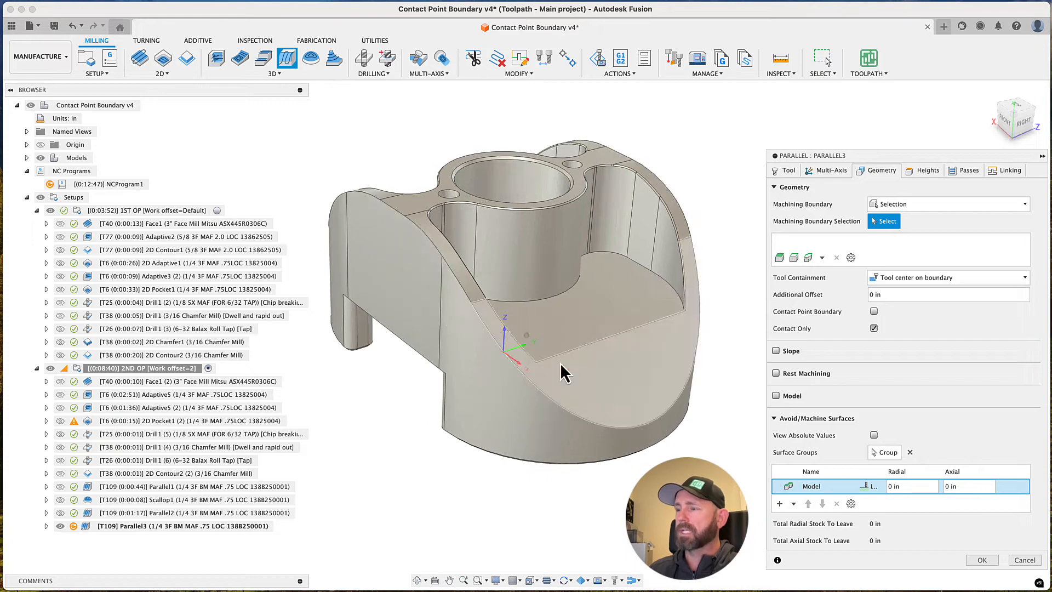
pyautogui.click(416, 353)
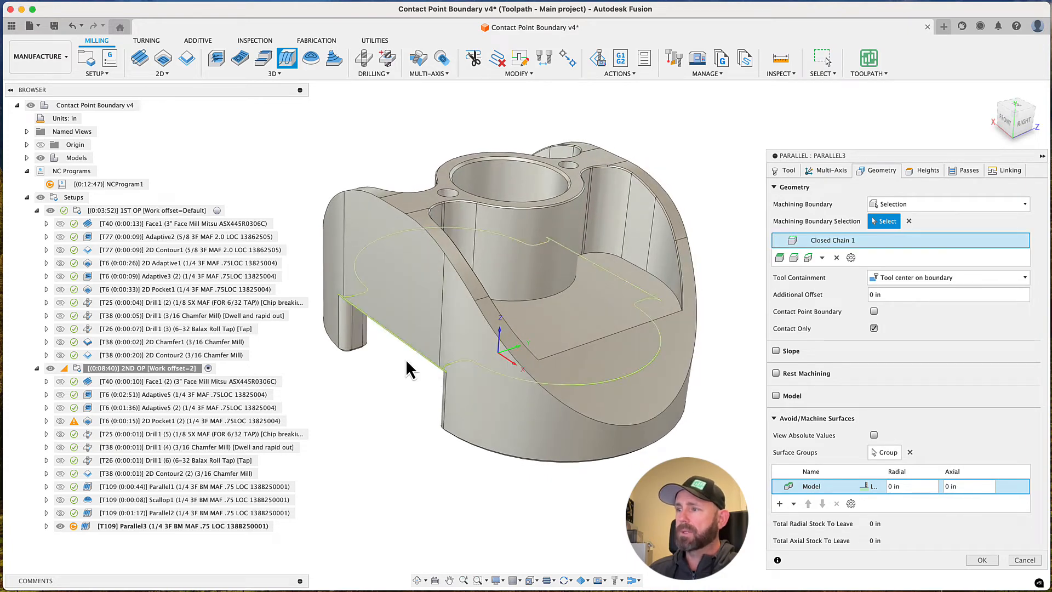
pyautogui.click(410, 347)
pyautogui.moveTo(410, 347)
pyautogui.keyDown('shift'); pyautogui.mouseDown(button='middle')
pyautogui.moveTo(469, 435)
pyautogui.moveTo(416, 328)
pyautogui.mouseUp(button='middle'); pyautogui.keyUp('shift')
pyautogui.click(423, 325)
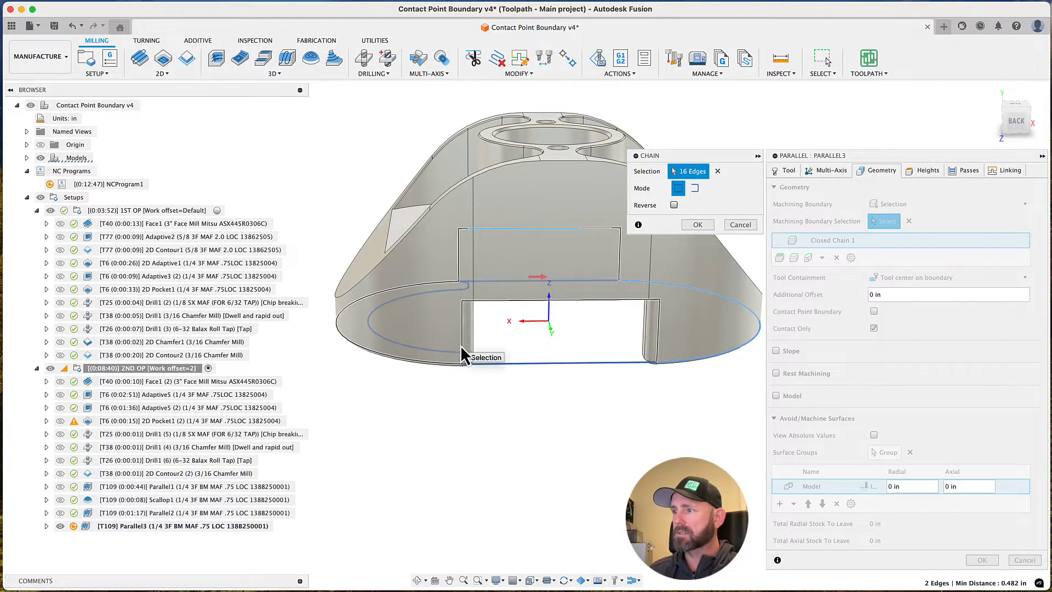
pyautogui.click(460, 346)
pyautogui.click(698, 224)
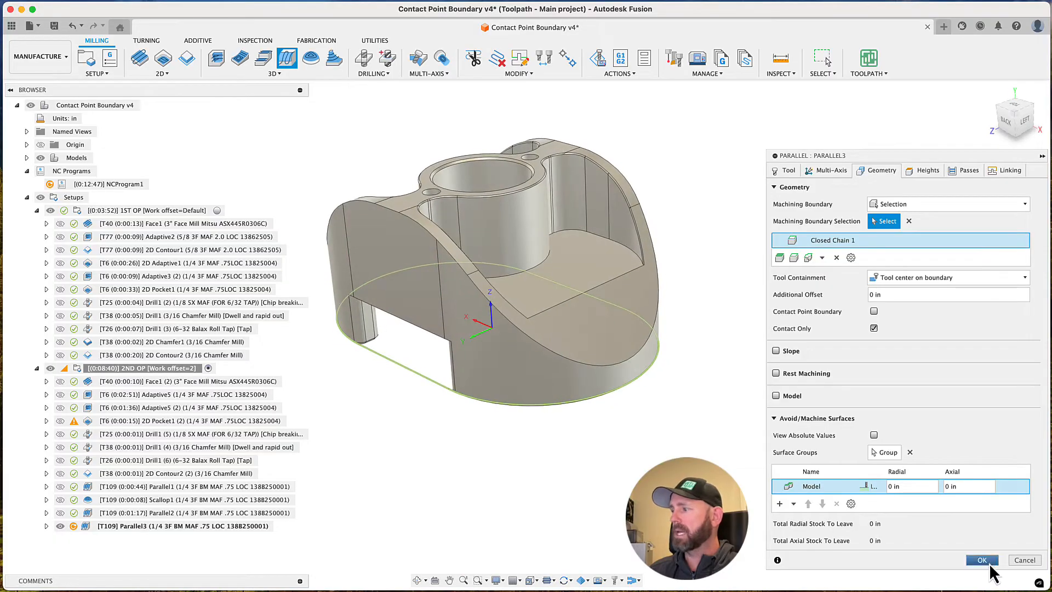
# Accept the new Parallel operation to generate its toolpath, and examine the passes around the central bore and pockets
pyautogui.click(991, 559)
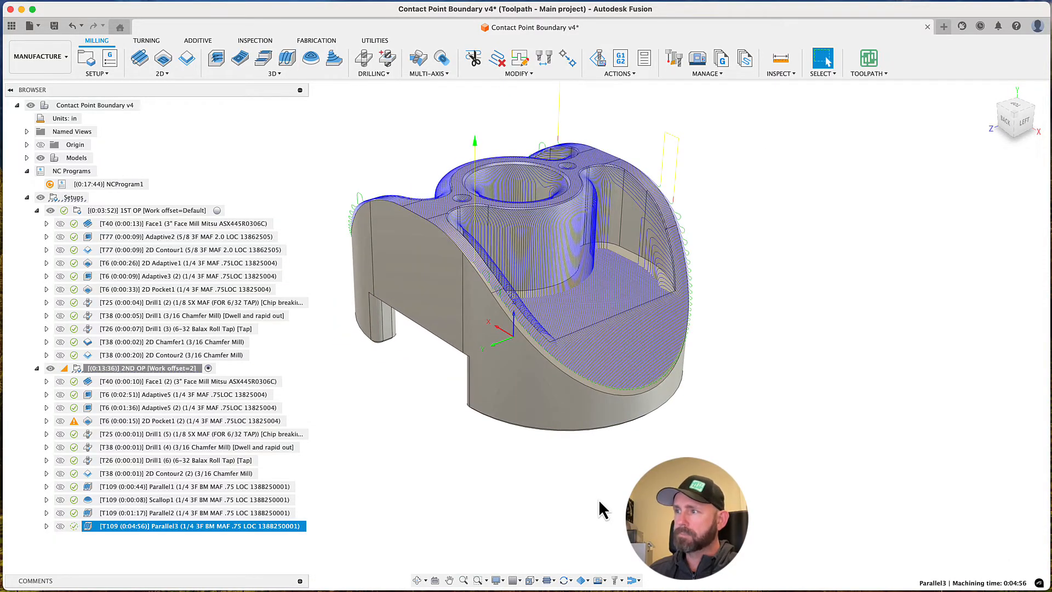
pyautogui.moveTo(598, 498)
pyautogui.keyDown('shift'); pyautogui.mouseDown(button='middle')
pyautogui.moveTo(599, 484)
pyautogui.moveTo(626, 503)
pyautogui.moveTo(602, 481)
pyautogui.mouseUp(button='middle'); pyautogui.keyUp('shift')
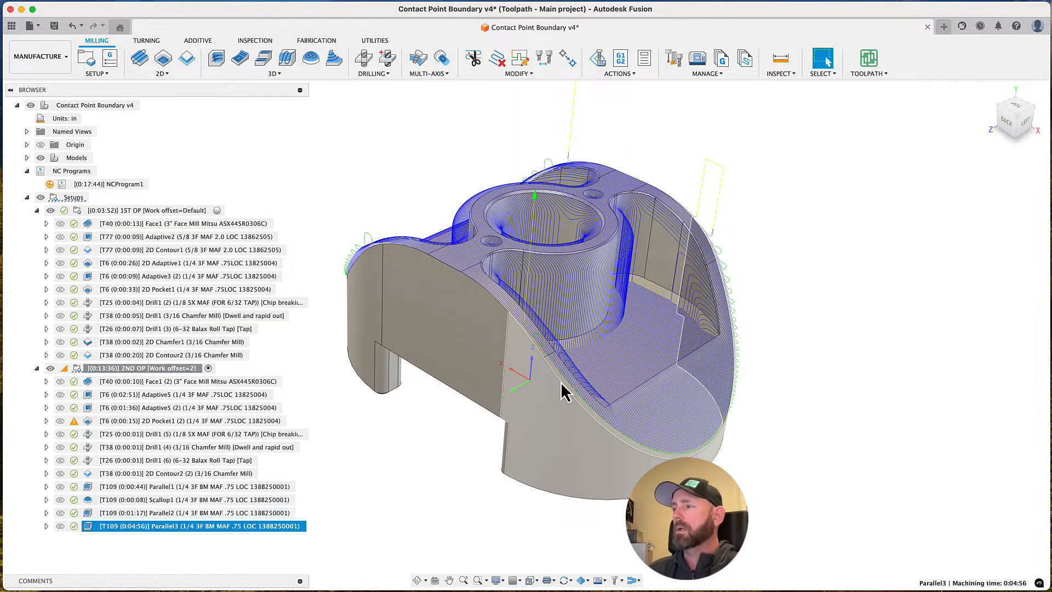
pyautogui.scroll(6, 541, 272)
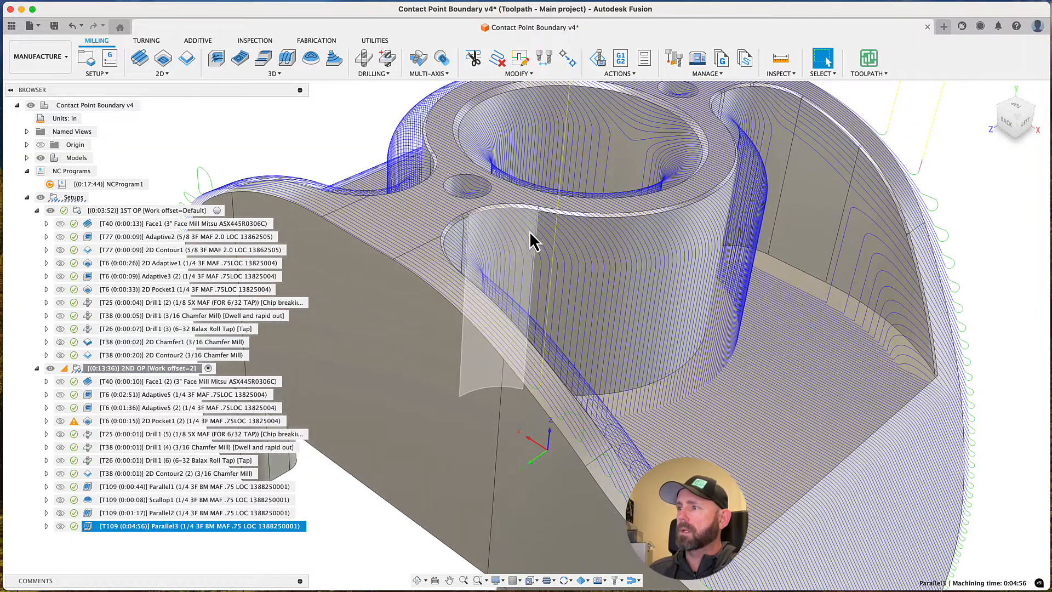
# Highlight the curved rim faces on both sides of the large pocket in turn, and clear the selection
pyautogui.click(446, 278)
pyautogui.scroll(-5, 446, 277)
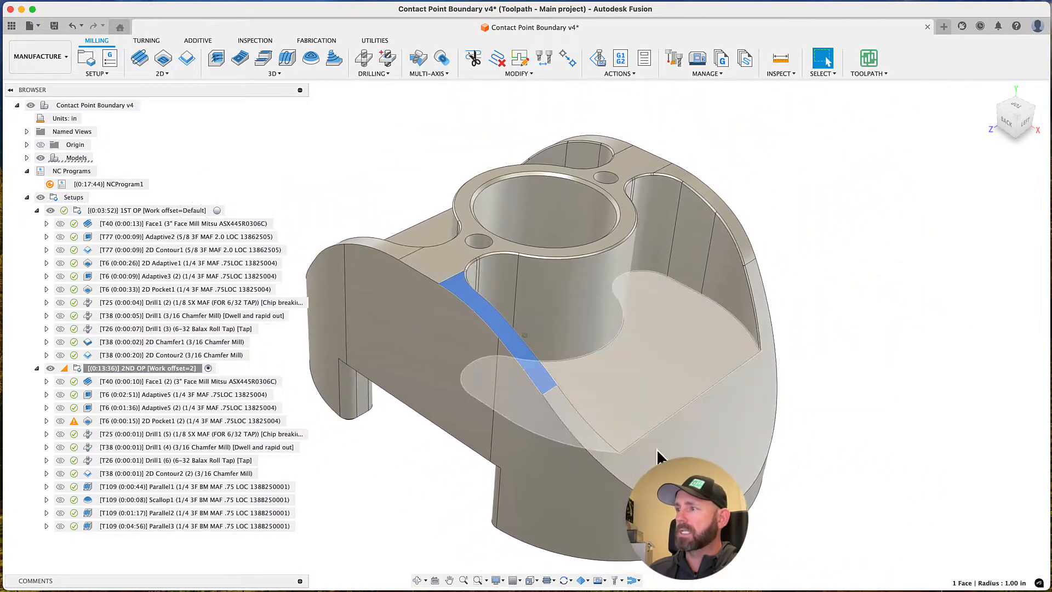
pyautogui.click(739, 238)
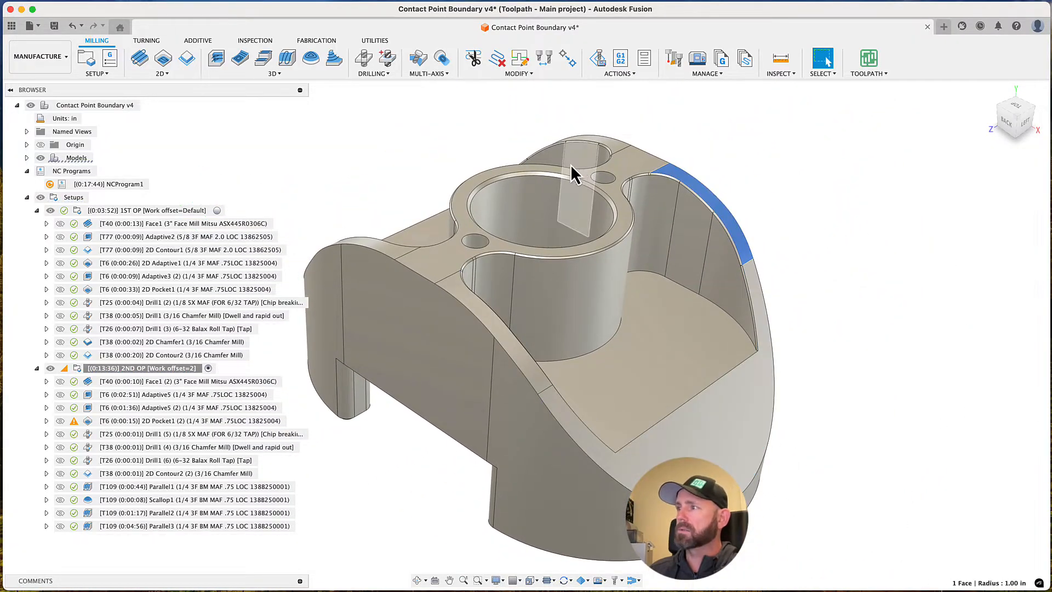
pyautogui.click(820, 210)
# Reopen Parallel3 for editing and add the closed chain around the large pocket's upper edge to the machining boundary
pyautogui.rightClick(156, 527)
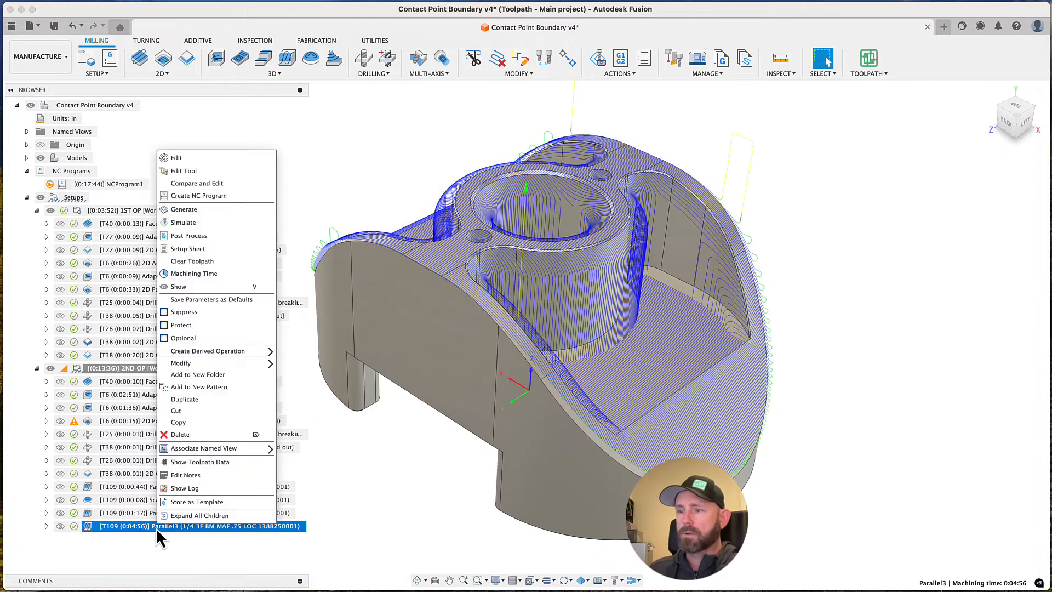
pyautogui.click(185, 161)
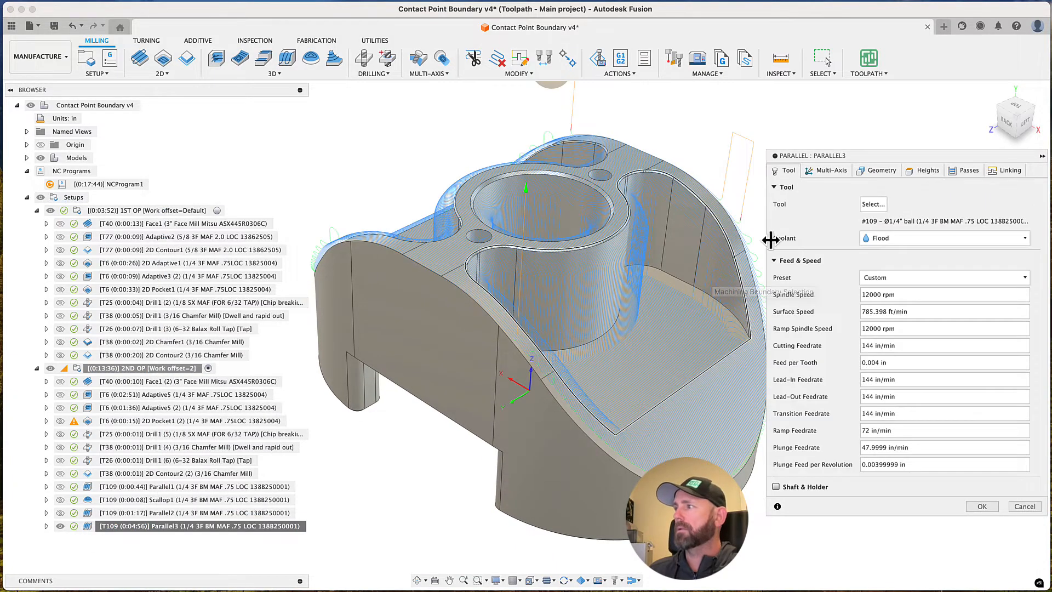
pyautogui.click(875, 170)
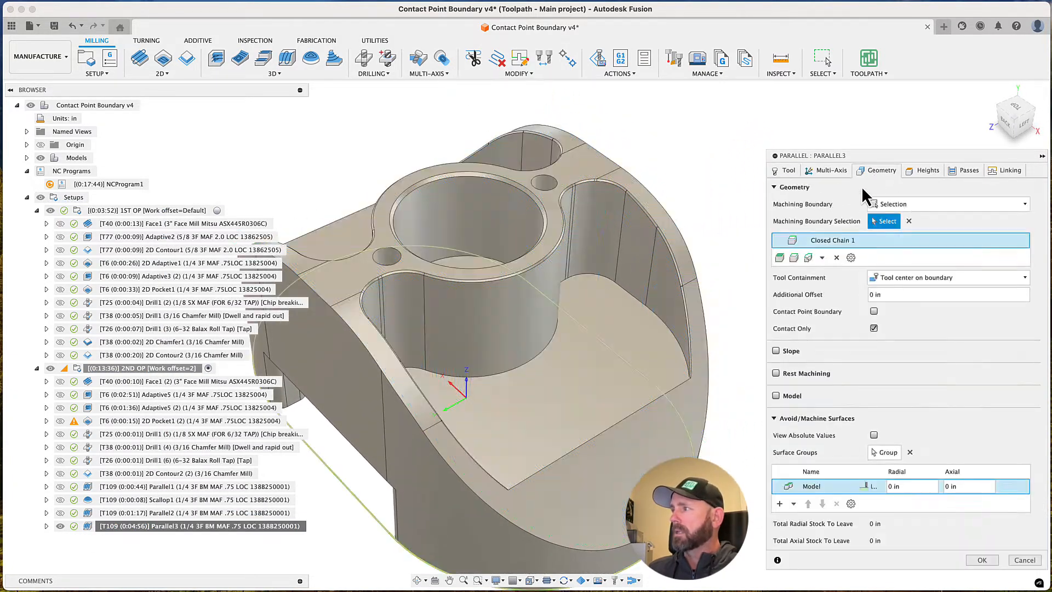
pyautogui.click(669, 241)
pyautogui.keyDown('shift'); pyautogui.moveTo(685, 321); pyautogui.dragTo(435, 312, button='middle'); pyautogui.keyUp('shift')
pyautogui.moveTo(448, 204); pyautogui.dragTo(462, 170, button='middle')
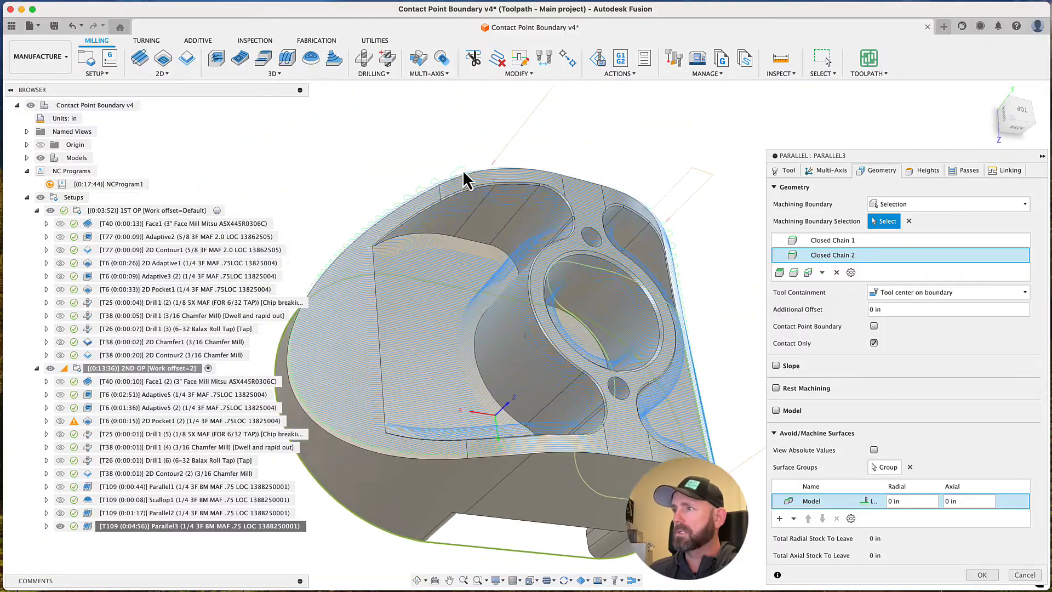
# Add the closed chain around the second large pocket to the machining boundary and accept Parallel3 to regenerate its toolpath
pyautogui.click(472, 187)
pyautogui.keyDown('shift'); pyautogui.moveTo(488, 207); pyautogui.dragTo(608, 321, button='middle'); pyautogui.keyUp('shift')
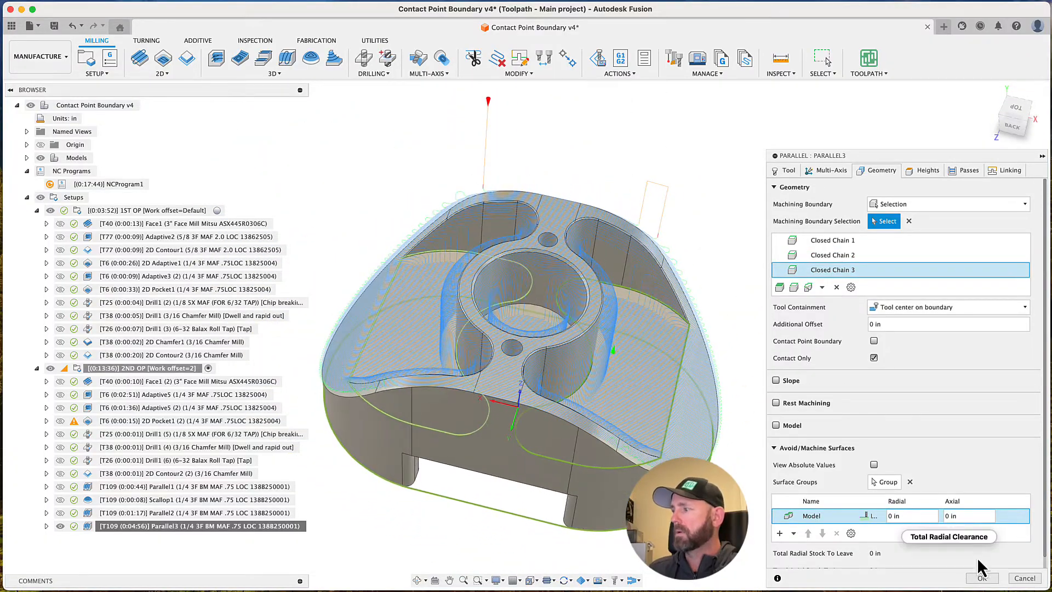
pyautogui.click(981, 578)
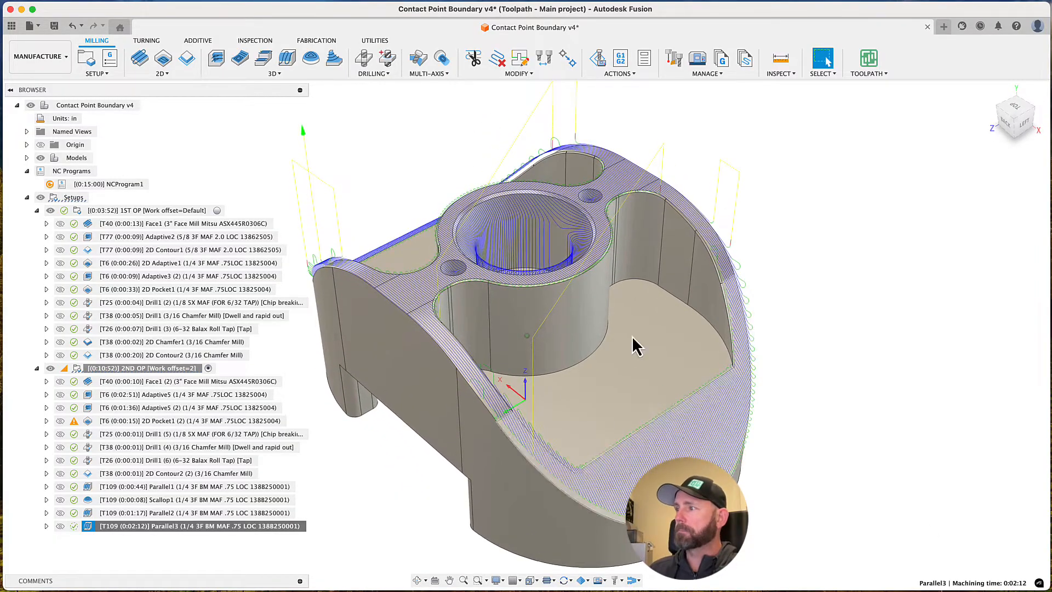
pyautogui.scroll(5, 587, 281)
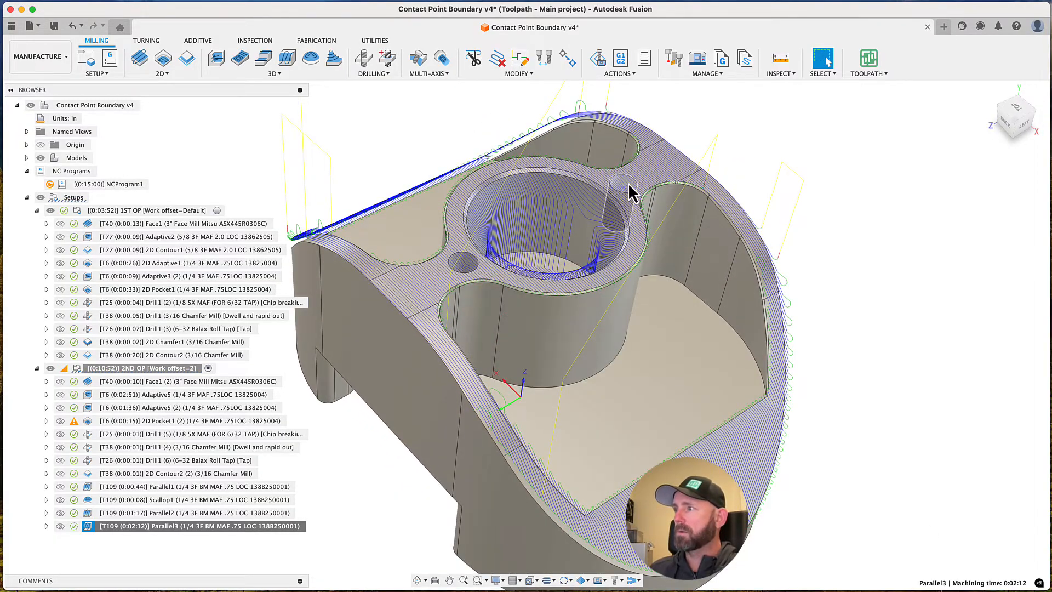
# Reopen Parallel3, add the central bore and the two small holes to the machining boundary, and regenerate the toolpath
pyautogui.rightClick(248, 527)
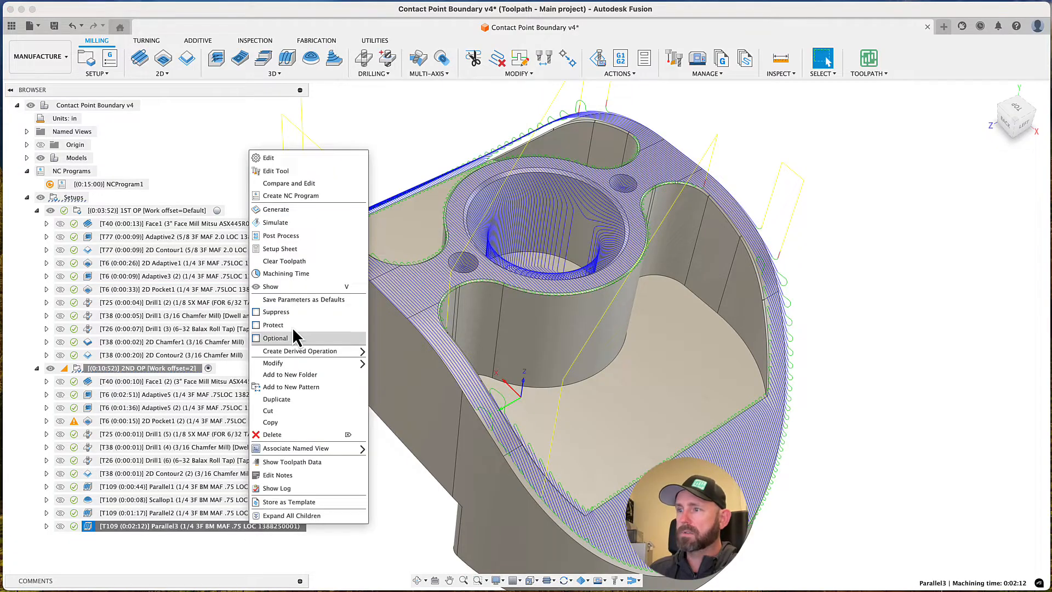
pyautogui.click(277, 159)
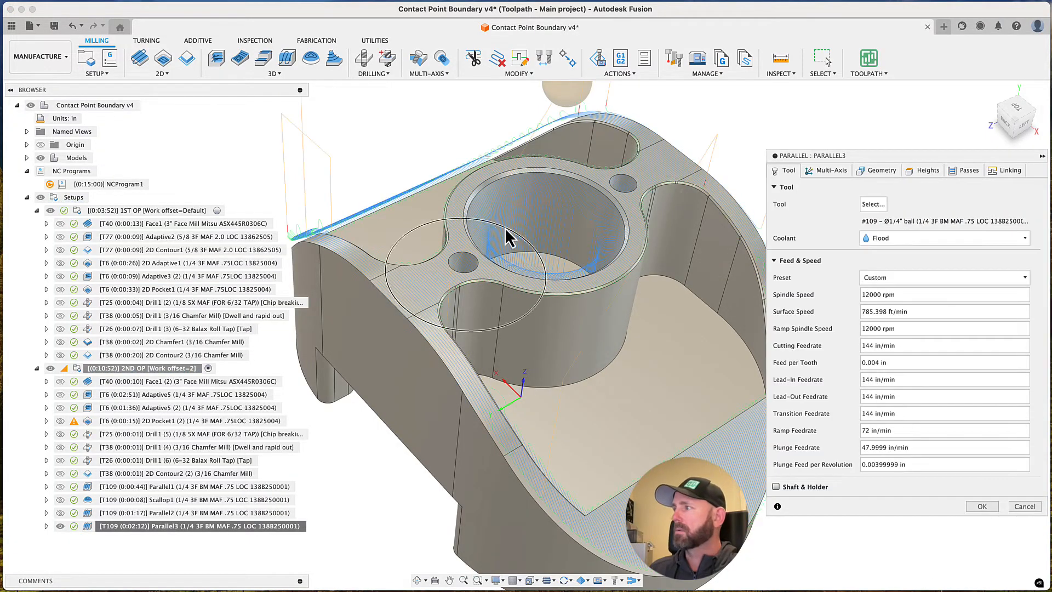
pyautogui.click(875, 173)
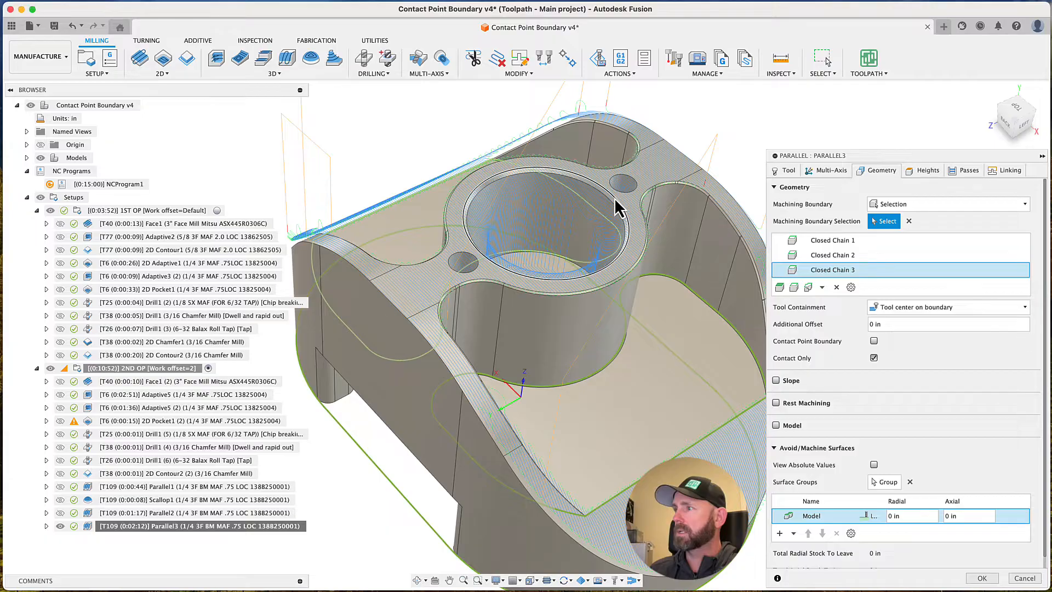
pyautogui.click(624, 179)
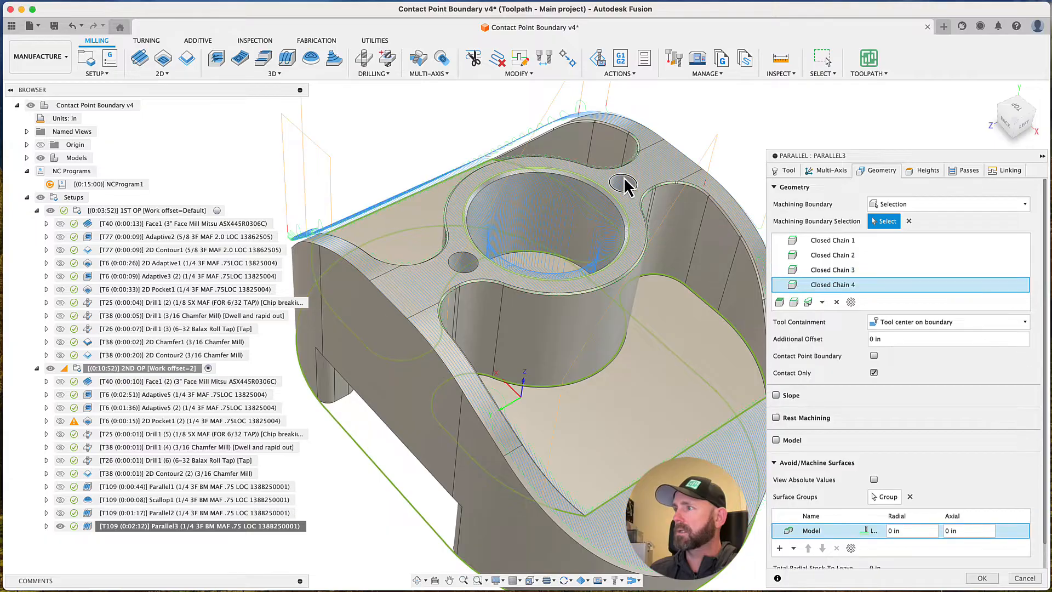
pyautogui.click(469, 263)
pyautogui.click(982, 578)
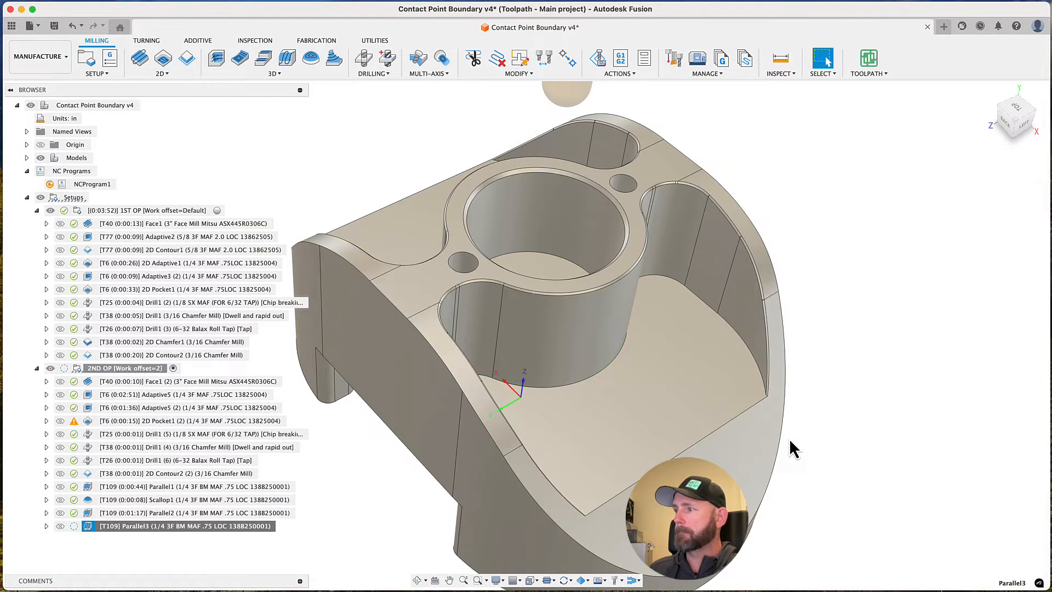
pyautogui.keyDown('shift'); pyautogui.moveTo(836, 419); pyautogui.dragTo(751, 379, button='middle'); pyautogui.keyUp('shift')
pyautogui.scroll(3, 739, 384)
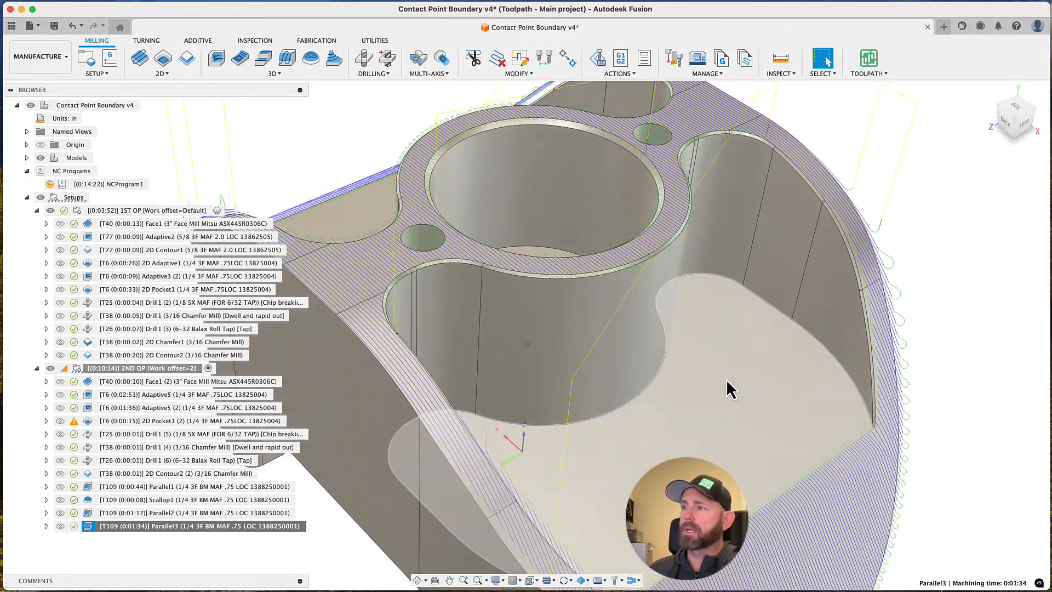
# Highlight the flat top face around the bore, and redisplay the Parallel3 toolpath to compare its passes over that face
pyautogui.click(353, 288)
pyautogui.scroll(-3, 416, 291)
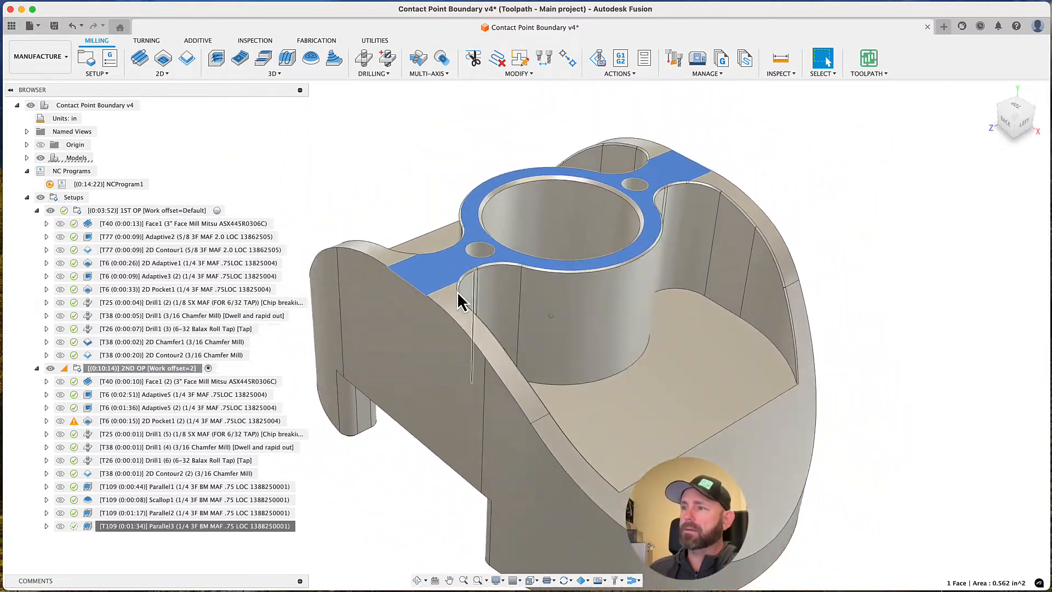
pyautogui.rightClick(168, 382)
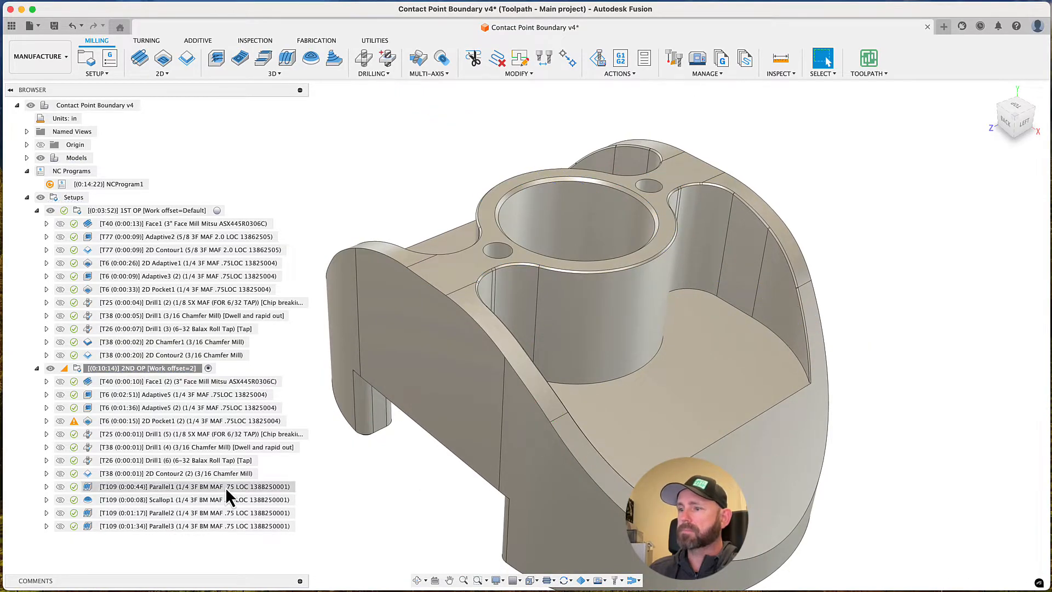
pyautogui.click(196, 523)
pyautogui.scroll(-3, 415, 416)
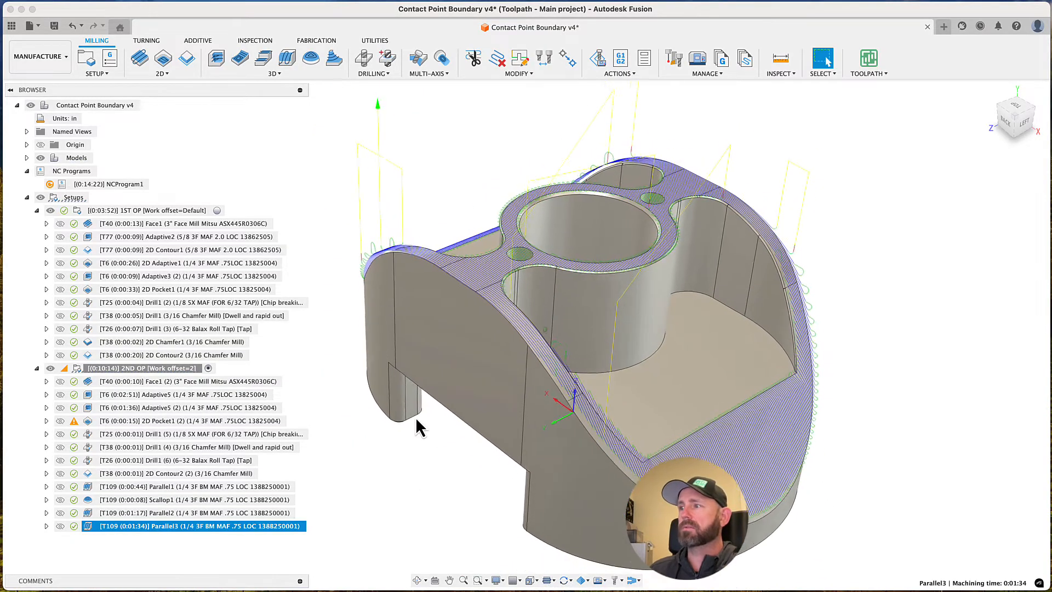
pyautogui.scroll(-2, 415, 416)
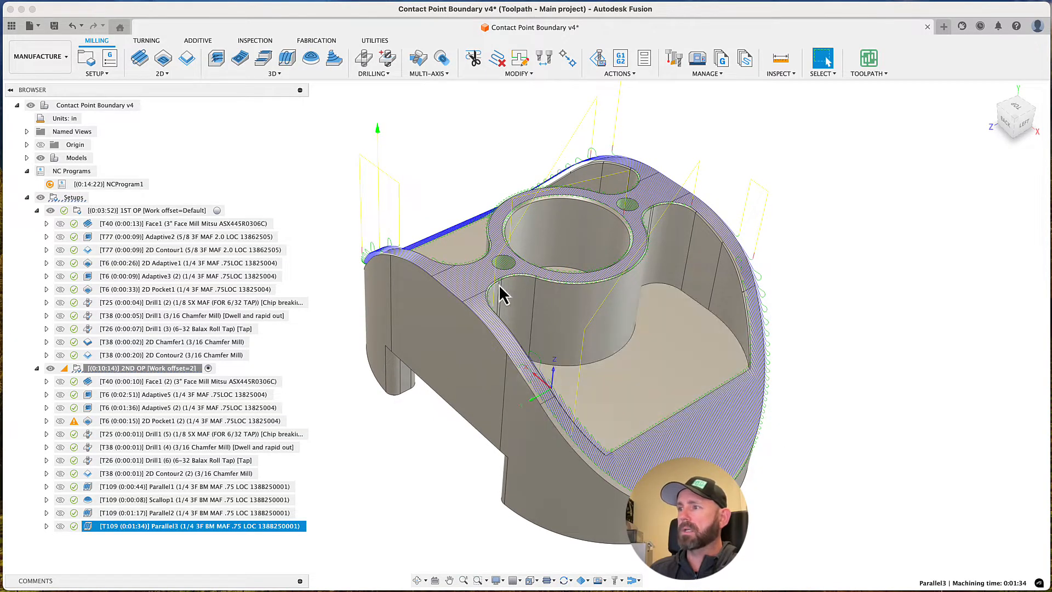
# Reopen Parallel3 and add a new avoid/machine surface group containing the flat top face around the bore
pyautogui.rightClick(241, 526)
pyautogui.click(275, 158)
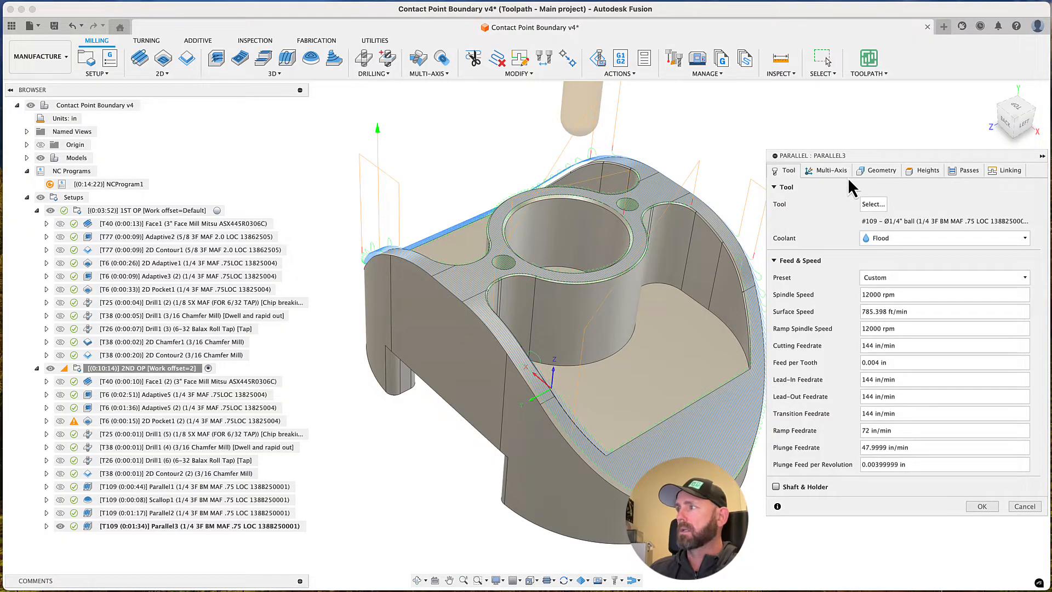
pyautogui.click(871, 171)
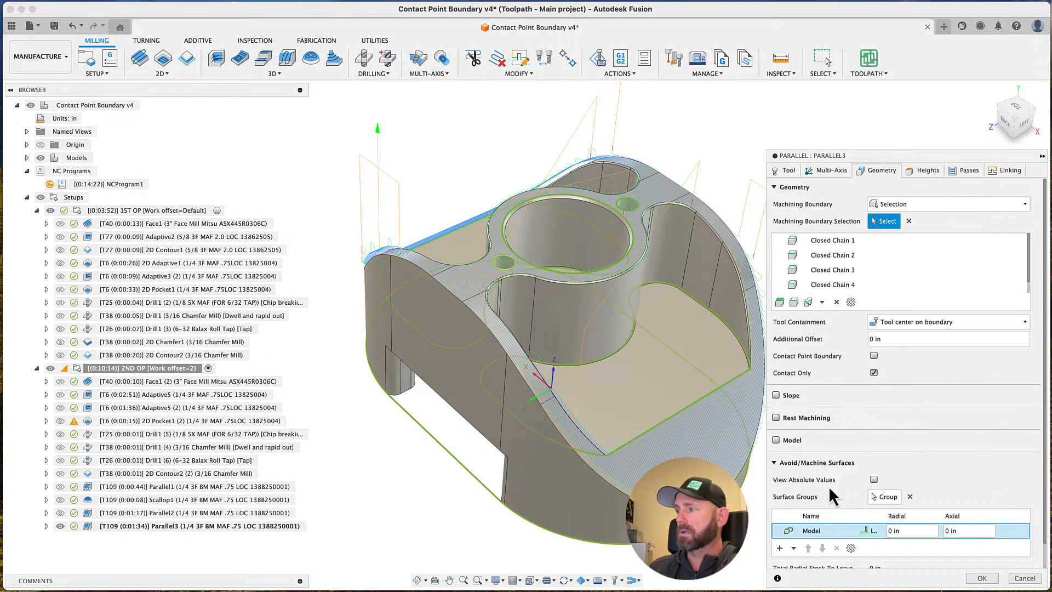
pyautogui.scroll(-1, 827, 484)
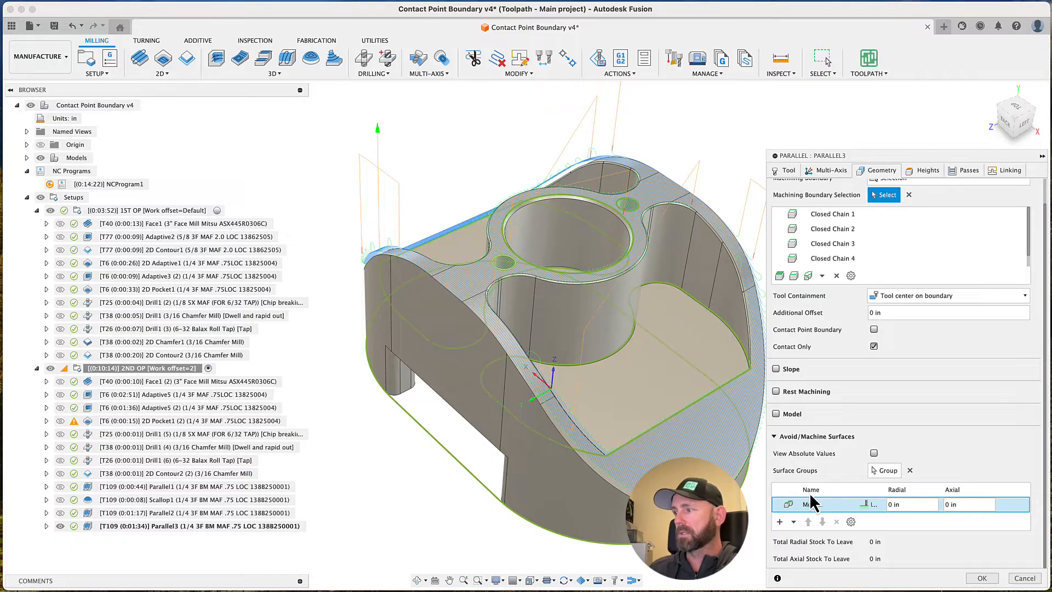
pyautogui.click(779, 523)
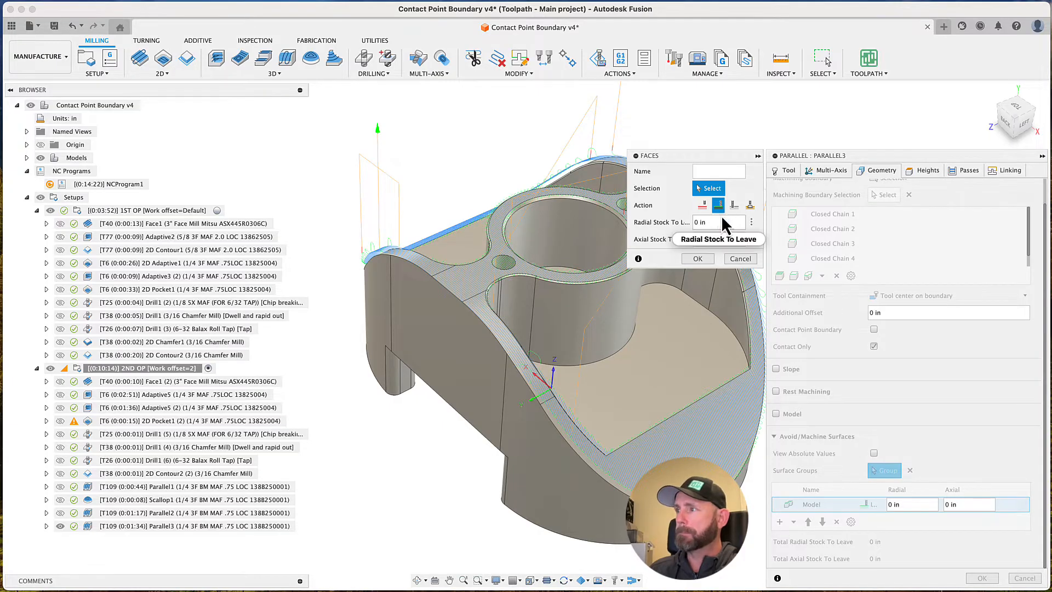
pyautogui.click(466, 294)
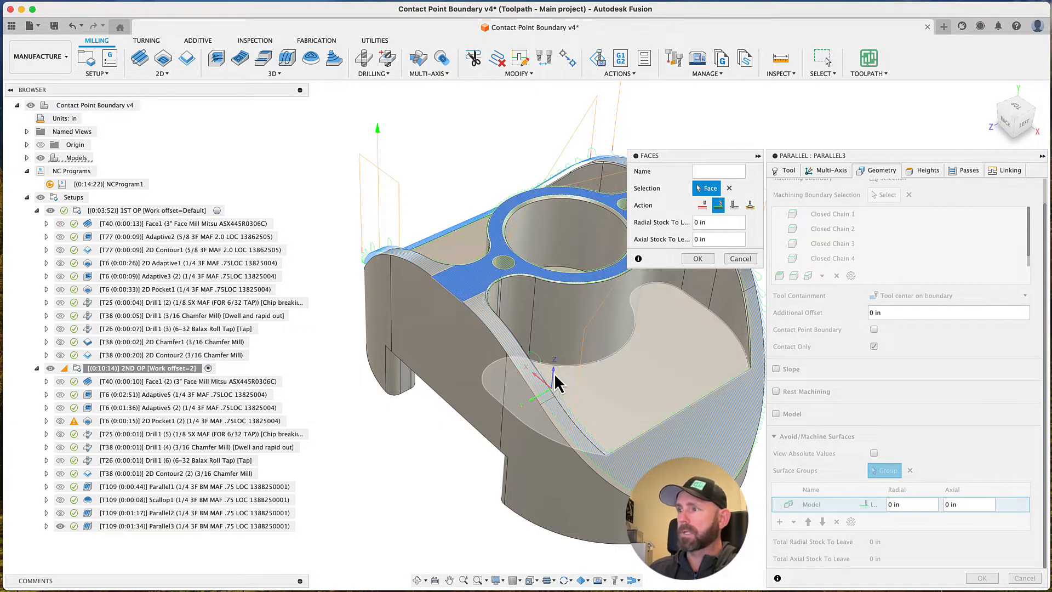
# Set the top face group to Avoid with 0.0001 in axial clearance, and accept Parallel3 to regenerate the toolpath
pyautogui.click(702, 204)
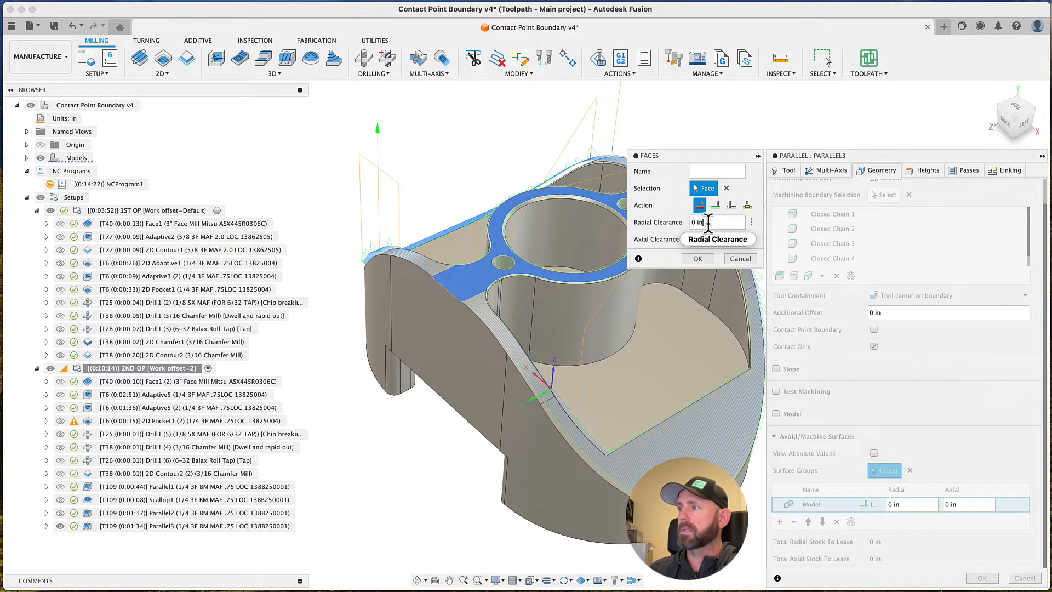
pyautogui.click(708, 222)
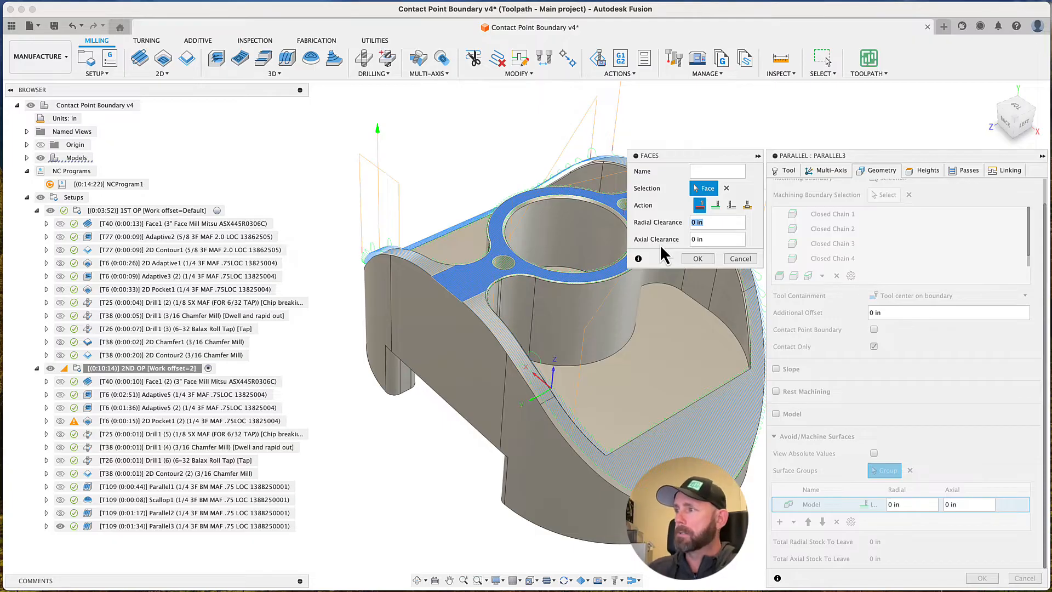
pyautogui.press('Tab')
pyautogui.write('.00')
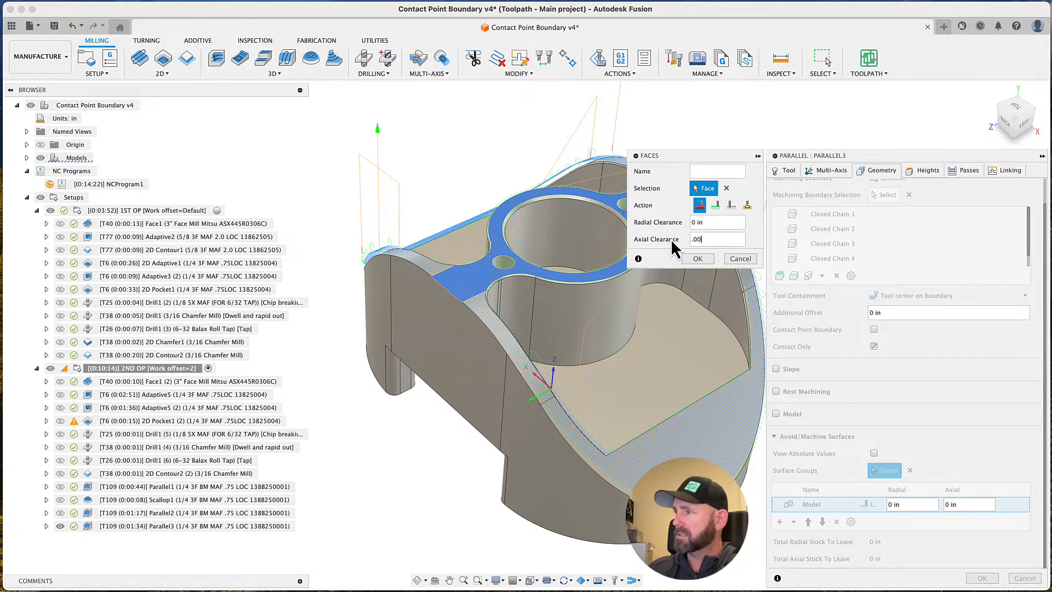
pyautogui.write('01')
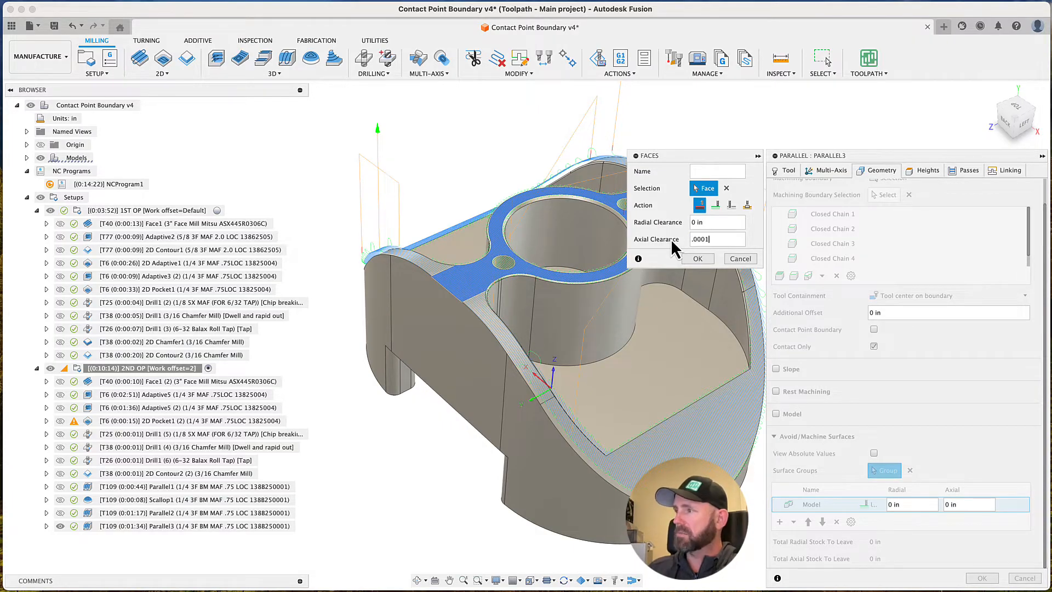
pyautogui.click(698, 259)
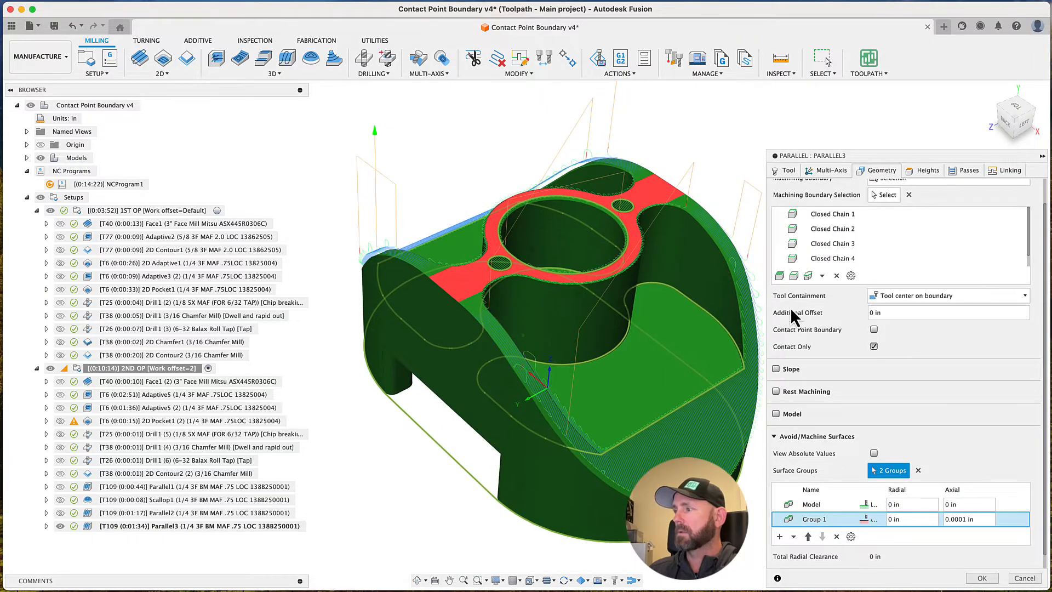
pyautogui.click(981, 578)
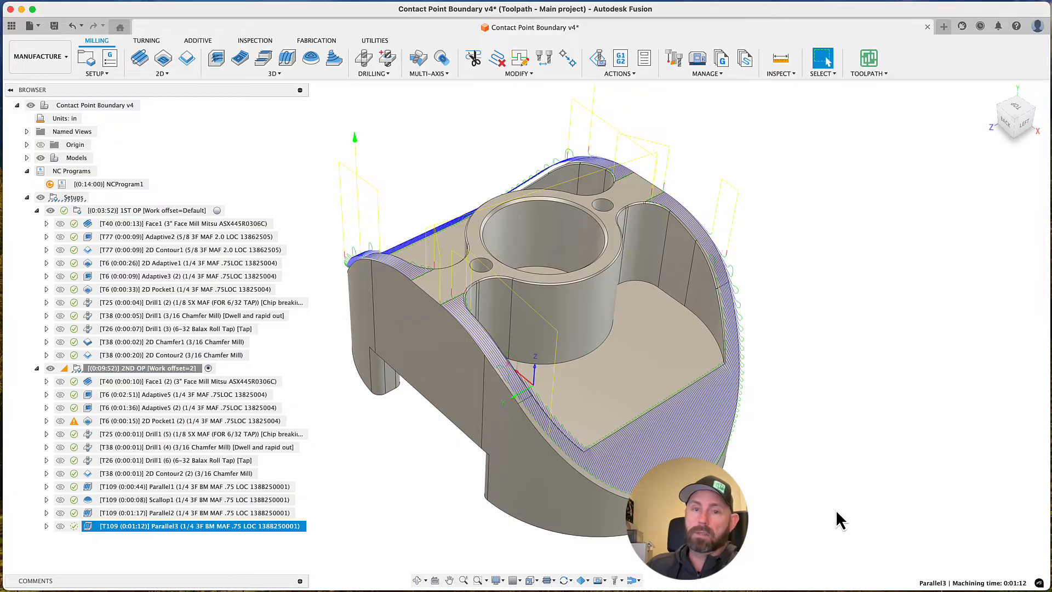
# Examine where the Parallel3 passes end along the edge between the curved rim and the flat top face
pyautogui.scroll(15, 715, 413)
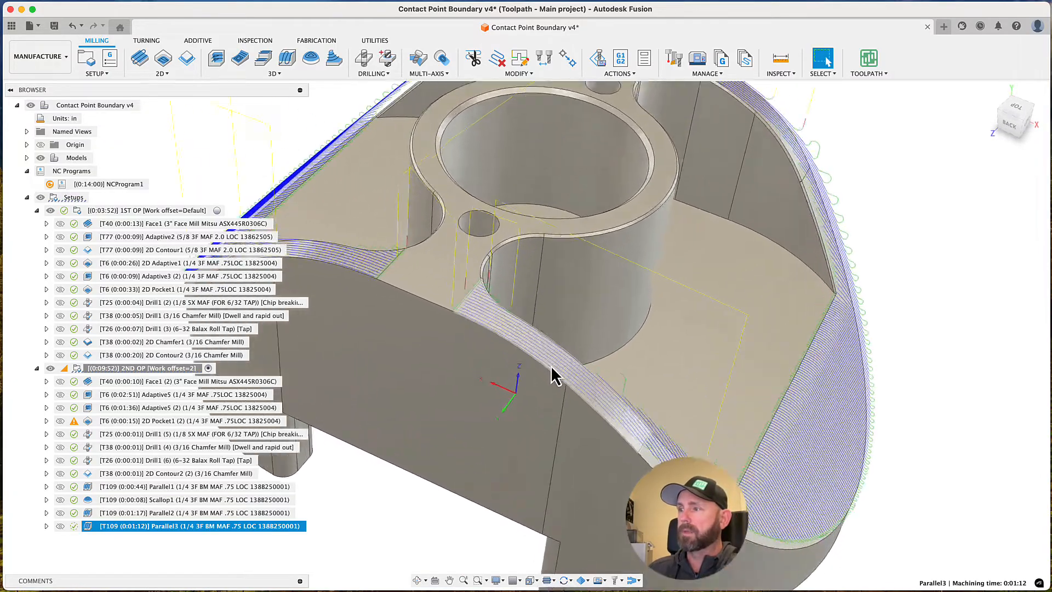
pyautogui.scroll(3, 530, 380)
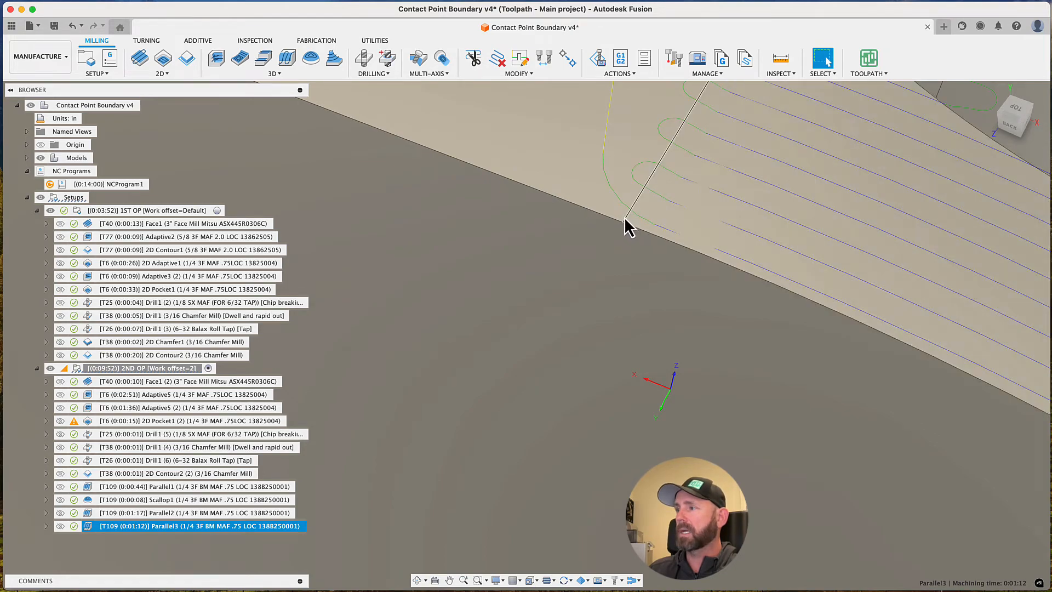
pyautogui.scroll(-5, 624, 218)
pyautogui.scroll(-3, 627, 219)
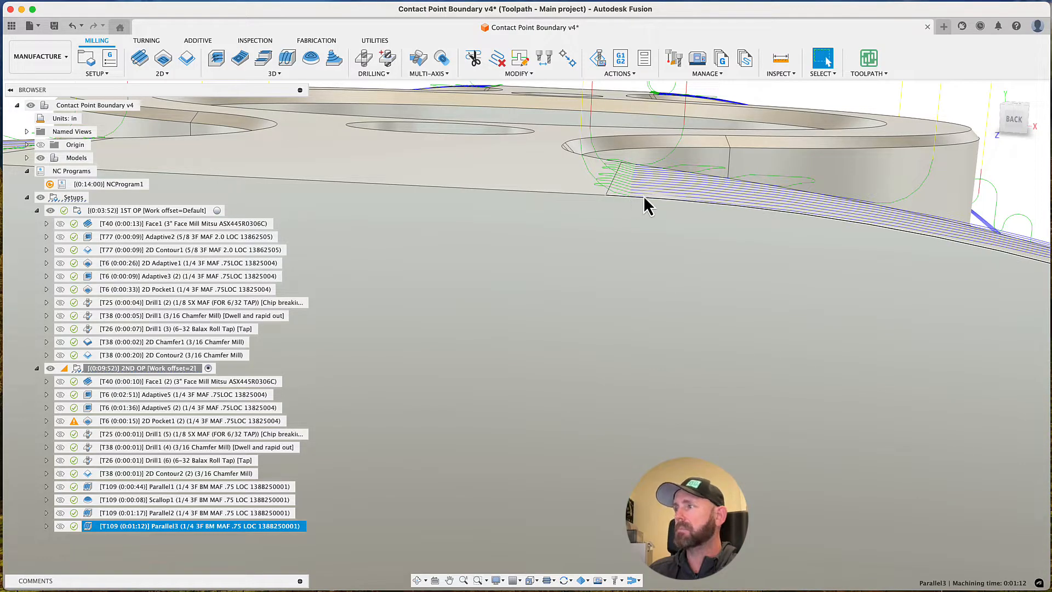
pyautogui.scroll(-3, 608, 193)
pyautogui.scroll(-8, 608, 193)
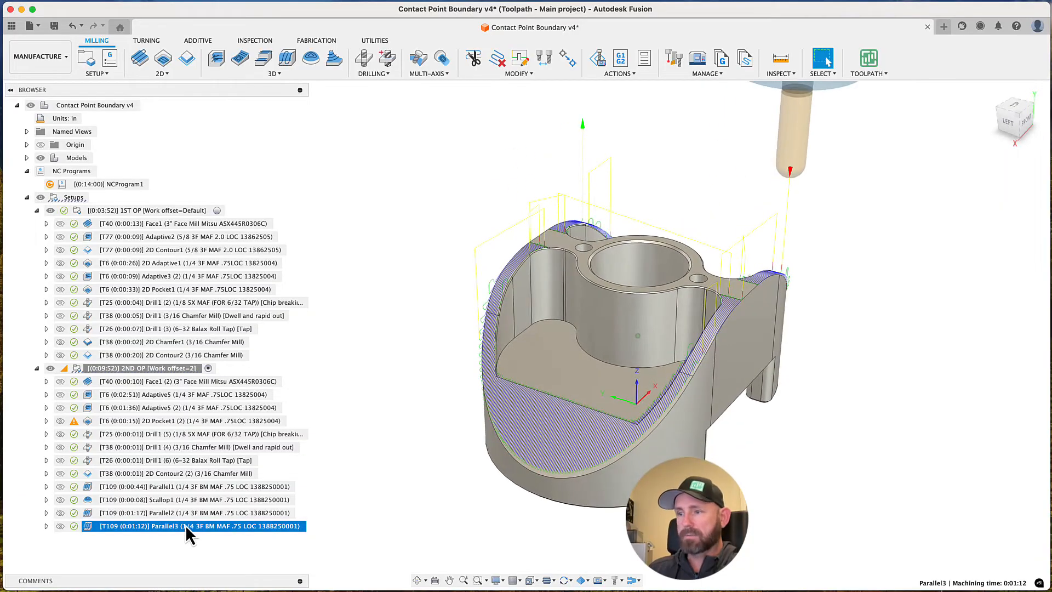
# Reopen Parallel3 and delete the avoid surface group that holds the flat top face
pyautogui.rightClick(186, 527)
pyautogui.click(238, 156)
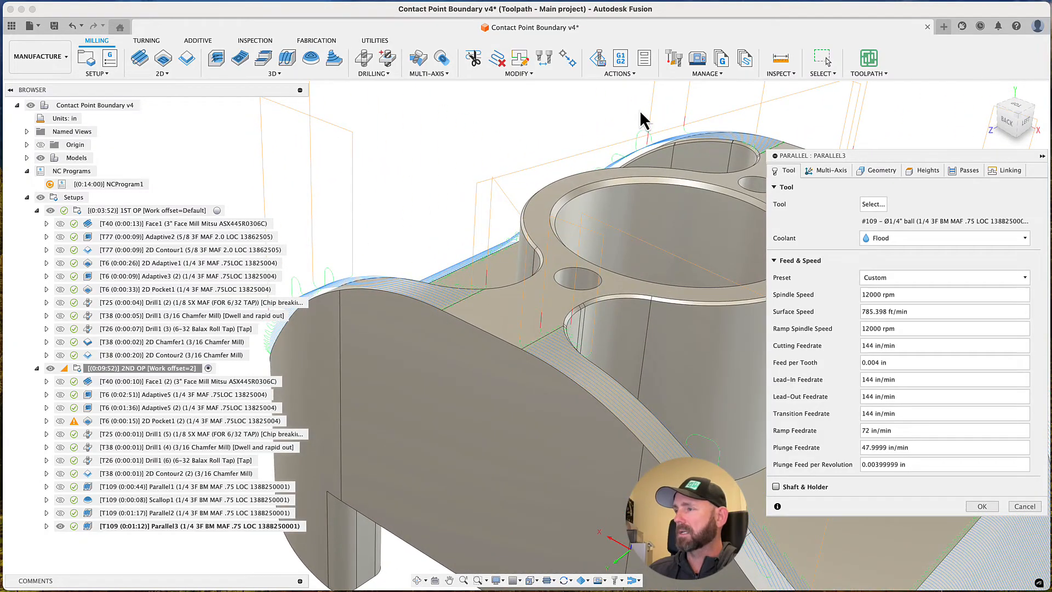
pyautogui.click(877, 170)
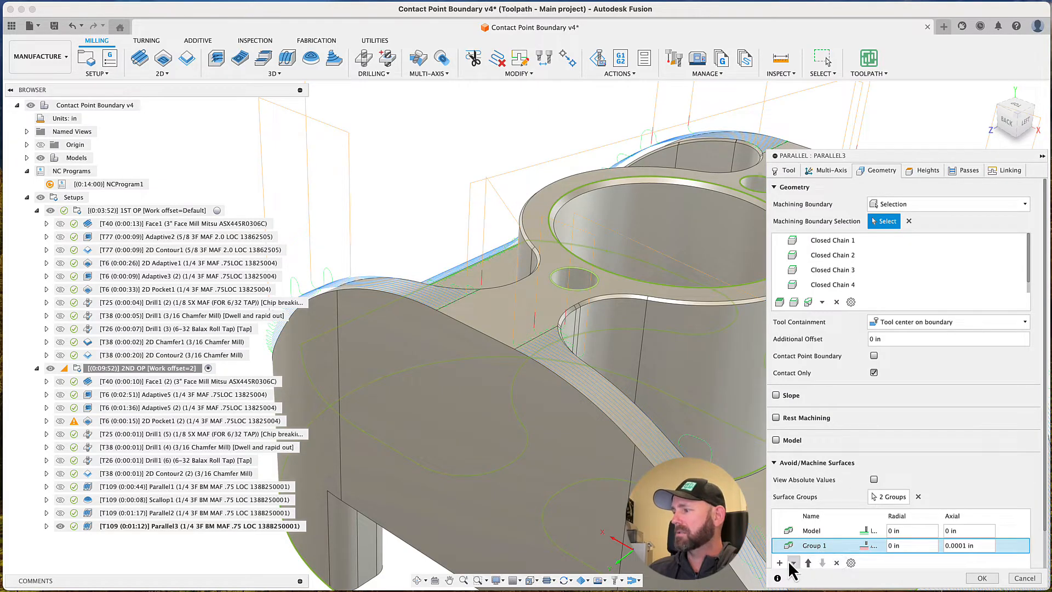
pyautogui.click(836, 562)
pyautogui.scroll(-3, 661, 421)
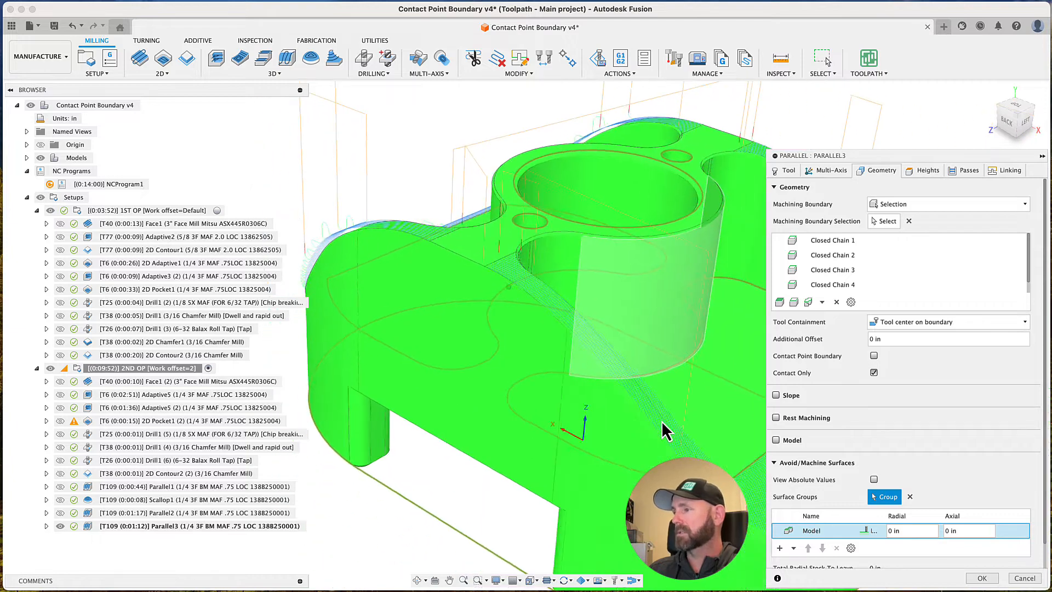
# Set Parallel3's top height to Model Top instead of Stock Top with a -0.0001 in offset, and regenerate the toolpath
pyautogui.click(930, 171)
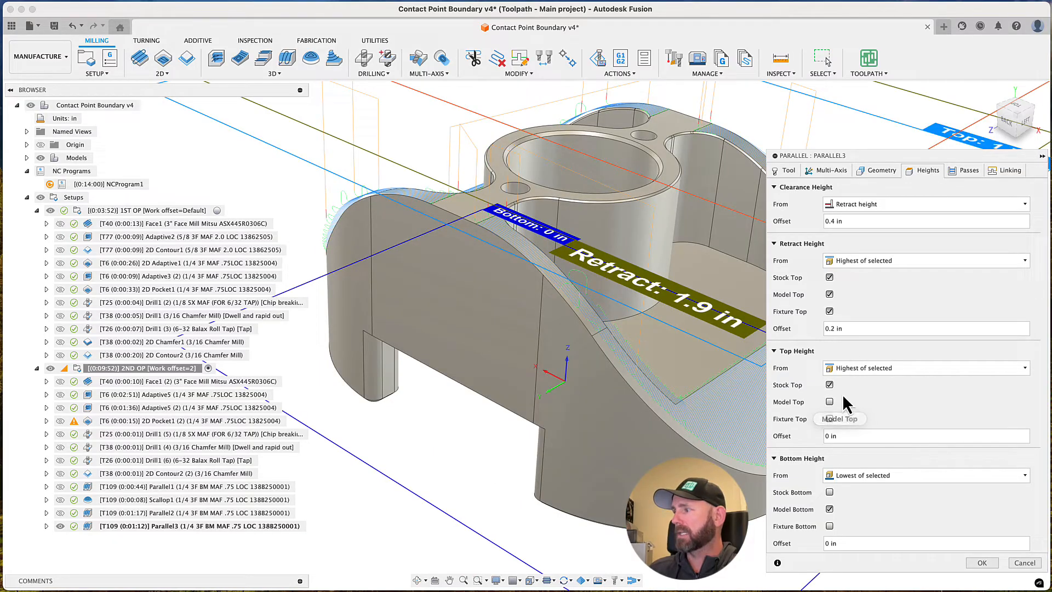
pyautogui.click(829, 402)
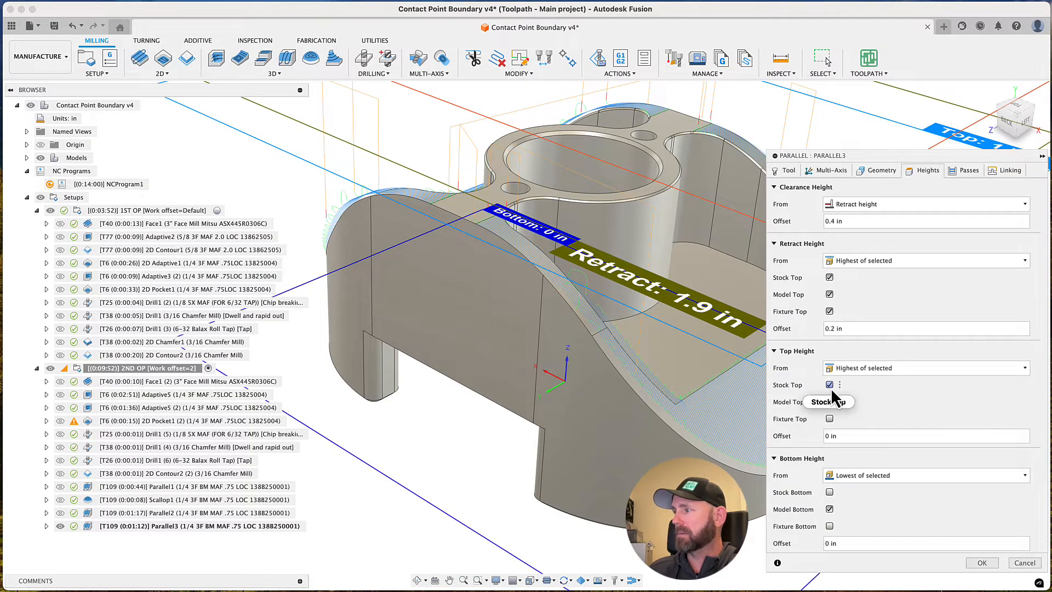
pyautogui.click(838, 436)
pyautogui.write('-.0001')
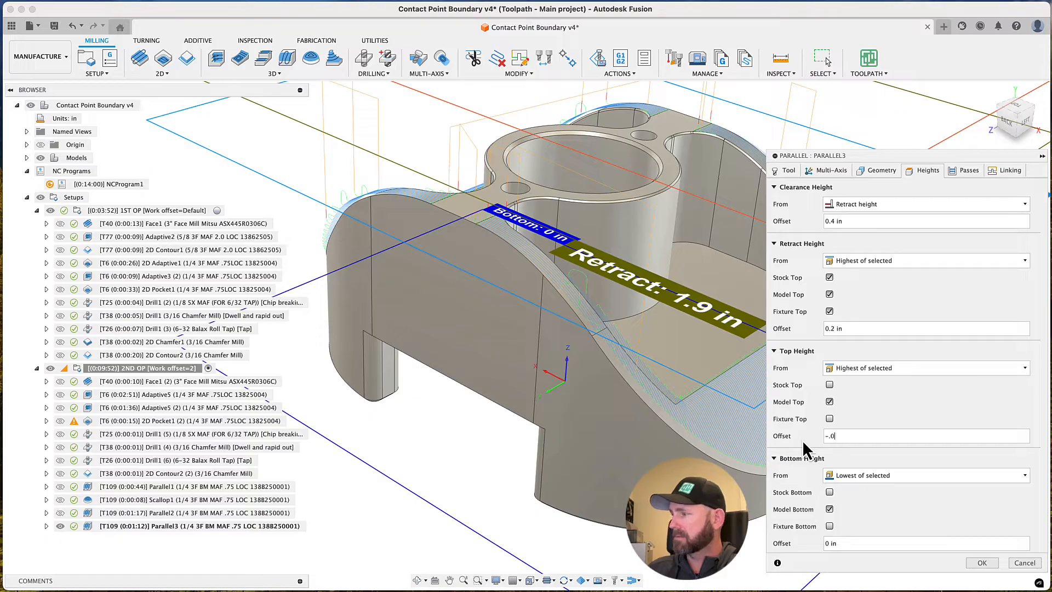
pyautogui.click(977, 562)
pyautogui.scroll(5, 548, 263)
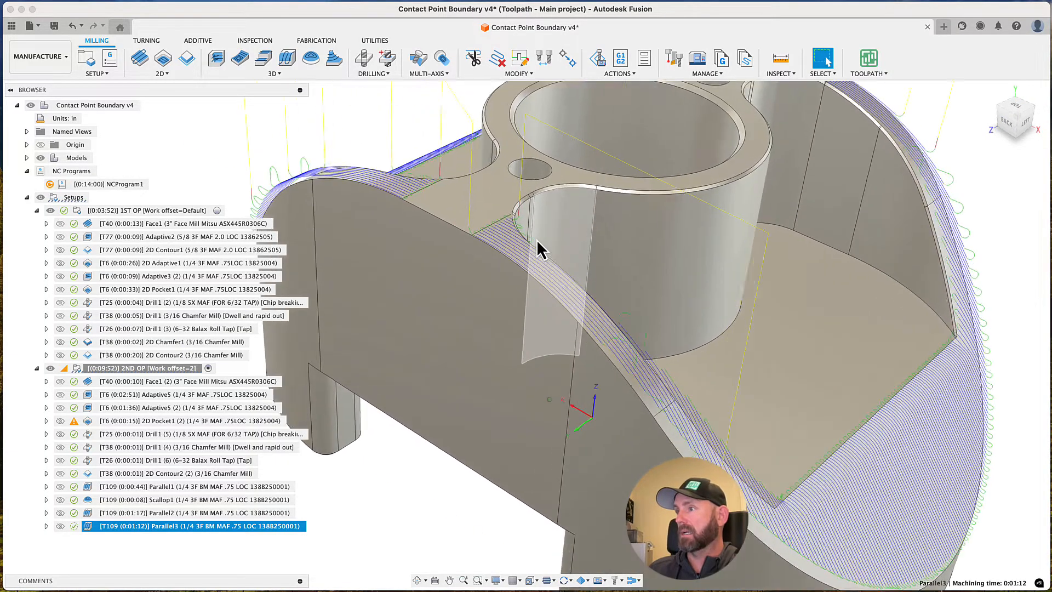
# Reset Parallel3's top height offset to 0 in, keeping Model Top as the reference, and regenerate the toolpath
pyautogui.scroll(8, 539, 250)
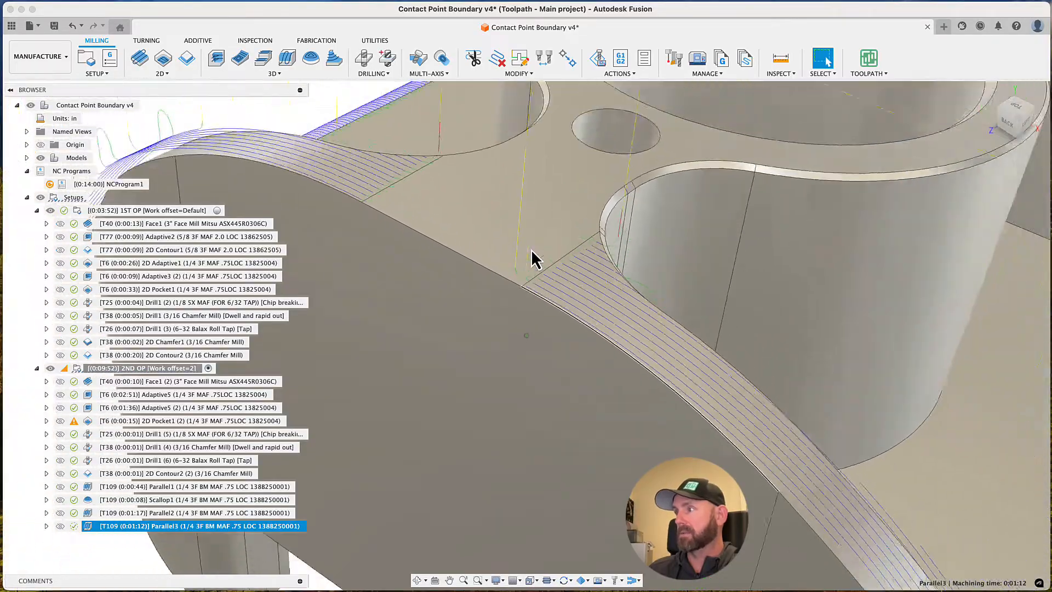
pyautogui.scroll(-10, 534, 257)
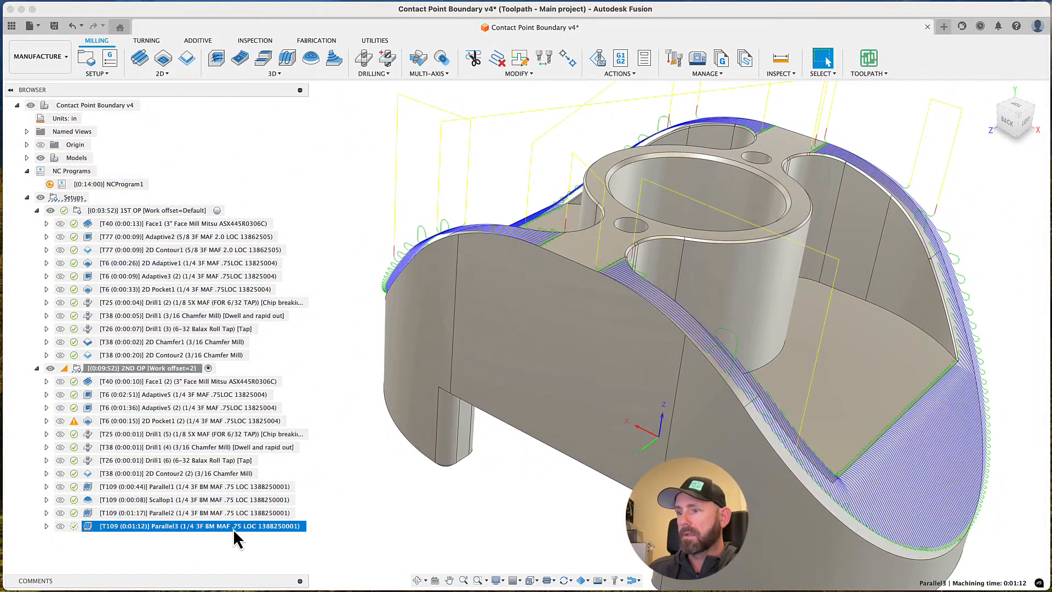
pyautogui.rightClick(234, 529)
pyautogui.click(300, 158)
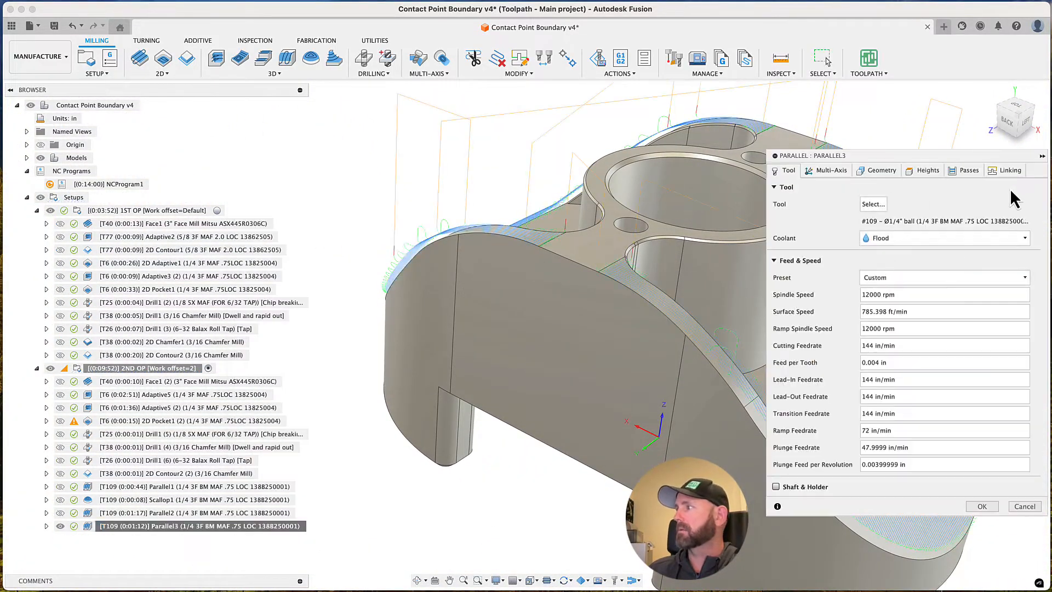
pyautogui.click(925, 170)
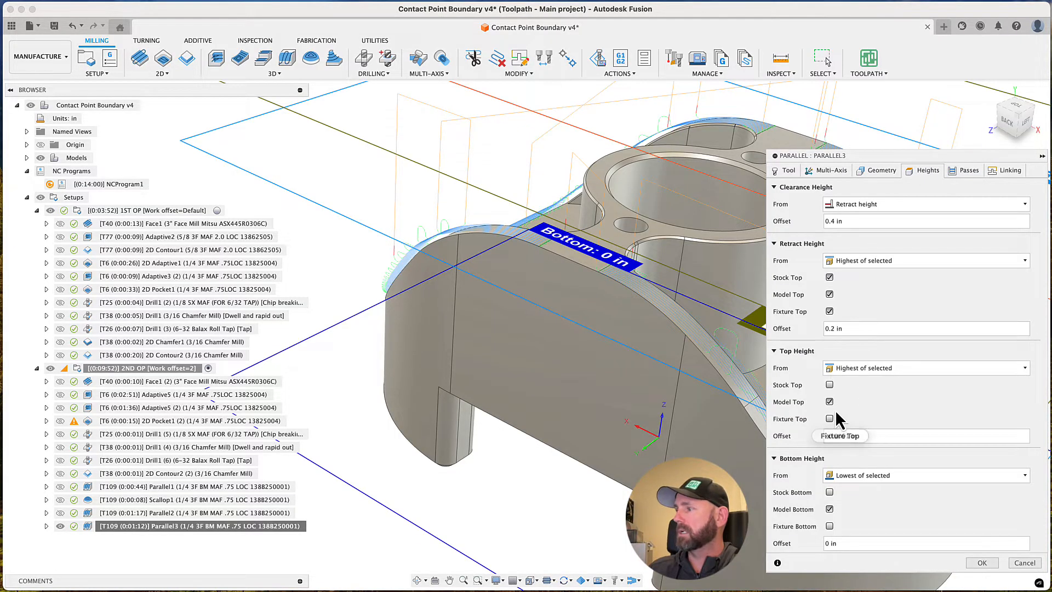
pyautogui.moveTo(813, 436); pyautogui.dragTo(776, 434)
pyautogui.write('0')
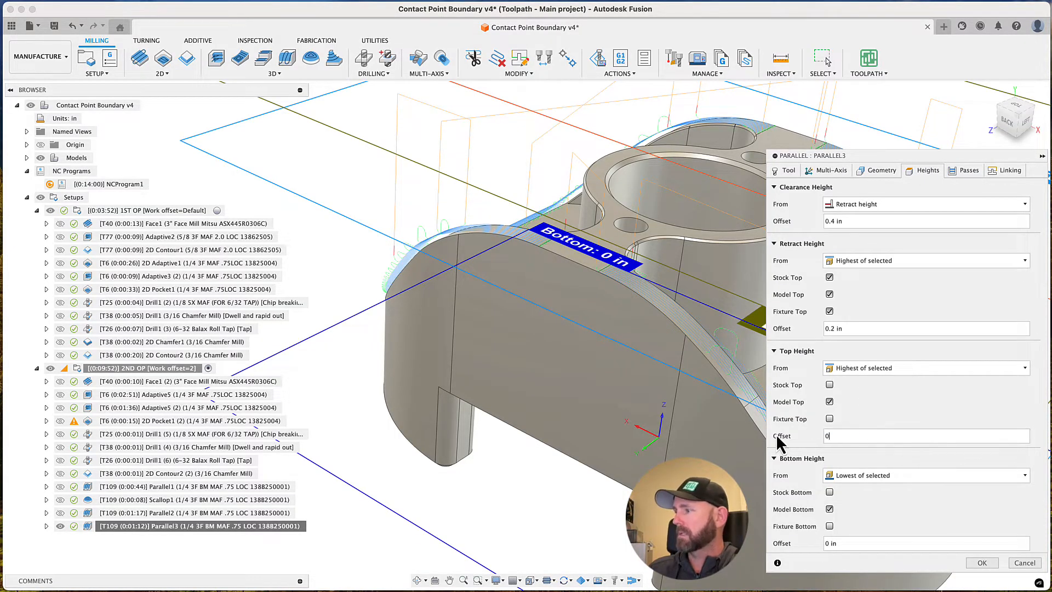
pyautogui.click(982, 563)
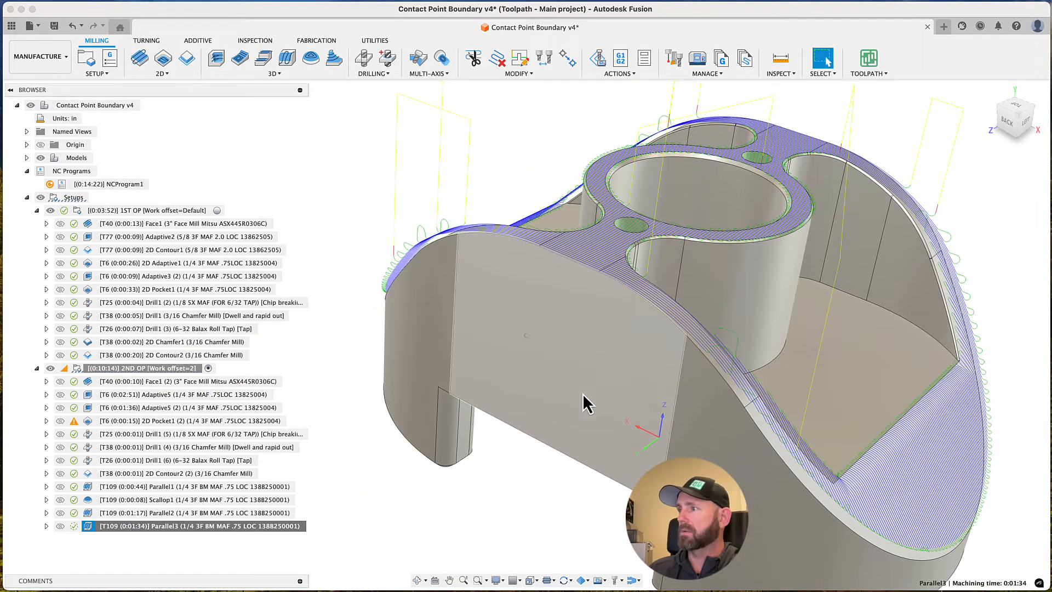
pyautogui.click(201, 525)
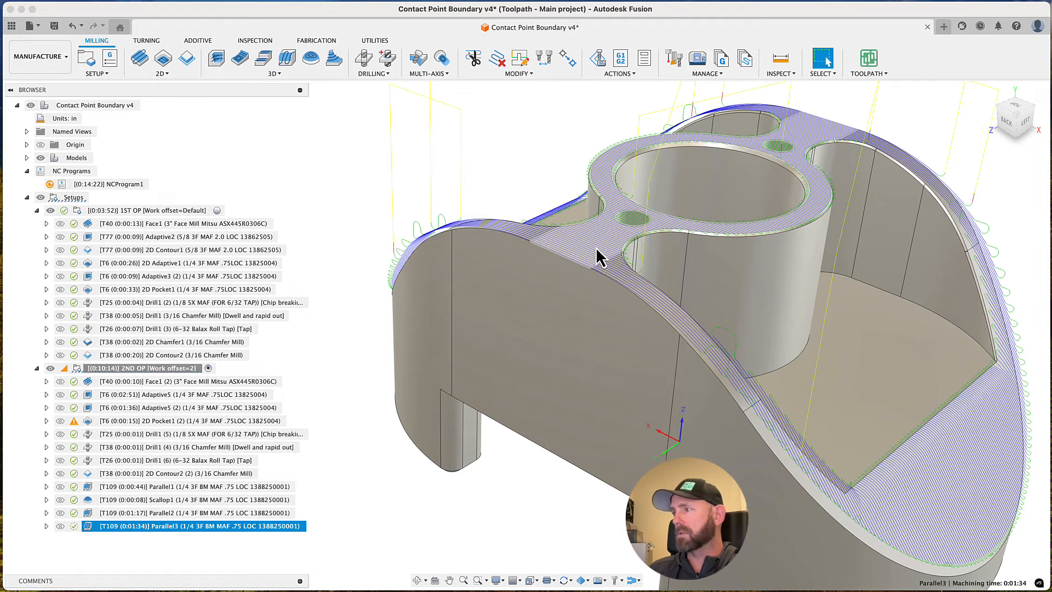
# Enable slope limiting in Parallel3's geometry settings with a From Slope Angle of 0.001 deg, and regenerate the toolpath
pyautogui.rightClick(230, 528)
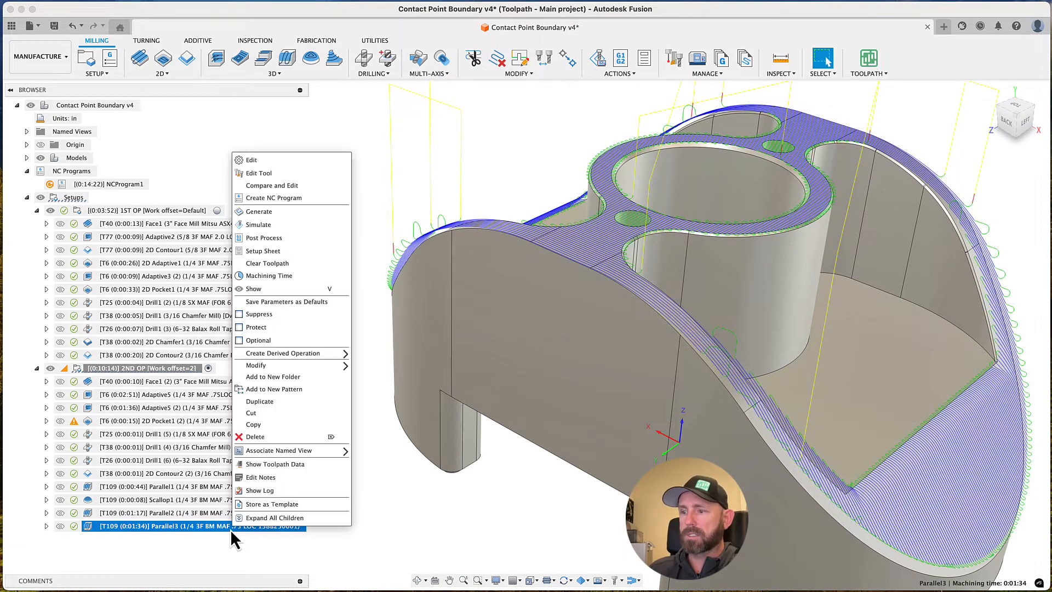
pyautogui.click(248, 162)
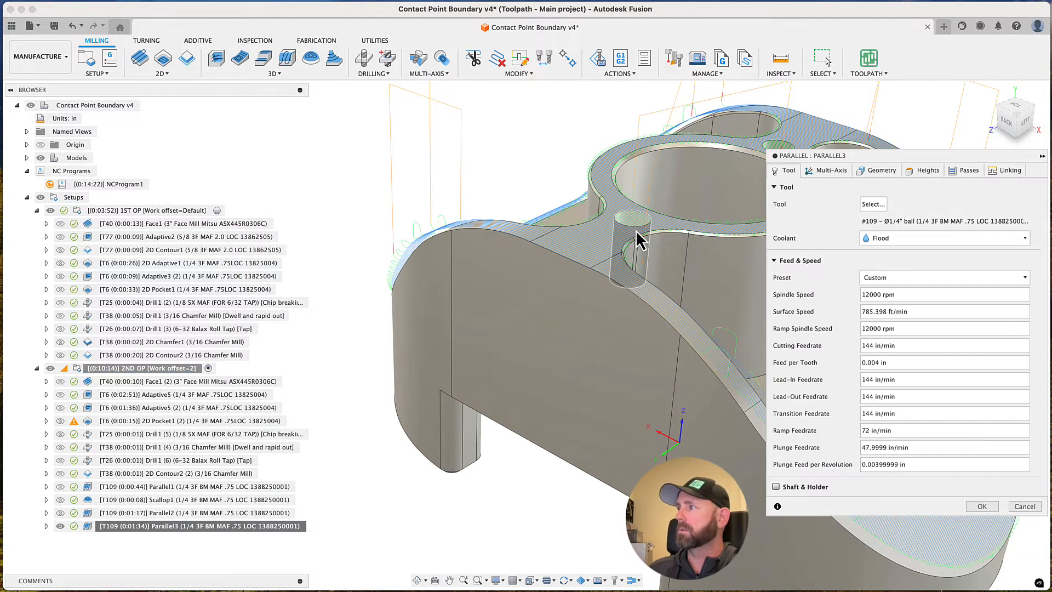
pyautogui.click(872, 173)
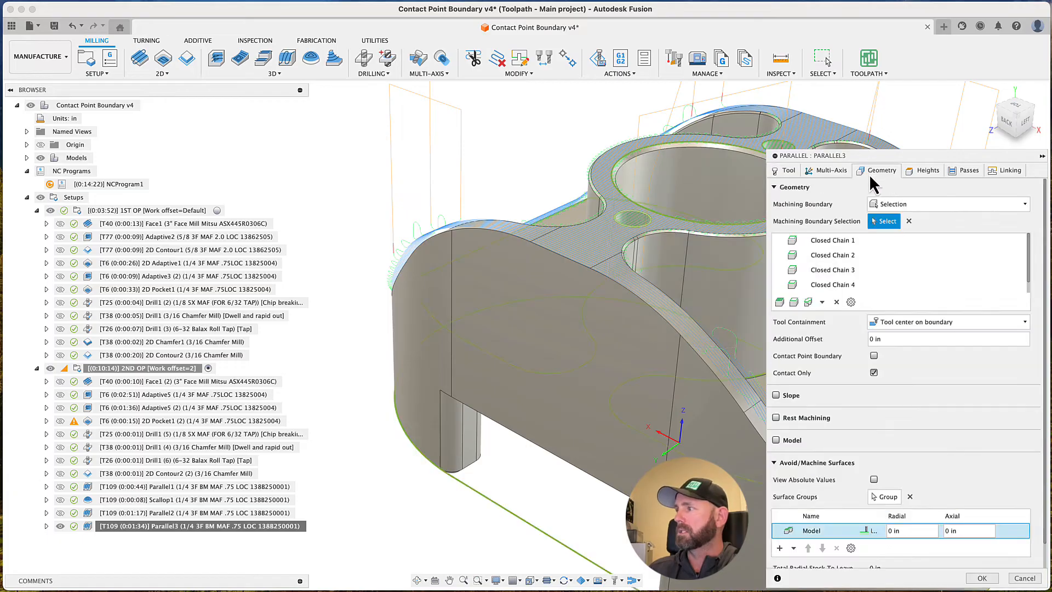
pyautogui.click(776, 396)
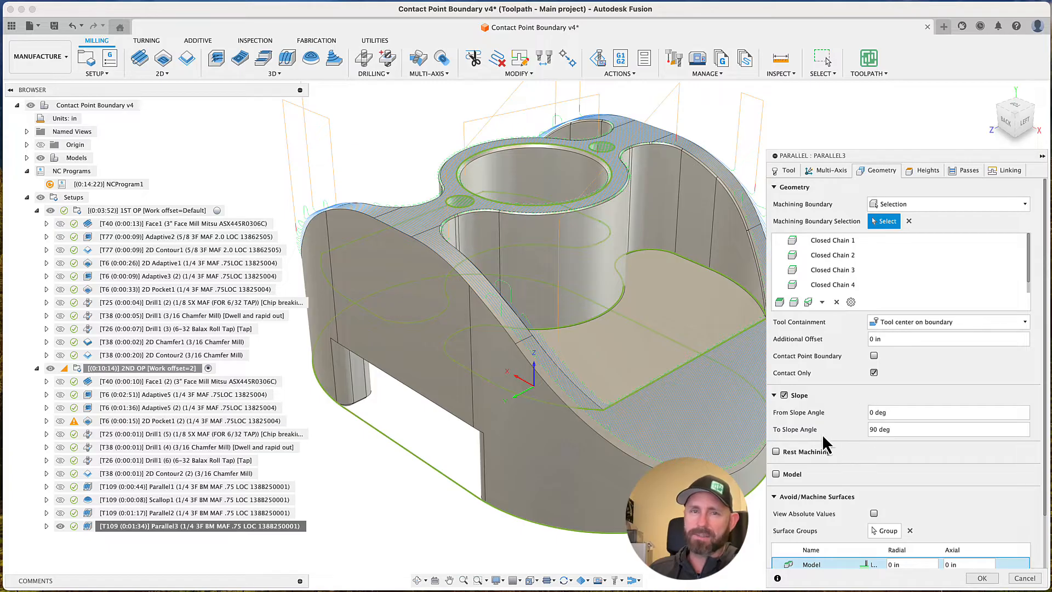
pyautogui.click(898, 412)
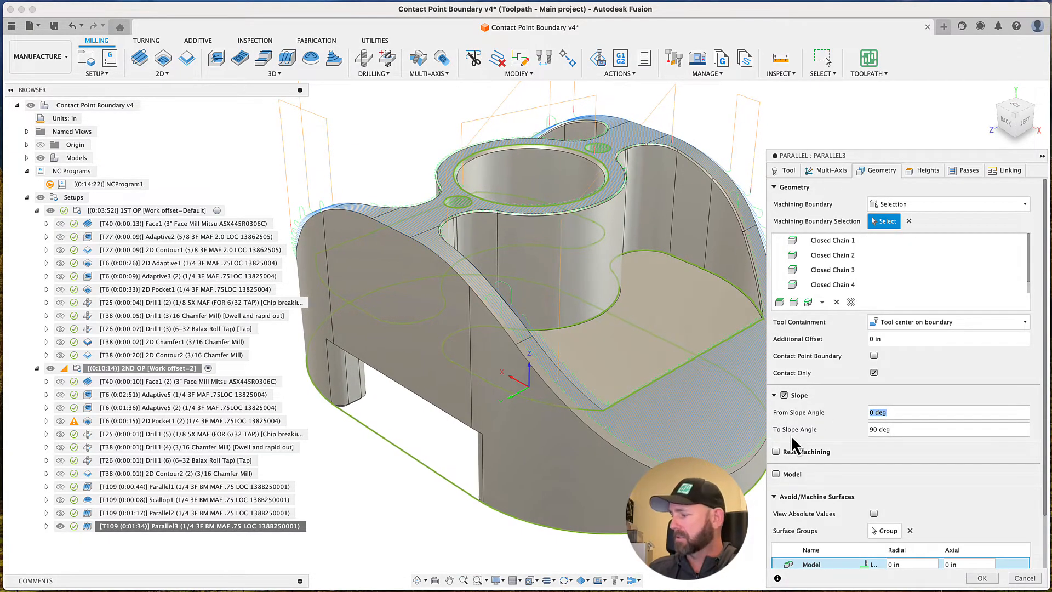
pyautogui.write('.00')
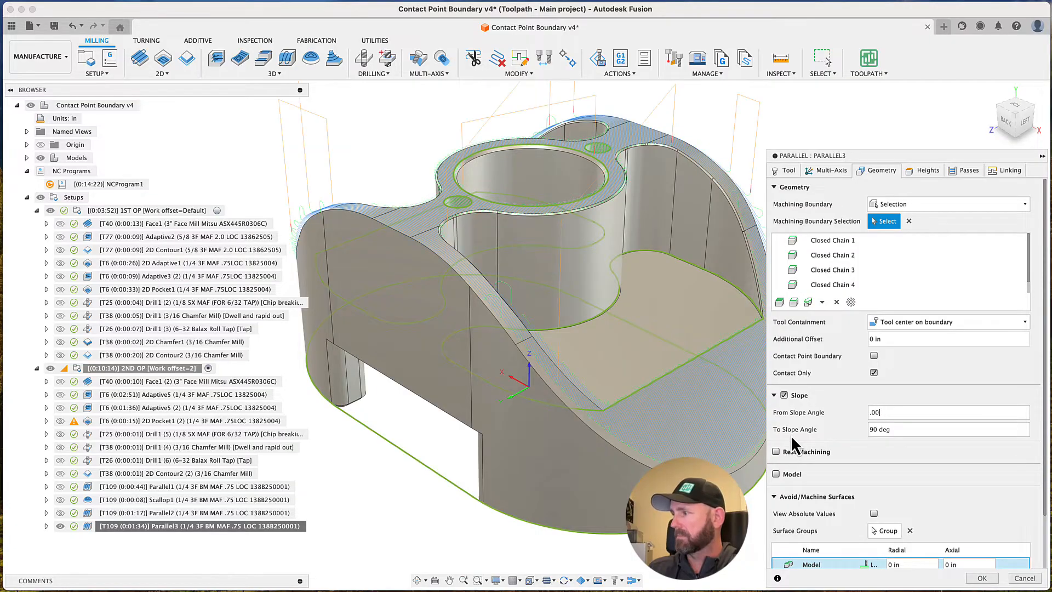
pyautogui.write('1')
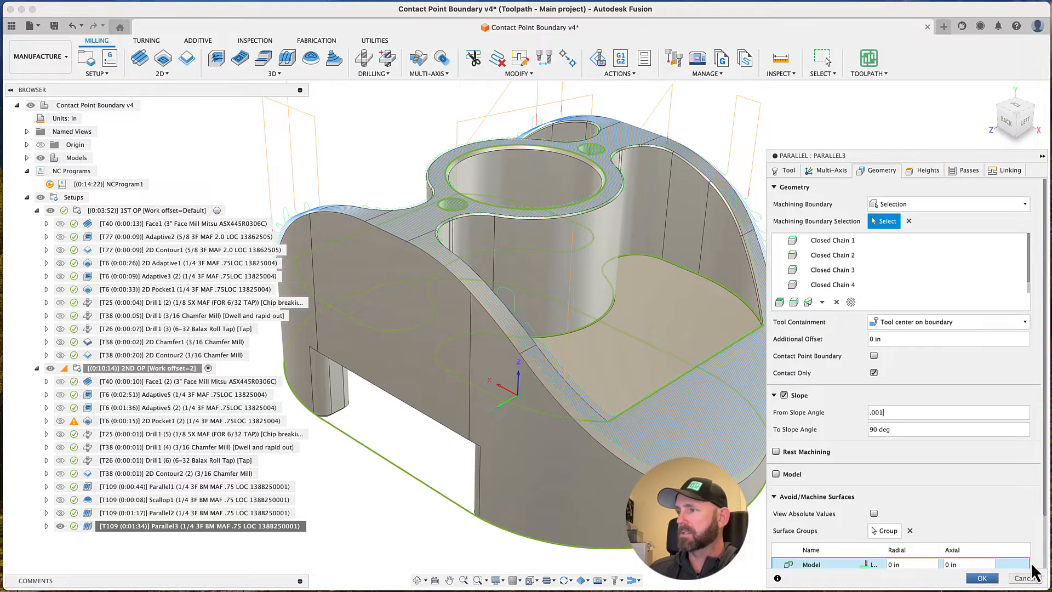
pyautogui.press('Return')
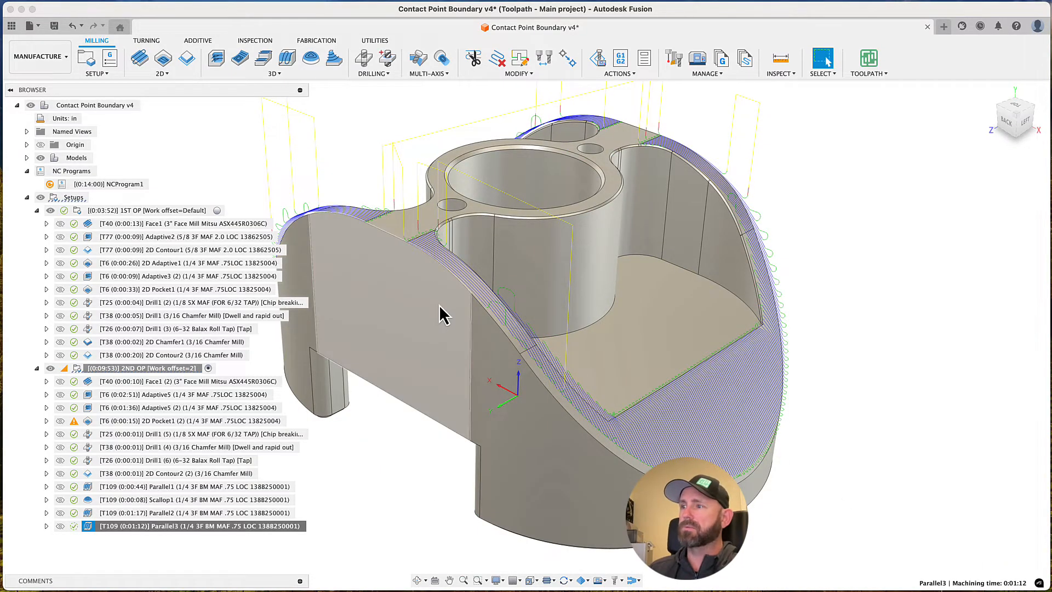
# Examine where the Parallel3 passes end at the flat top face's edge and along the lower outer rim
pyautogui.scroll(10, 438, 310)
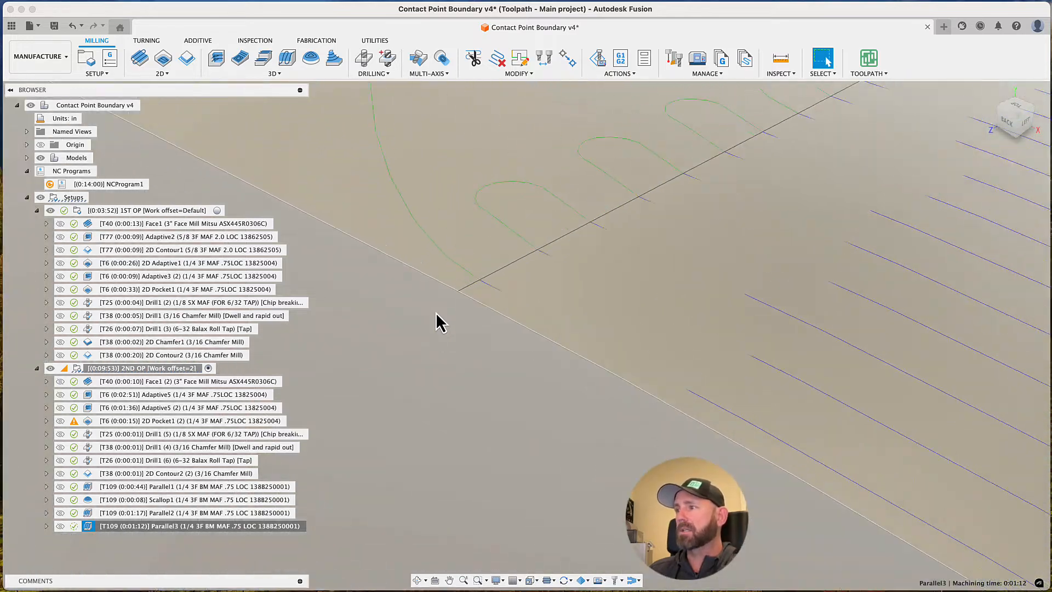
pyautogui.scroll(8, 439, 314)
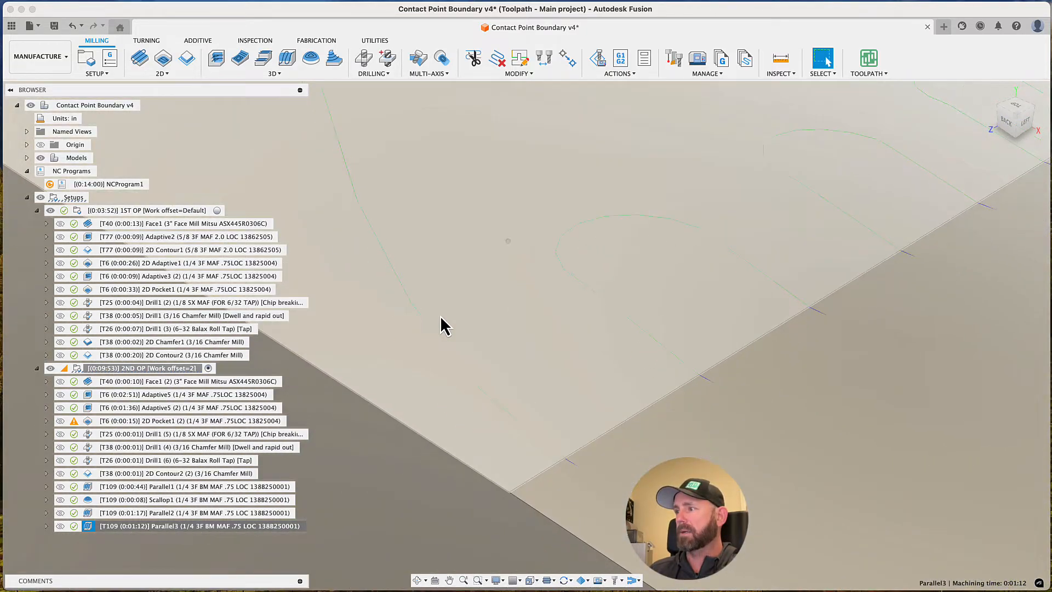
pyautogui.scroll(-5, 442, 326)
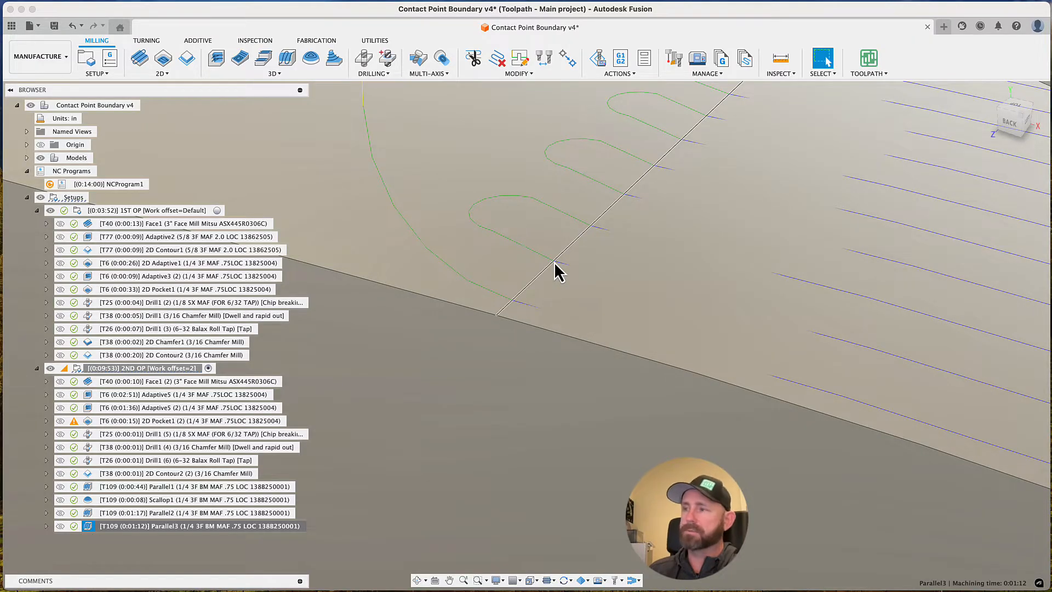
pyautogui.scroll(-4, 555, 264)
pyautogui.scroll(-8, 554, 262)
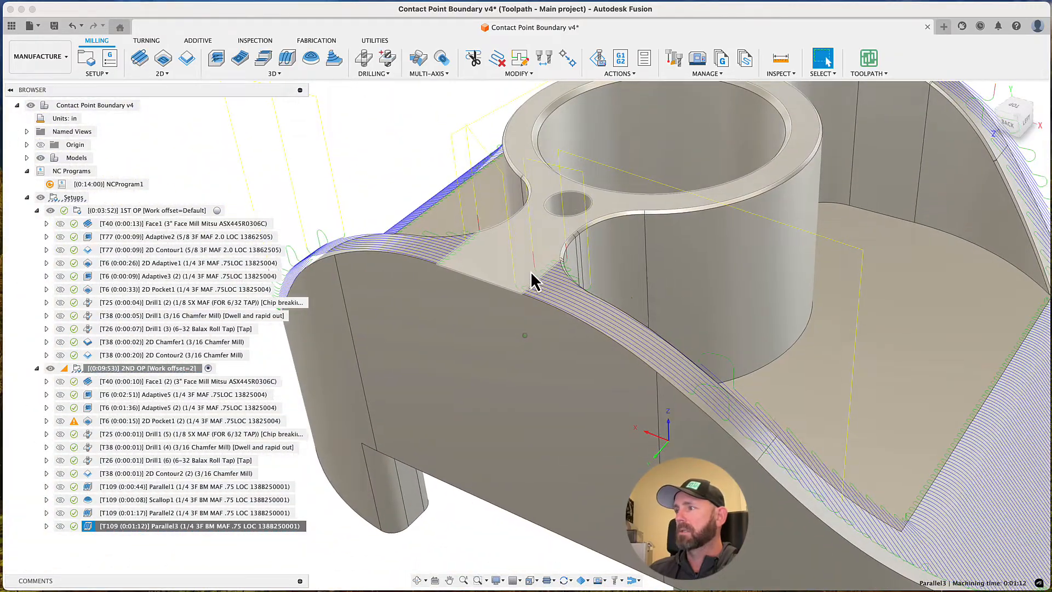
pyautogui.scroll(-5, 530, 271)
pyautogui.moveTo(530, 271)
pyautogui.keyDown('shift'); pyautogui.mouseDown(button='middle')
pyautogui.moveTo(665, 357)
pyautogui.moveTo(689, 336)
pyautogui.moveTo(715, 342)
pyautogui.moveTo(702, 408)
pyautogui.moveTo(728, 442)
pyautogui.mouseUp(button='middle'); pyautogui.keyUp('shift')
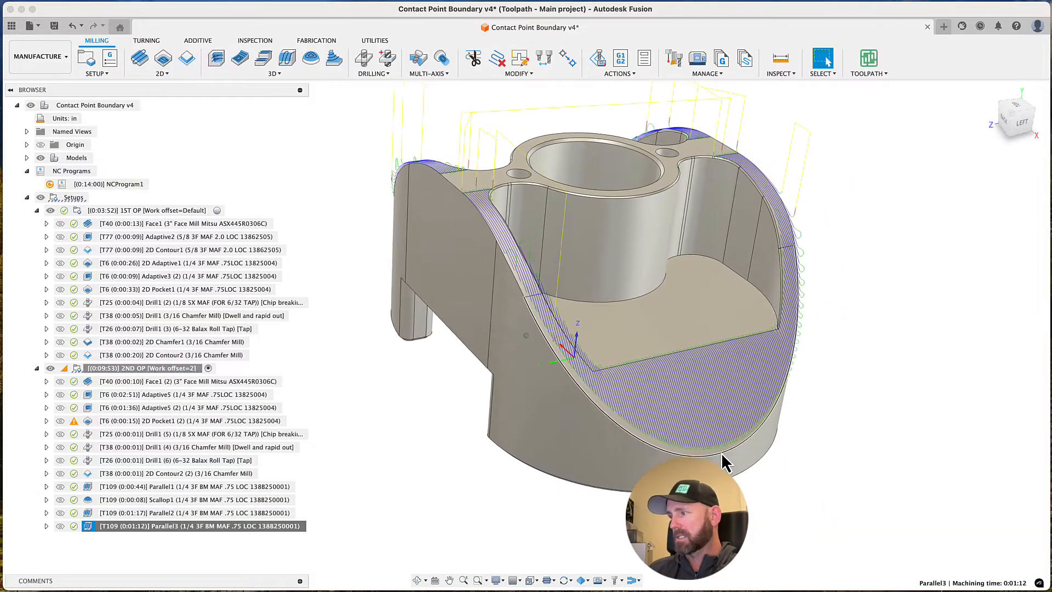
pyautogui.scroll(5, 726, 459)
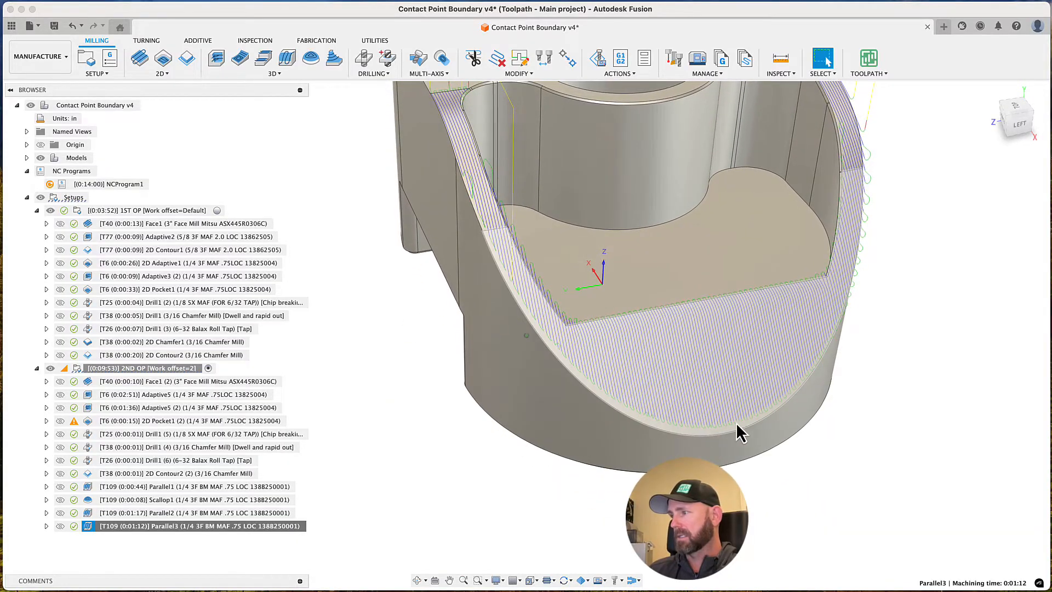
# Simulate Parallel3 and place the tool at the end of a pass on the lower rim, showing toolpath points only while choosing the position
pyautogui.rightClick(188, 526)
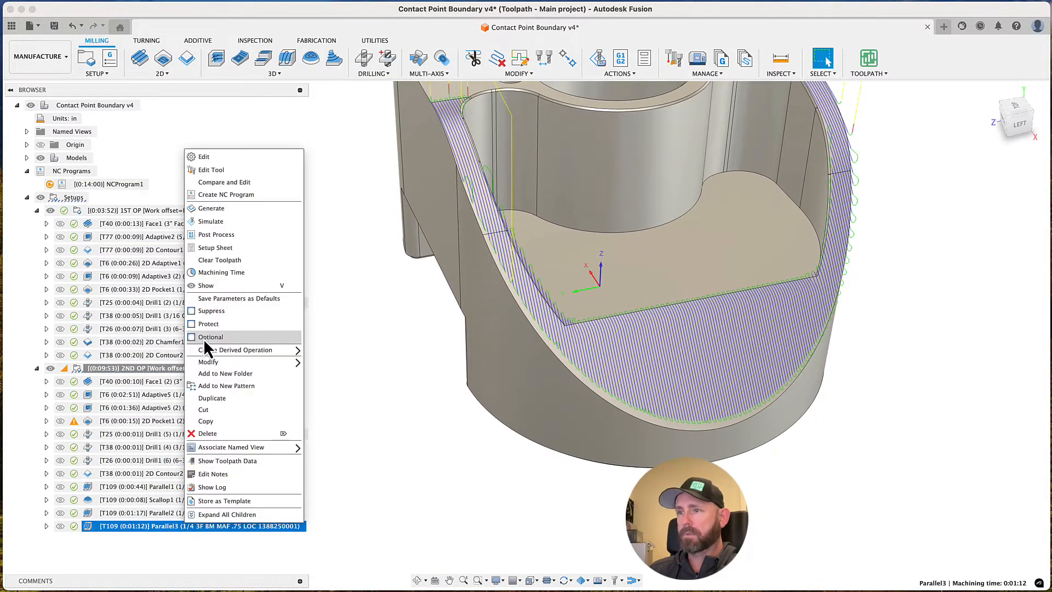
pyautogui.click(205, 222)
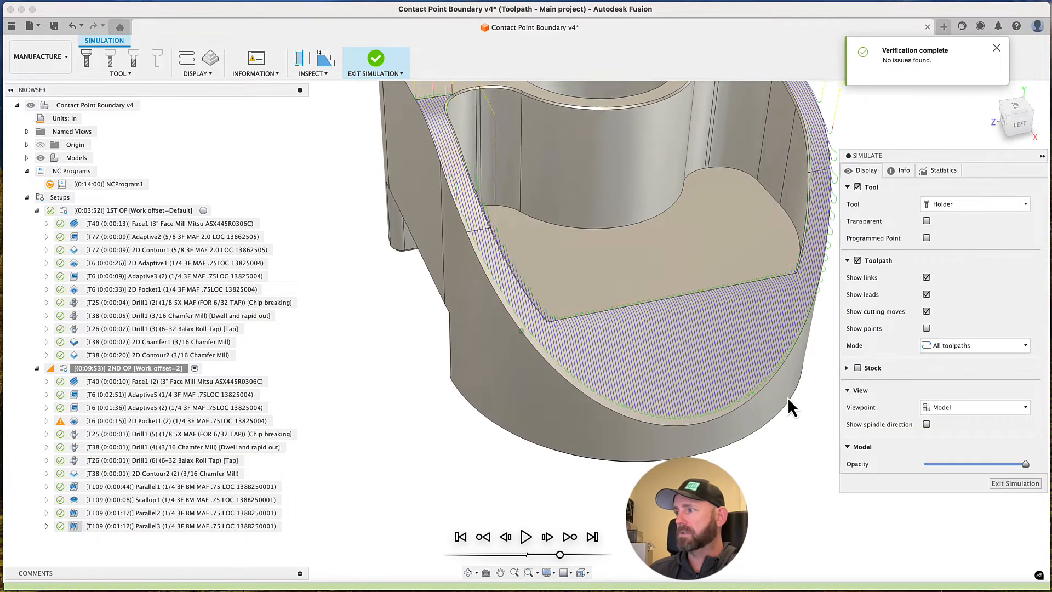
pyautogui.keyDown('shift'); pyautogui.moveTo(787, 396); pyautogui.dragTo(587, 357, button='middle'); pyautogui.keyUp('shift')
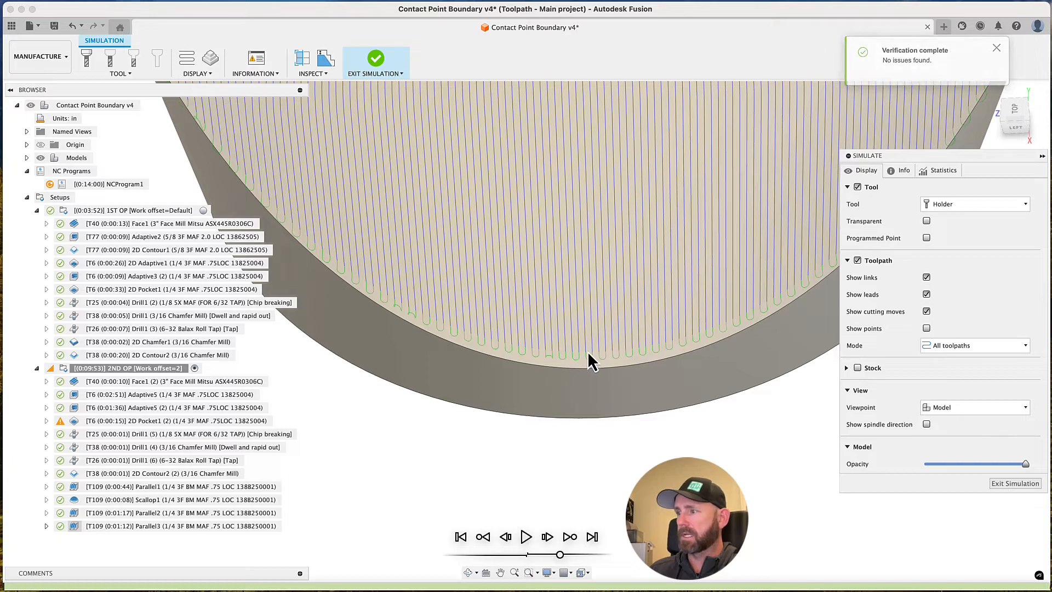
pyautogui.scroll(5, 587, 351)
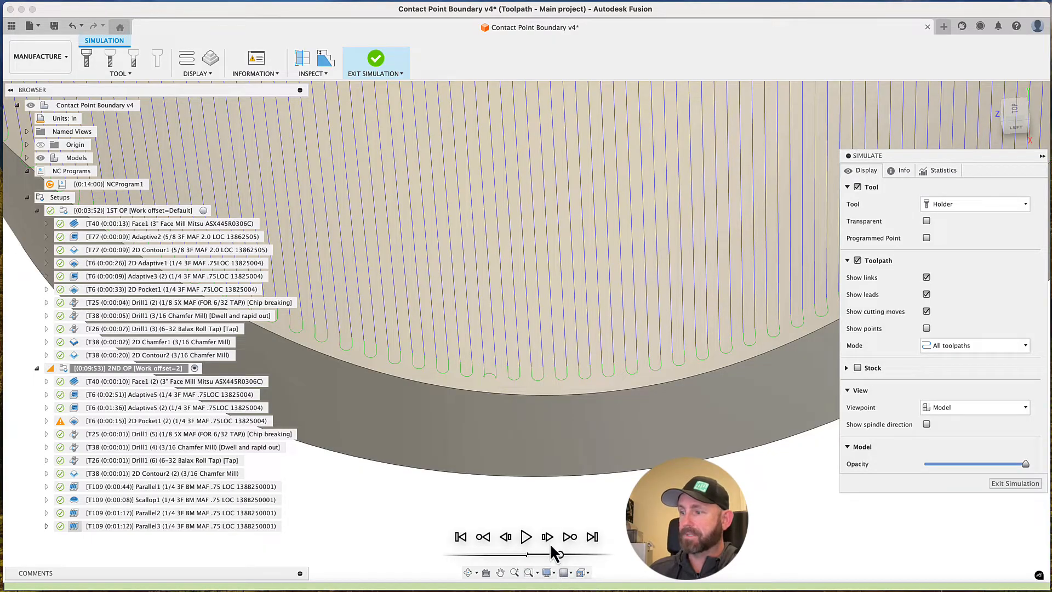
pyautogui.click(926, 328)
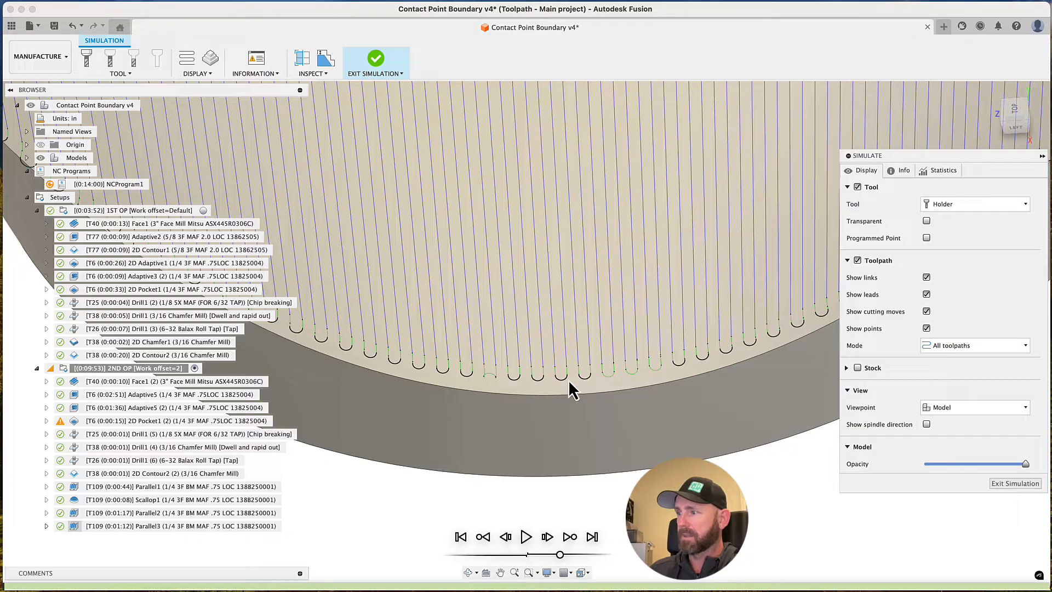
pyautogui.click(554, 367)
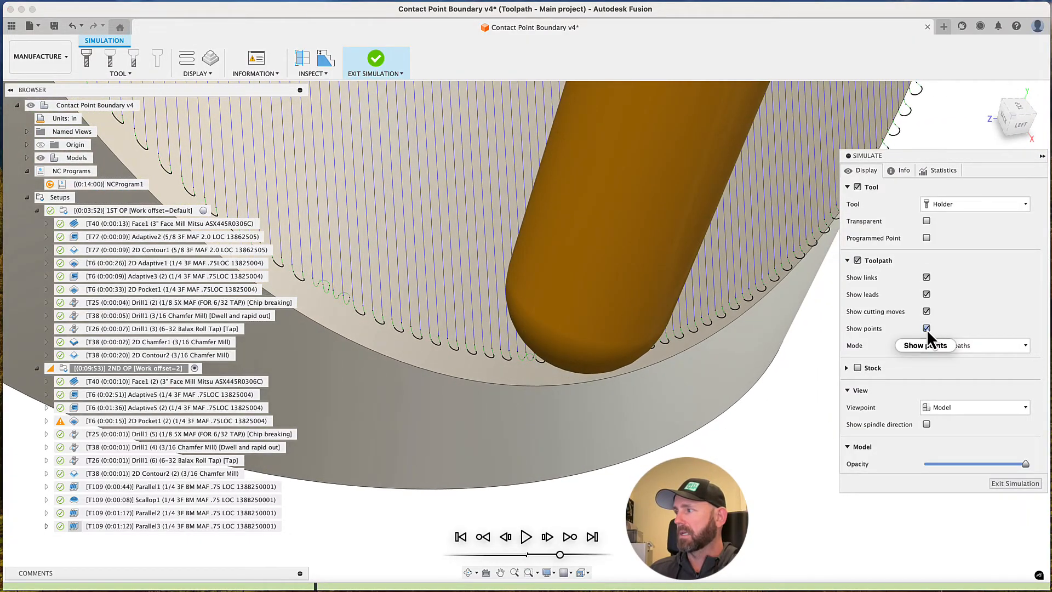
pyautogui.click(926, 328)
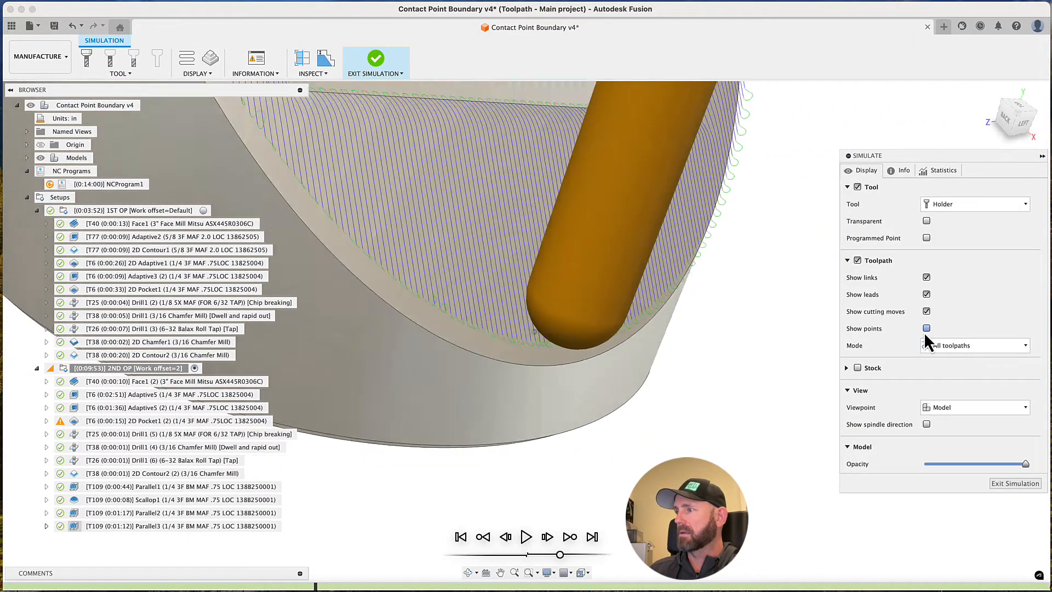
# Inspect the ball end's contact with the sloped face near its lower edge from the back view, declining the incoming huddle invitation
pyautogui.click(1014, 133)
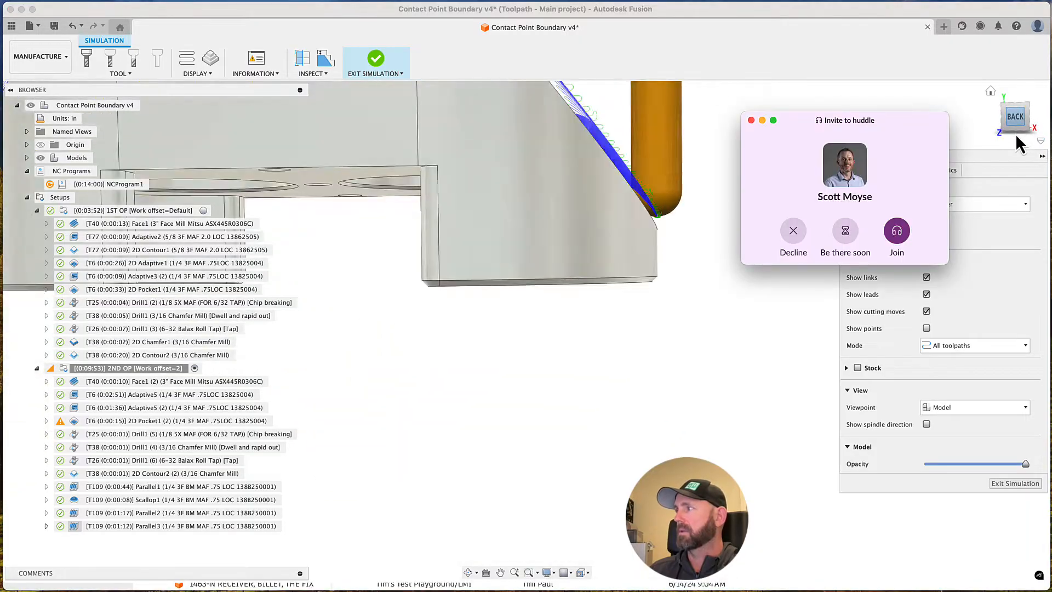
pyautogui.click(792, 233)
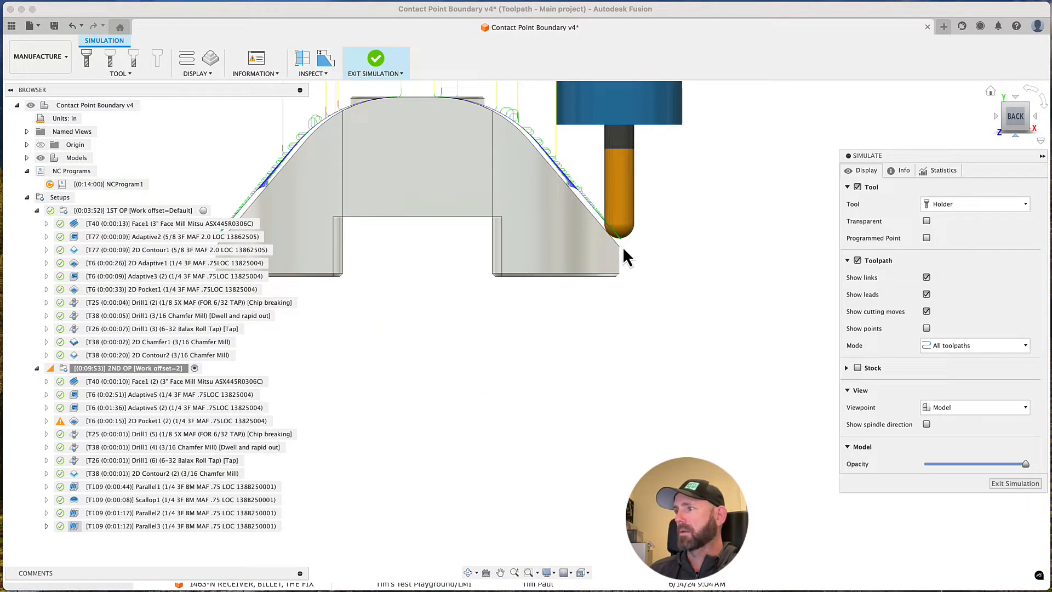
pyautogui.scroll(10, 633, 249)
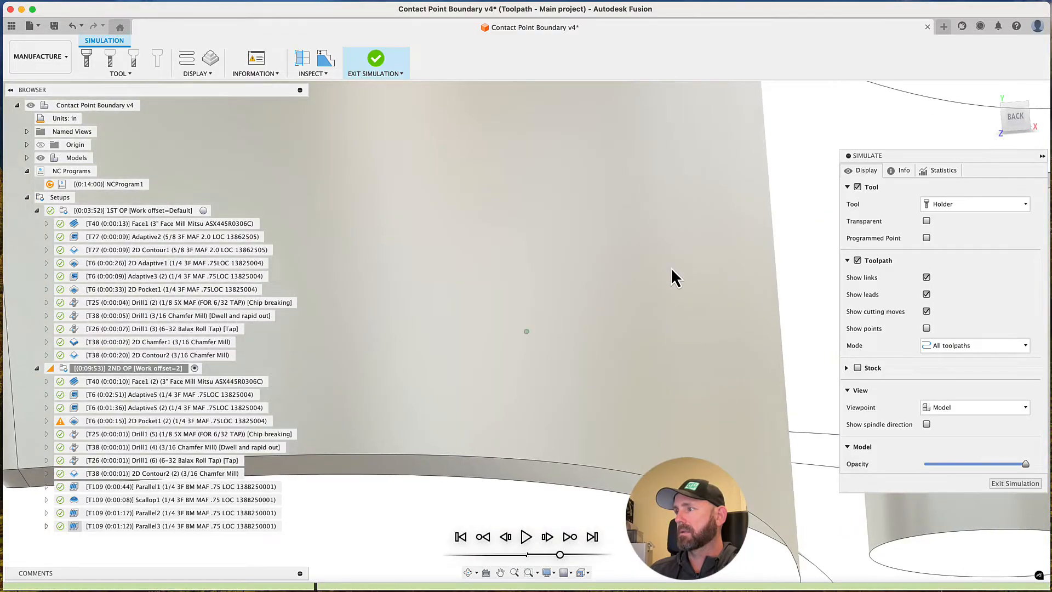
pyautogui.scroll(3, 672, 263)
pyautogui.click(1017, 124)
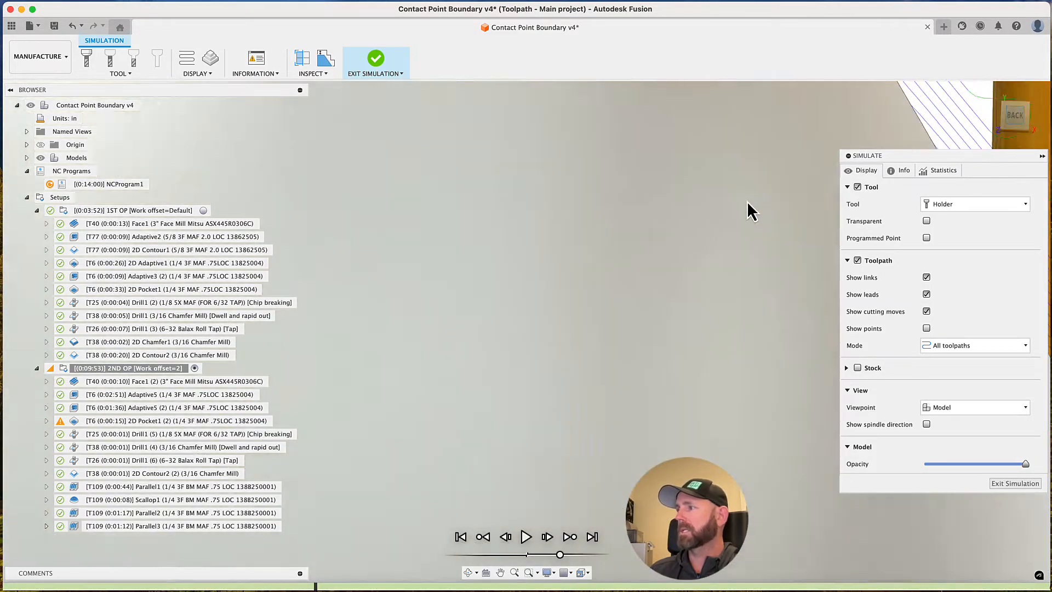
pyautogui.scroll(6, 712, 210)
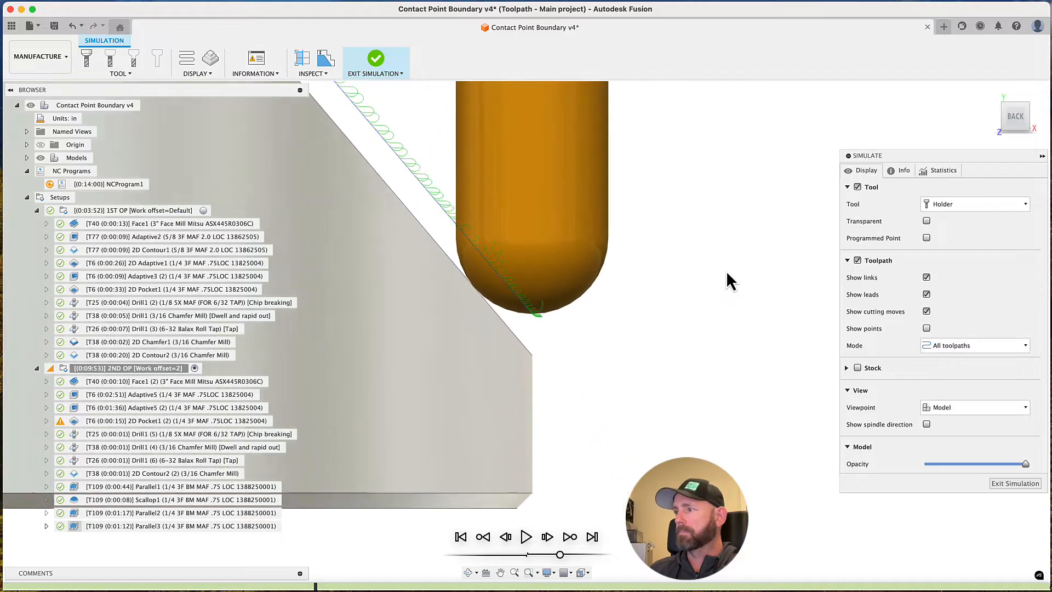
pyautogui.scroll(3, 642, 356)
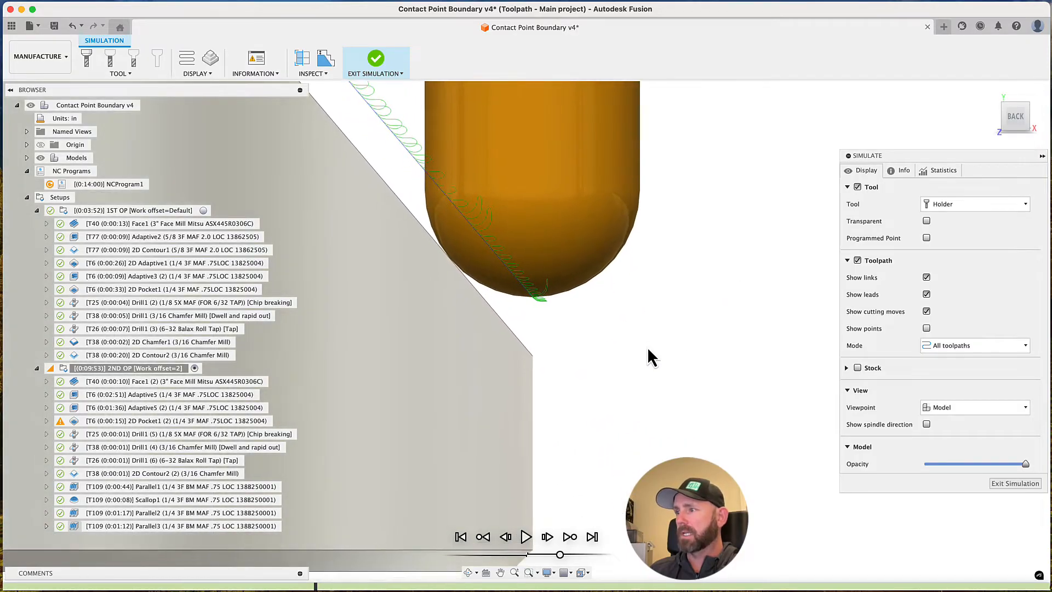
pyautogui.scroll(-2, 648, 349)
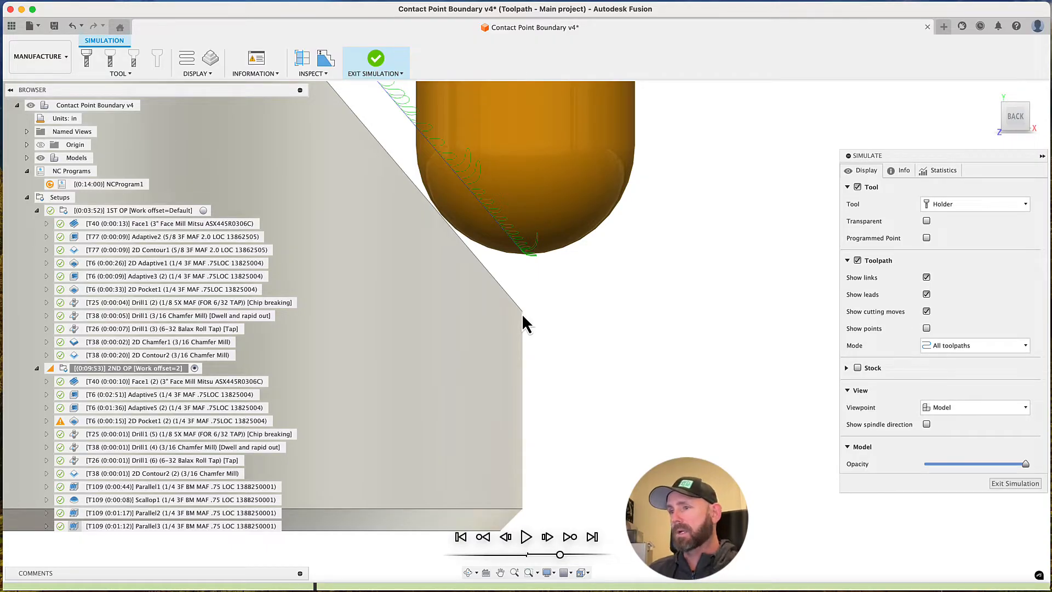
# Check the ball end's position against the sloped face's lower edge from the back and at an angle, and exit the simulation
pyautogui.scroll(-3, 522, 315)
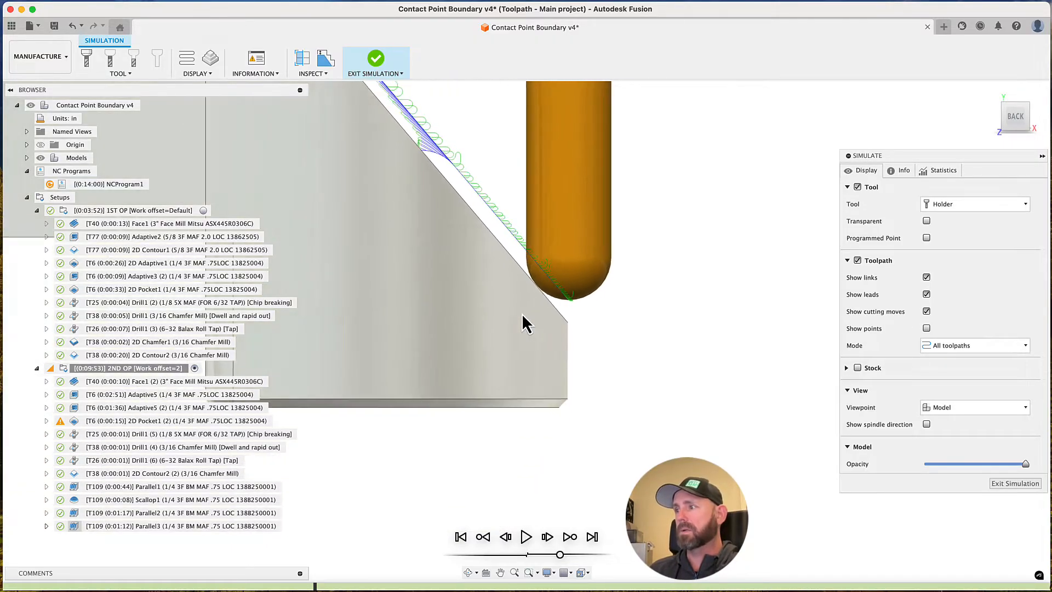
pyautogui.scroll(-1, 585, 306)
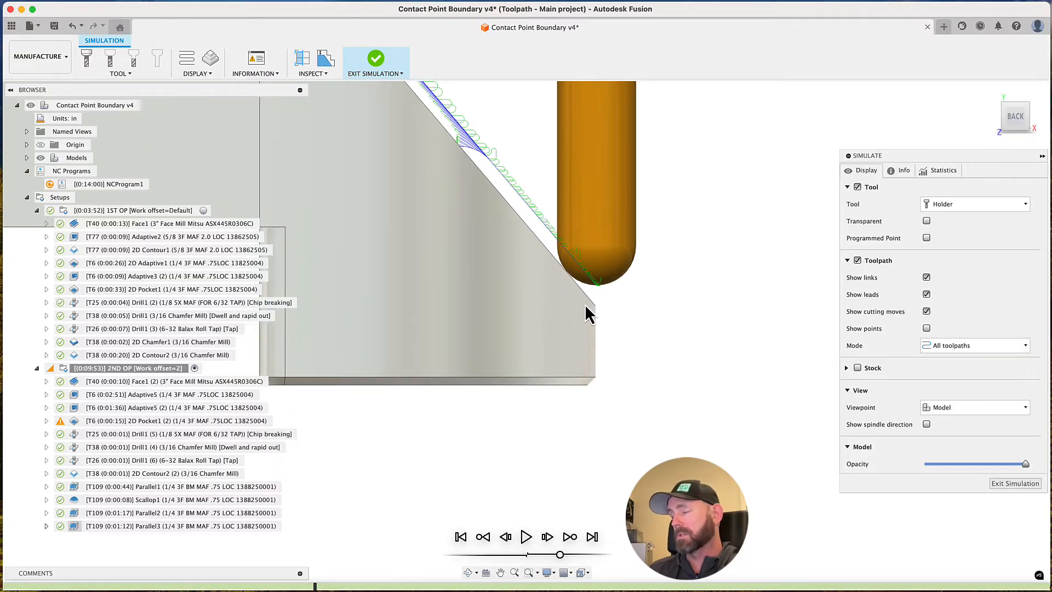
pyautogui.keyDown('shift'); pyautogui.moveTo(623, 294); pyautogui.dragTo(648, 306, button='middle'); pyautogui.keyUp('shift')
pyautogui.scroll(5, 648, 307)
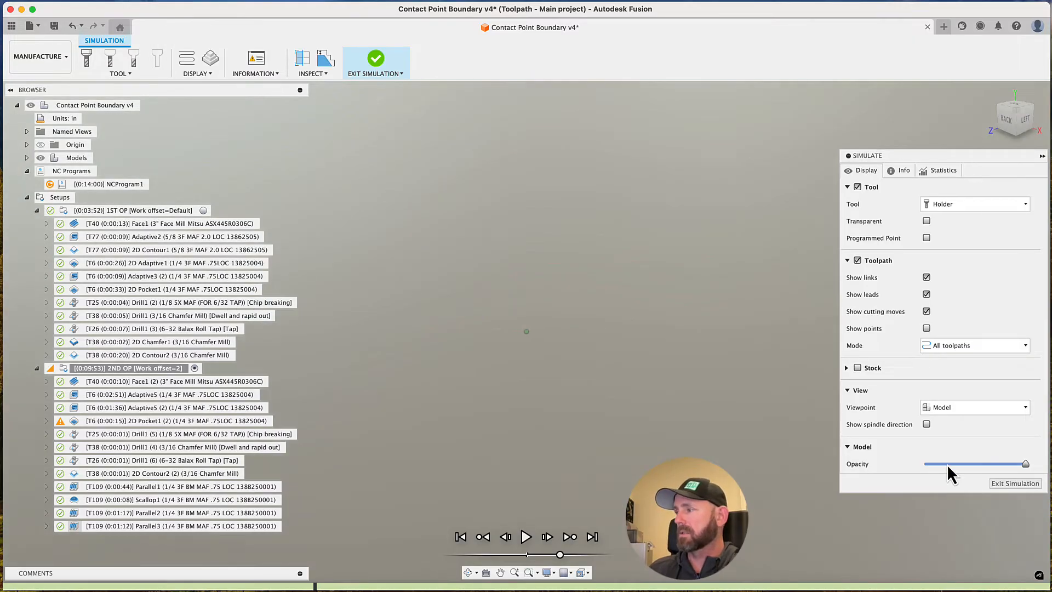
pyautogui.click(1010, 485)
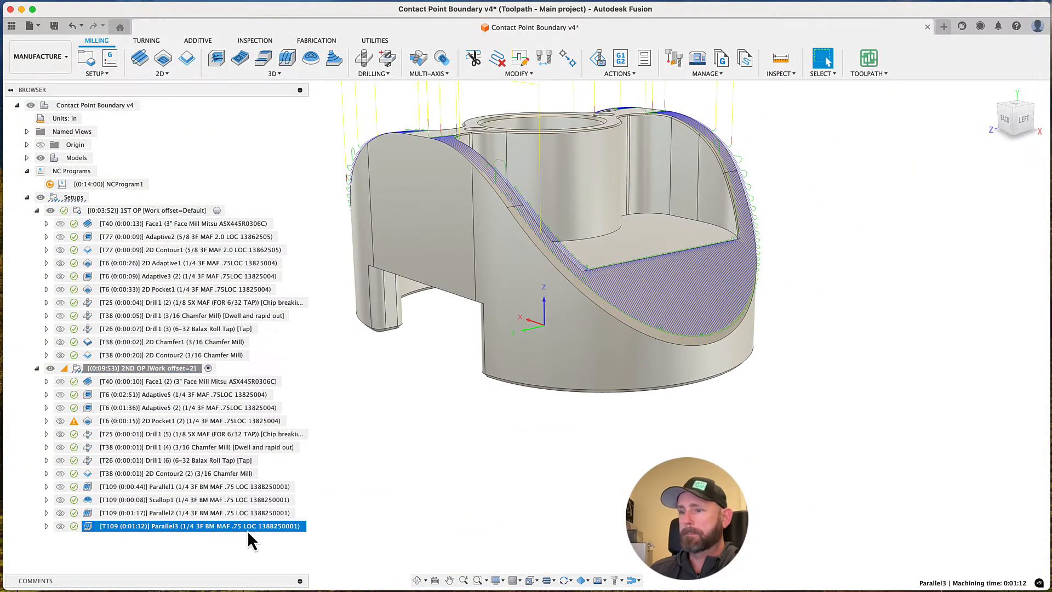
# Reopen Parallel3 for editing and review its pass and geometry settings, keeping Tool Containment at Tool center on boundary
pyautogui.rightClick(201, 526)
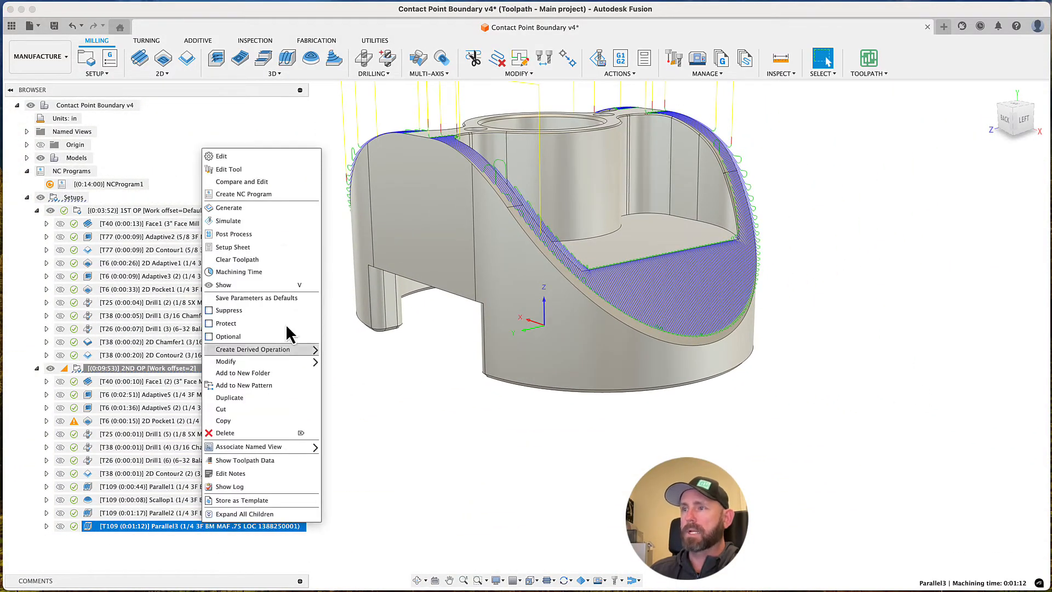
pyautogui.click(245, 154)
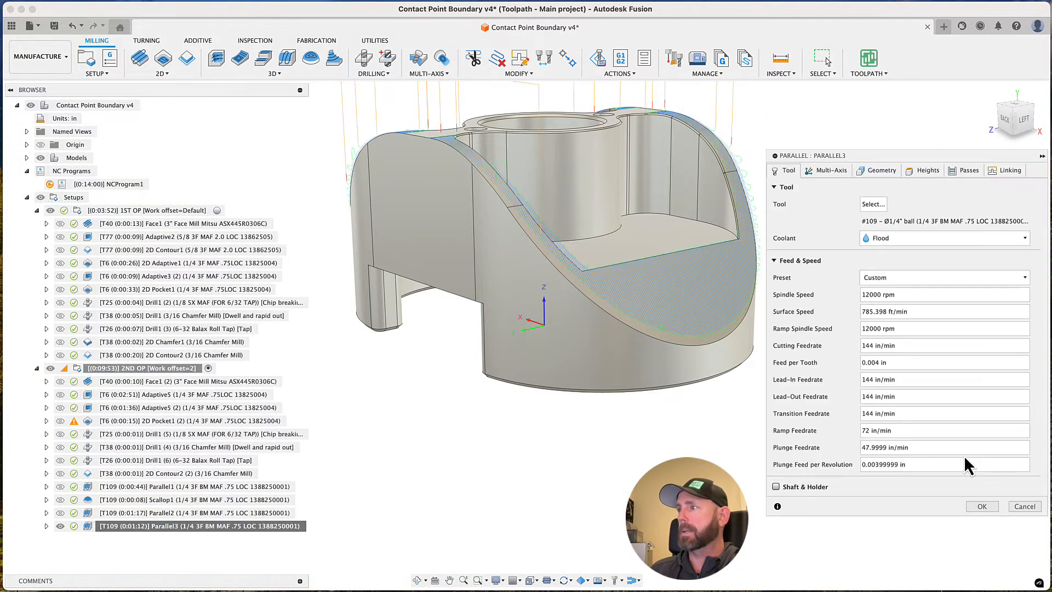
pyautogui.click(959, 173)
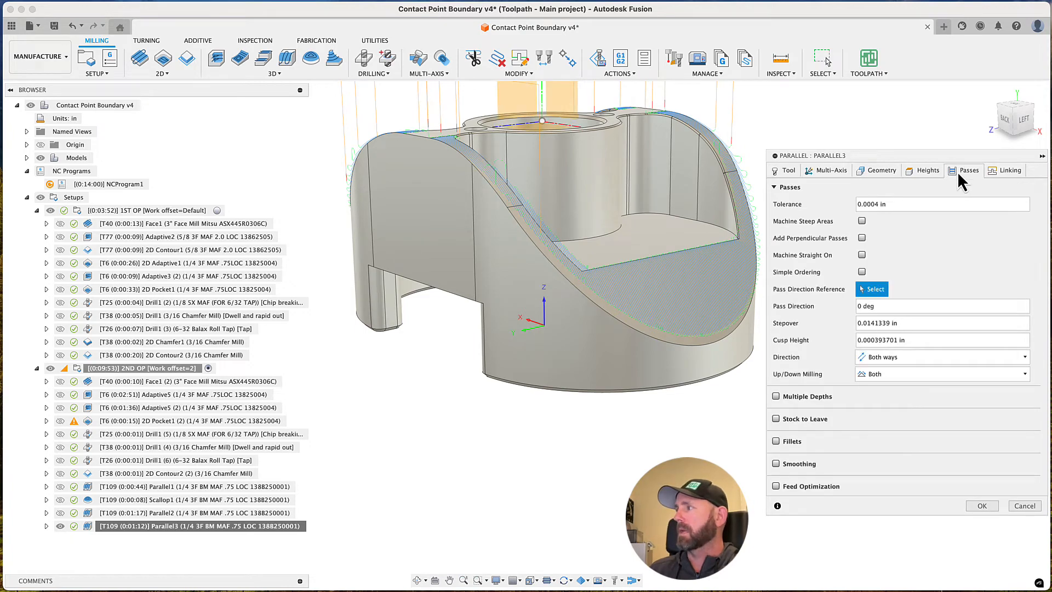
pyautogui.click(871, 171)
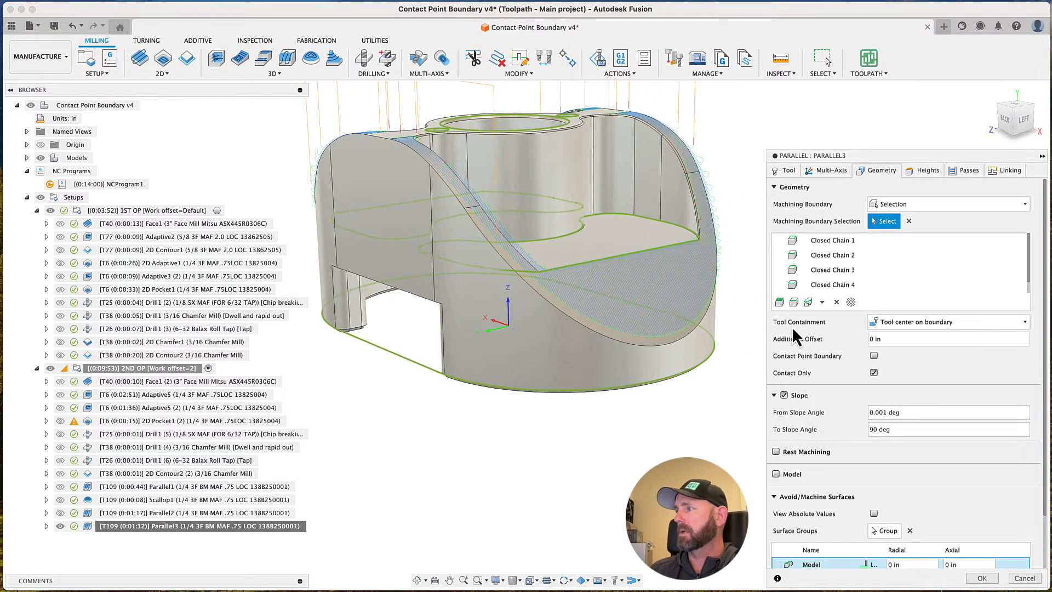
pyautogui.click(896, 324)
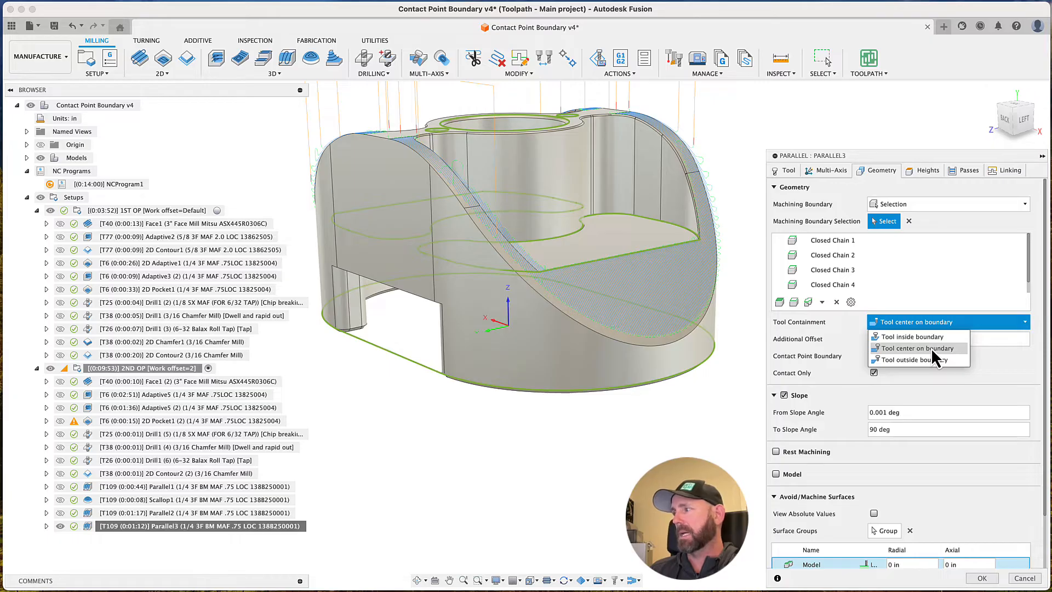
pyautogui.click(985, 364)
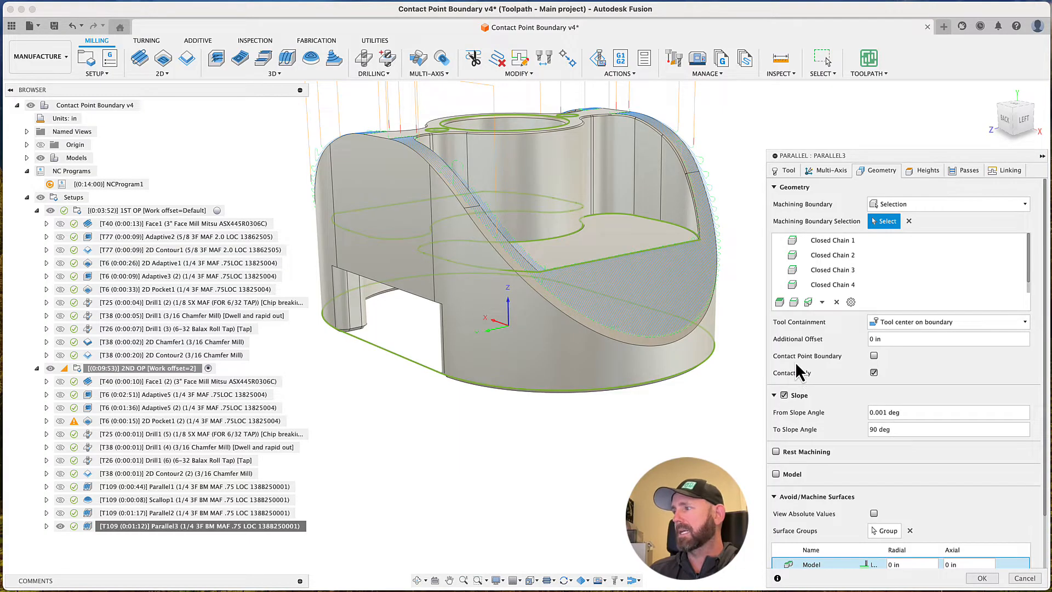
# Enable Contact Point Boundary in Parallel3's geometry settings alongside Contact Only, and regenerate the toolpath
pyautogui.click(953, 171)
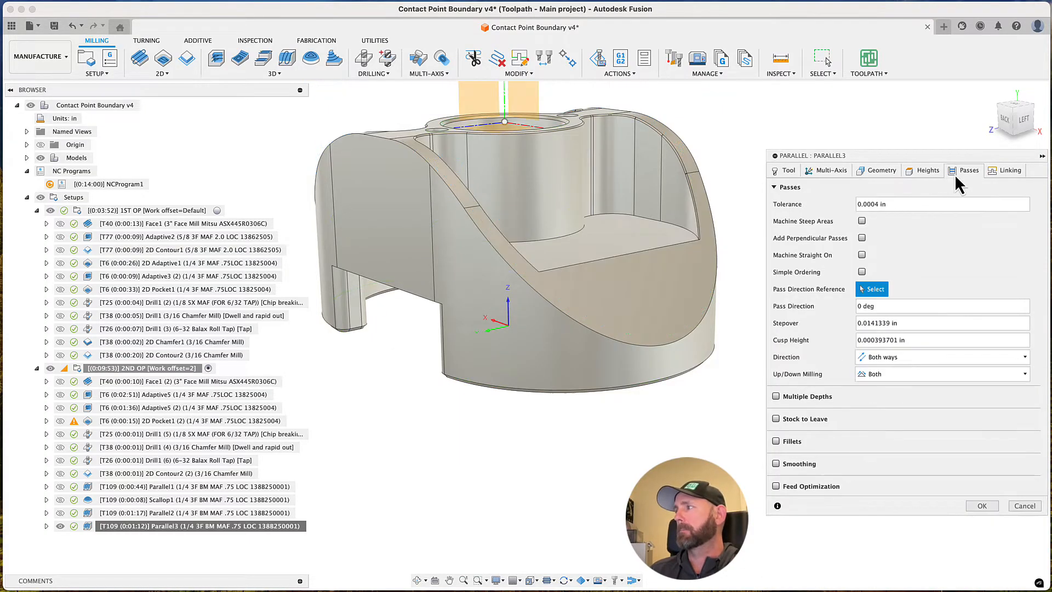
pyautogui.click(872, 174)
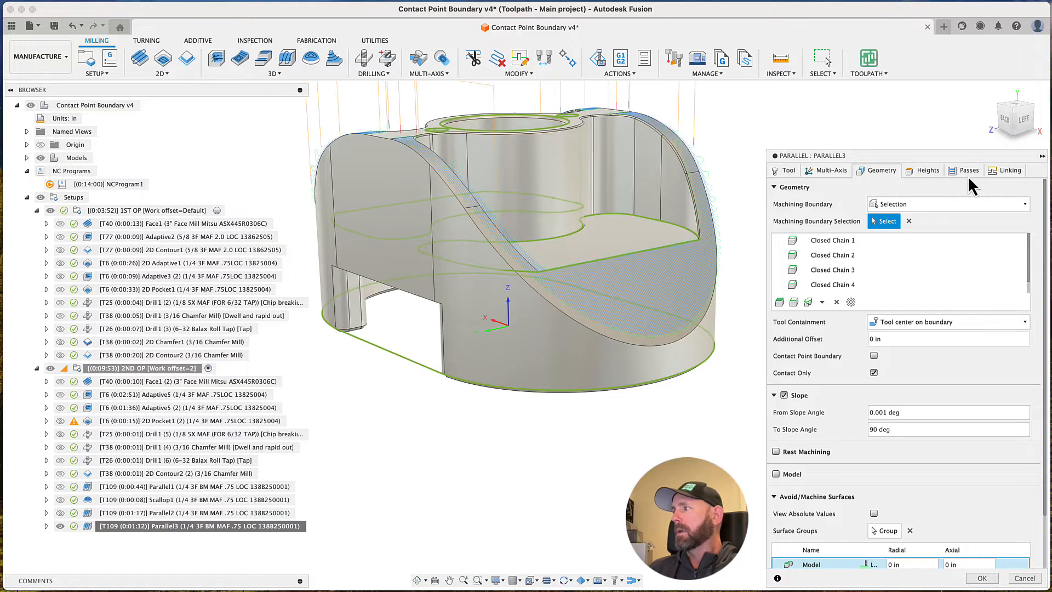
pyautogui.click(873, 372)
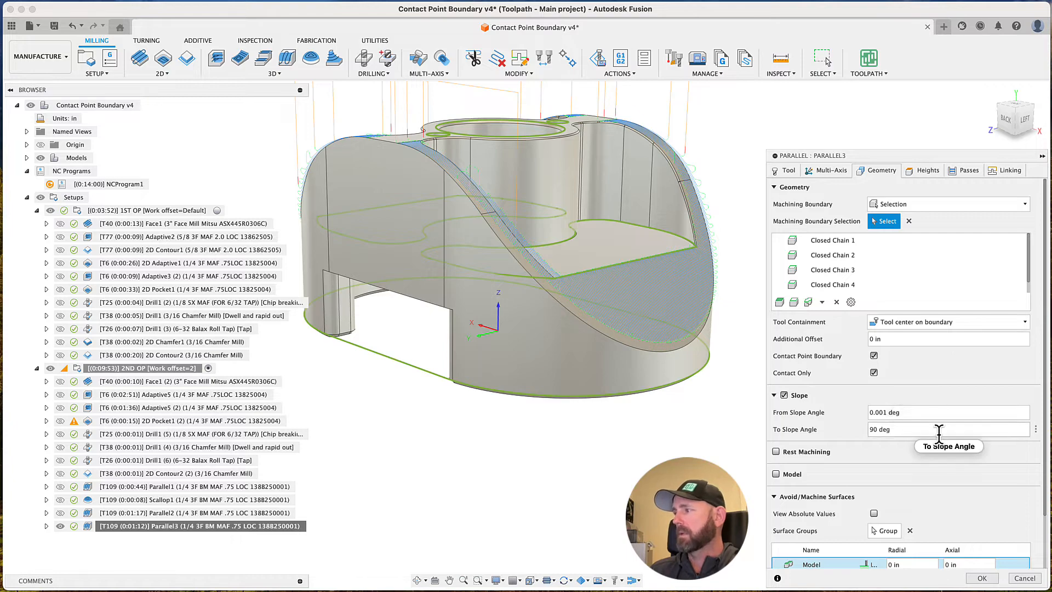
pyautogui.click(966, 172)
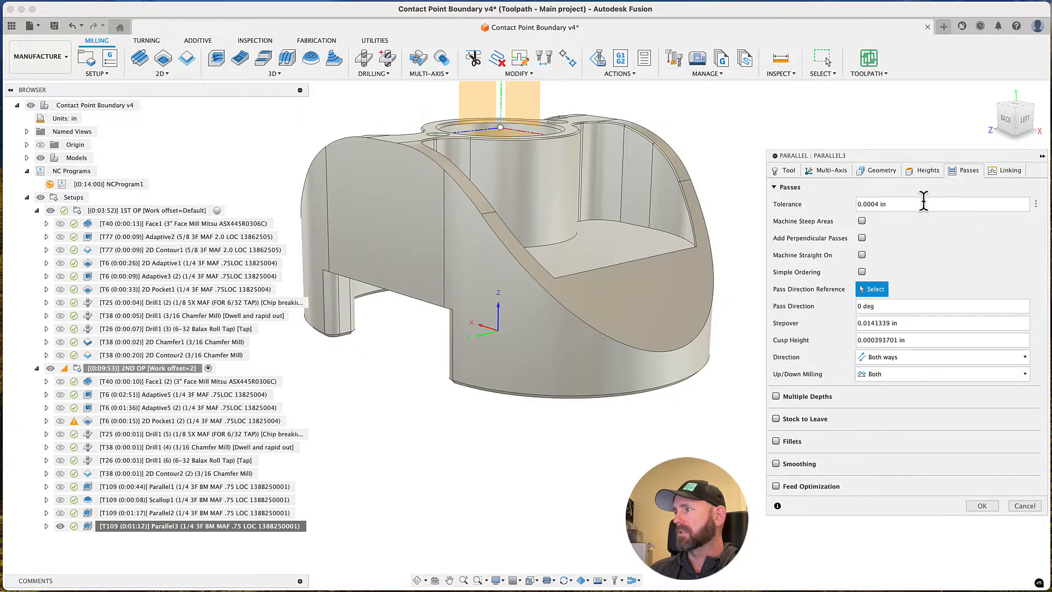
pyautogui.click(871, 171)
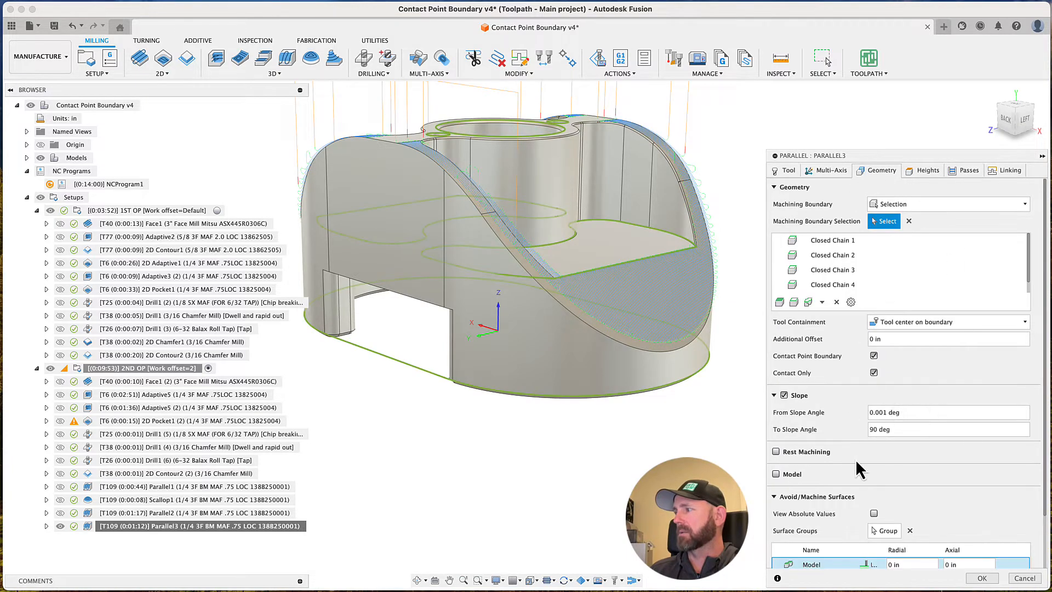
pyautogui.click(981, 578)
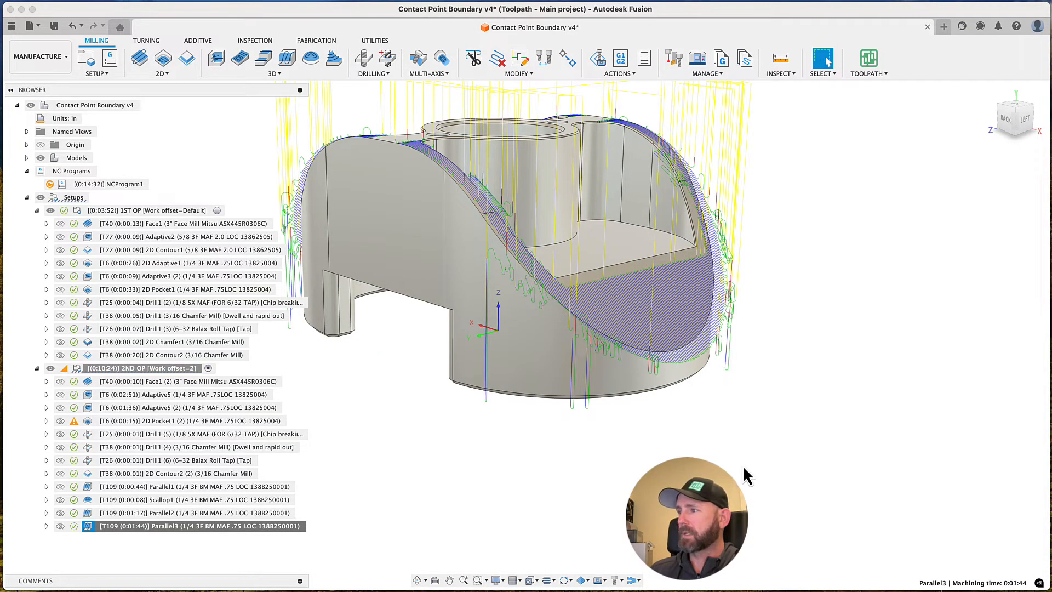
# Simulate the regenerated Parallel3 toolpath and place the tool at the end of a pass below the lower outer rim
pyautogui.keyDown('shift'); pyautogui.moveTo(742, 465); pyautogui.dragTo(719, 343, button='middle'); pyautogui.keyUp('shift')
pyautogui.scroll(-1, 715, 340)
pyautogui.scroll(5, 706, 400)
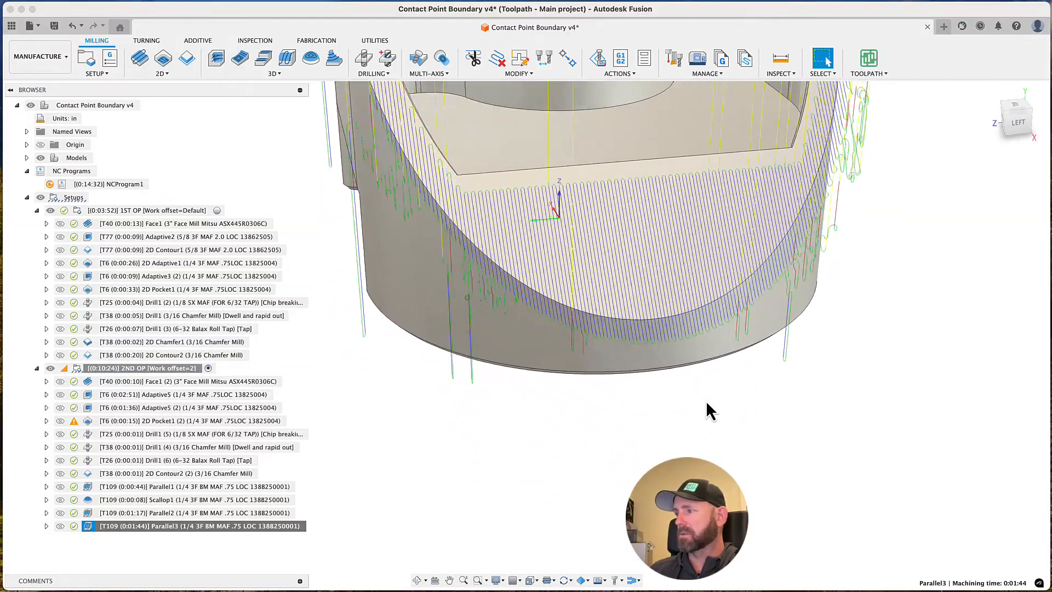
pyautogui.rightClick(190, 526)
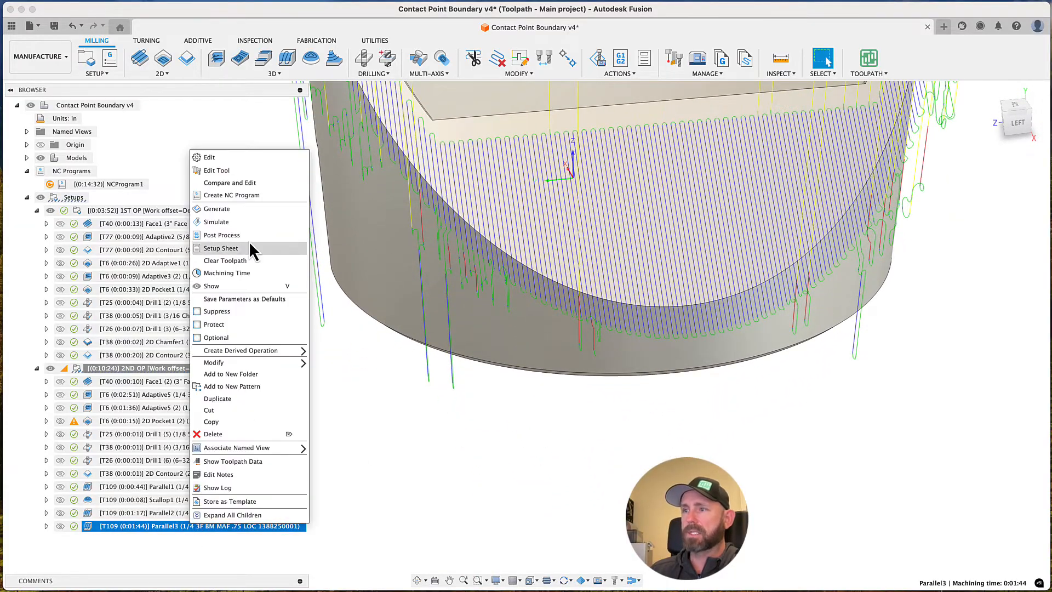
pyautogui.click(237, 225)
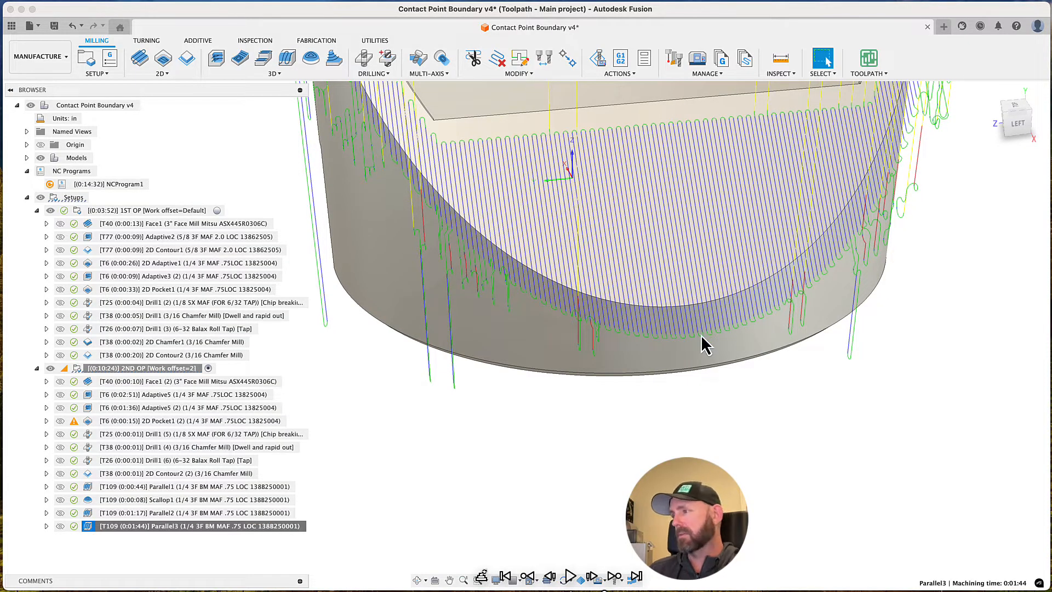
pyautogui.scroll(3, 698, 341)
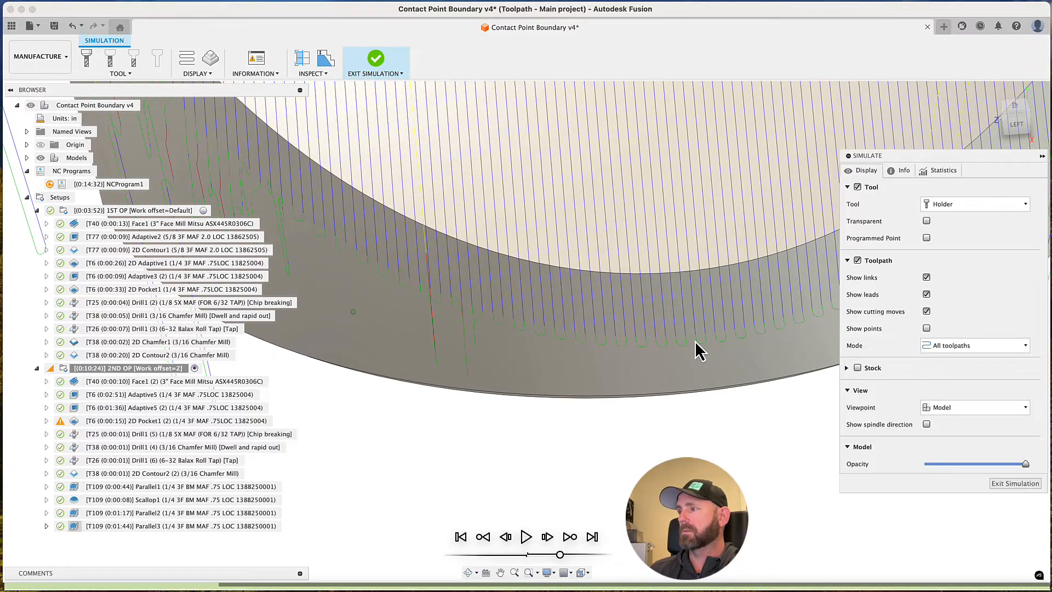
pyautogui.click(675, 338)
# Inspect the ball end's contact with the sloped face's lower edge from the back view, dismissing the verification notice
pyautogui.keyDown('shift'); pyautogui.moveTo(676, 338); pyautogui.dragTo(978, 143, button='middle'); pyautogui.keyUp('shift')
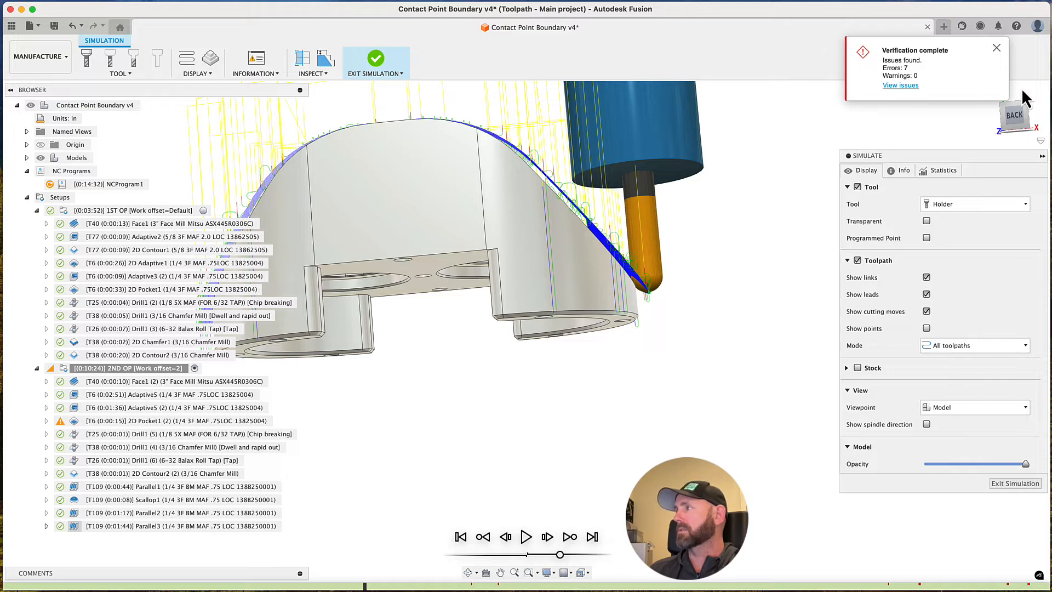
pyautogui.click(996, 47)
pyautogui.click(1015, 115)
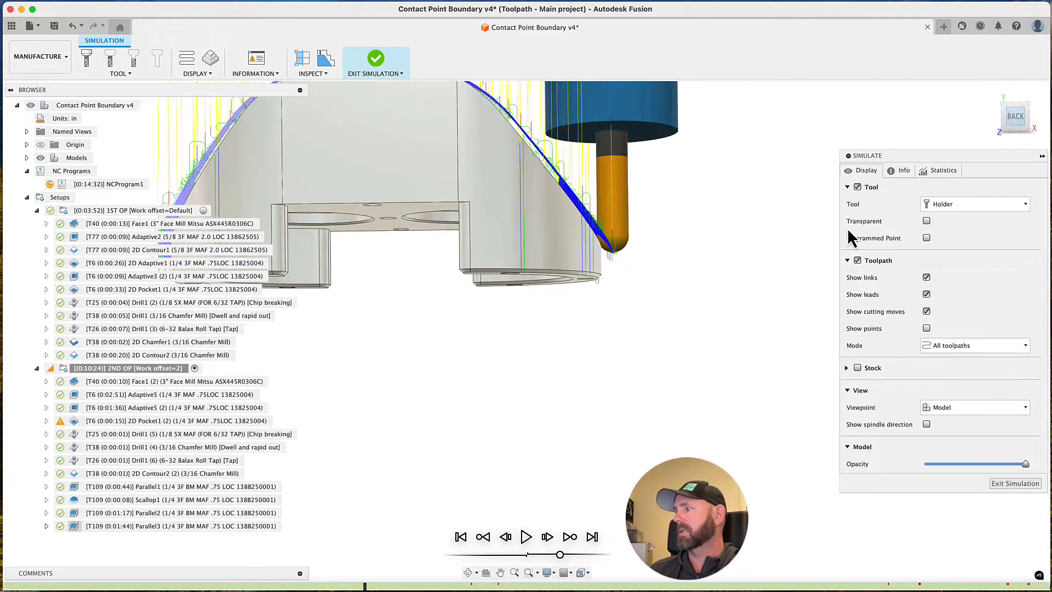
pyautogui.scroll(5, 759, 314)
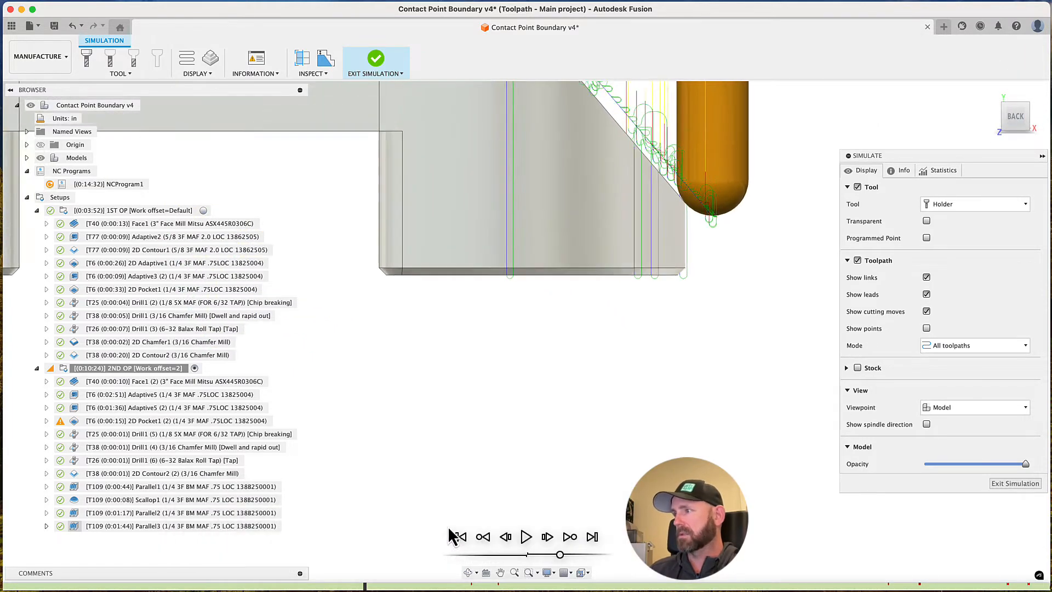
pyautogui.scroll(5, 660, 410)
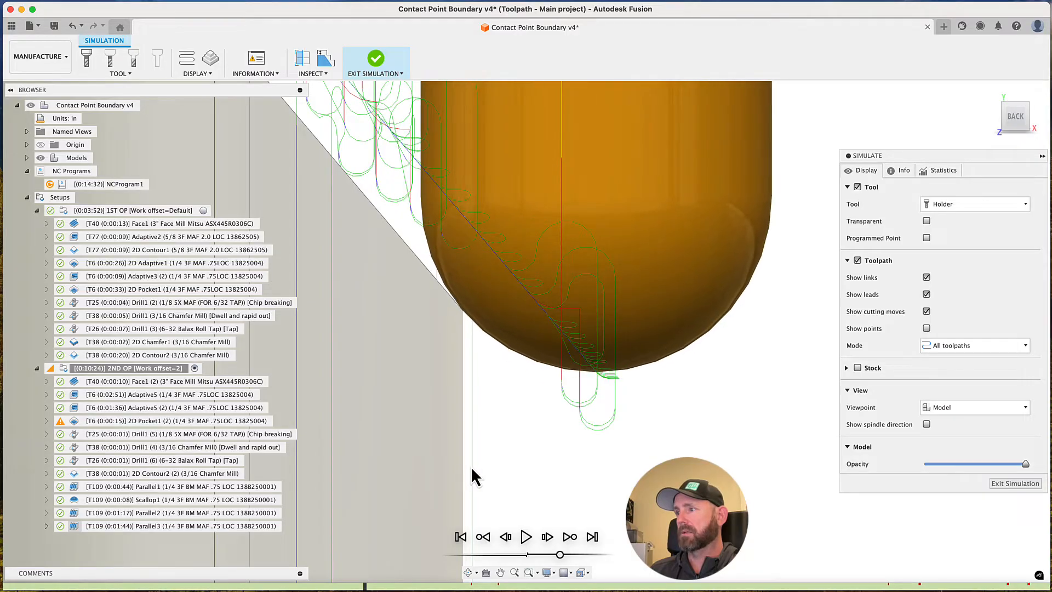
pyautogui.scroll(-5, 509, 449)
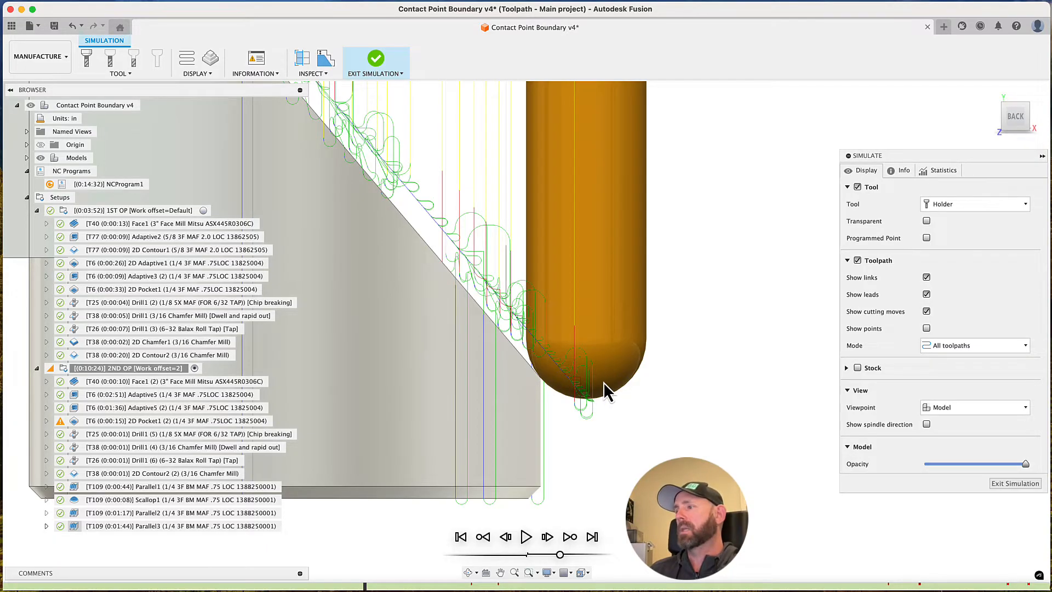
pyautogui.scroll(2, 558, 391)
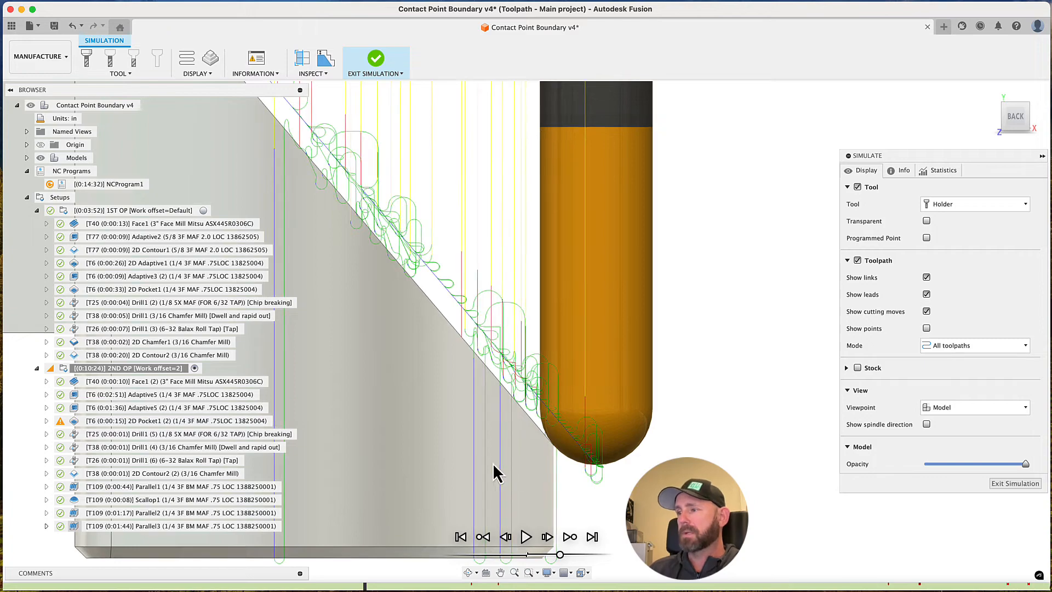
pyautogui.scroll(3, 518, 442)
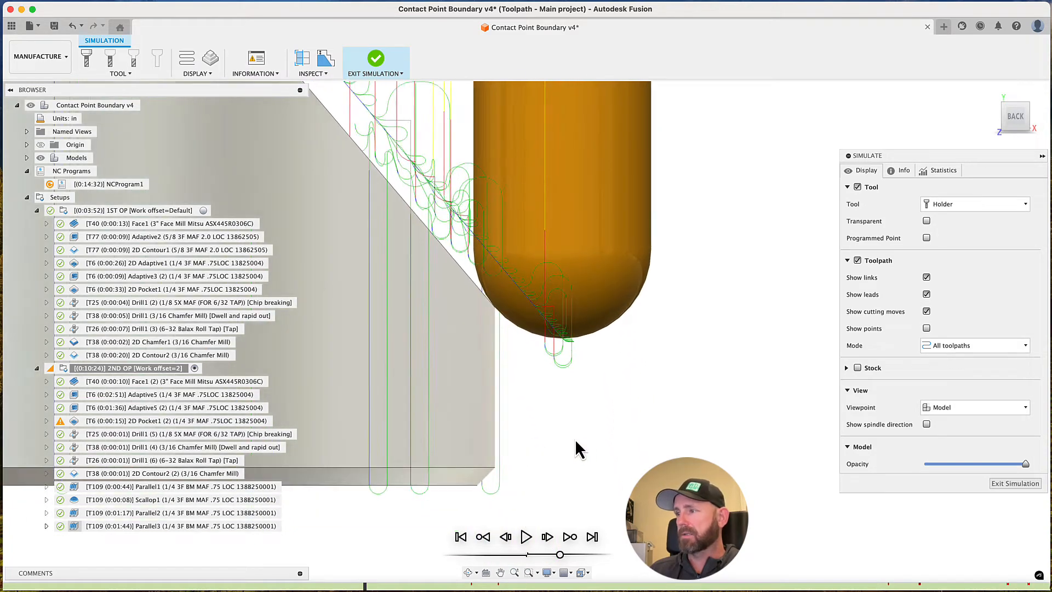
pyautogui.scroll(3, 574, 439)
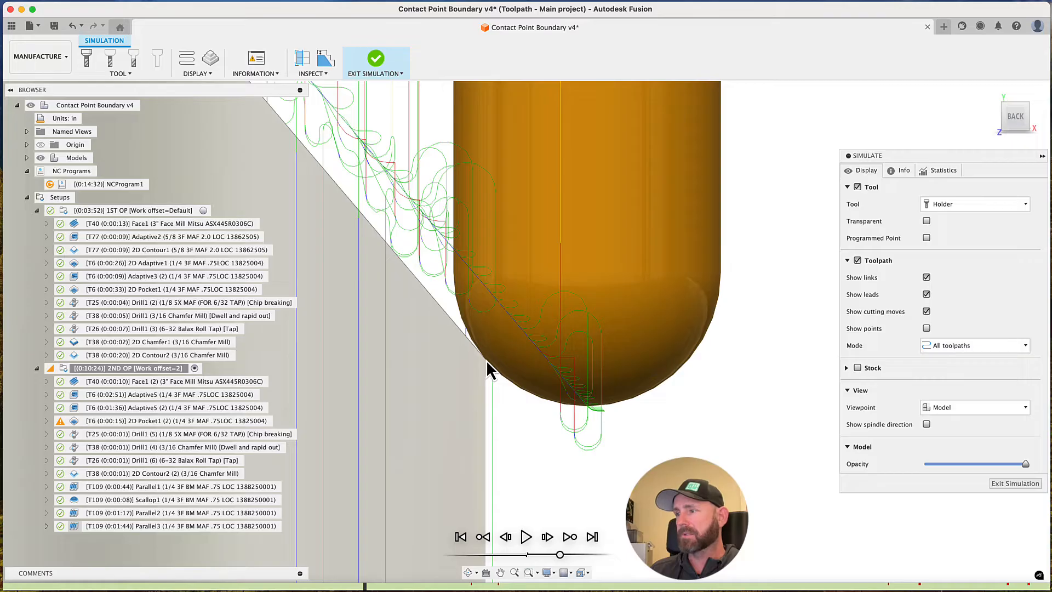
pyautogui.scroll(-5, 505, 374)
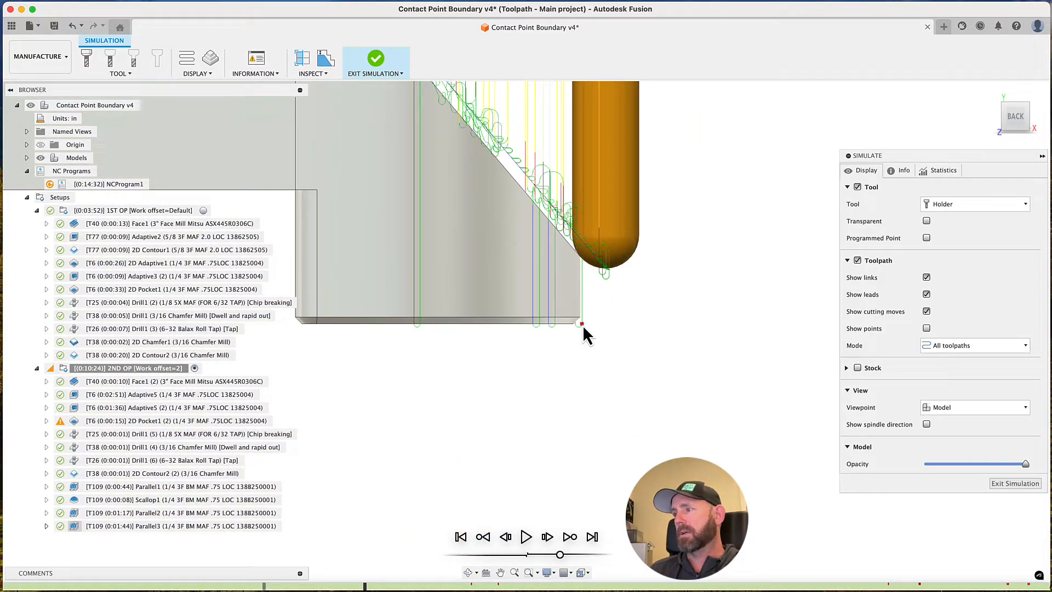
# Examine the tool at the low end of a vertical pass beside the outer wall, and exit the simulation
pyautogui.moveTo(584, 341)
pyautogui.keyDown('shift'); pyautogui.mouseDown(button='middle')
pyautogui.moveTo(530, 395)
pyautogui.moveTo(565, 396)
pyautogui.moveTo(535, 400)
pyautogui.moveTo(547, 399)
pyautogui.mouseUp(button='middle'); pyautogui.keyUp('shift')
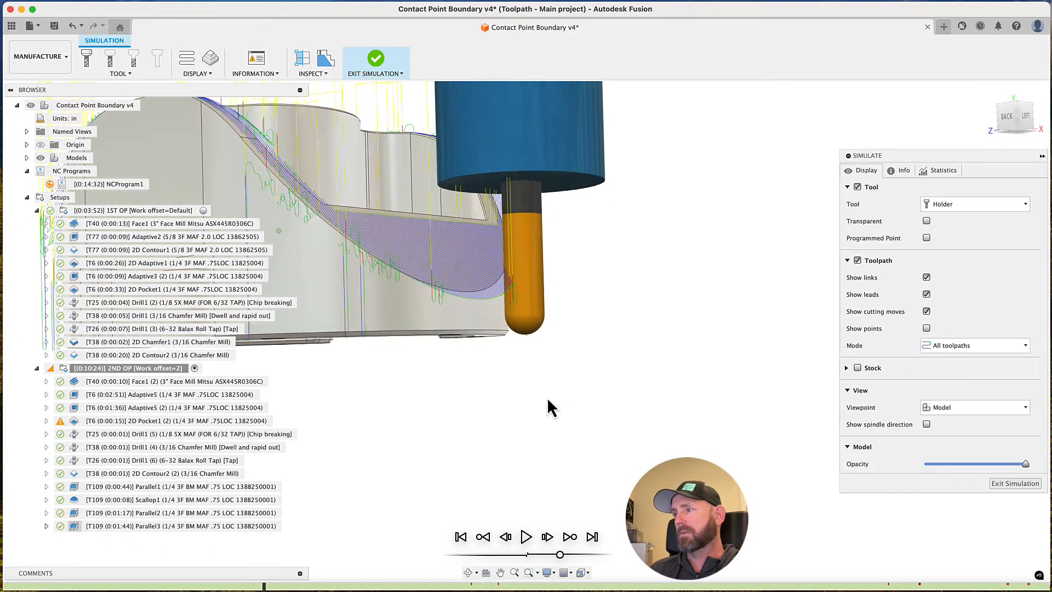
pyautogui.scroll(6, 547, 396)
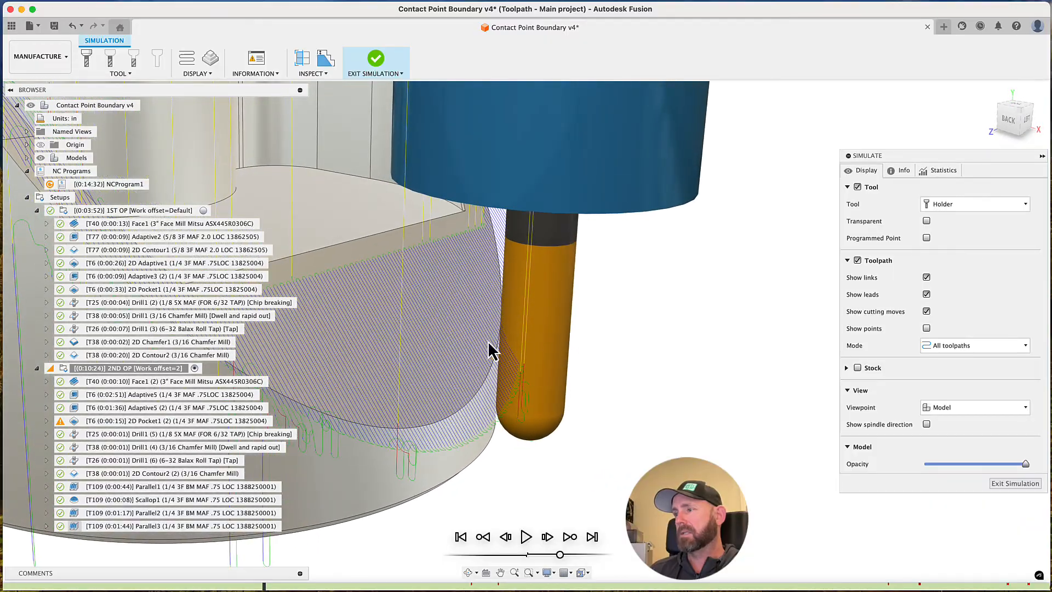
pyautogui.keyDown('shift'); pyautogui.moveTo(730, 396); pyautogui.dragTo(846, 455, button='middle'); pyautogui.keyUp('shift')
pyautogui.click(997, 485)
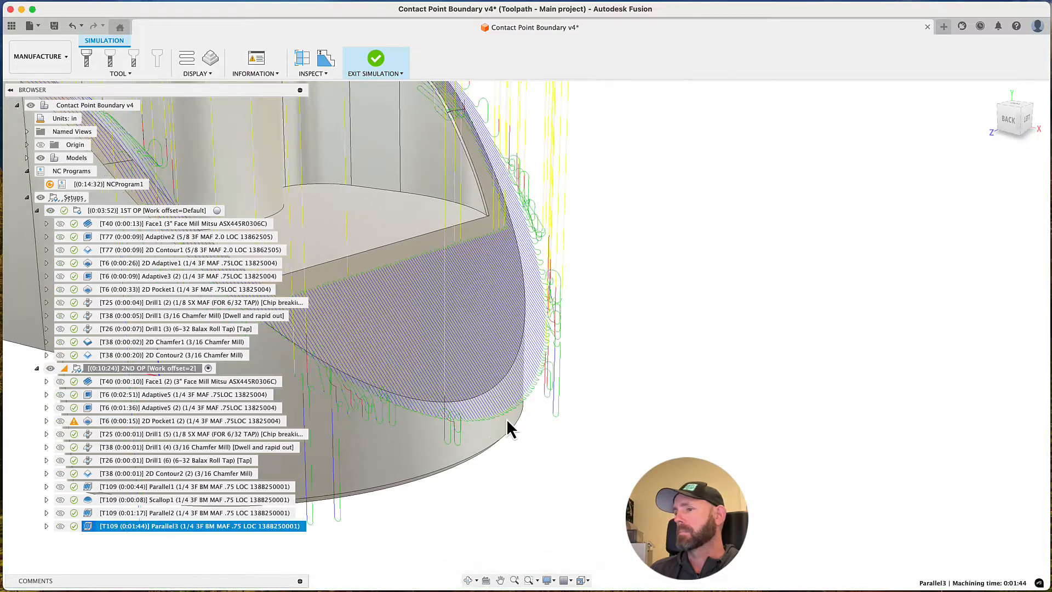
# Open Parallel3 for editing, check its pass tolerance, and examine the stray vertical moves along the lower outer wall
pyautogui.rightClick(229, 527)
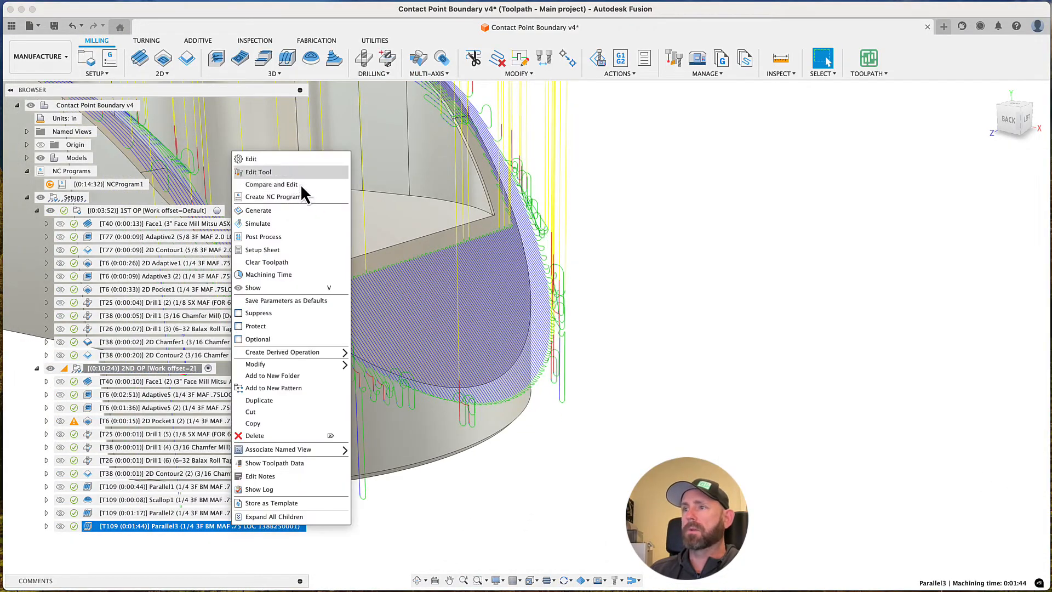
pyautogui.click(286, 160)
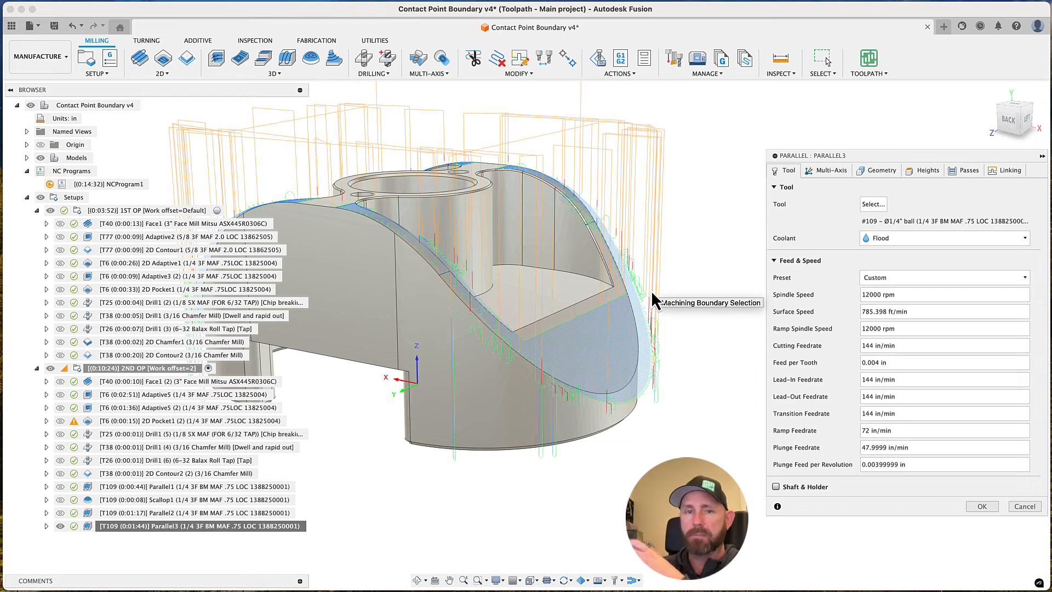
pyautogui.click(964, 170)
pyautogui.click(889, 204)
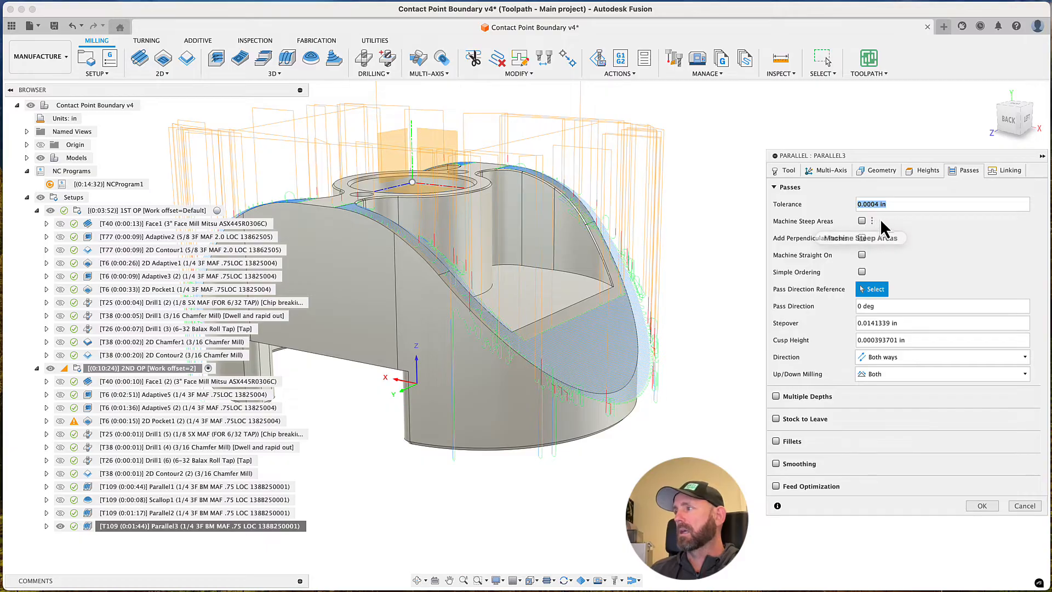
pyautogui.scroll(10, 731, 312)
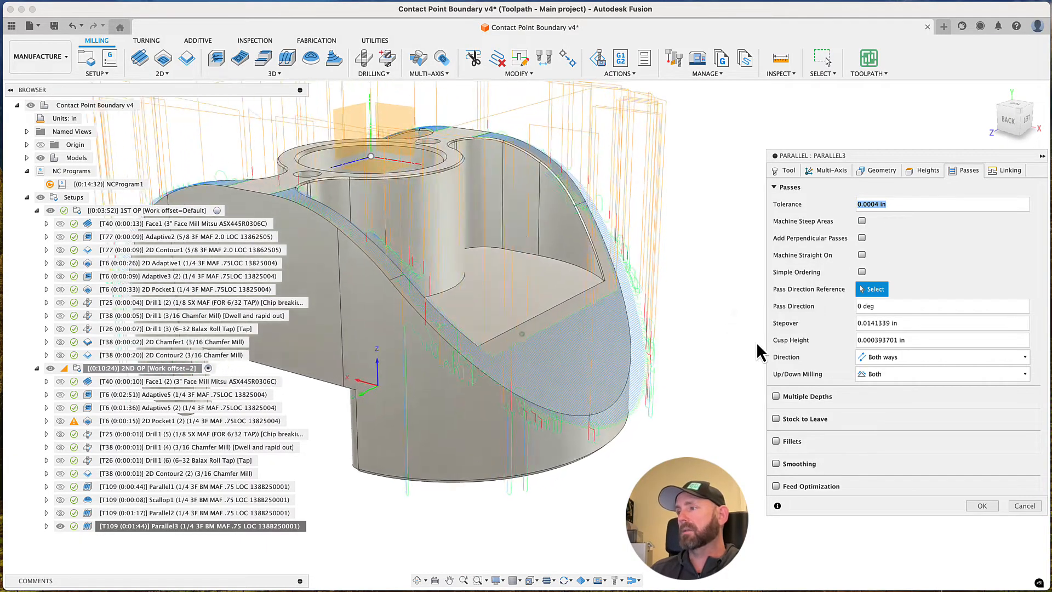
pyautogui.scroll(5, 615, 423)
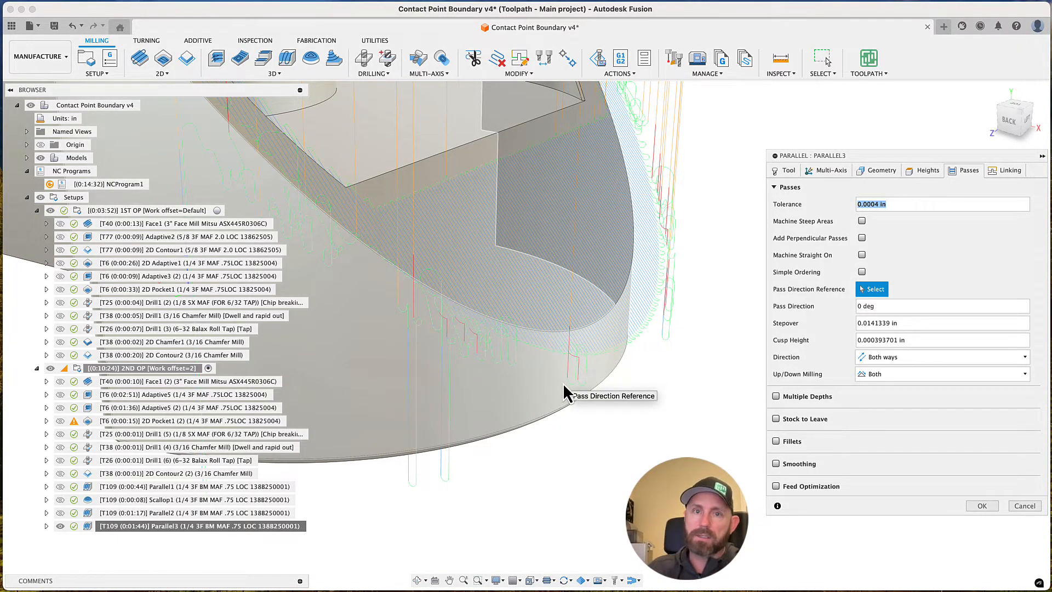
pyautogui.keyDown('shift'); pyautogui.moveTo(540, 396); pyautogui.dragTo(465, 364, button='middle'); pyautogui.keyUp('shift')
pyautogui.scroll(-5, 519, 373)
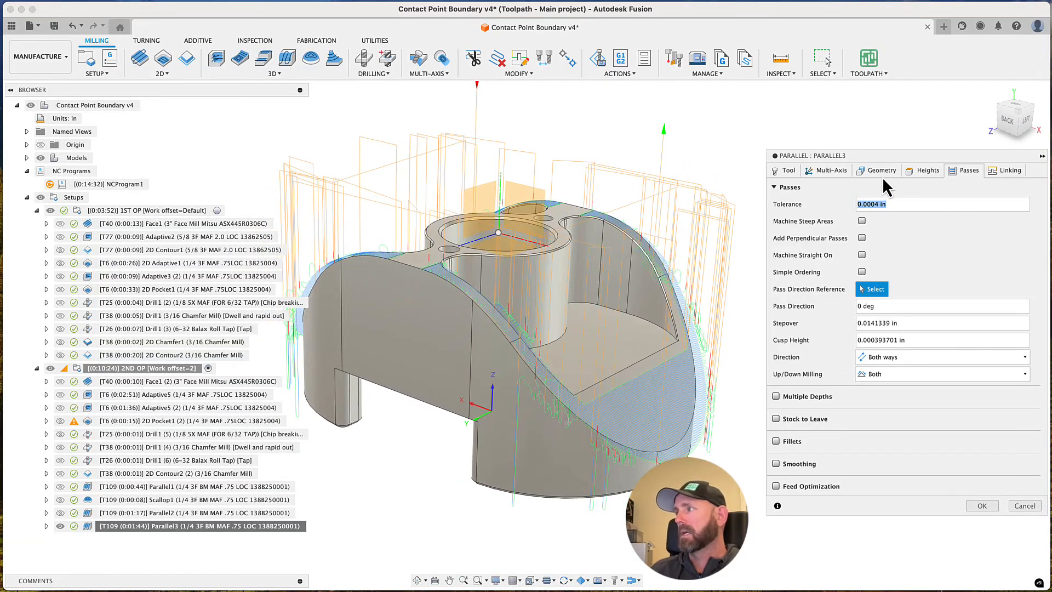
# Set the machining boundary's Additional Offset to -.001 in Parallel3's geometry settings
pyautogui.click(882, 173)
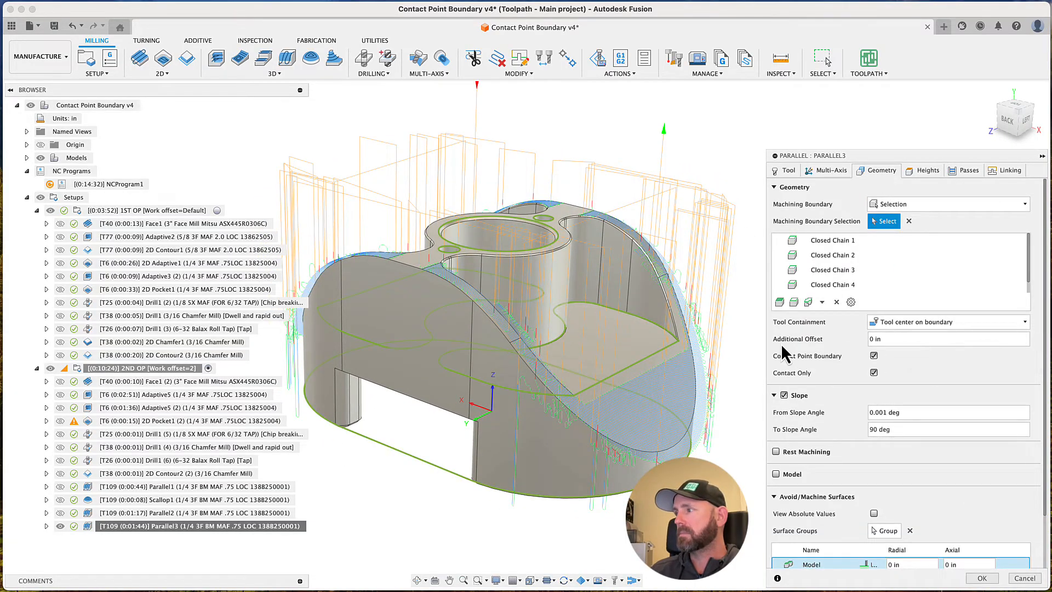
pyautogui.click(888, 340)
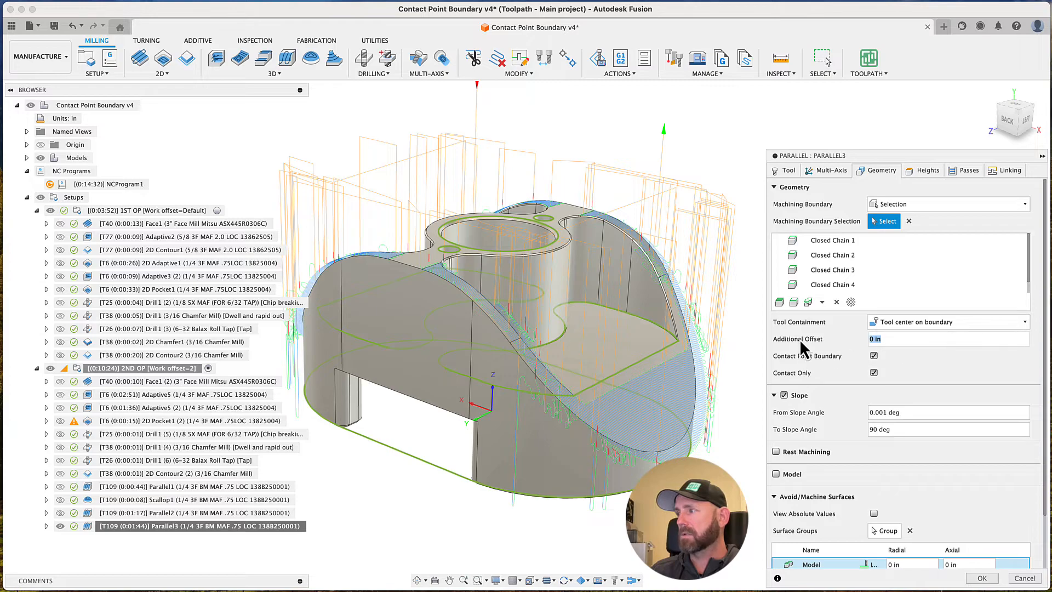
pyautogui.keyDown('shift'); pyautogui.moveTo(763, 428); pyautogui.dragTo(742, 429, button='middle'); pyautogui.keyUp('shift')
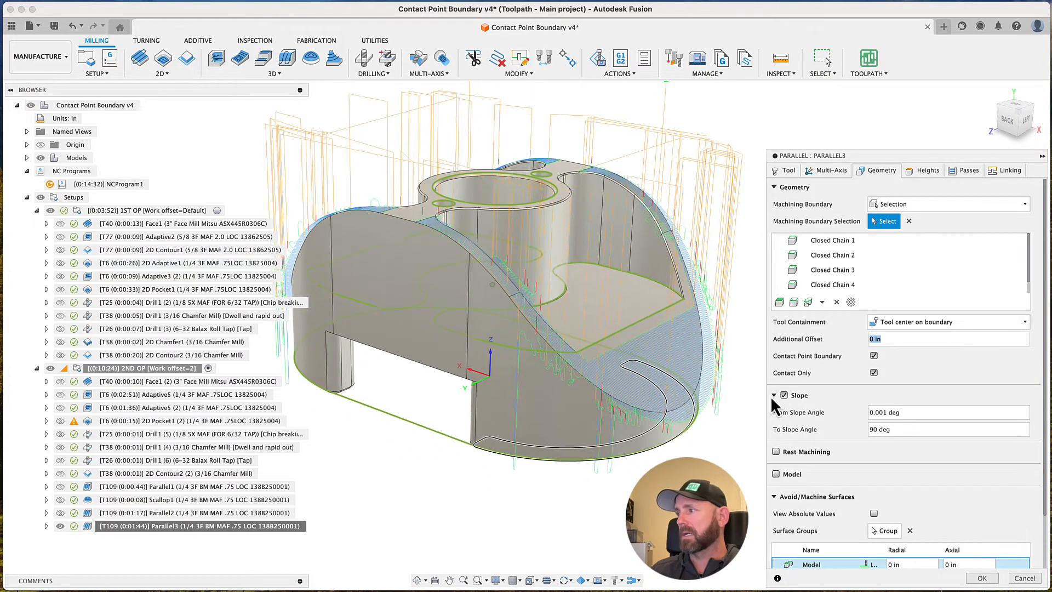
pyautogui.moveTo(801, 391)
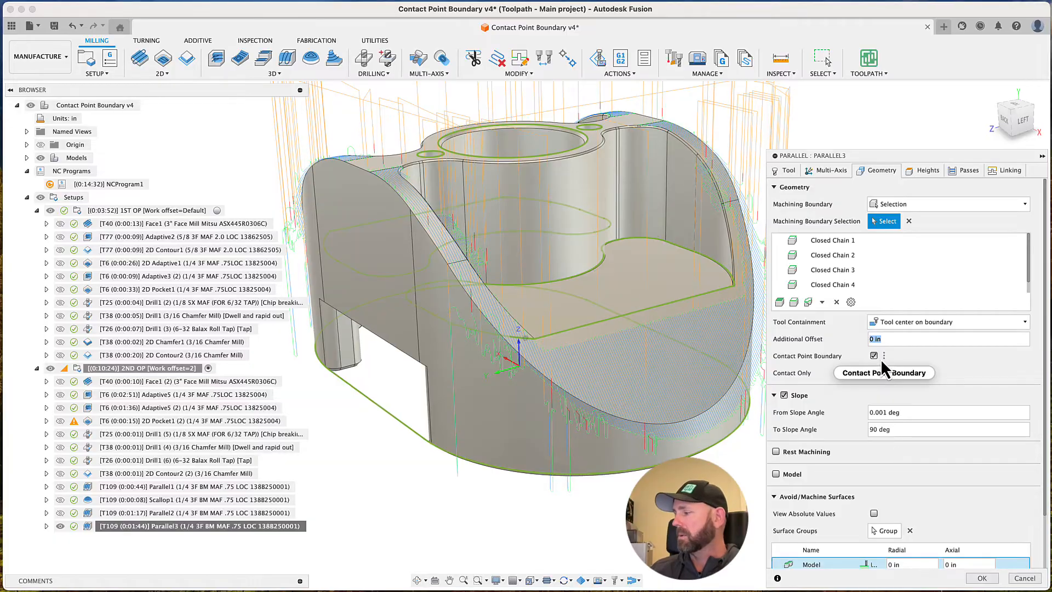
pyautogui.write('-.001')
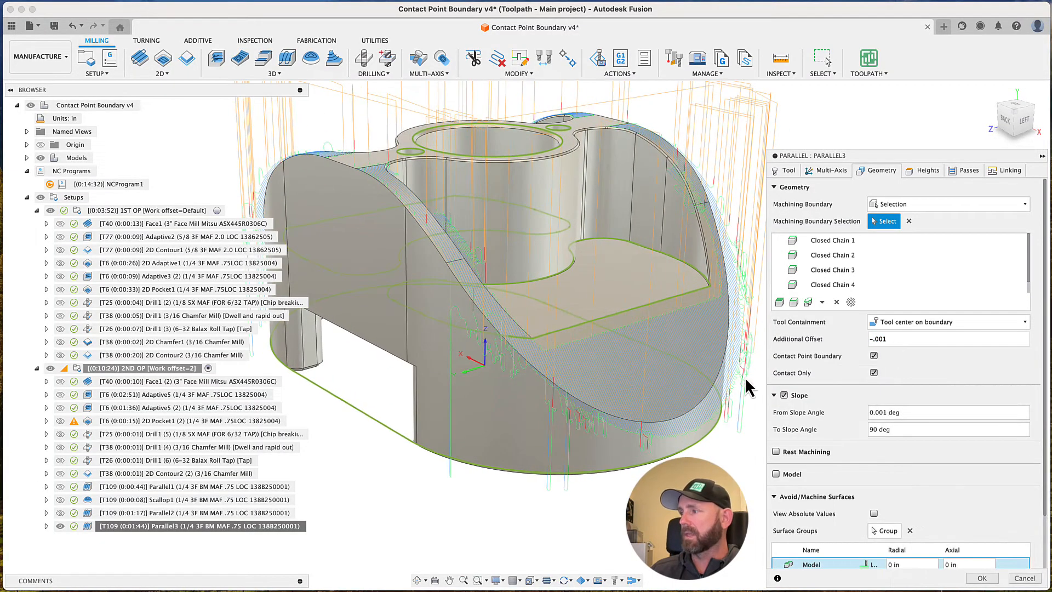
# Set Parallel3's Additional Offset to the expression -tolerance and regenerate the toolpath
pyautogui.click(873, 373)
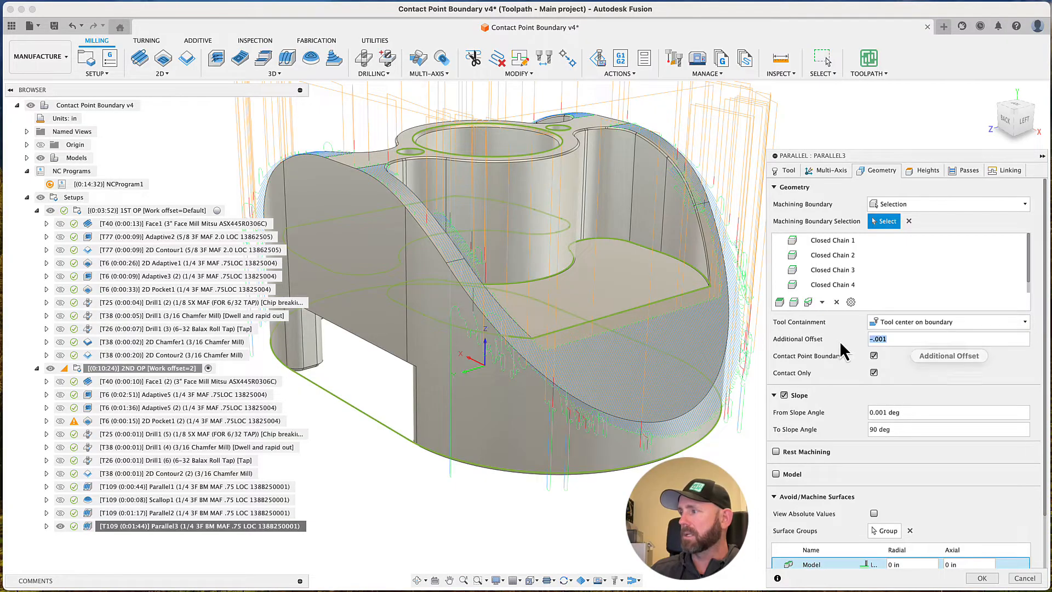
pyautogui.press('BackSpace')
pyautogui.press('BackSpace')
pyautogui.press('BackSpace')
pyautogui.press('BackSpace')
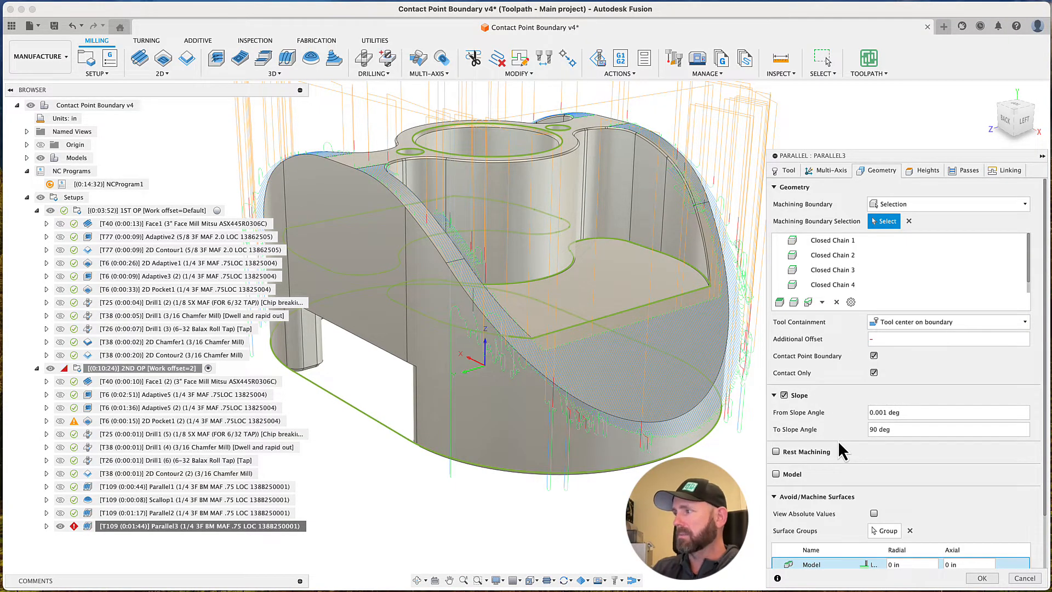
pyautogui.write('tolerance')
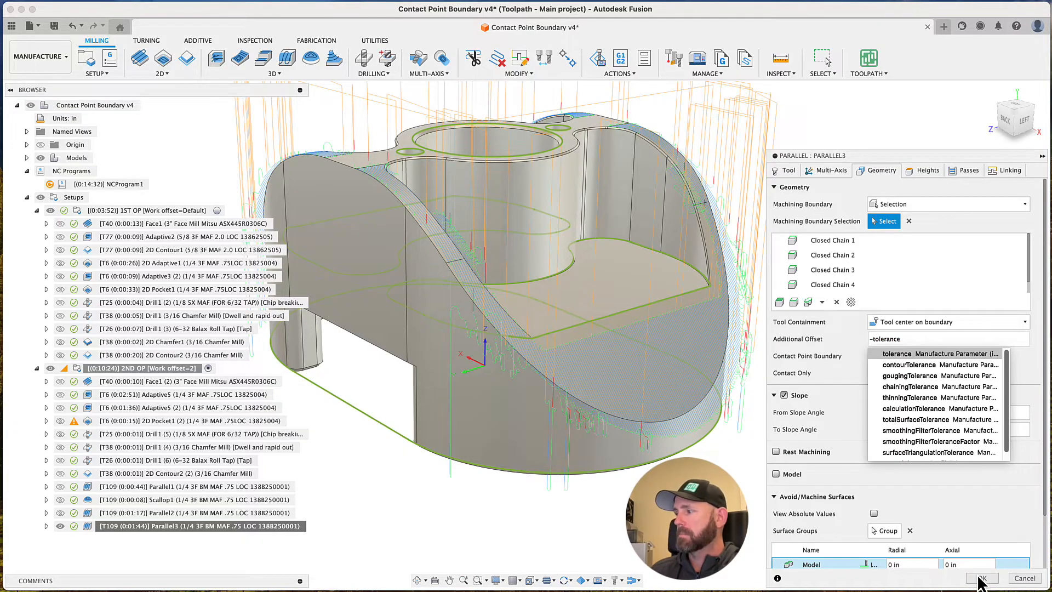
pyautogui.click(1004, 575)
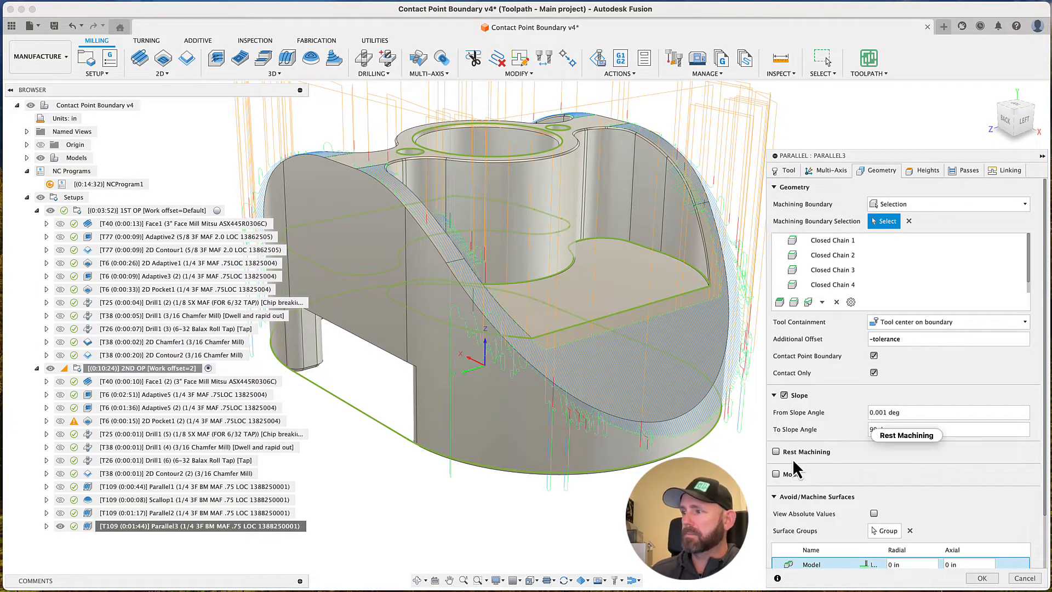
pyautogui.click(982, 578)
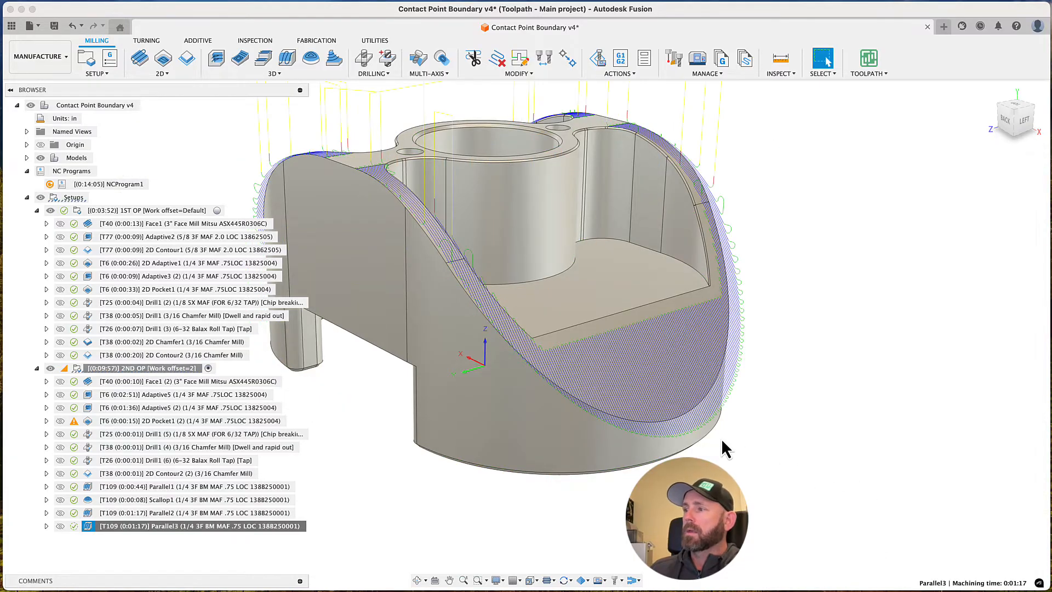
# Simulate the regenerated Parallel3 toolpath and place the tool at the end of a pass on the lower outer rim
pyautogui.keyDown('shift'); pyautogui.moveTo(703, 447); pyautogui.dragTo(686, 441, button='middle'); pyautogui.keyUp('shift')
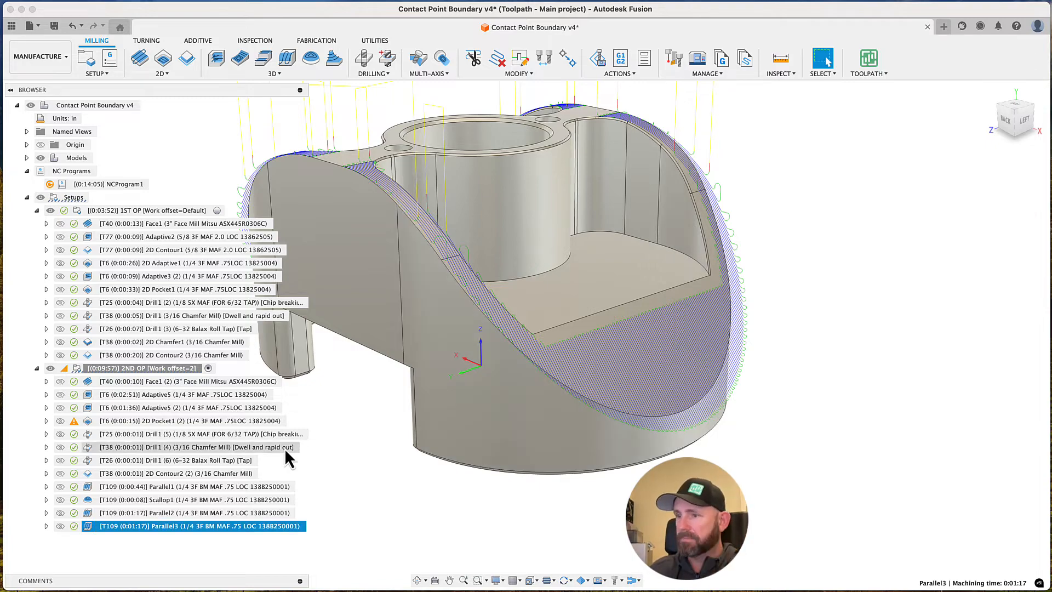
pyautogui.rightClick(218, 527)
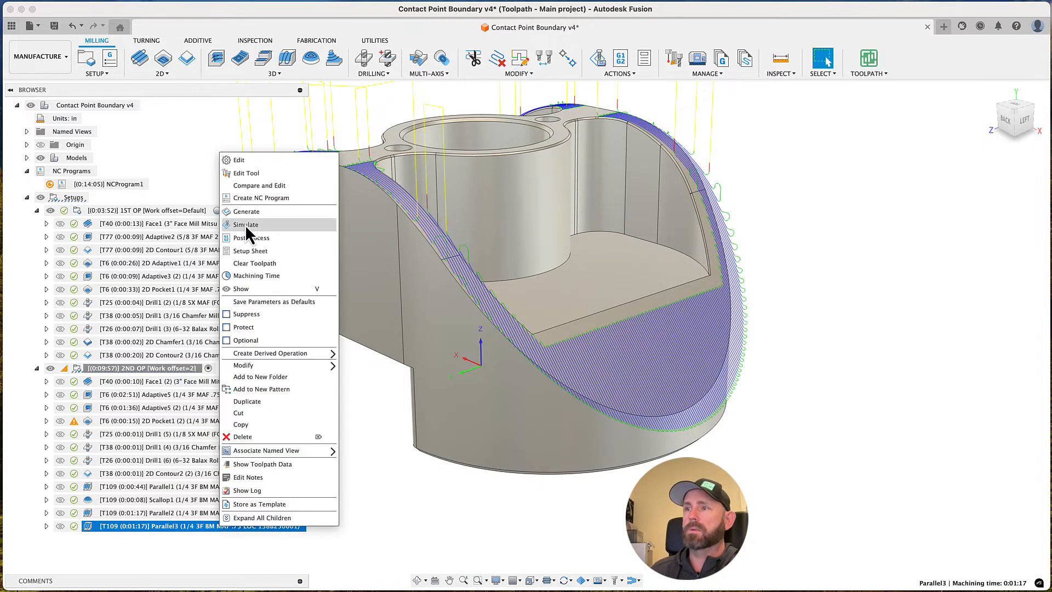
pyautogui.click(245, 224)
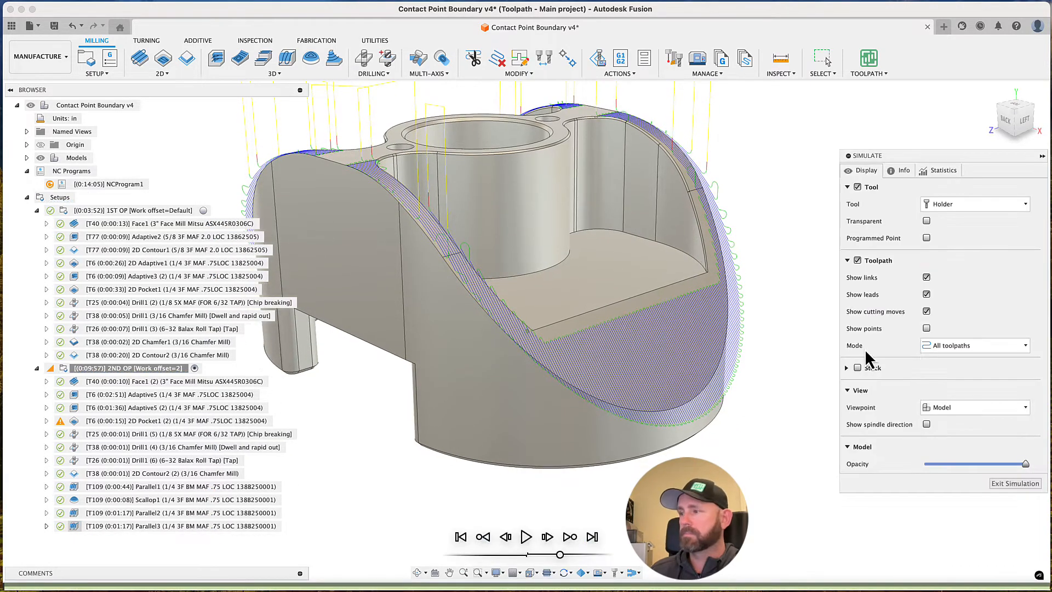
pyautogui.scroll(5, 688, 384)
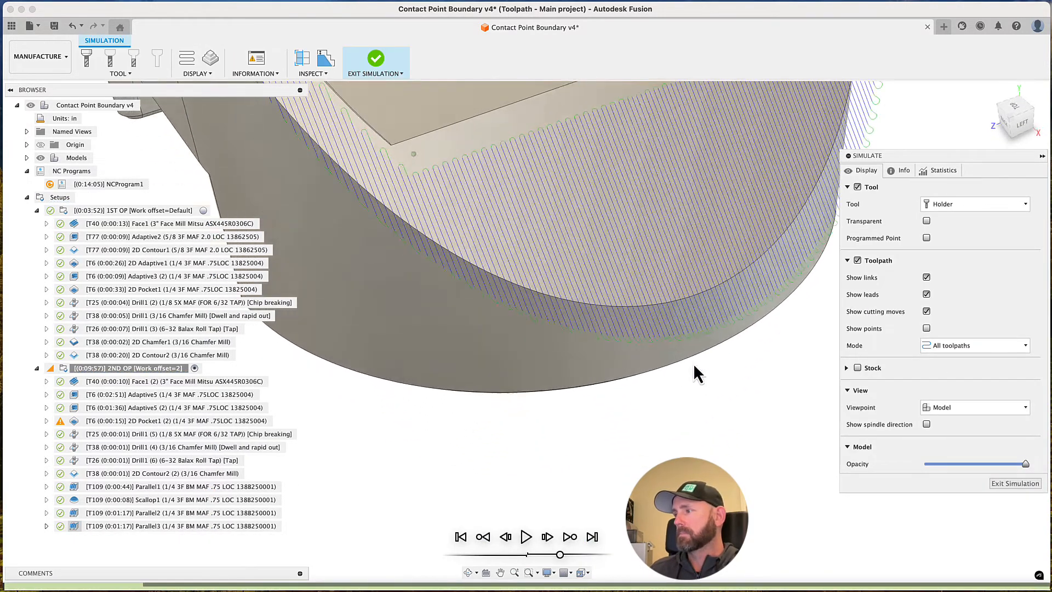
pyautogui.click(724, 327)
pyautogui.moveTo(725, 327)
pyautogui.keyDown('shift'); pyautogui.mouseDown(button='middle')
pyautogui.moveTo(771, 314)
pyautogui.moveTo(981, 136)
pyautogui.mouseUp(button='middle'); pyautogui.keyUp('shift')
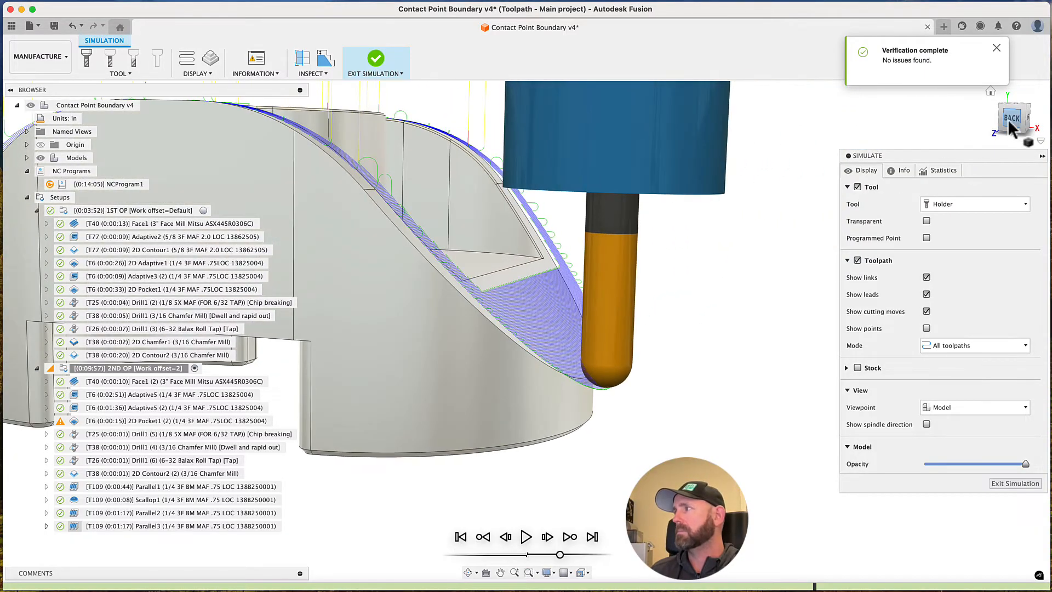
# Inspect the ball end's contact with the sloped face's lower edge from the back view, and exit the simulation
pyautogui.click(1008, 119)
pyautogui.scroll(3, 670, 289)
pyautogui.scroll(2, 670, 288)
pyautogui.moveTo(669, 288); pyautogui.dragTo(627, 338, button='middle')
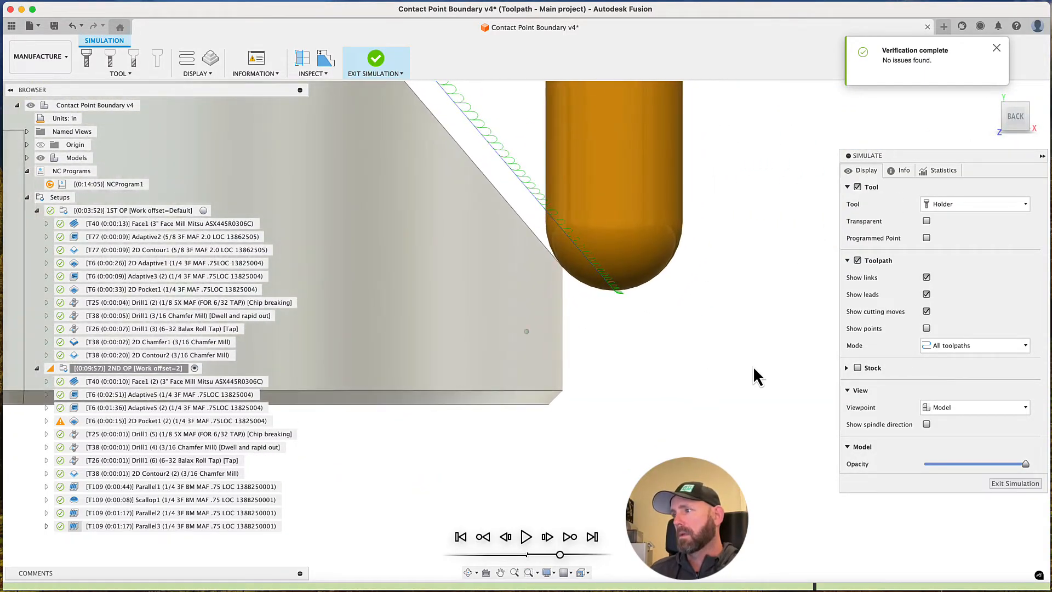
pyautogui.moveTo(753, 366)
pyautogui.mouseDown()
pyautogui.moveTo(724, 369)
pyautogui.moveTo(764, 373)
pyautogui.mouseUp()
pyautogui.scroll(-5, 764, 372)
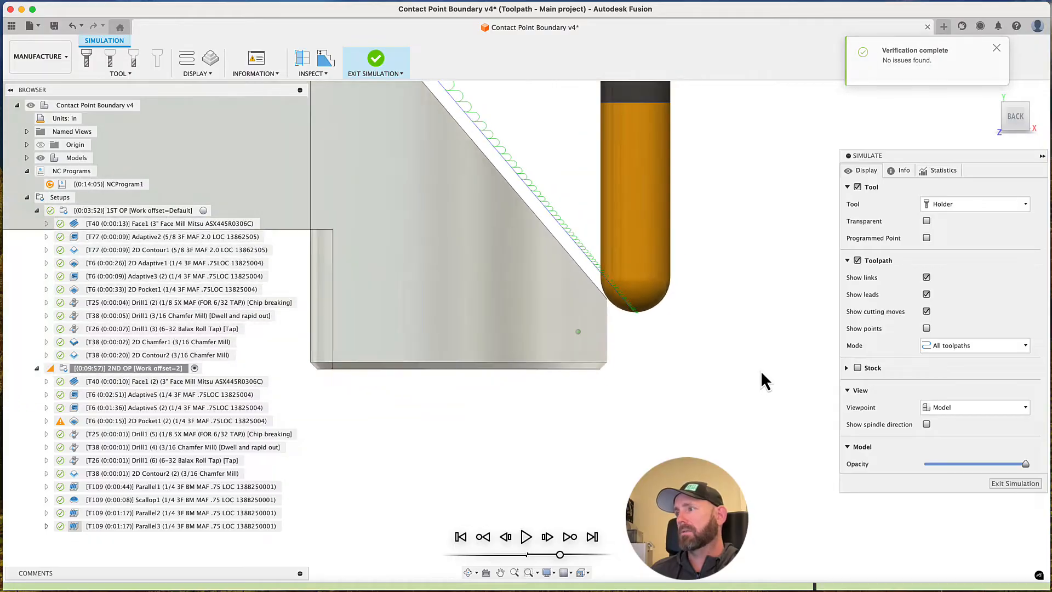
pyautogui.keyDown('shift'); pyautogui.moveTo(745, 365); pyautogui.dragTo(582, 345, button='middle'); pyautogui.keyUp('shift')
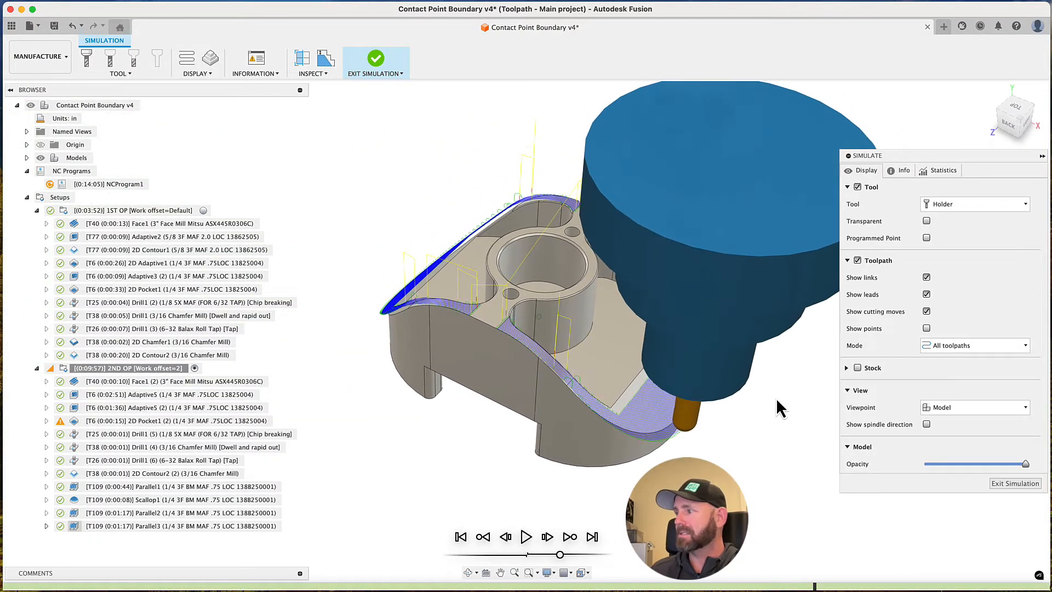
pyautogui.click(1015, 483)
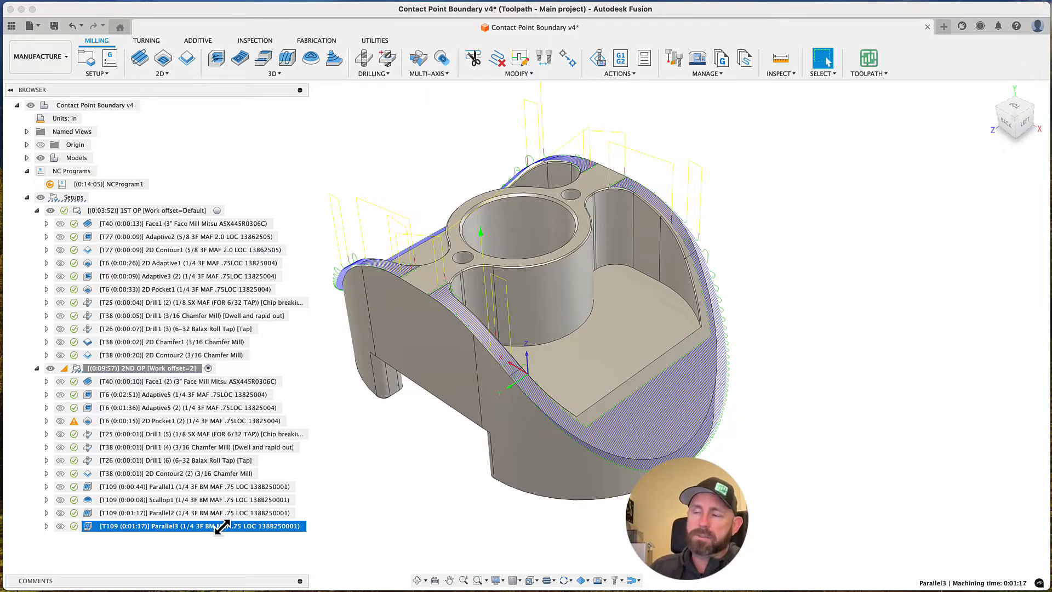
# Derive a Steep and Shallow operation from Parallel3, check its carried-over geometry settings, and discard it
pyautogui.rightClick(222, 526)
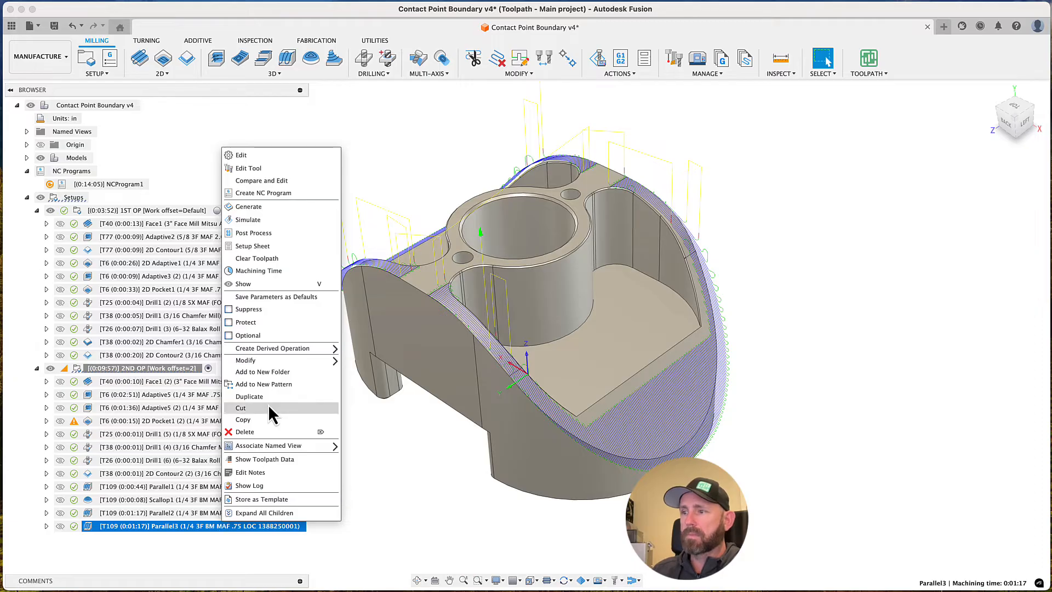
pyautogui.moveTo(276, 353)
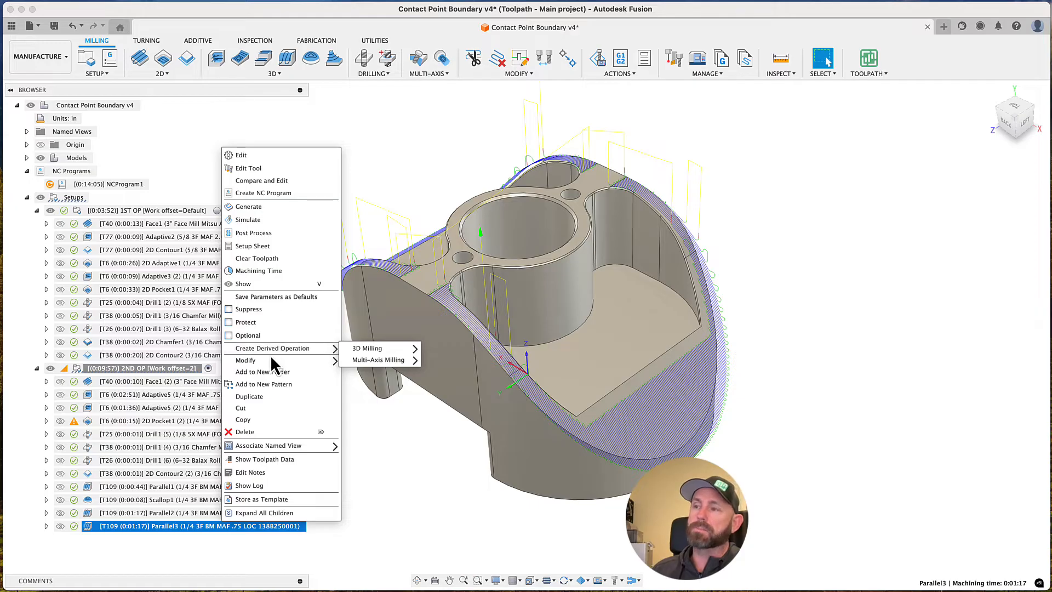
pyautogui.moveTo(367, 349)
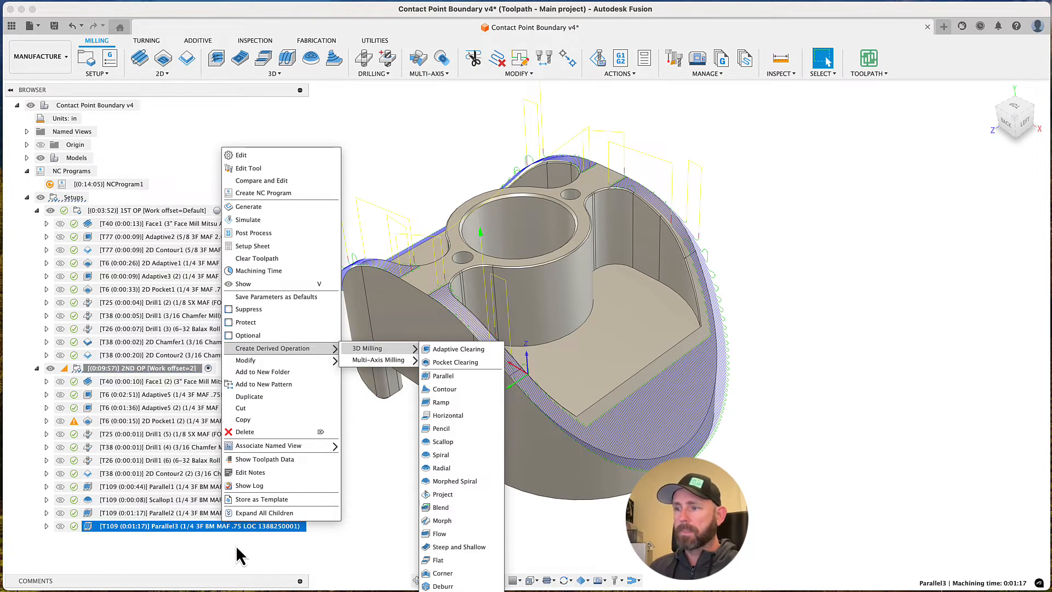
pyautogui.click(331, 411)
pyautogui.click(205, 527)
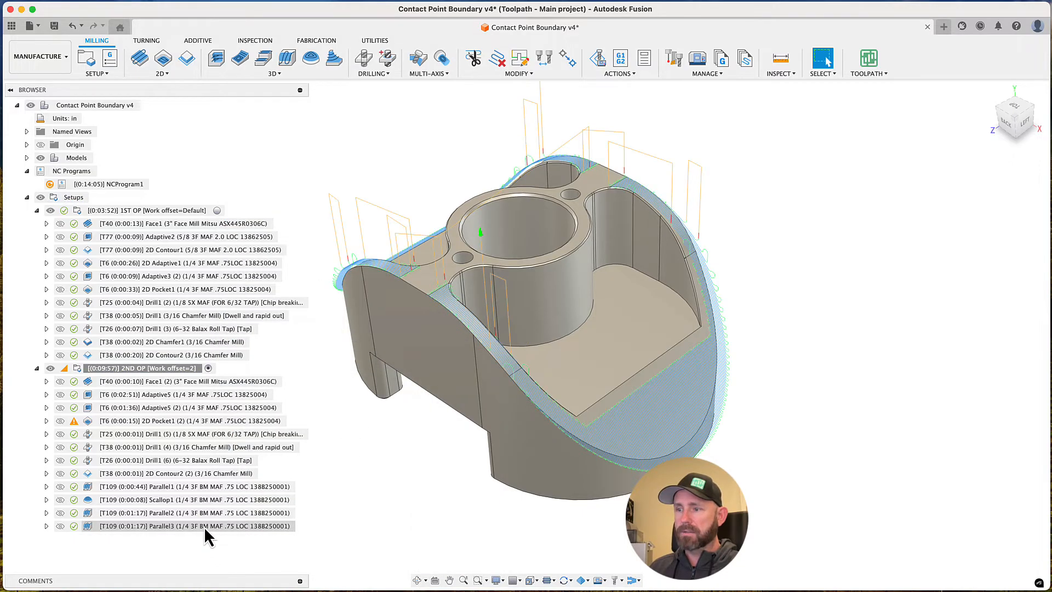
pyautogui.rightClick(203, 526)
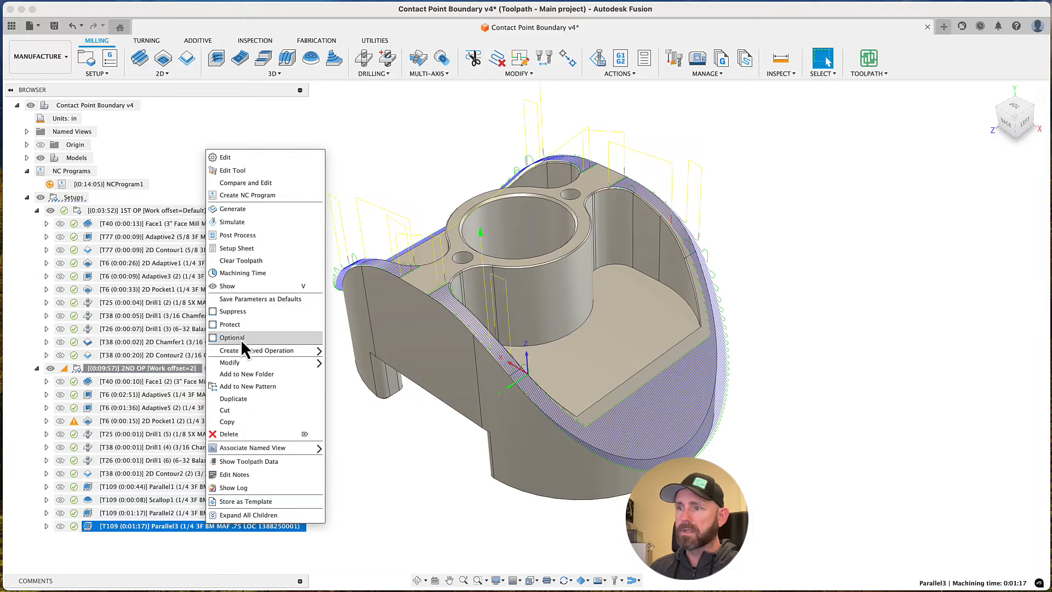
pyautogui.moveTo(241, 351)
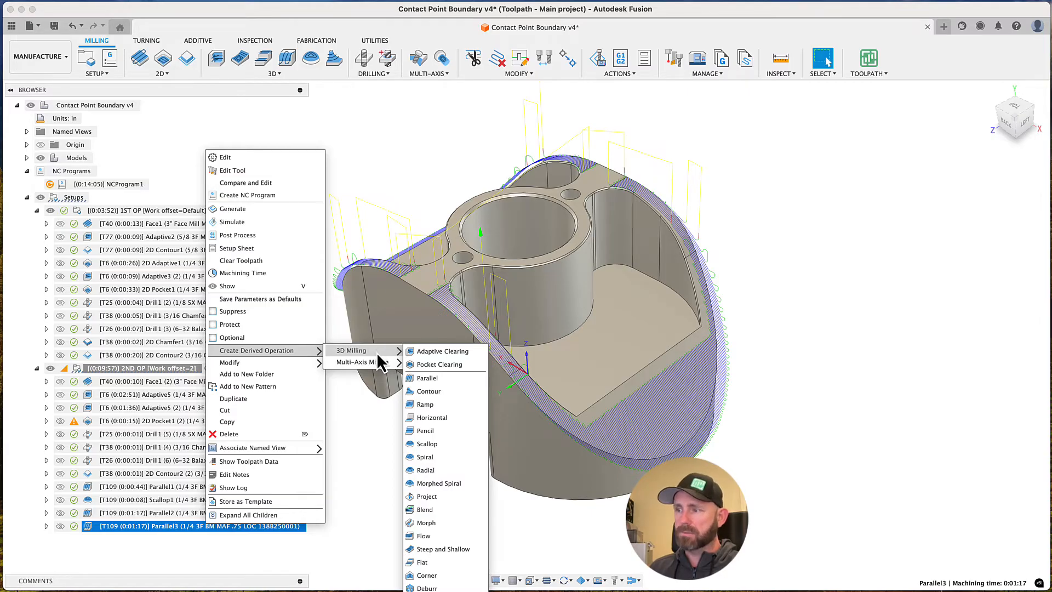
pyautogui.click(425, 553)
pyautogui.click(873, 172)
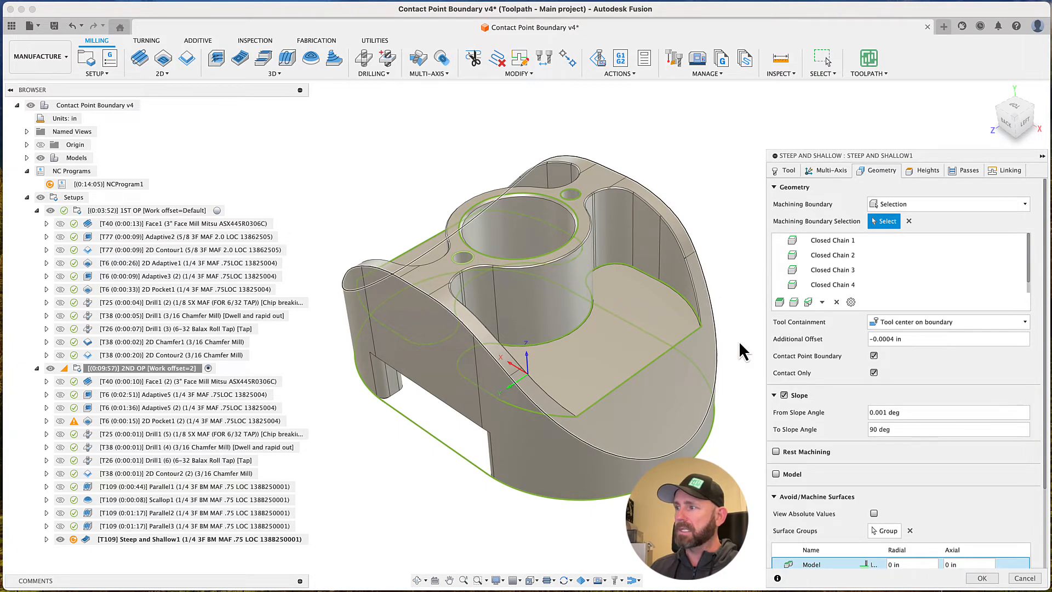
pyautogui.click(1017, 580)
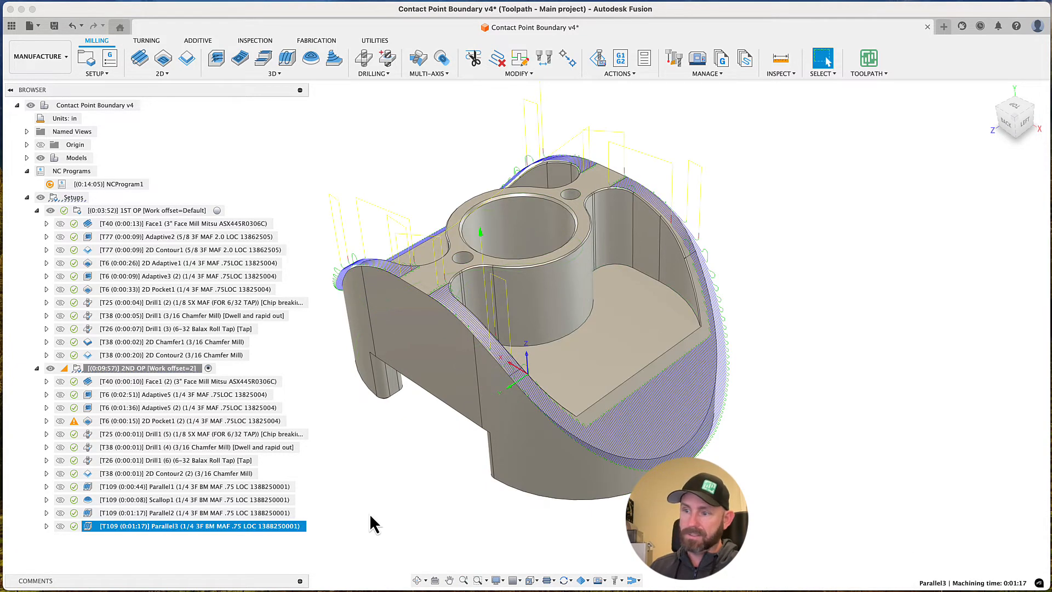
# Select Parallel3 and examine its passes across the sloped face and curved rims from the left side
pyautogui.click(329, 531)
pyautogui.click(252, 526)
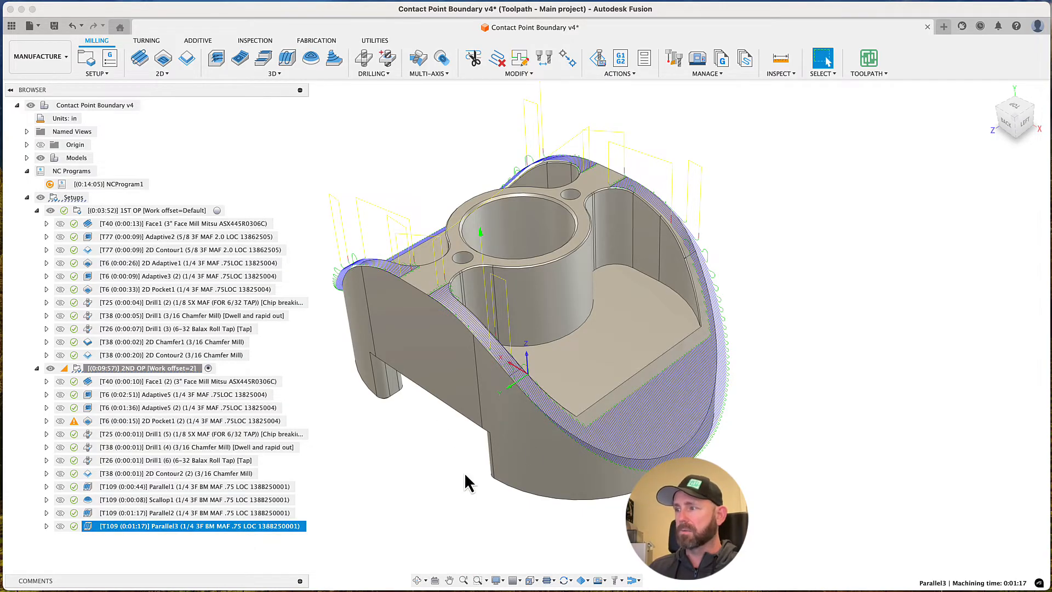
pyautogui.keyDown('shift'); pyautogui.moveTo(383, 493); pyautogui.dragTo(731, 334, button='middle'); pyautogui.keyUp('shift')
pyautogui.scroll(5, 663, 377)
pyautogui.keyDown('shift'); pyautogui.moveTo(766, 185); pyautogui.dragTo(742, 351, button='middle'); pyautogui.keyUp('shift')
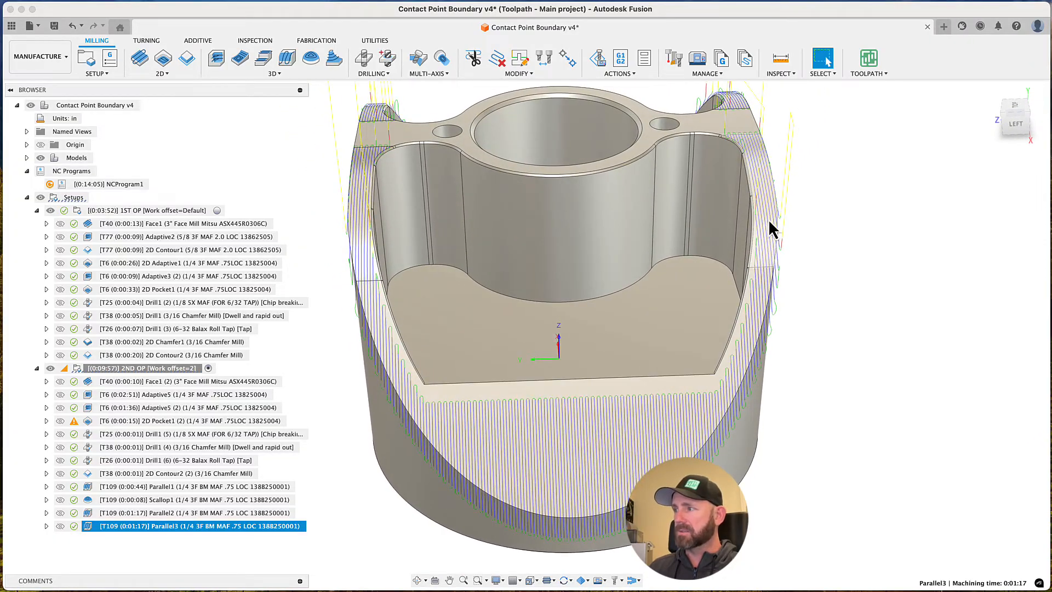
# Show the Morph lines sketch from the model's sketches and view its guide curves around the part from above
pyautogui.click(885, 357)
pyautogui.press('F6')
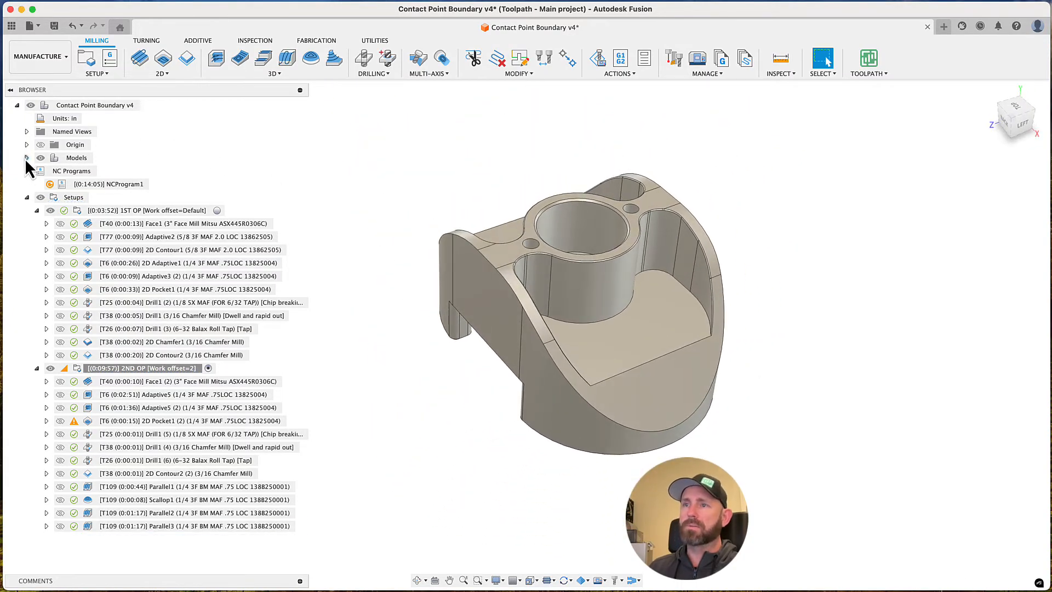
pyautogui.click(27, 158)
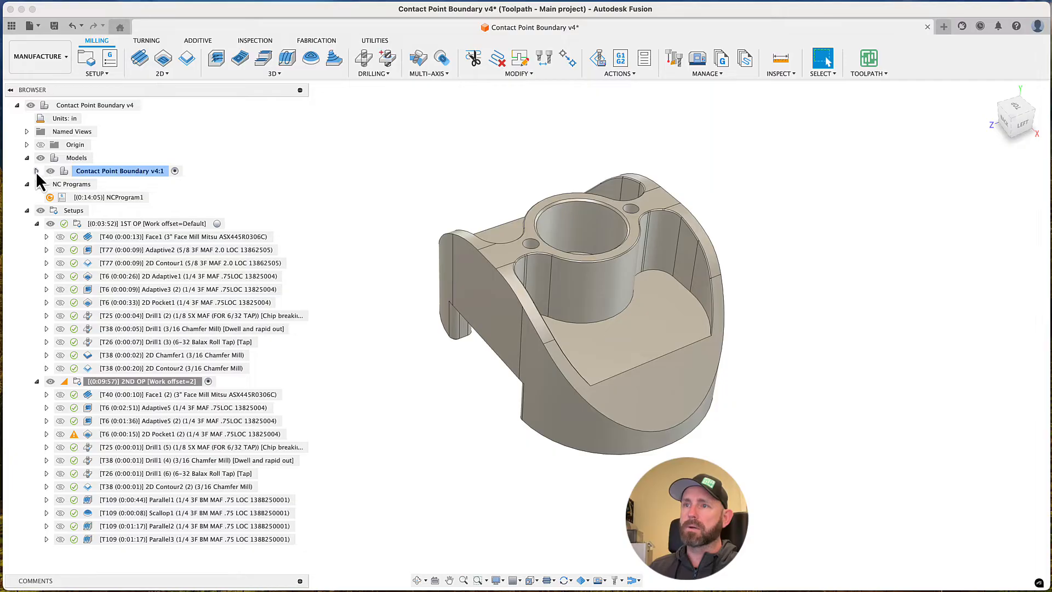
pyautogui.click(36, 170)
pyautogui.click(46, 210)
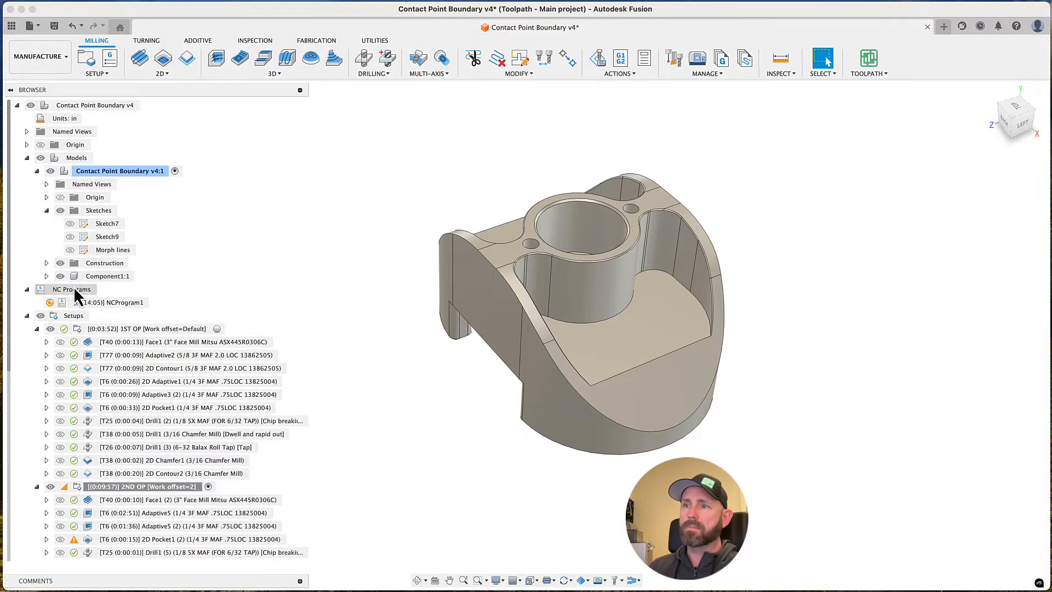
pyautogui.click(70, 250)
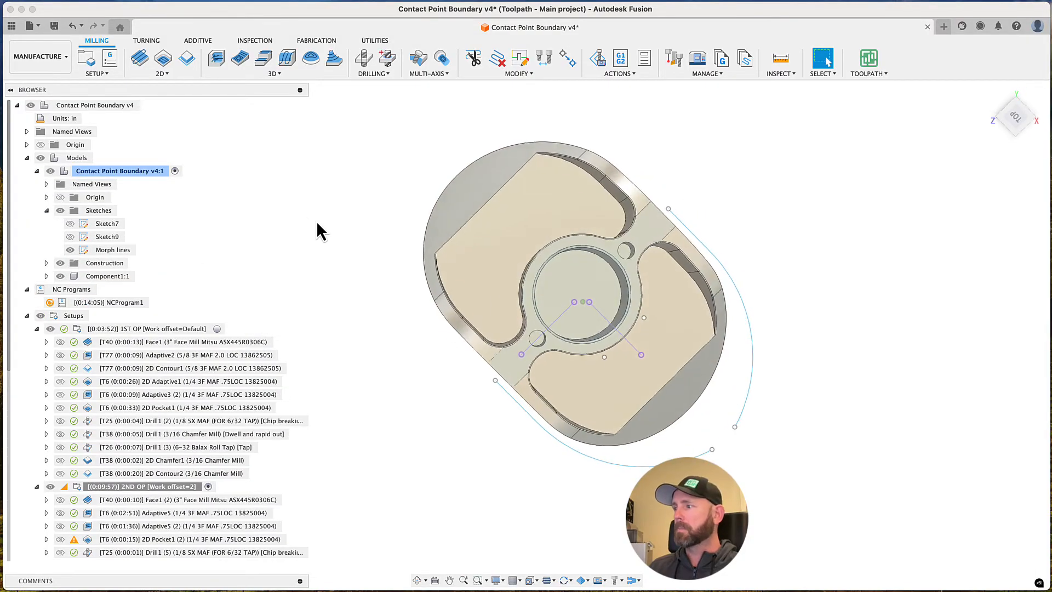
pyautogui.click(1014, 116)
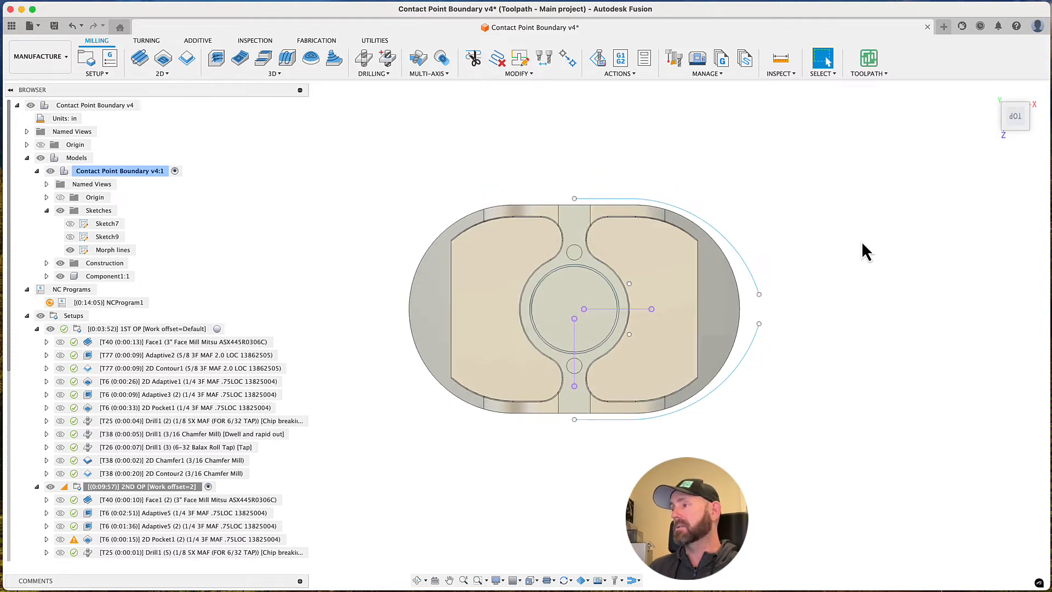
pyautogui.click(27, 158)
pyautogui.keyDown('shift'); pyautogui.moveTo(442, 172); pyautogui.dragTo(425, 202, button='middle'); pyautogui.keyUp('shift')
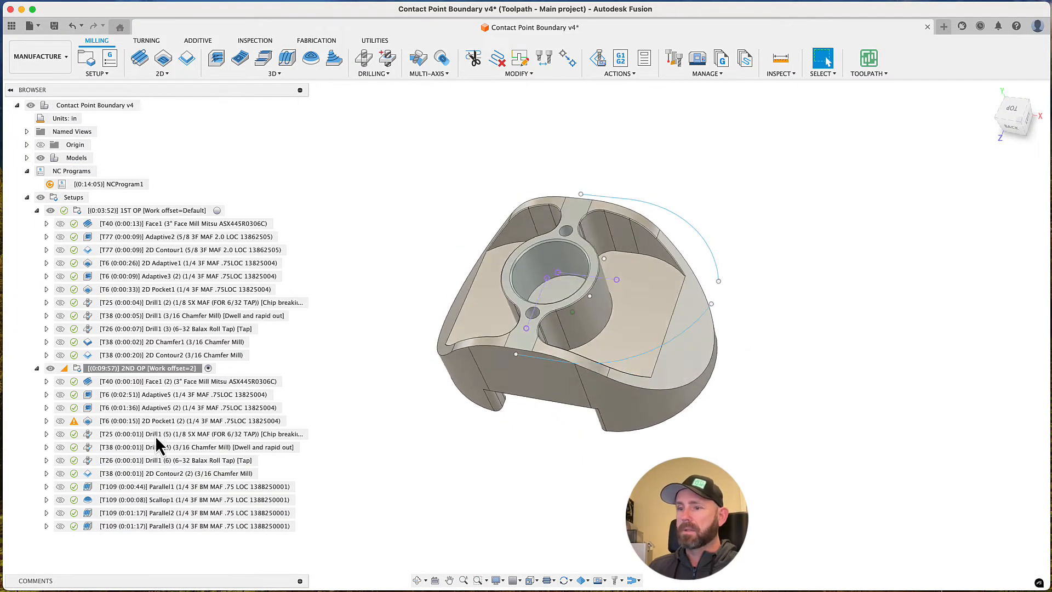
# Derive a 3D Morph operation from Parallel3 in 2ND OP
pyautogui.click(157, 525)
pyautogui.rightClick(156, 524)
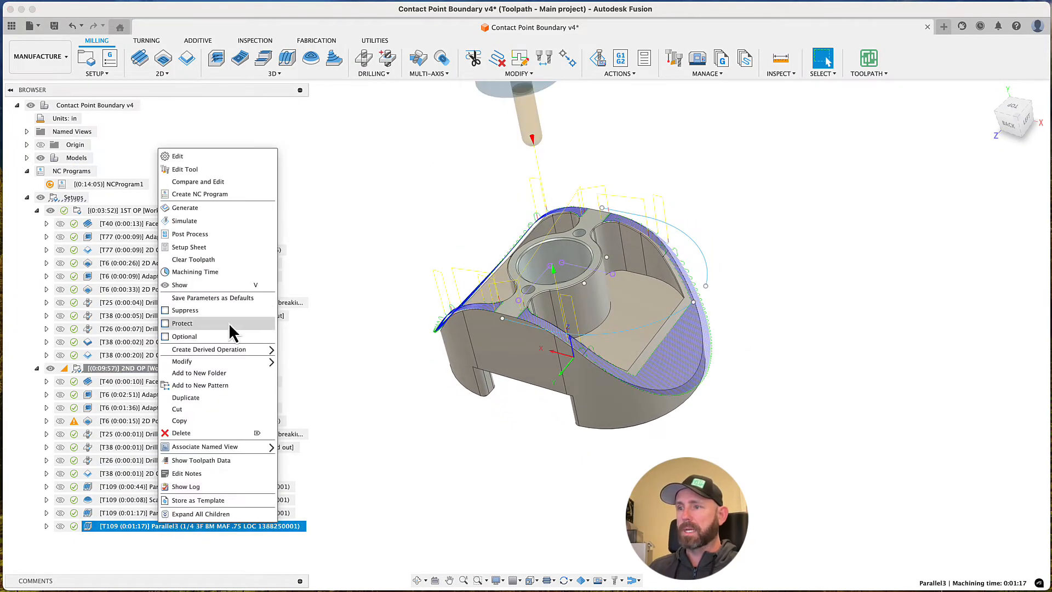
pyautogui.moveTo(232, 351)
pyautogui.moveTo(304, 350)
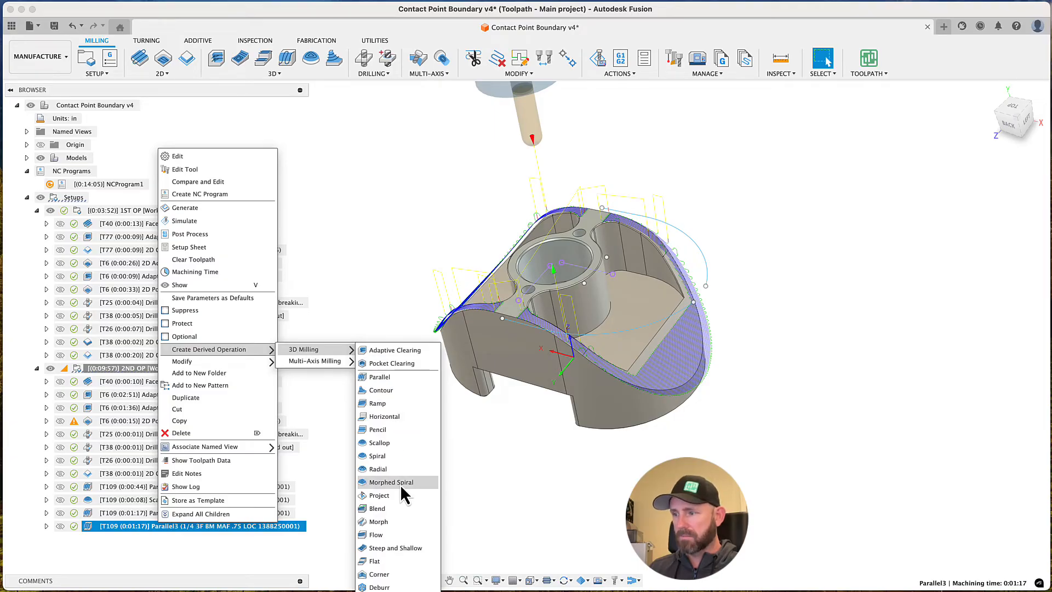
pyautogui.click(386, 522)
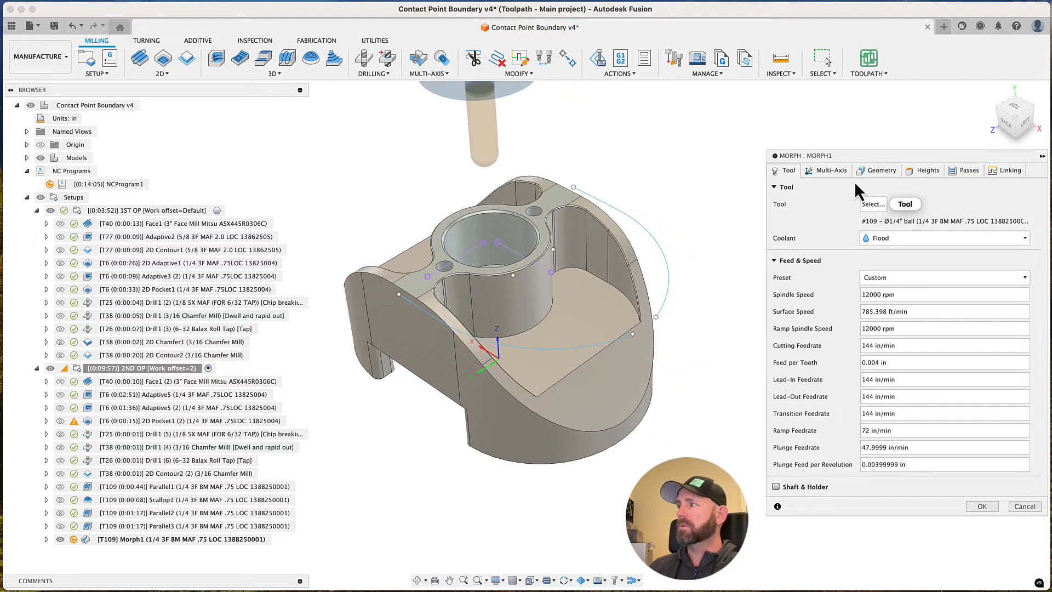
# Review the Morph operation's carried-over geometry and passes settings, and start choosing its guide curves
pyautogui.click(875, 171)
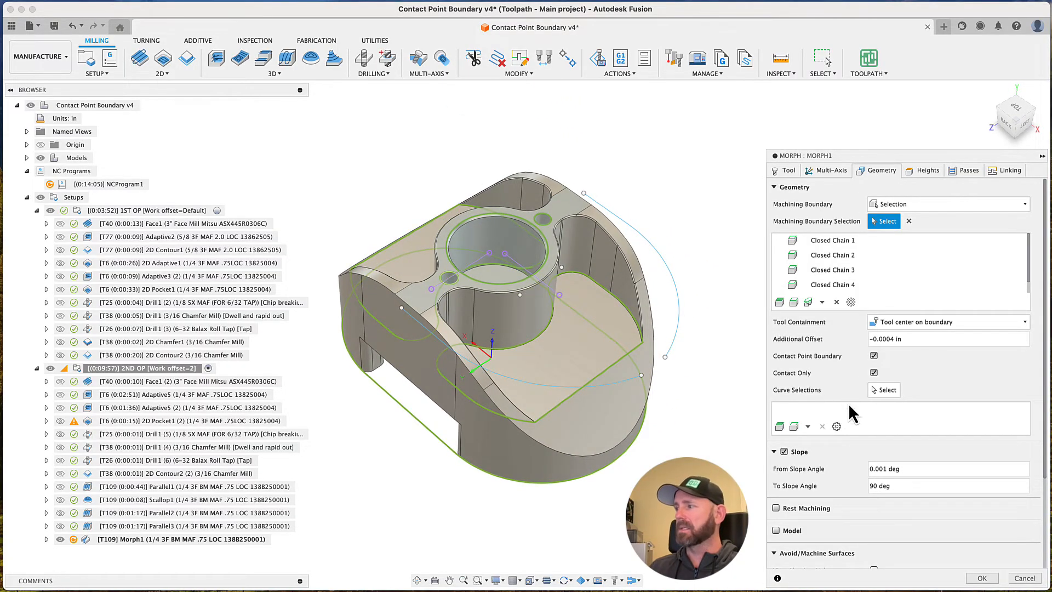
pyautogui.click(886, 391)
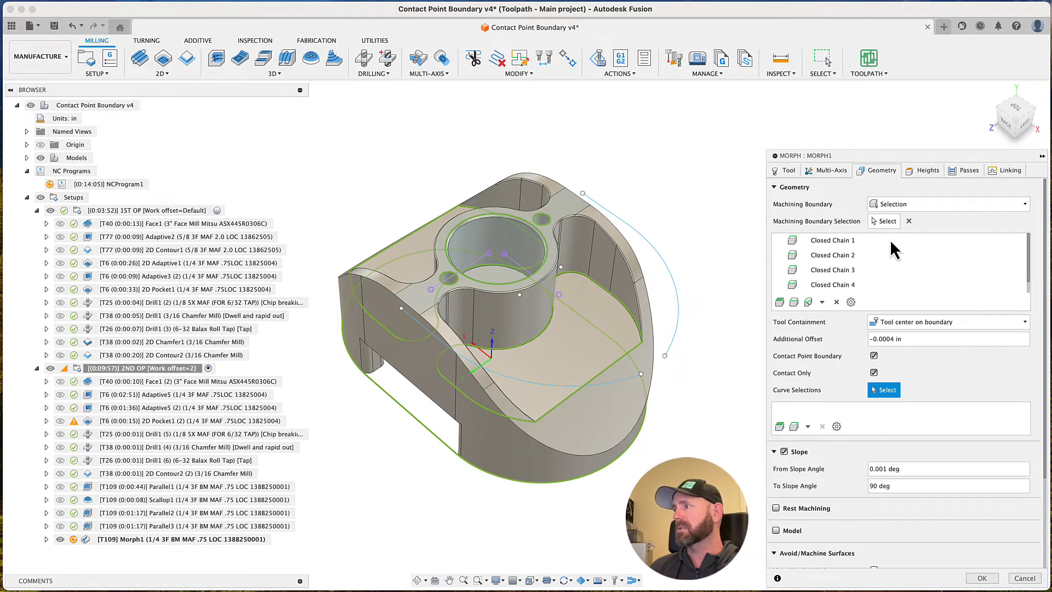
pyautogui.click(968, 171)
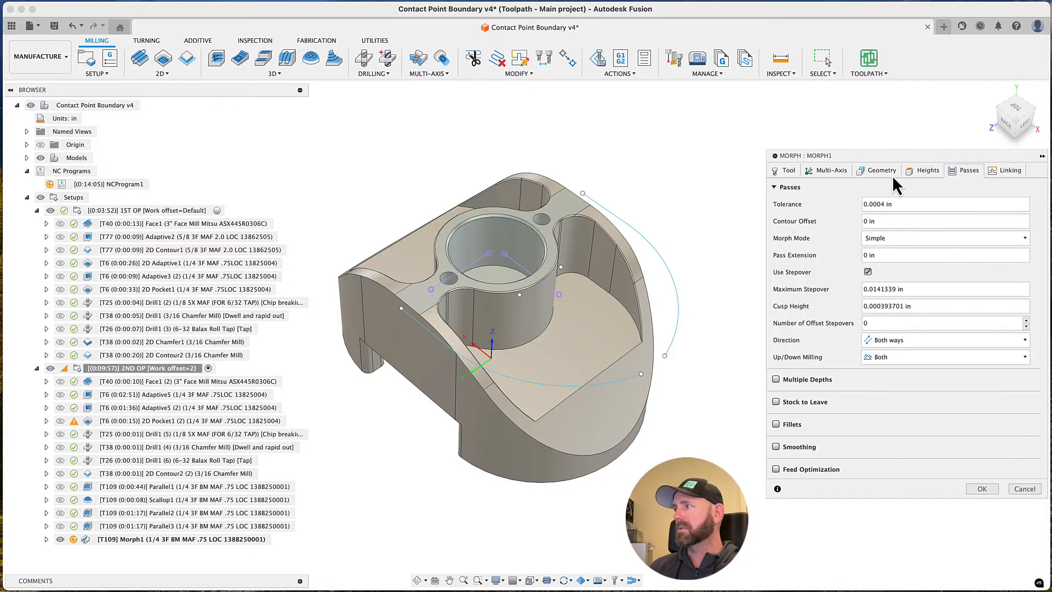
pyautogui.click(880, 170)
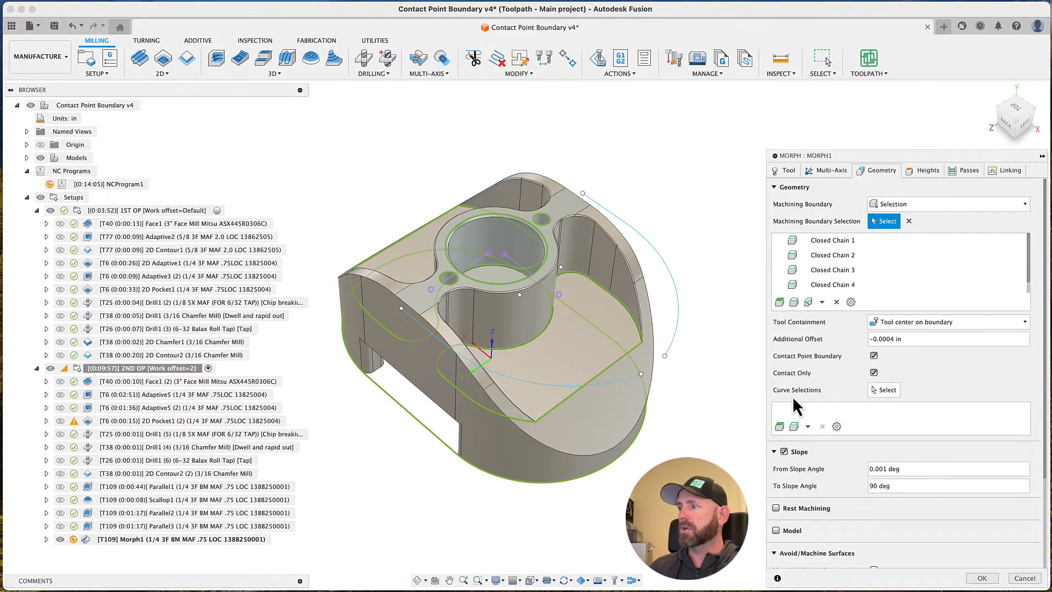
pyautogui.click(883, 391)
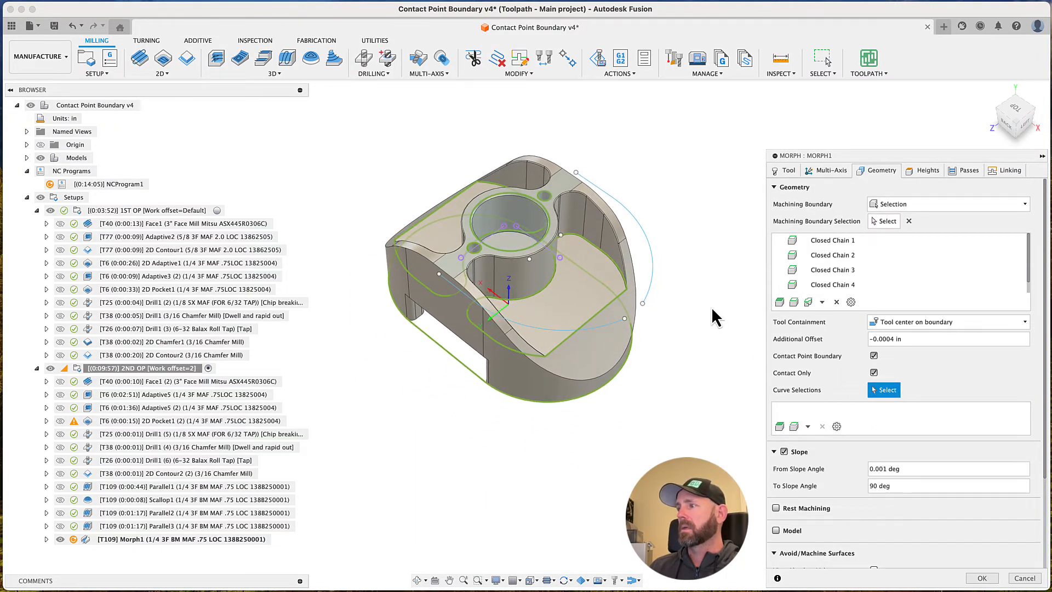
pyautogui.click(651, 279)
pyautogui.click(609, 325)
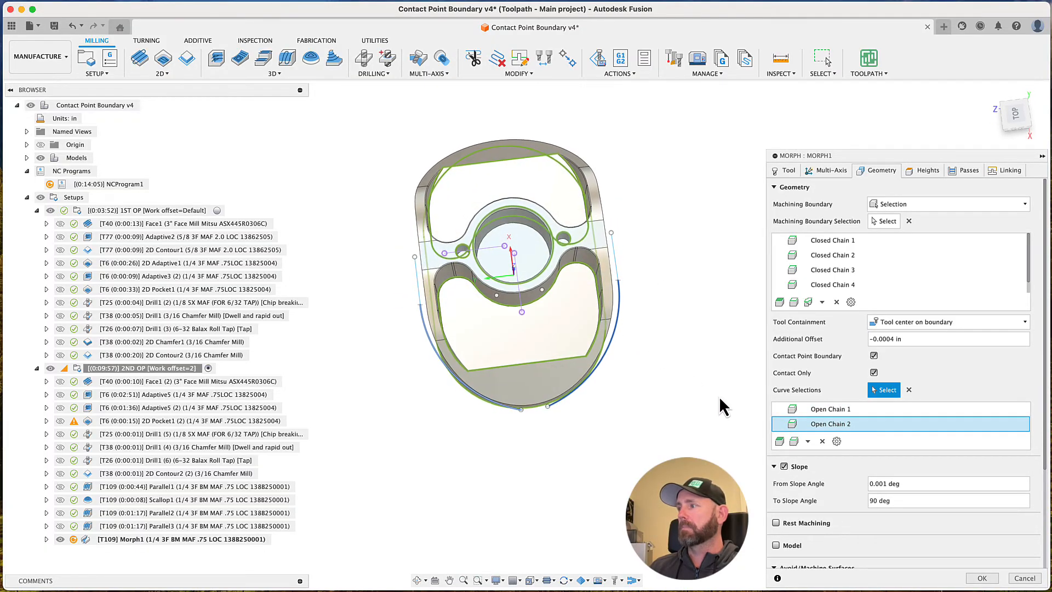
pyautogui.click(909, 390)
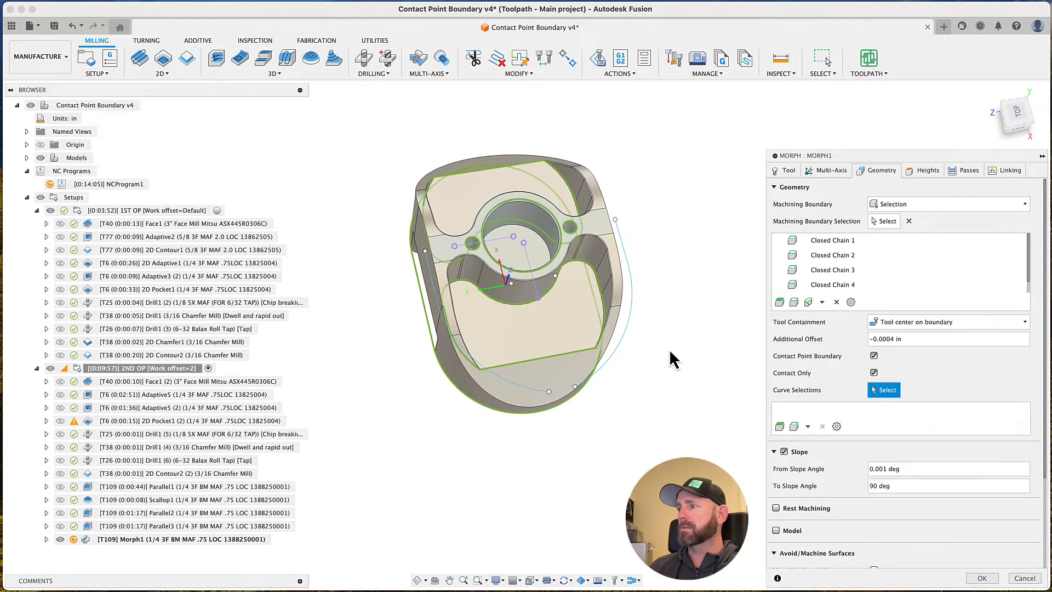
# Add both segments of one Morph lines side curve as the first open chain of the guide curves
pyautogui.click(639, 339)
pyautogui.click(637, 345)
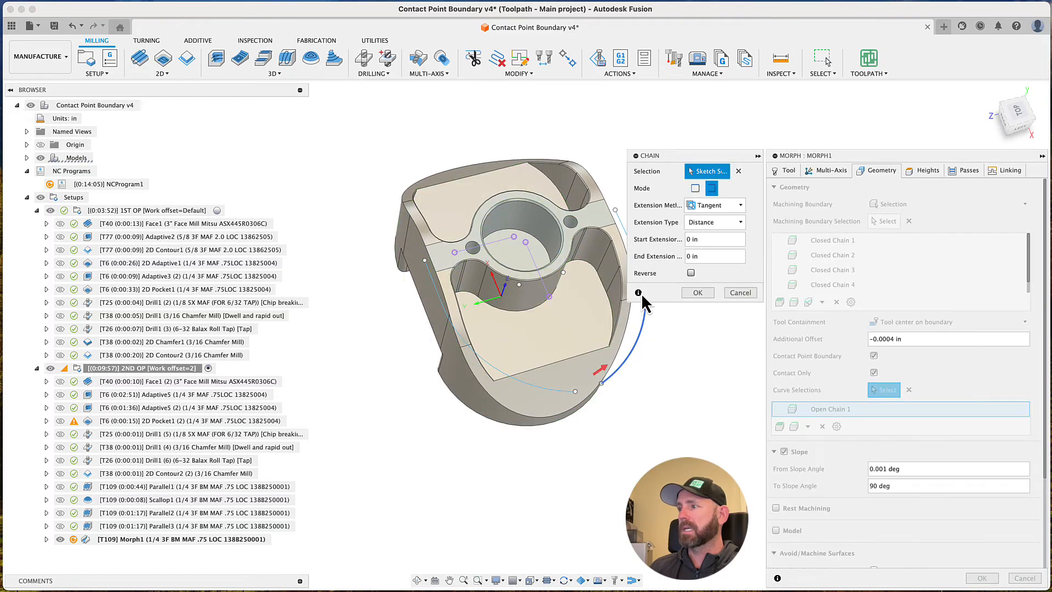
pyautogui.click(537, 256)
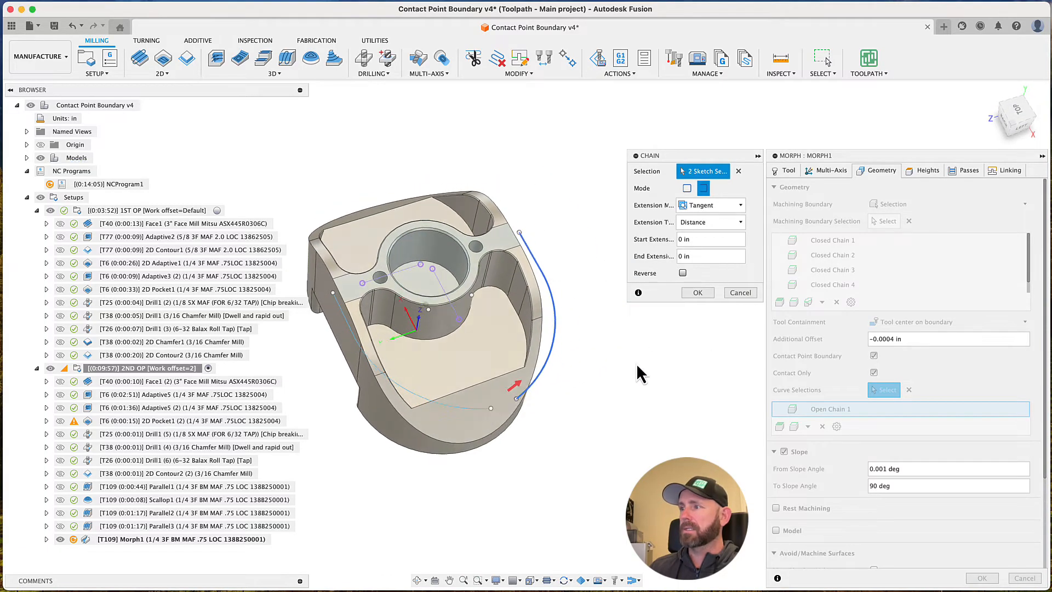
pyautogui.click(697, 292)
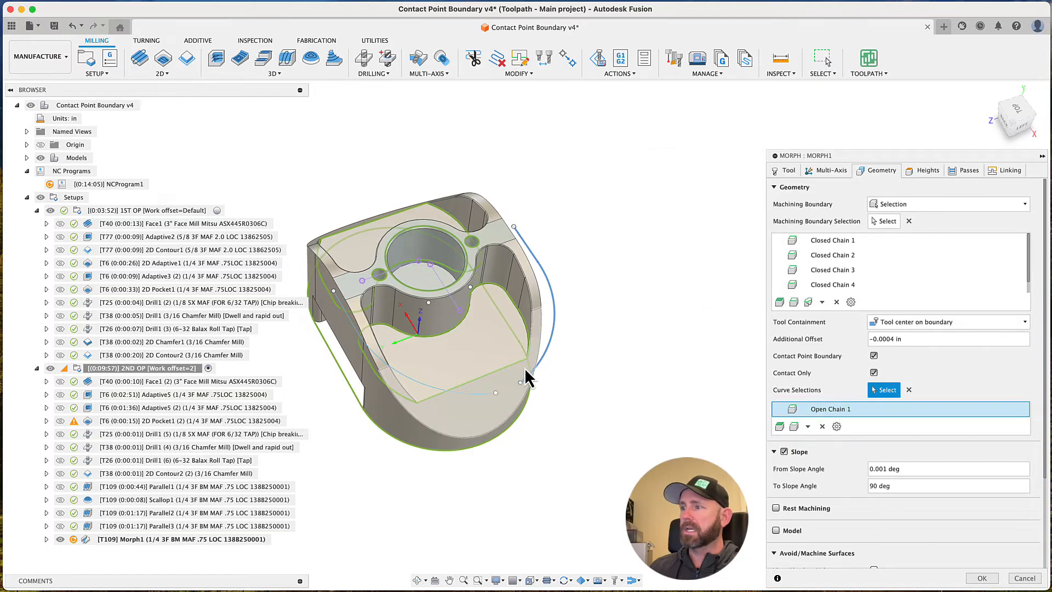
# Add both segments of the opposite Morph lines side curve as the second open chain
pyautogui.click(470, 401)
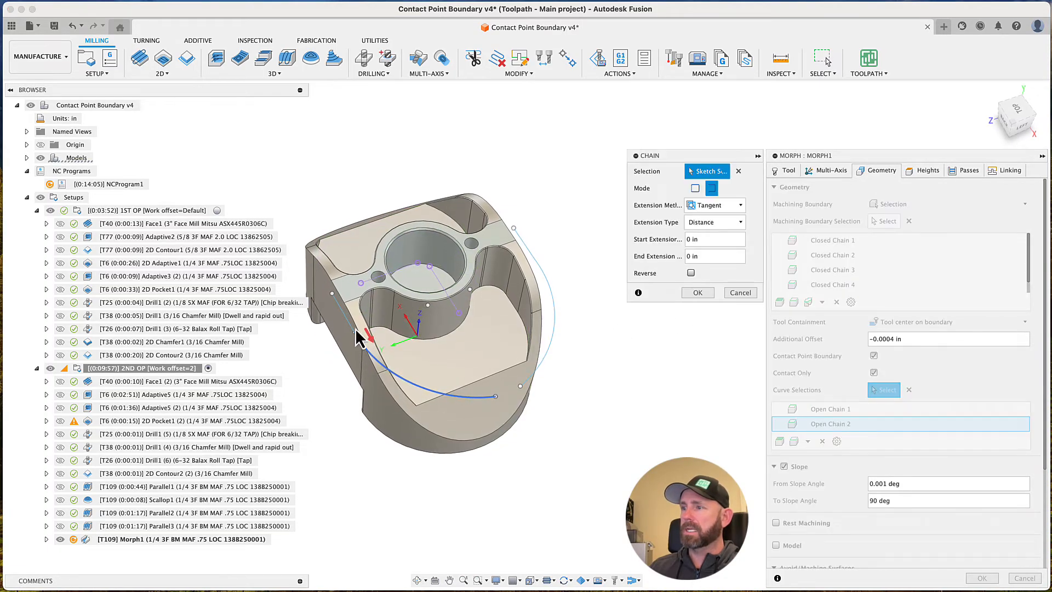
pyautogui.keyDown('shift'); pyautogui.moveTo(343, 331); pyautogui.dragTo(330, 304, button='middle'); pyautogui.keyUp('shift')
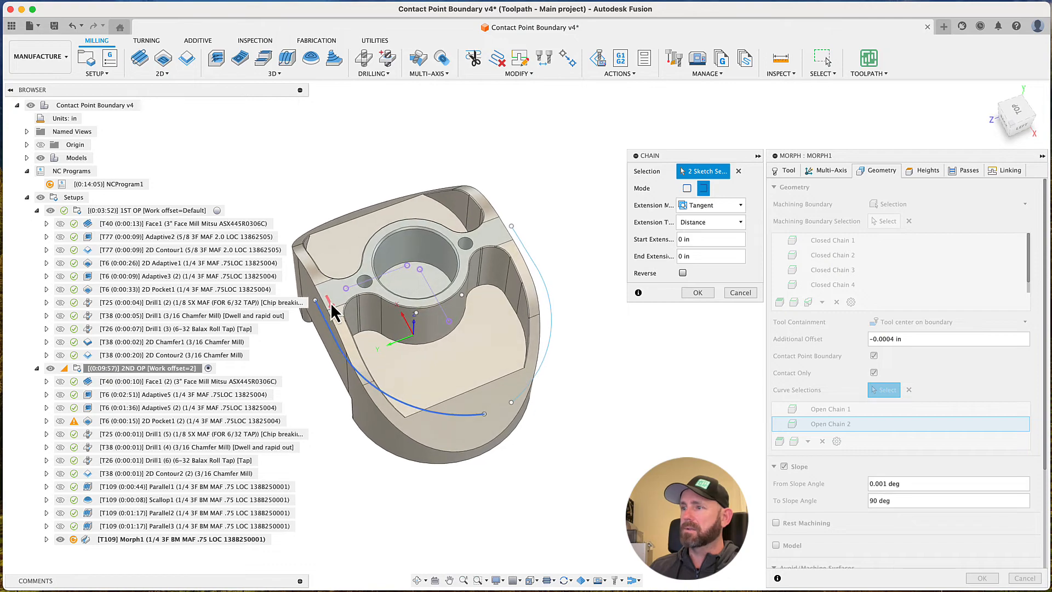
pyautogui.scroll(-2, 353, 315)
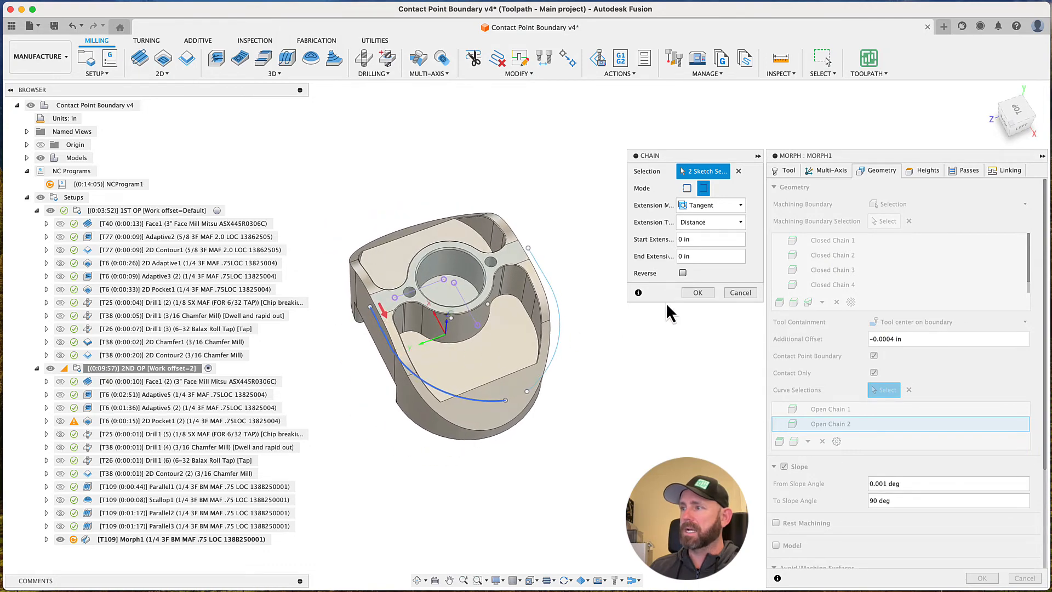
pyautogui.click(698, 294)
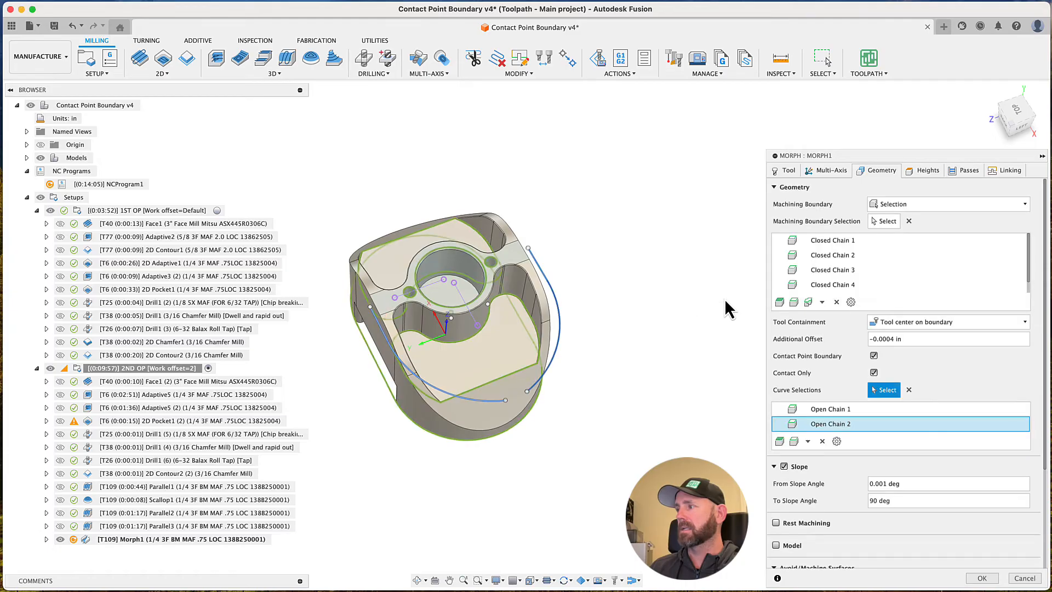
# Generate the Morph1 toolpath and read the warning on the operation
pyautogui.click(990, 578)
pyautogui.scroll(5, 600, 449)
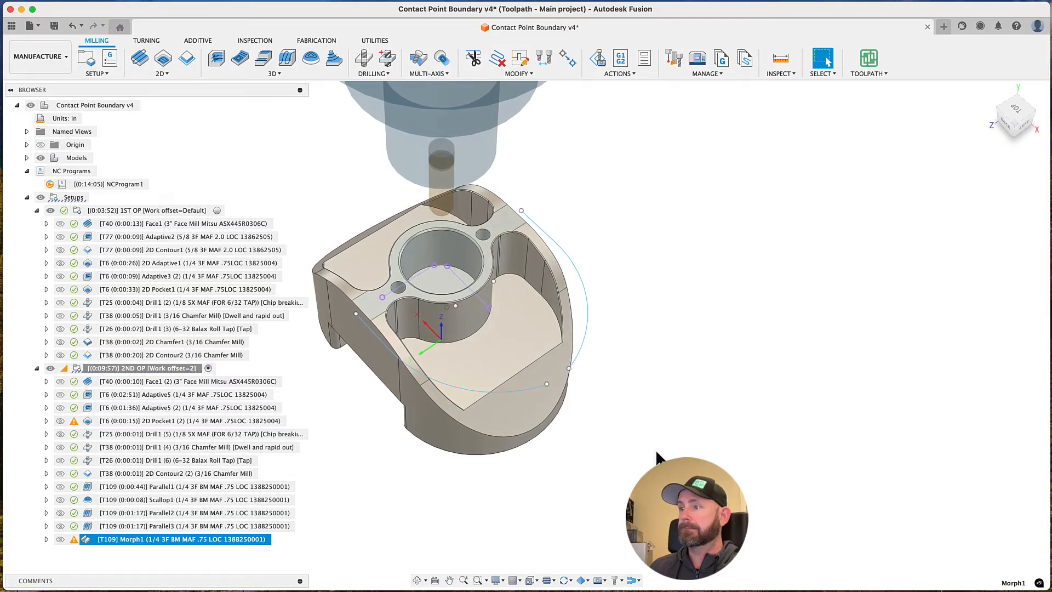
pyautogui.moveTo(73, 542)
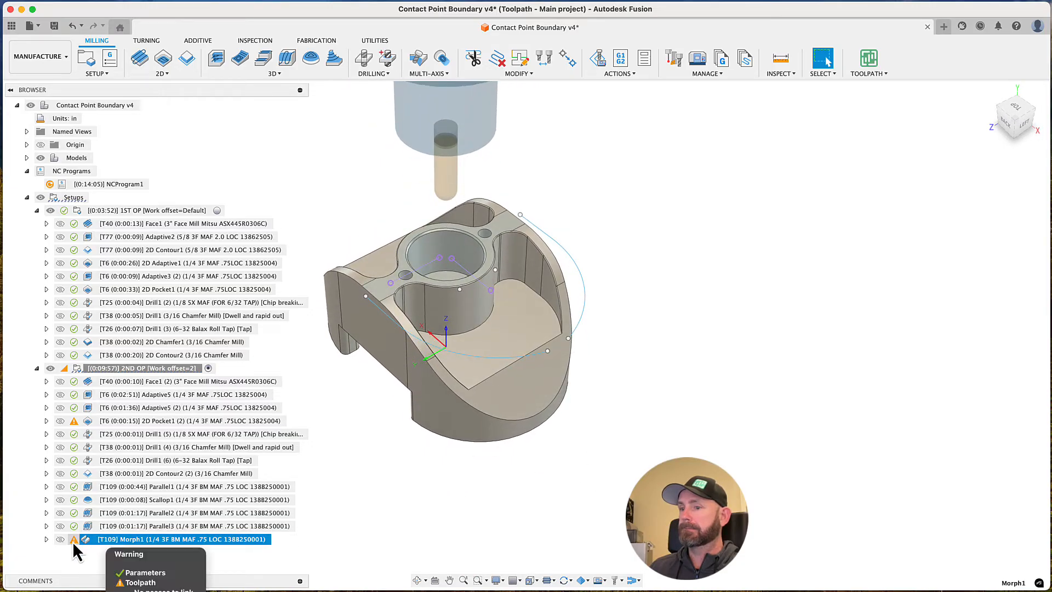
pyautogui.click(337, 534)
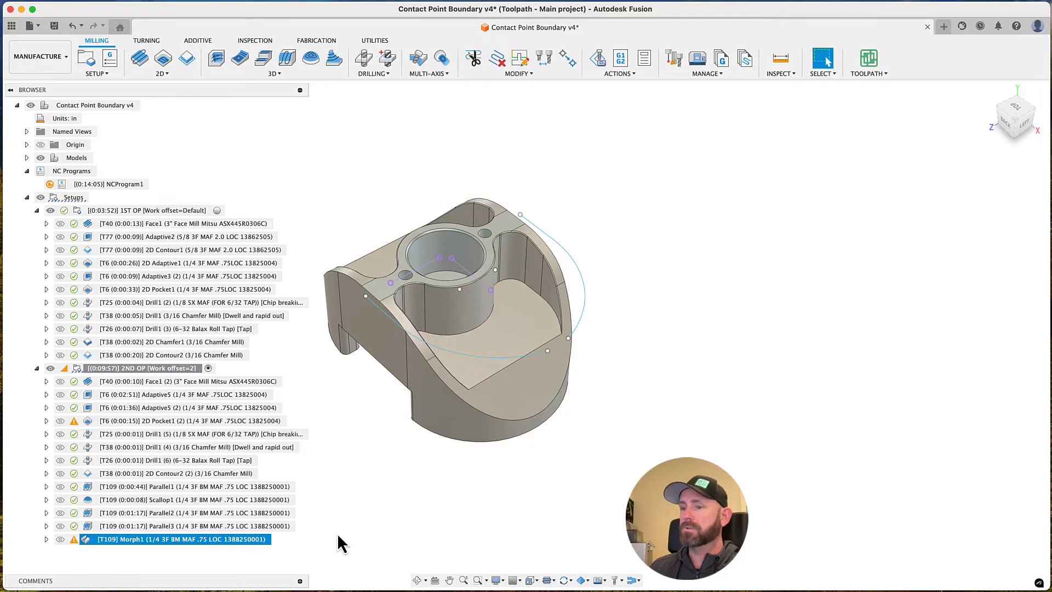
# Reverse the direction of Morph1's first open chain to match the second chain, and regenerate the toolpath
pyautogui.doubleClick(210, 541)
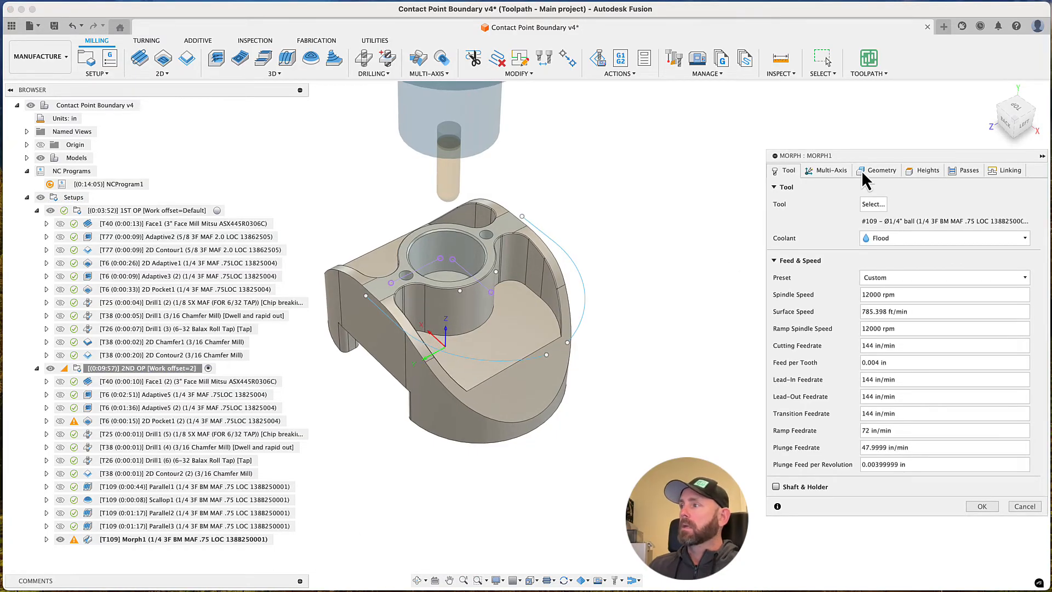
pyautogui.click(862, 170)
pyautogui.keyDown('shift'); pyautogui.moveTo(528, 334); pyautogui.dragTo(543, 351, button='middle'); pyautogui.keyUp('shift')
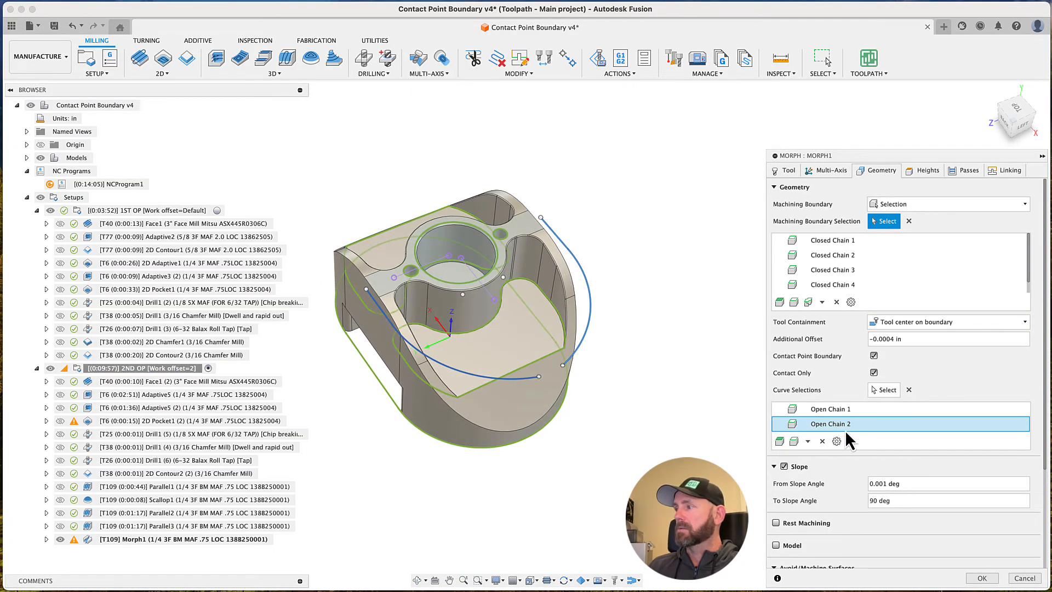
pyautogui.click(858, 408)
pyautogui.keyDown('shift'); pyautogui.moveTo(638, 373); pyautogui.dragTo(613, 402, button='middle'); pyautogui.keyUp('shift')
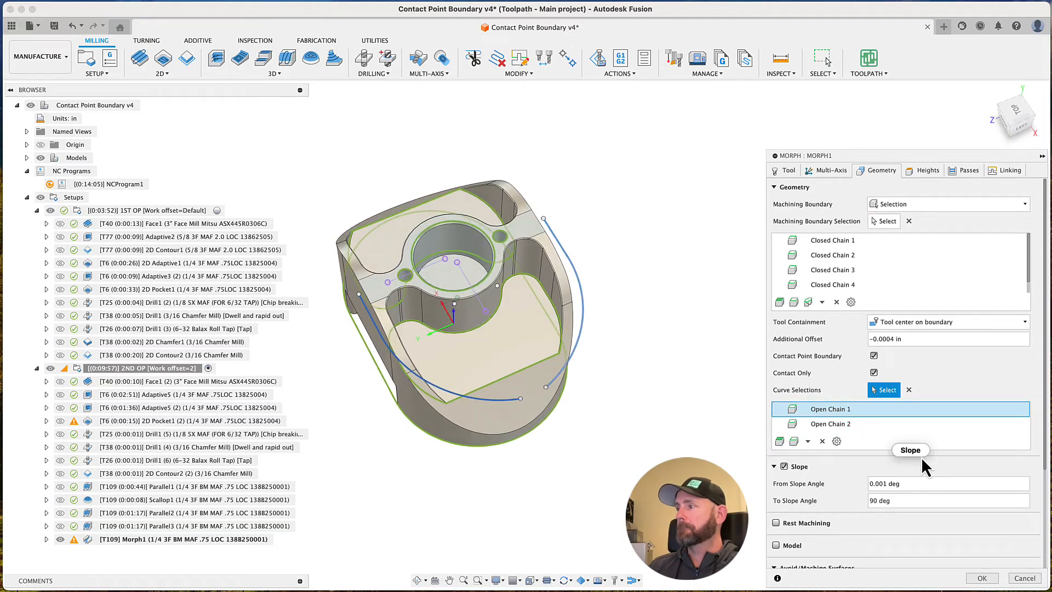
pyautogui.doubleClick(836, 411)
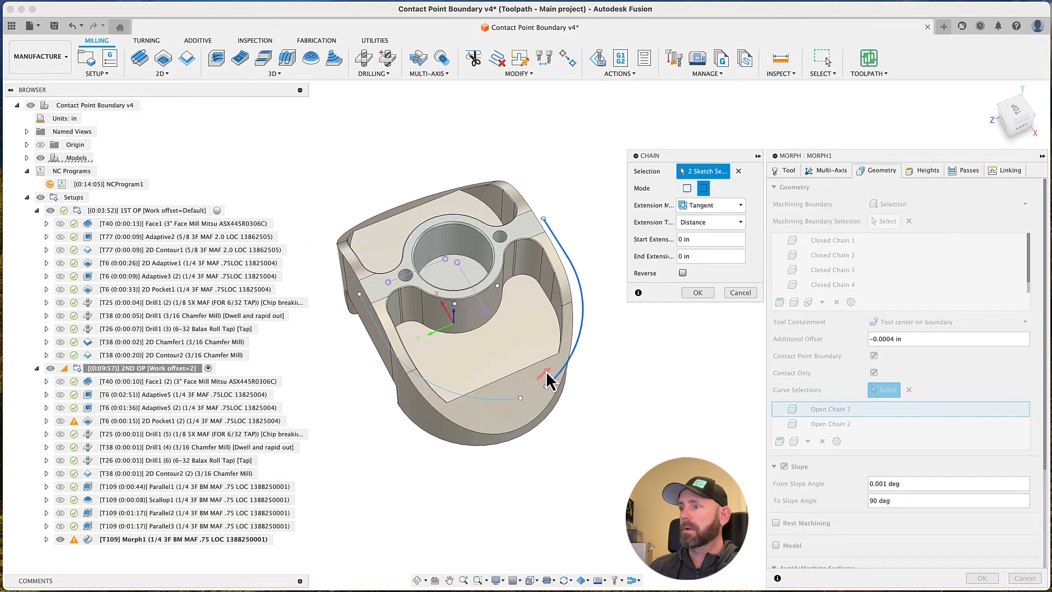
pyautogui.click(696, 293)
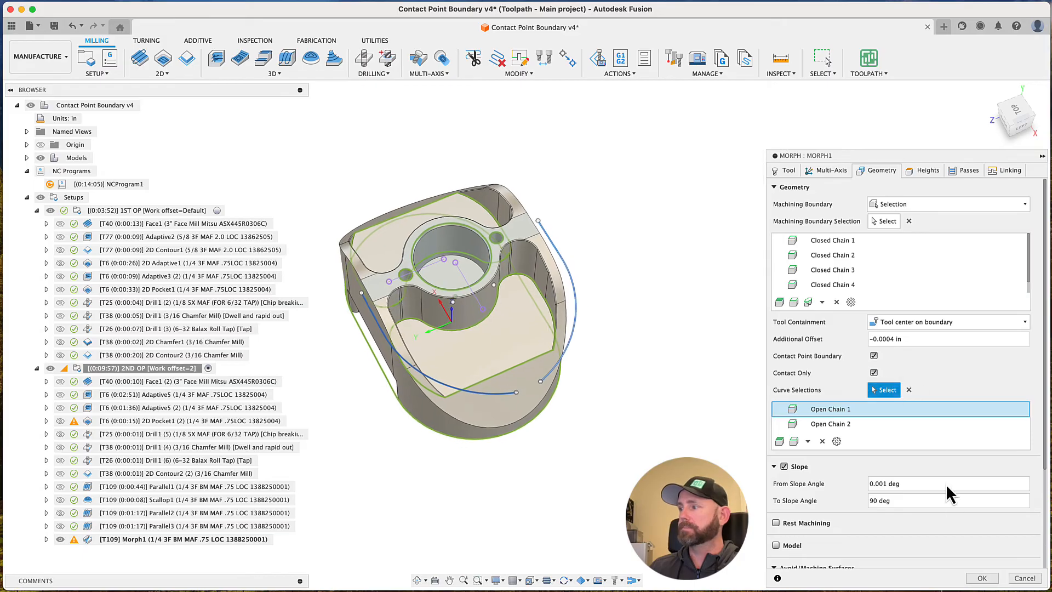
pyautogui.click(982, 578)
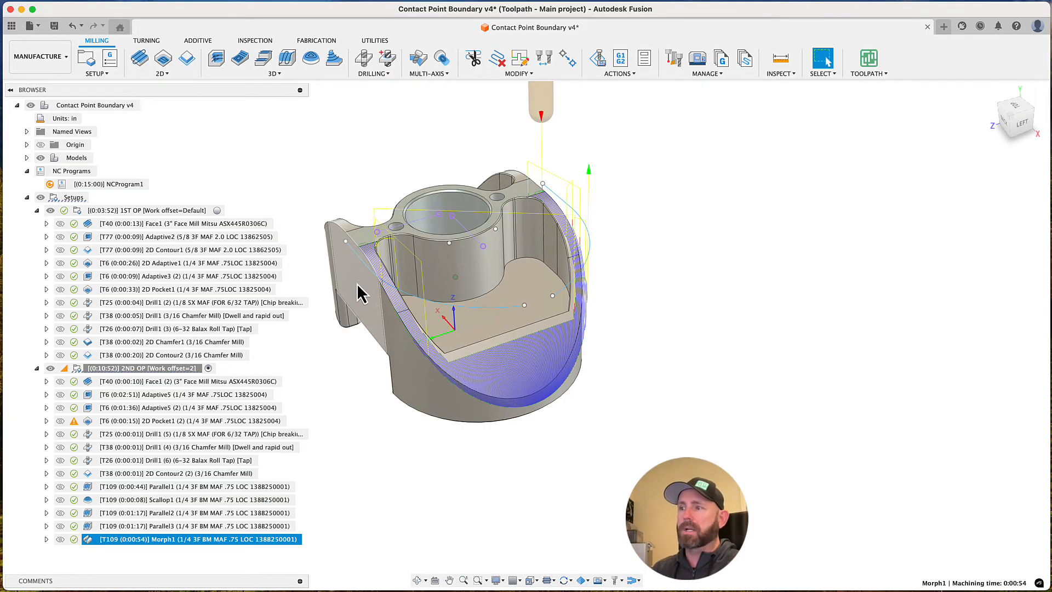
# Examine the Morph1 toolpath, and reopen its first open chain to check the chain direction from above
pyautogui.scroll(3, 403, 314)
pyautogui.rightClick(207, 542)
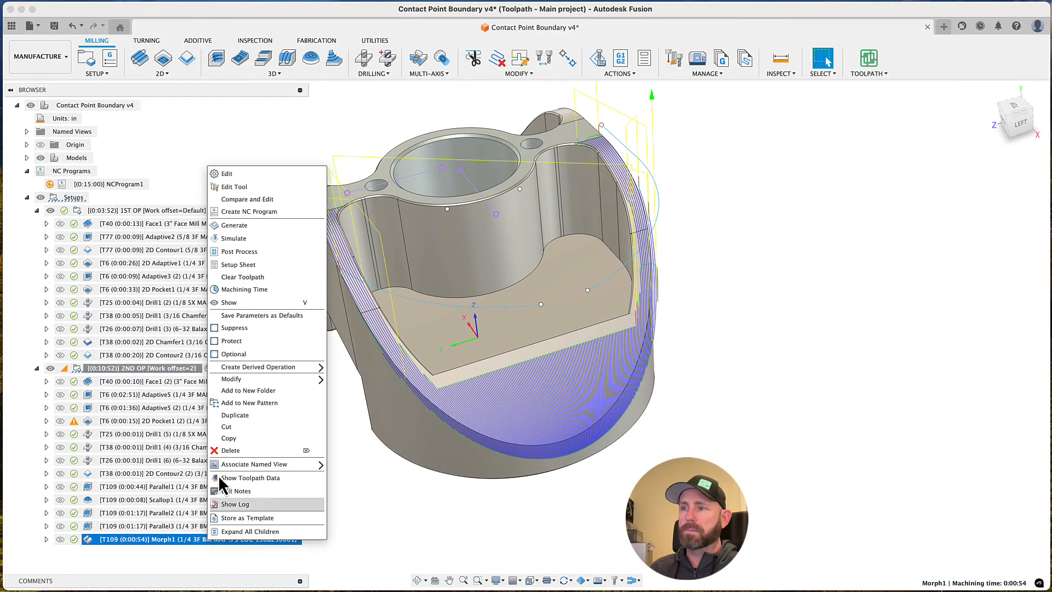
pyautogui.click(225, 172)
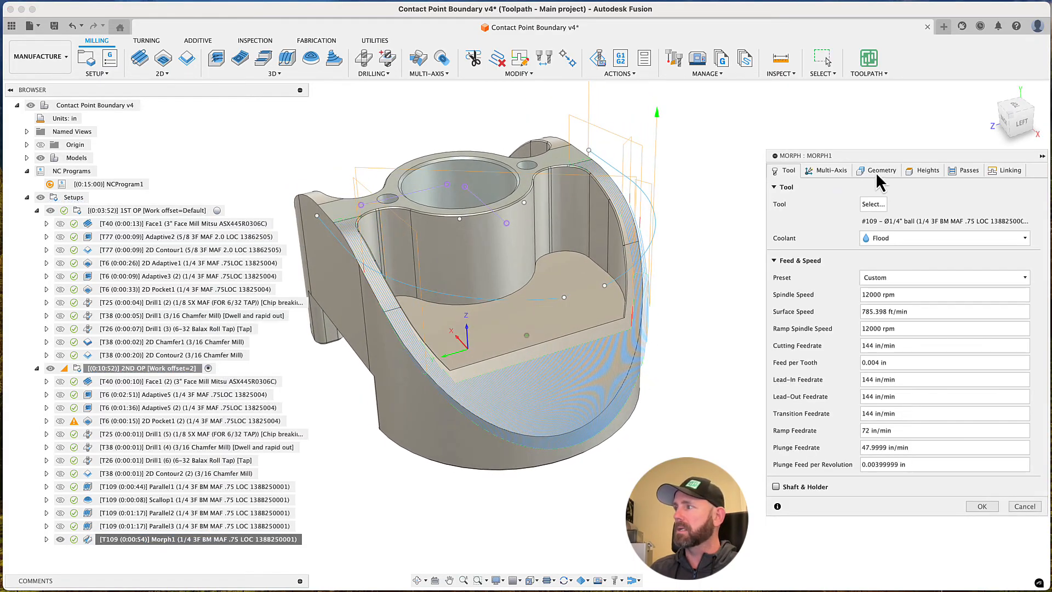
pyautogui.click(876, 171)
pyautogui.doubleClick(837, 411)
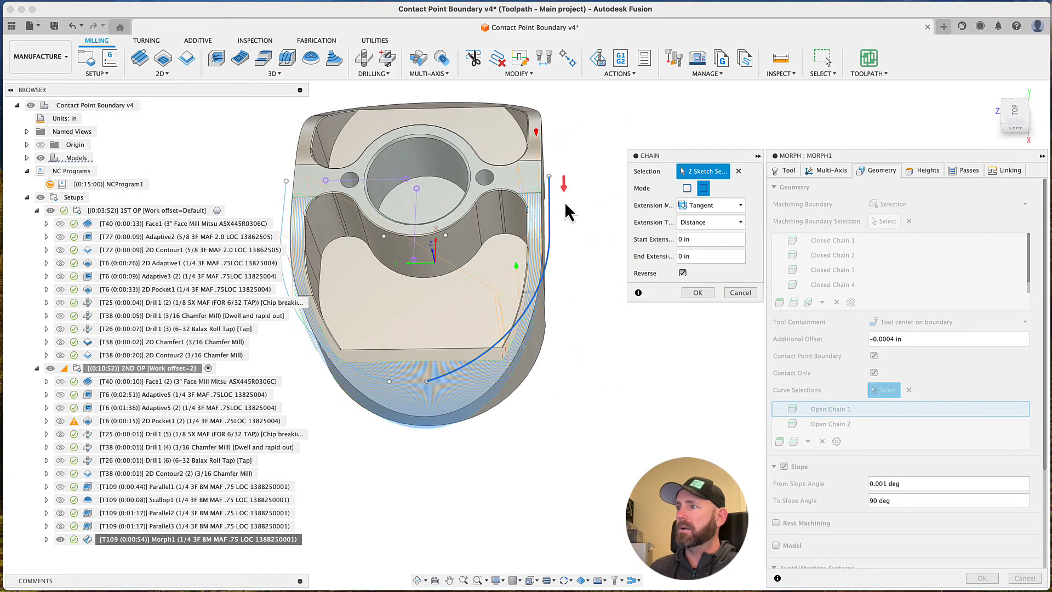
# Check the direction of Morph1's second open chain without changing the operation, and inspect the toolpath across the sloped face and curved rim
pyautogui.click(741, 293)
pyautogui.click(828, 424)
pyautogui.doubleClick(828, 425)
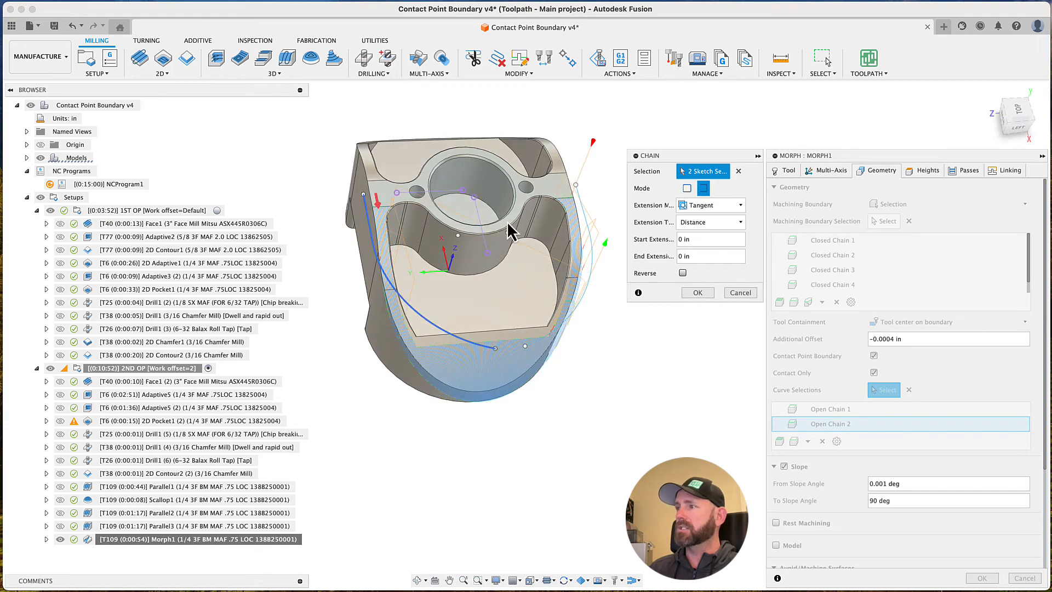
pyautogui.click(751, 294)
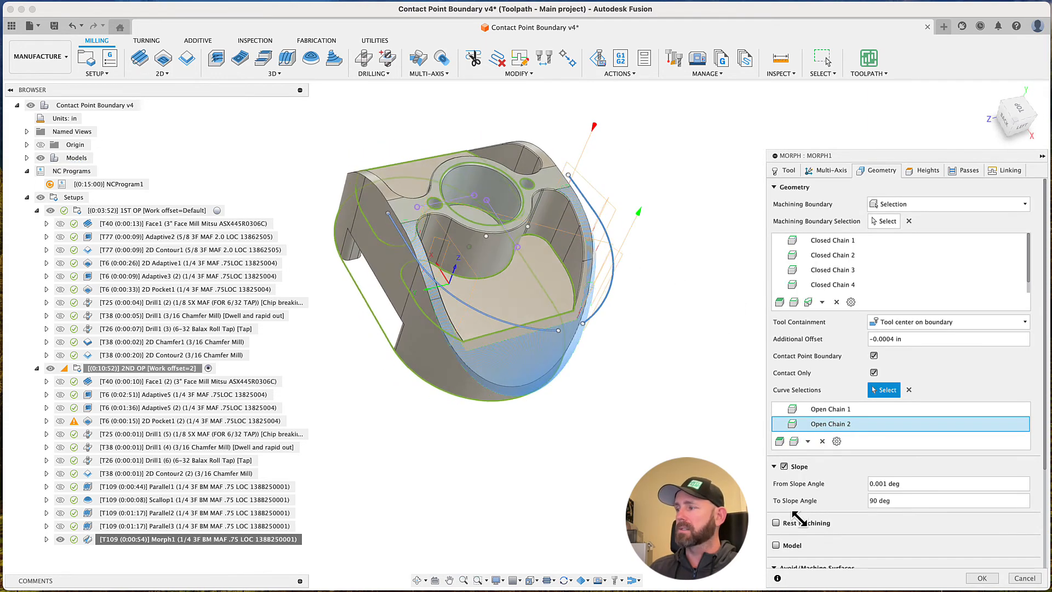
pyautogui.click(1019, 581)
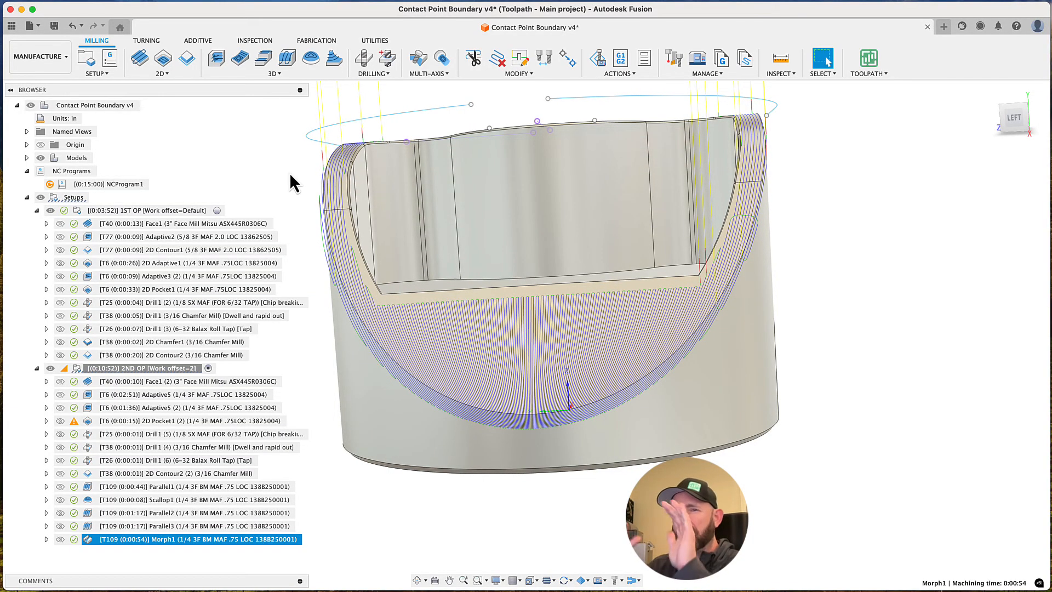
pyautogui.keyDown('shift'); pyautogui.moveTo(289, 173); pyautogui.dragTo(515, 340, button='middle'); pyautogui.keyUp('shift')
pyautogui.scroll(10, 517, 351)
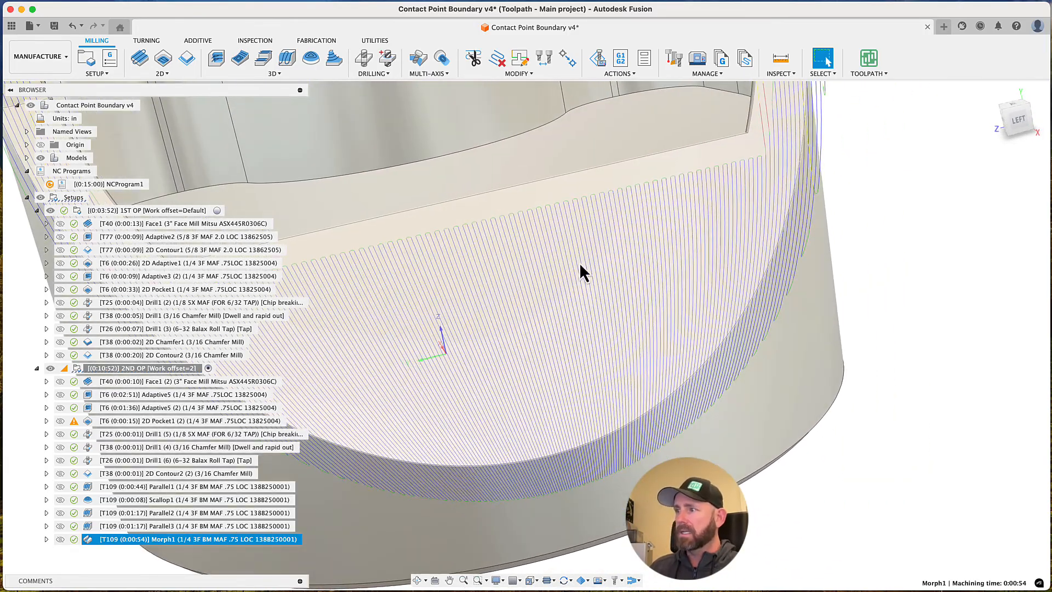
pyautogui.scroll(-10, 659, 362)
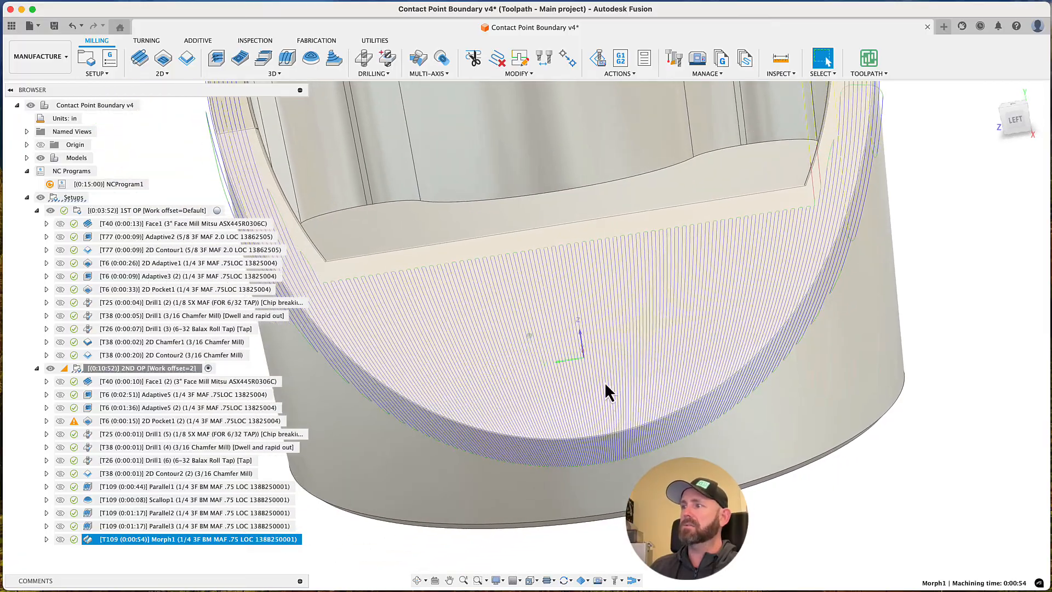
pyautogui.click(392, 278)
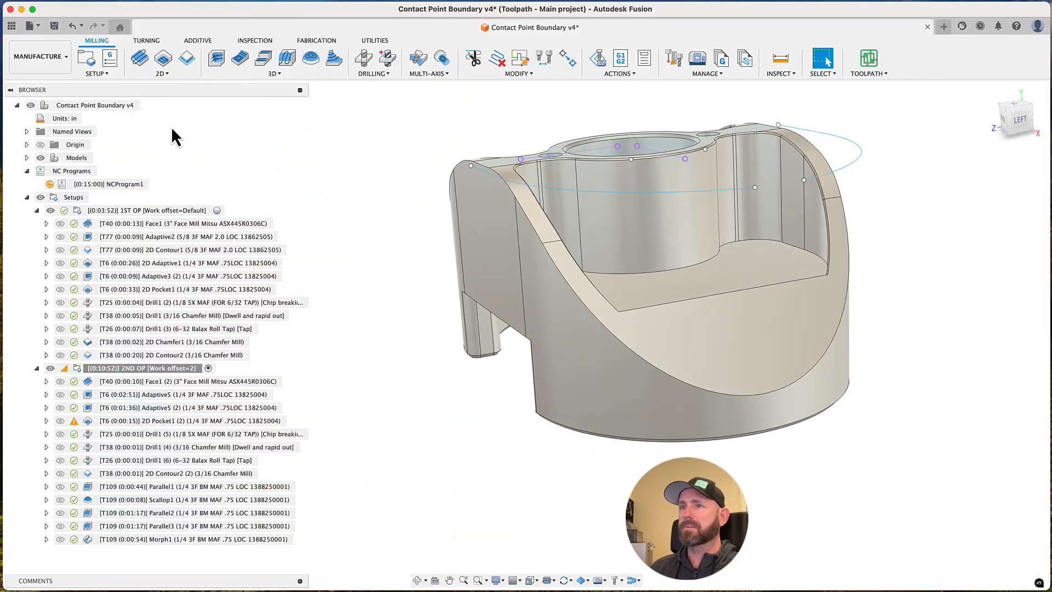
# In the Design workspace, move the end point of the Morph lines side curve closer to the part, to about X 1.792, Z -0.037 in
pyautogui.click(45, 62)
pyautogui.click(41, 85)
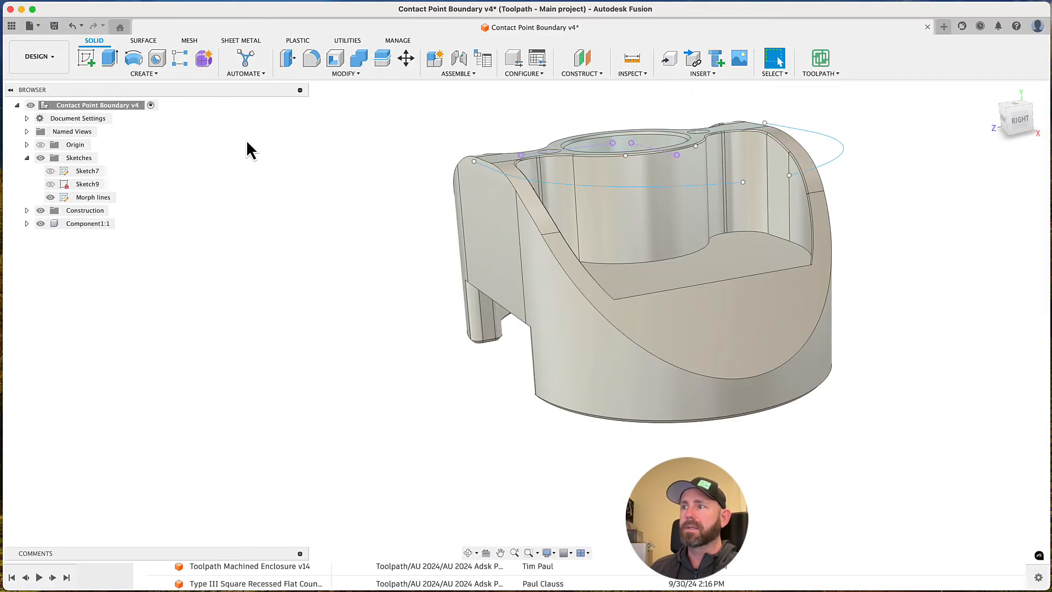
pyautogui.keyDown('shift'); pyautogui.moveTo(300, 219); pyautogui.dragTo(790, 261, button='middle'); pyautogui.keyUp('shift')
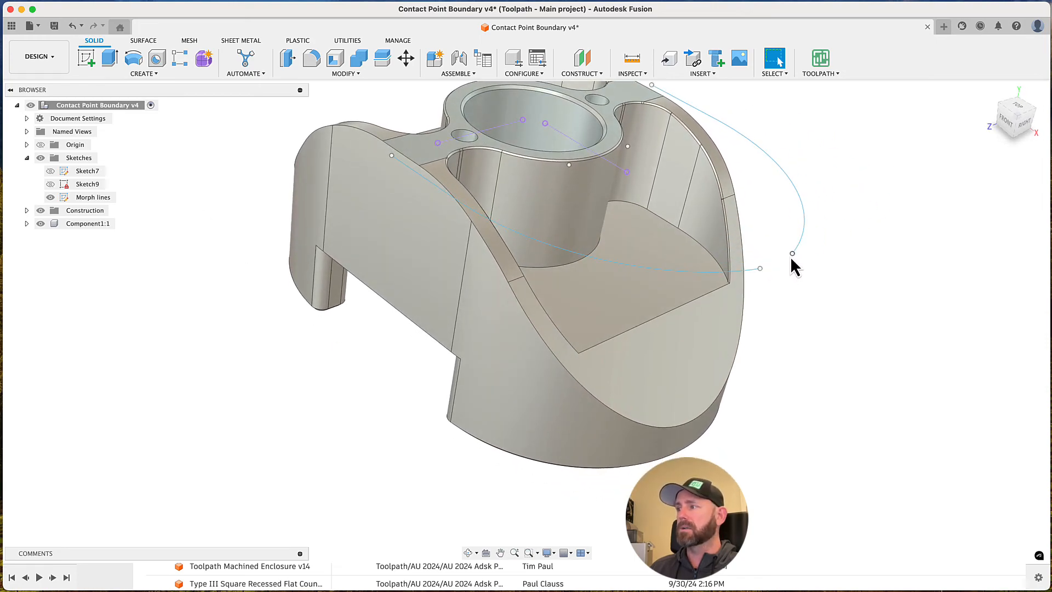
pyautogui.moveTo(793, 254); pyautogui.dragTo(784, 261)
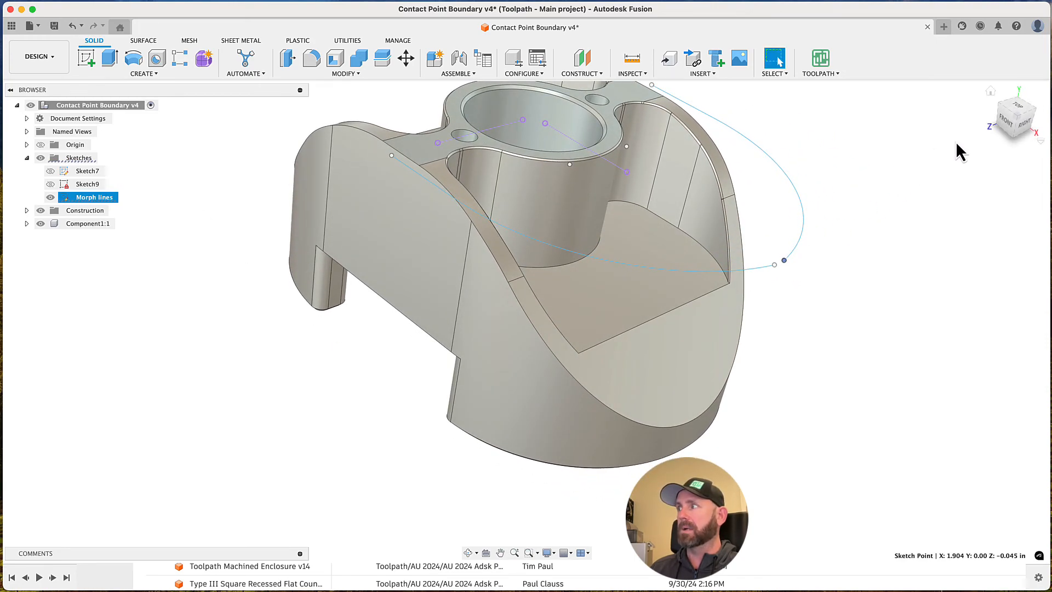
pyautogui.moveTo(1017, 107)
pyautogui.mouseDown()
pyautogui.moveTo(924, 167)
pyautogui.moveTo(884, 165)
pyautogui.moveTo(1024, 104)
pyautogui.moveTo(1038, 113)
pyautogui.mouseUp()
pyautogui.click(1023, 113)
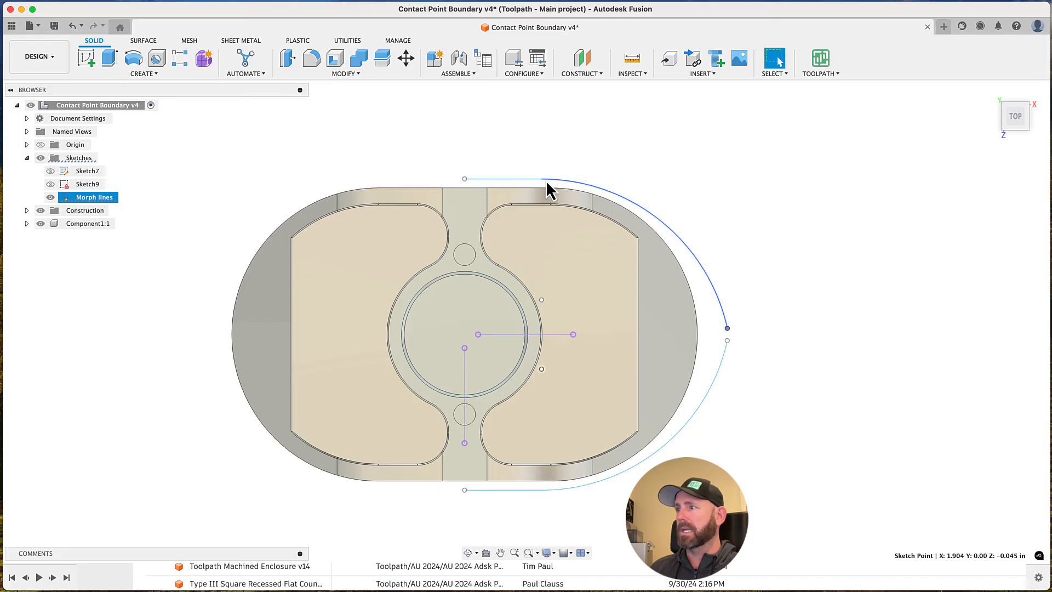
pyautogui.moveTo(547, 182)
pyautogui.mouseDown()
pyautogui.moveTo(536, 184)
pyautogui.moveTo(545, 185)
pyautogui.mouseUp()
pyautogui.moveTo(726, 330); pyautogui.dragTo(712, 332)
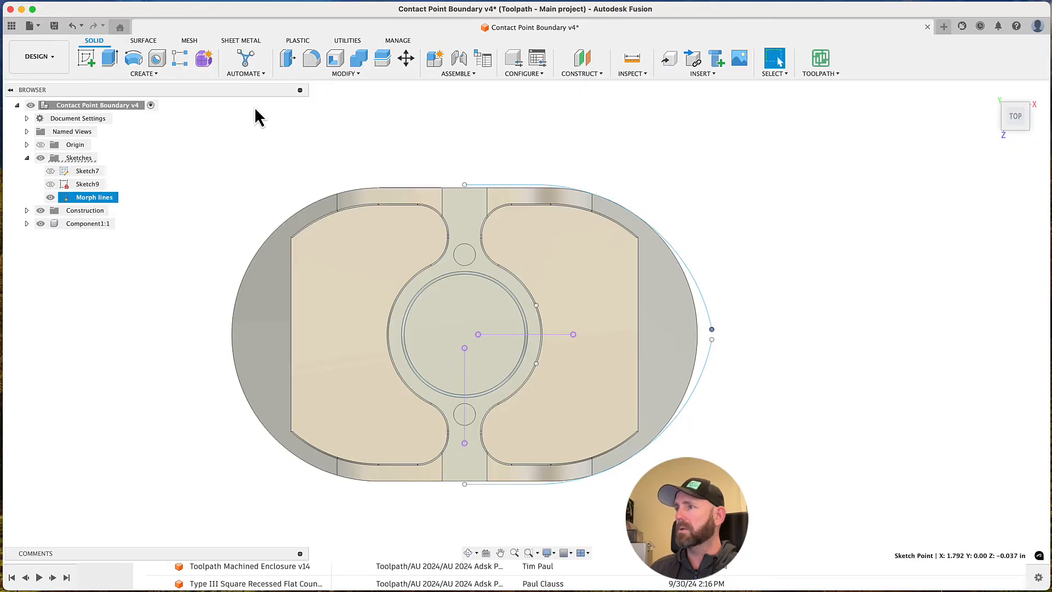
# Back in the Manufacture workspace, regenerate the Morph1 toolpath and inspect its passes around the rounded end and sloped face
pyautogui.click(38, 57)
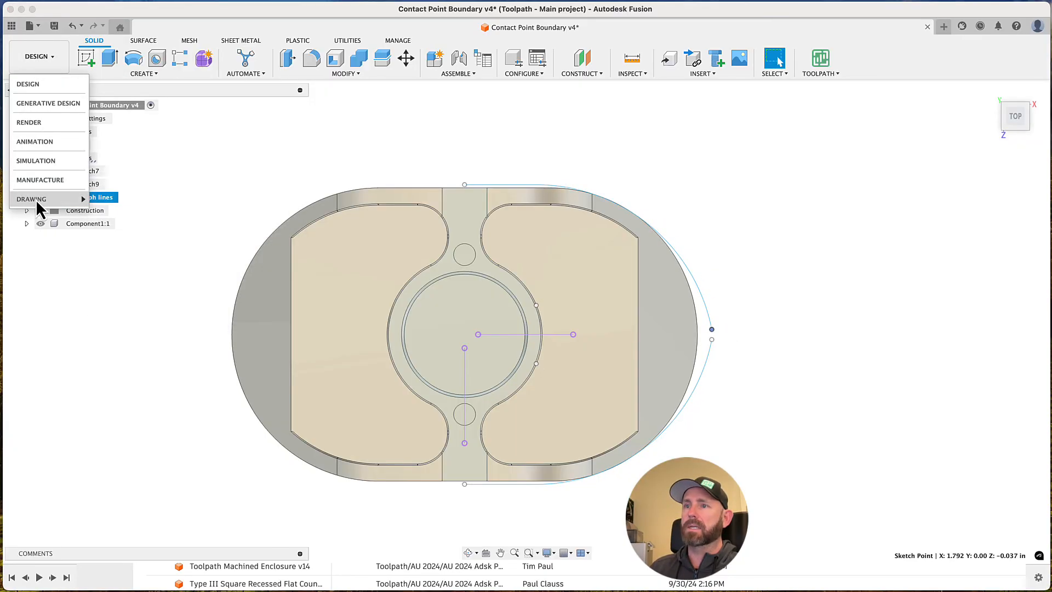
pyautogui.click(37, 181)
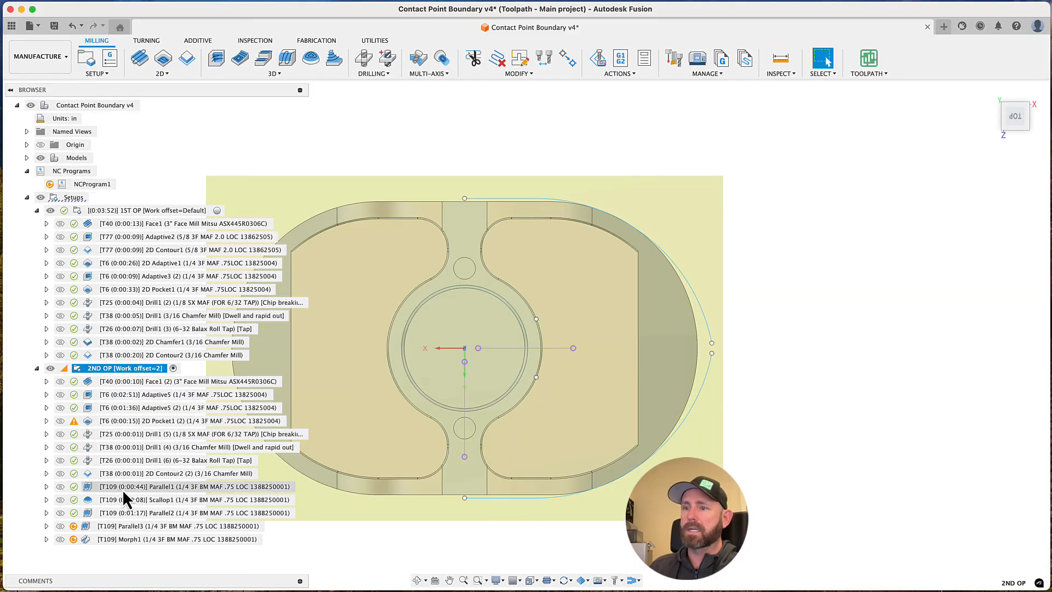
pyautogui.rightClick(123, 541)
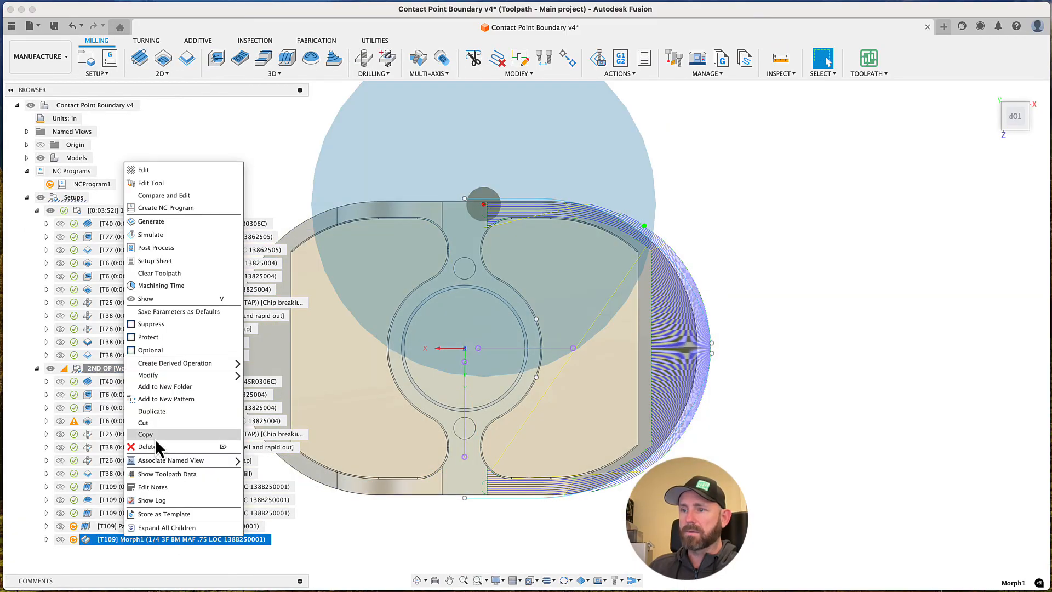
pyautogui.click(152, 221)
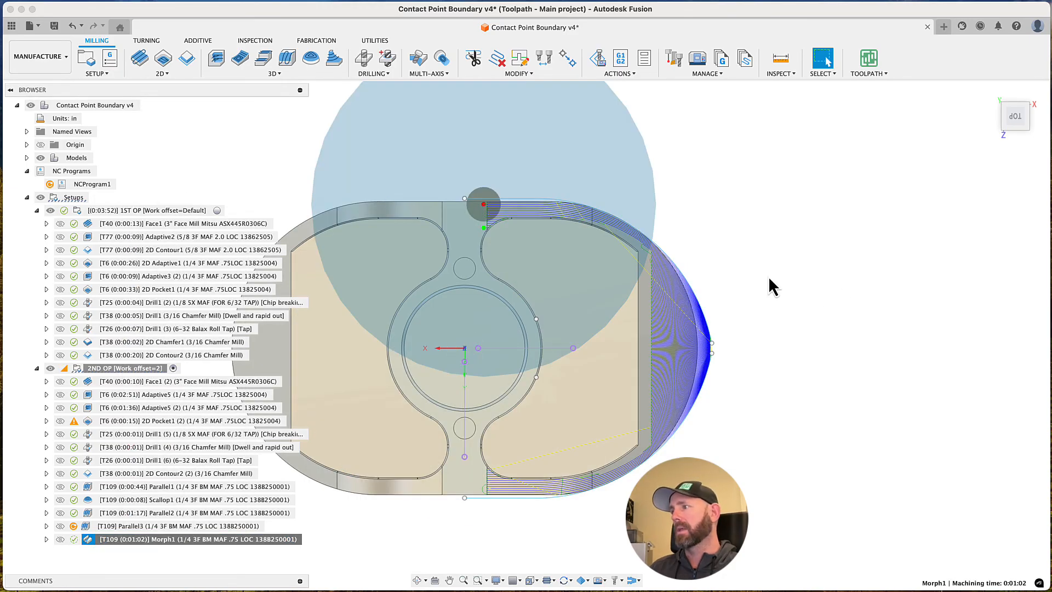
pyautogui.scroll(5, 763, 276)
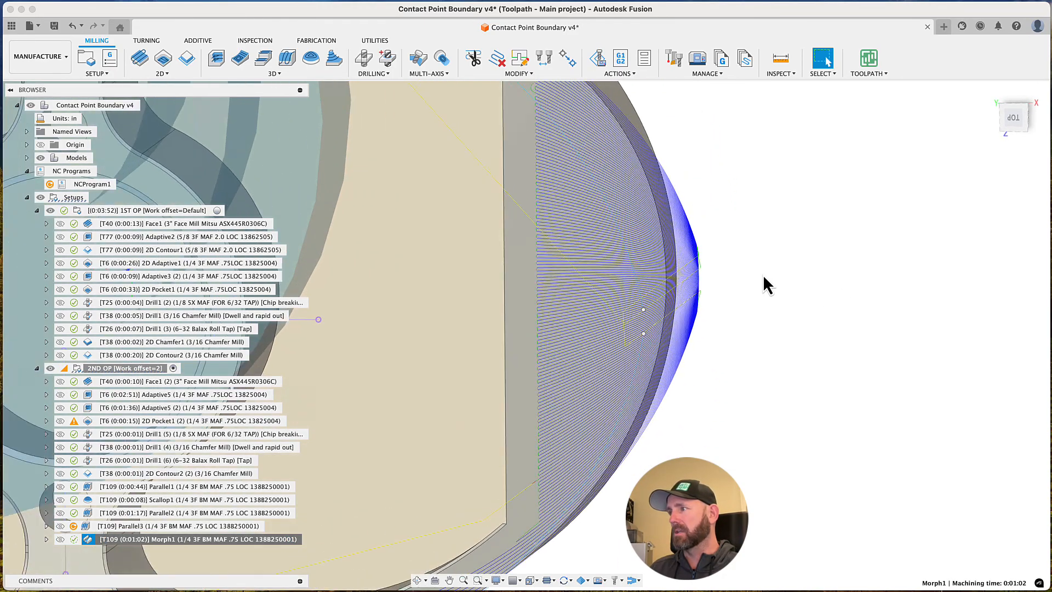
pyautogui.press('F6')
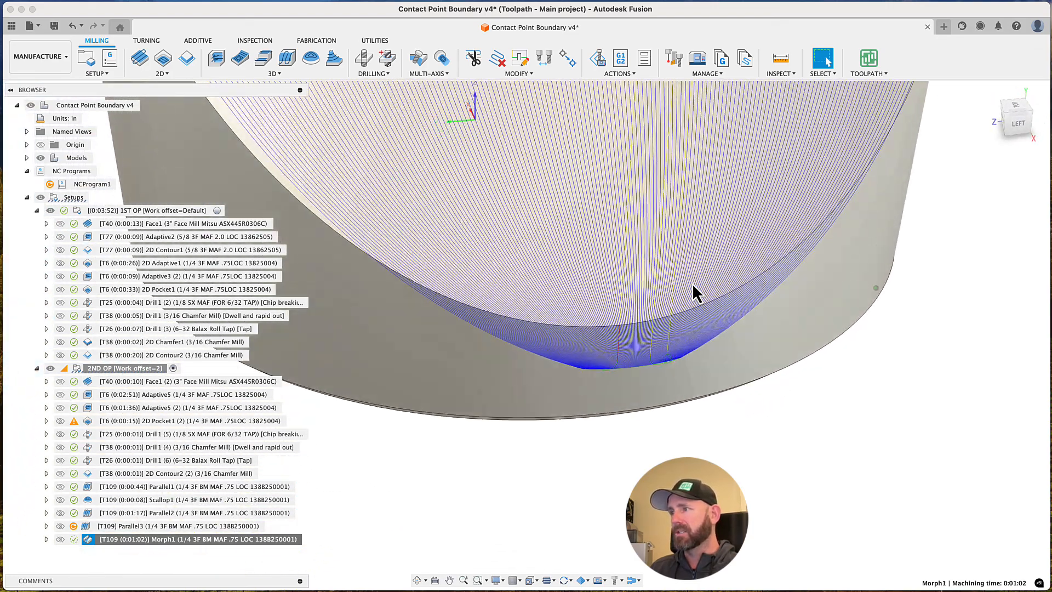
pyautogui.scroll(-5, 684, 290)
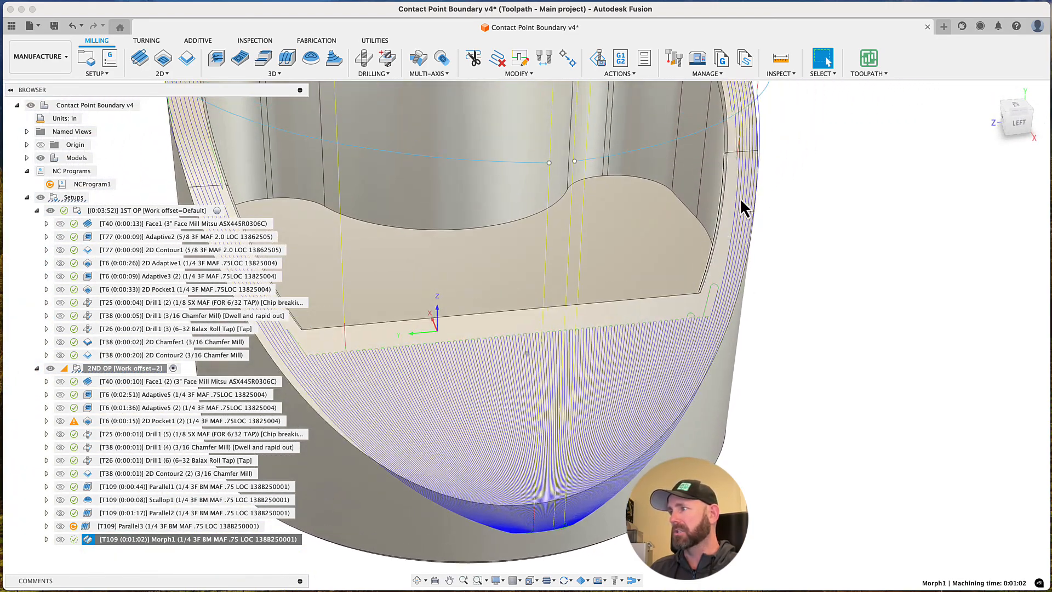
pyautogui.press('F6')
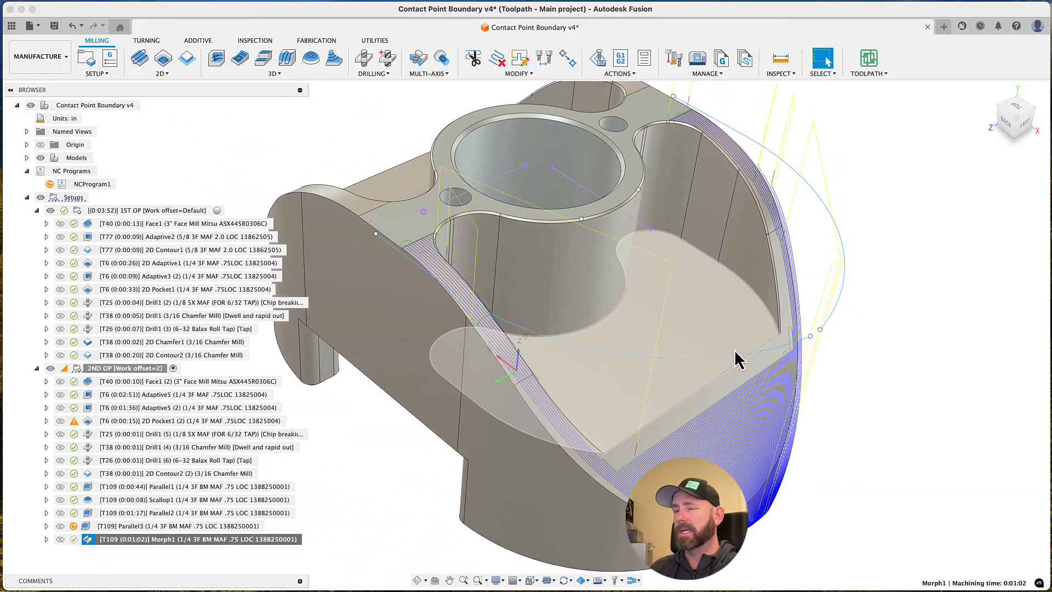